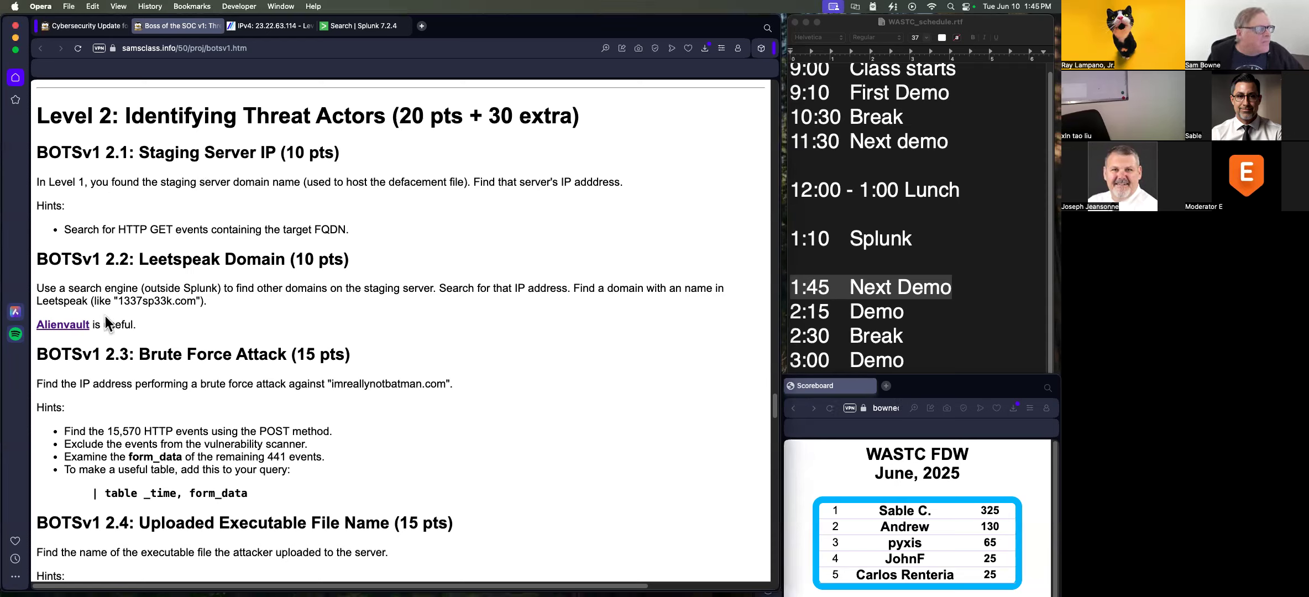
- Follow the Alienvault link to review the passive DNS hostnames for 23.22.63.114, and close both AlienVault pages
{"action": "left_click", "coordinate": [77, 324]}
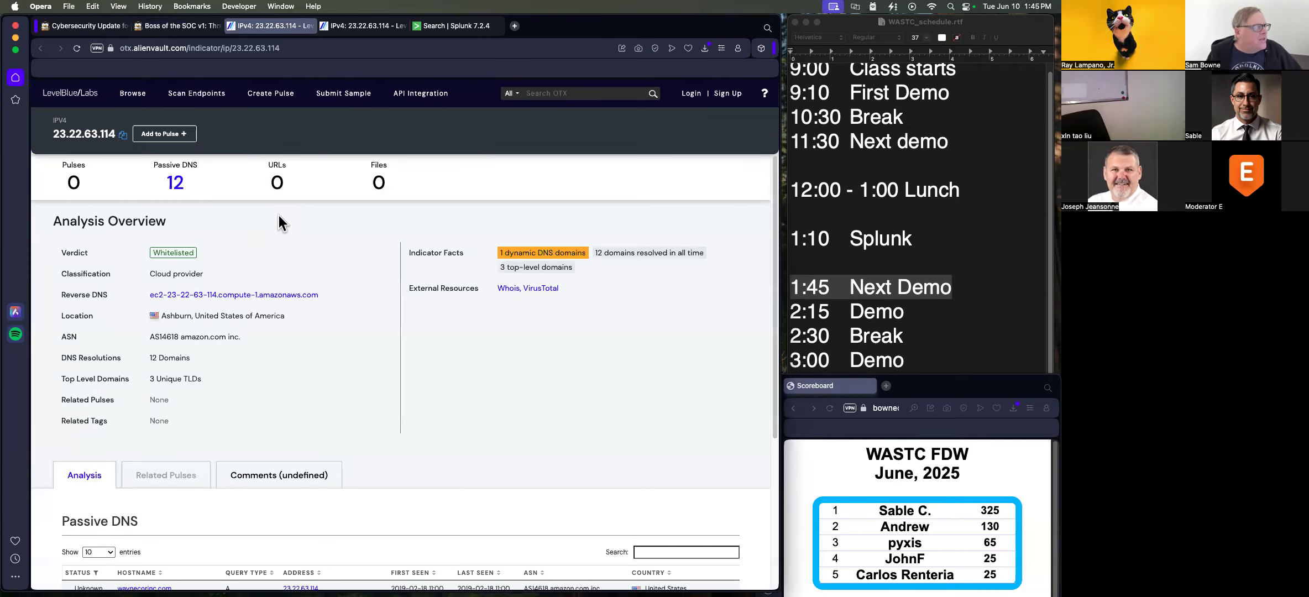
{"action": "scroll", "coordinate": [299, 305], "scroll_direction": "down", "scroll_amount": 3}
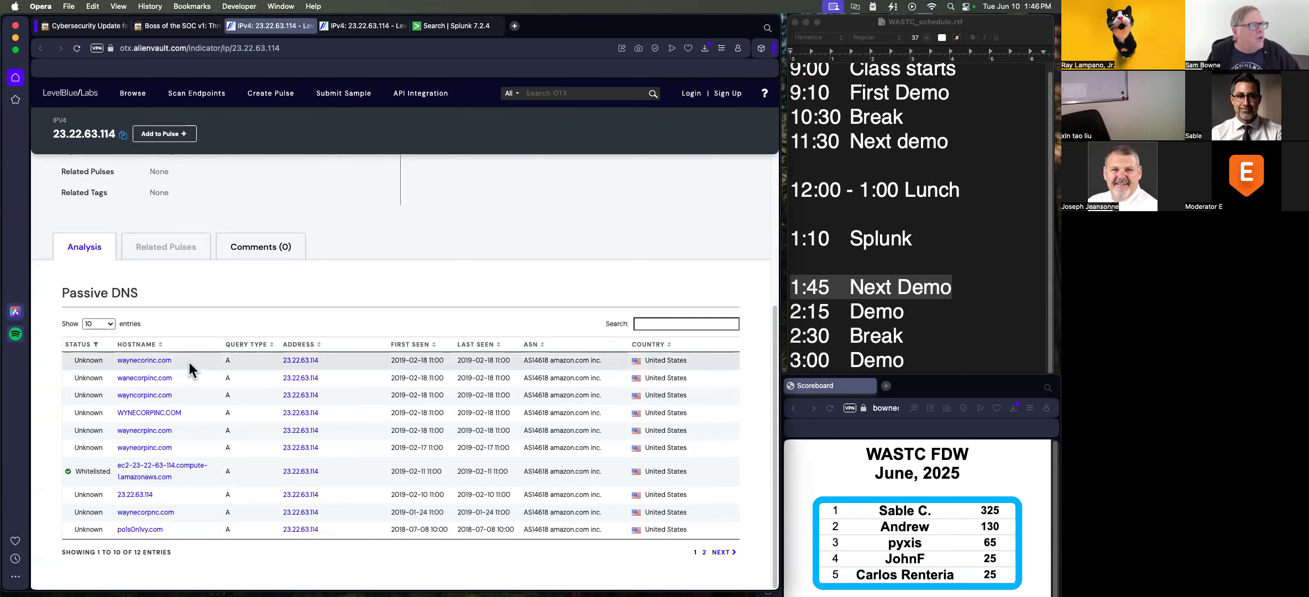
{"action": "left_click", "coordinate": [231, 26]}
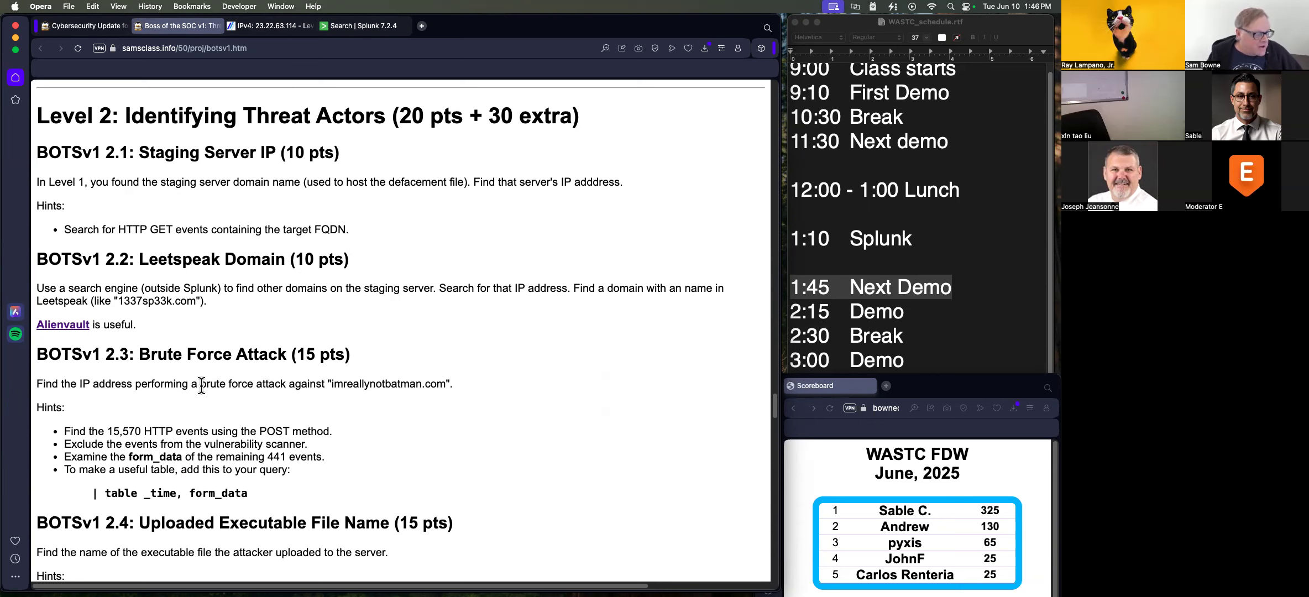
{"action": "left_click", "coordinate": [231, 25]}
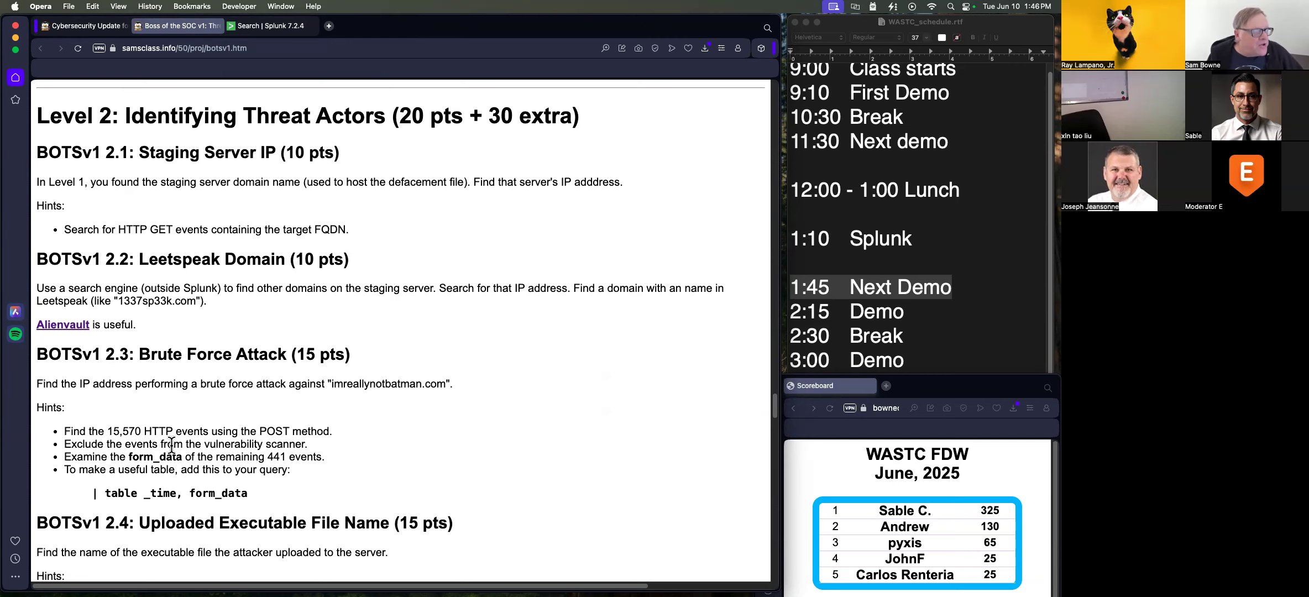
- In the Splunk search, remove the src_ip filter so only sourcetype="stream:http" remains, and run it with 1:100 event sampling
{"action": "left_click", "coordinate": [270, 26]}
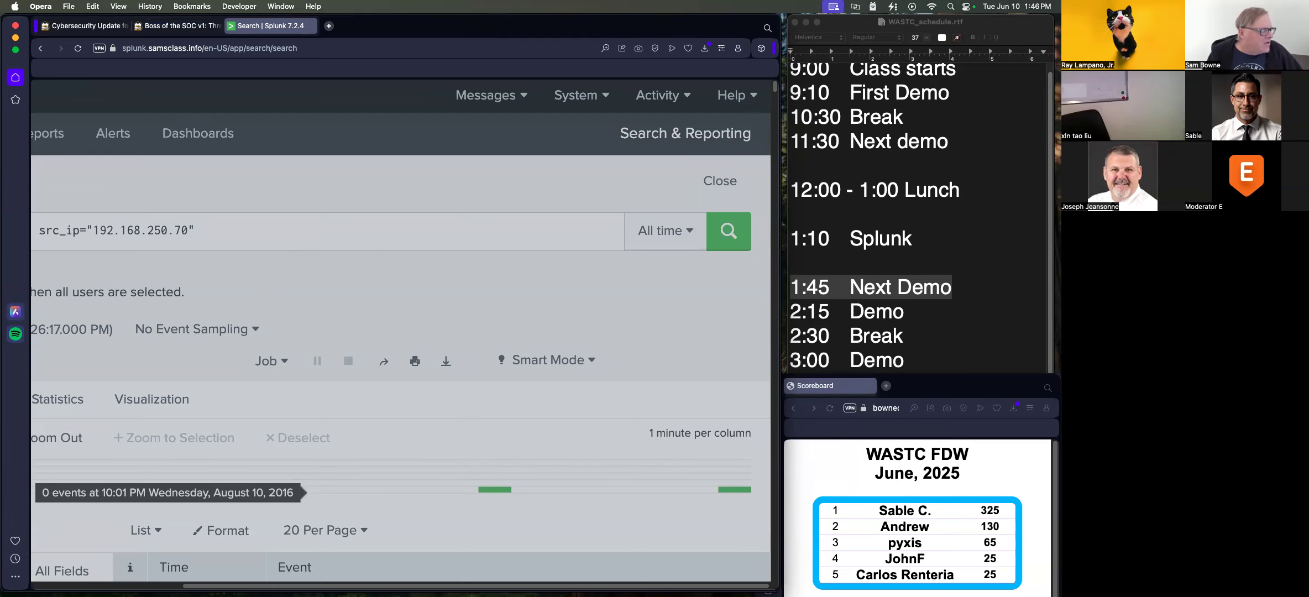
{"action": "left_click_drag", "start_coordinate": [781, 448], "coordinate": [1028, 439]}
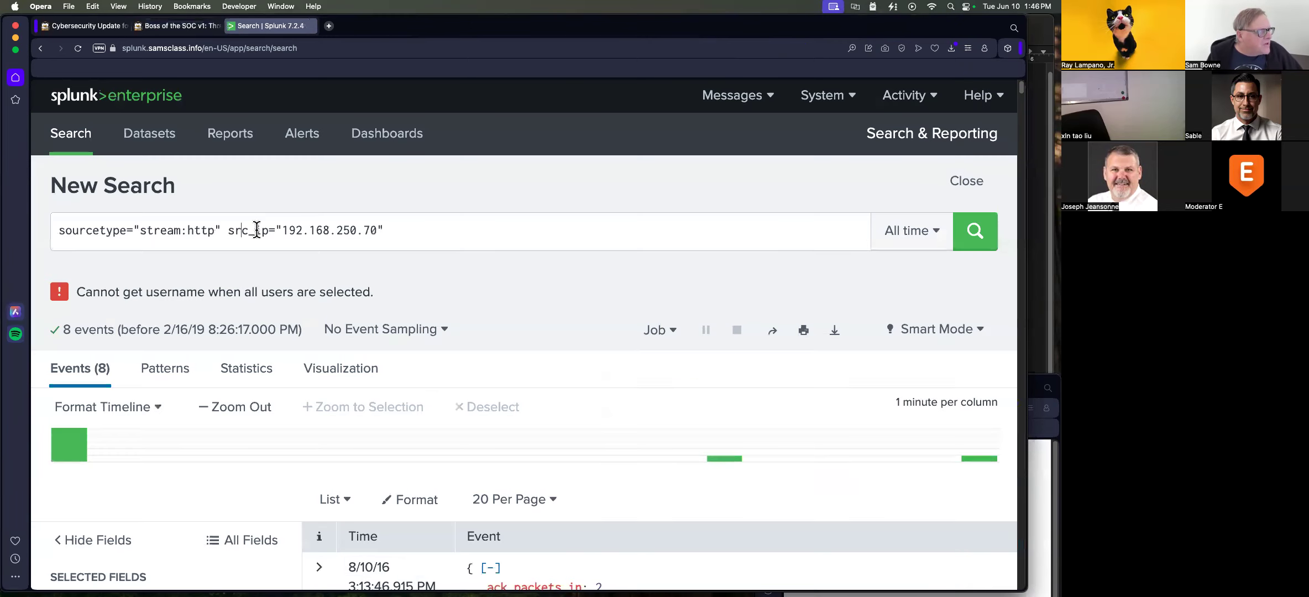
{"action": "left_click", "coordinate": [296, 230]}
{"action": "left_click_drag", "start_coordinate": [228, 231], "coordinate": [432, 222]}
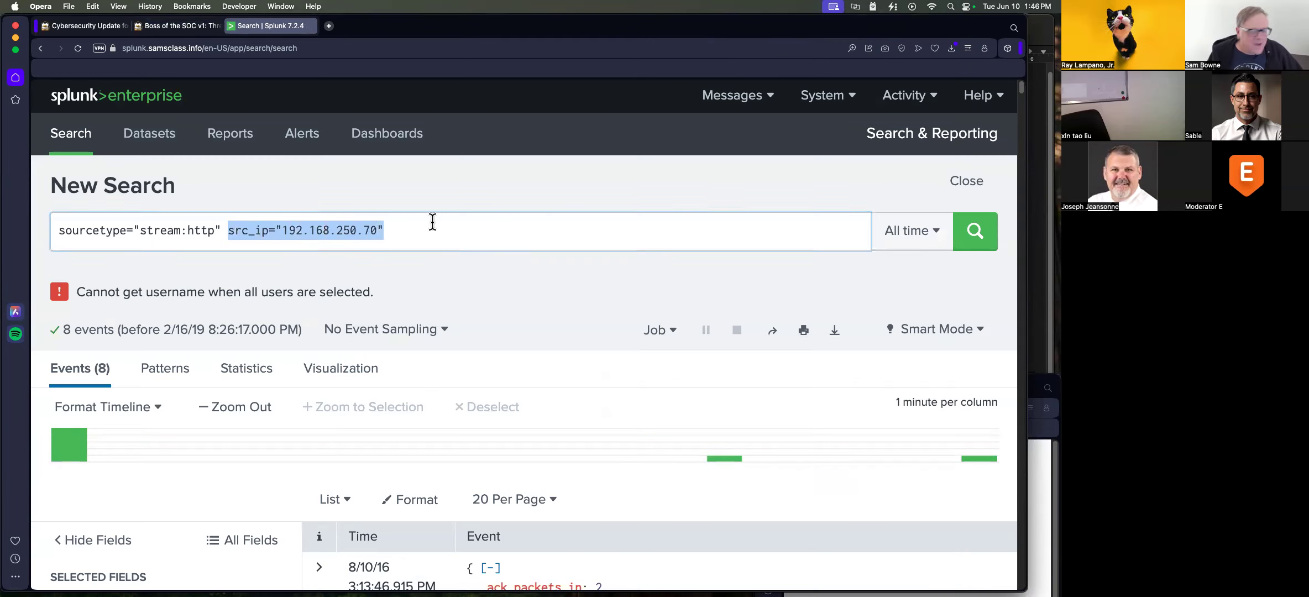
{"action": "key", "text": "BackSpace"}
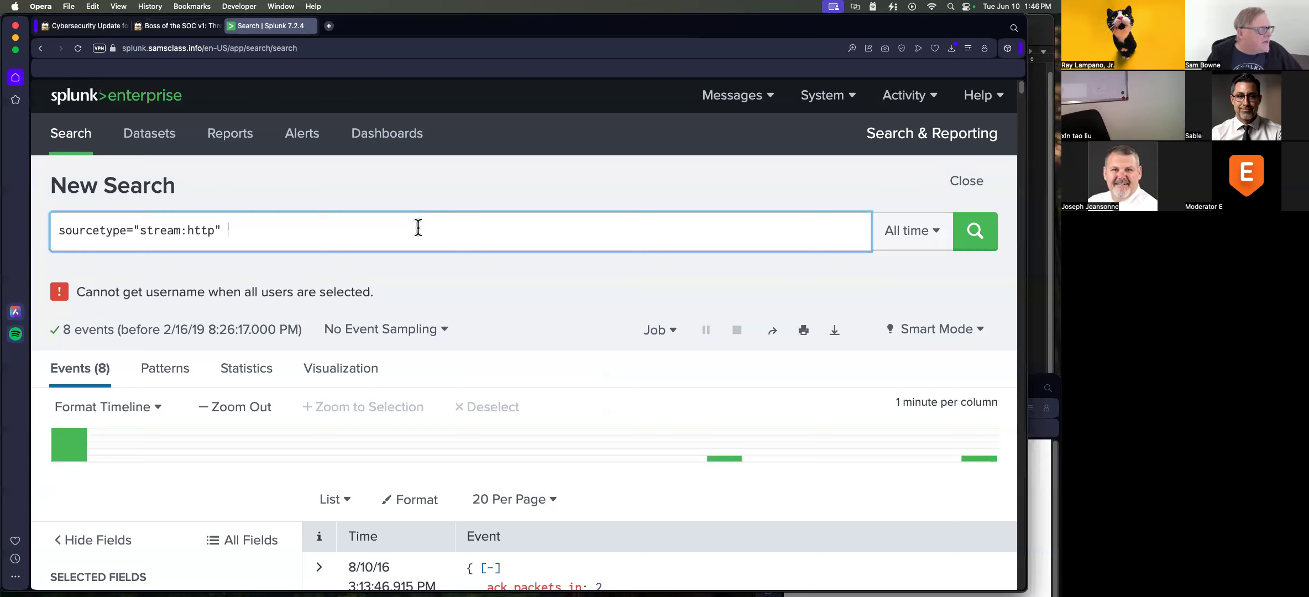
{"action": "left_click", "coordinate": [374, 329]}
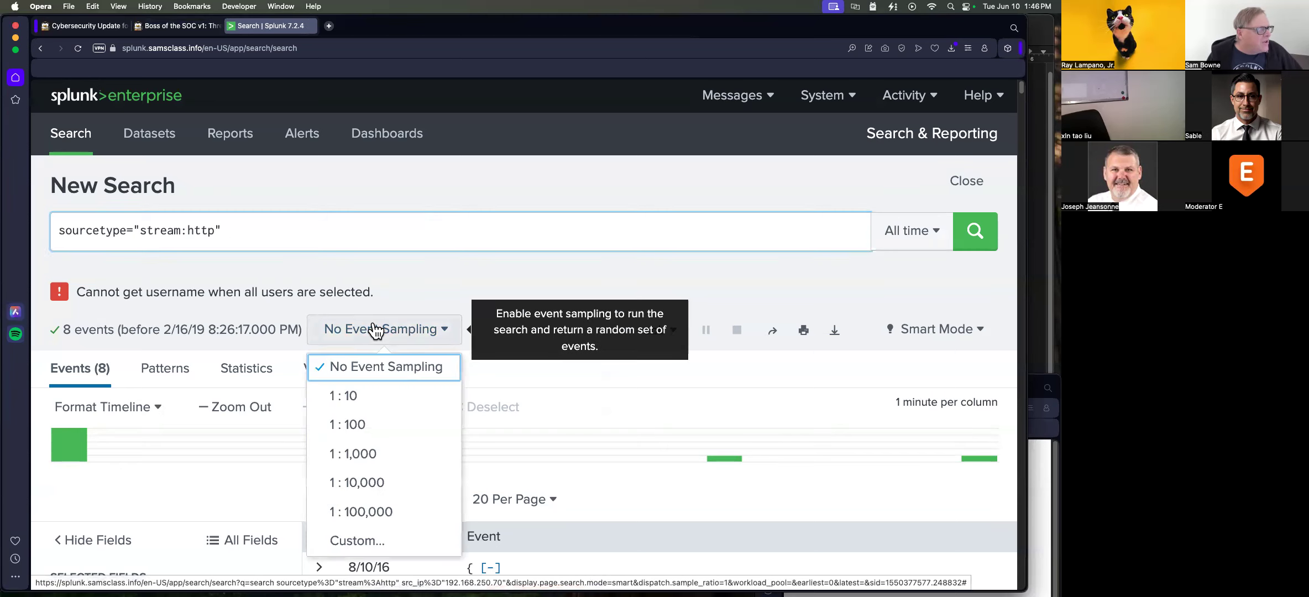
{"action": "left_click", "coordinate": [352, 424]}
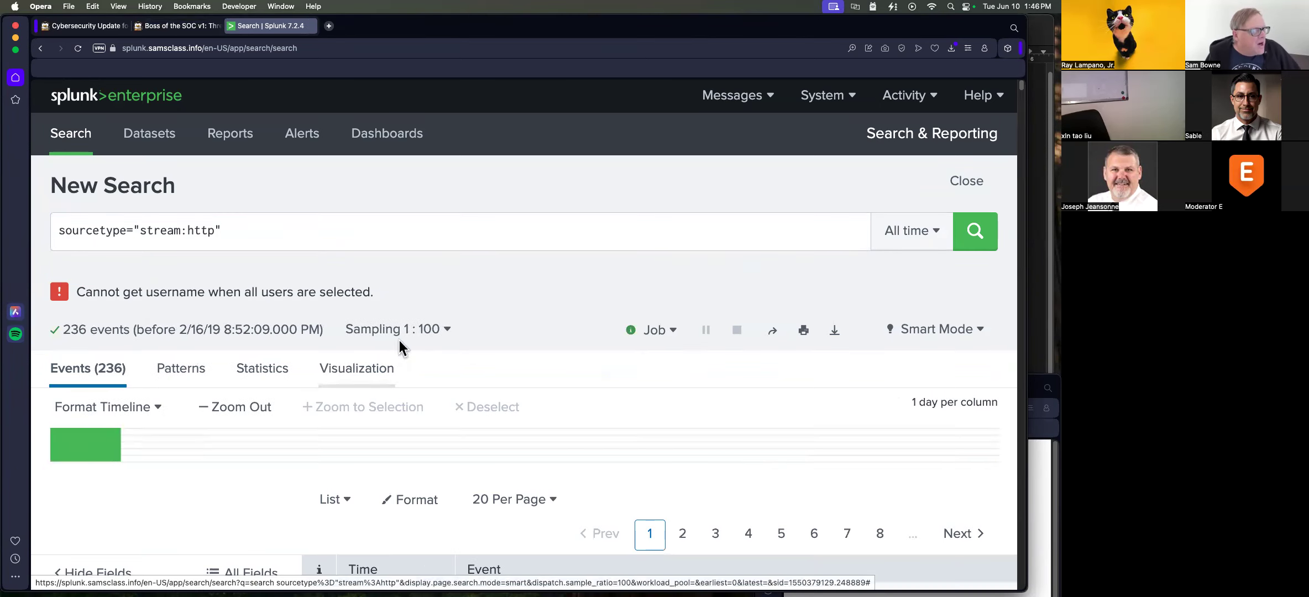
- Filter the HTTP events to those whose http_method field is POST
{"action": "scroll", "coordinate": [214, 368], "scroll_direction": "down", "scroll_amount": 5}
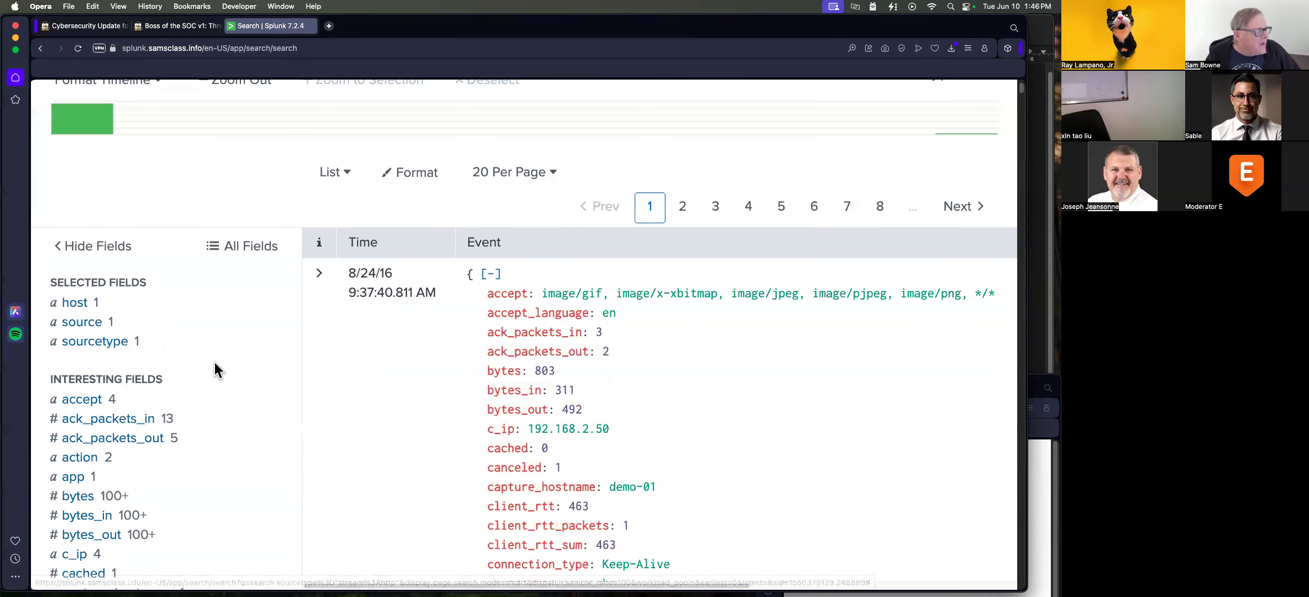
{"action": "scroll", "coordinate": [214, 363], "scroll_direction": "down", "scroll_amount": 2}
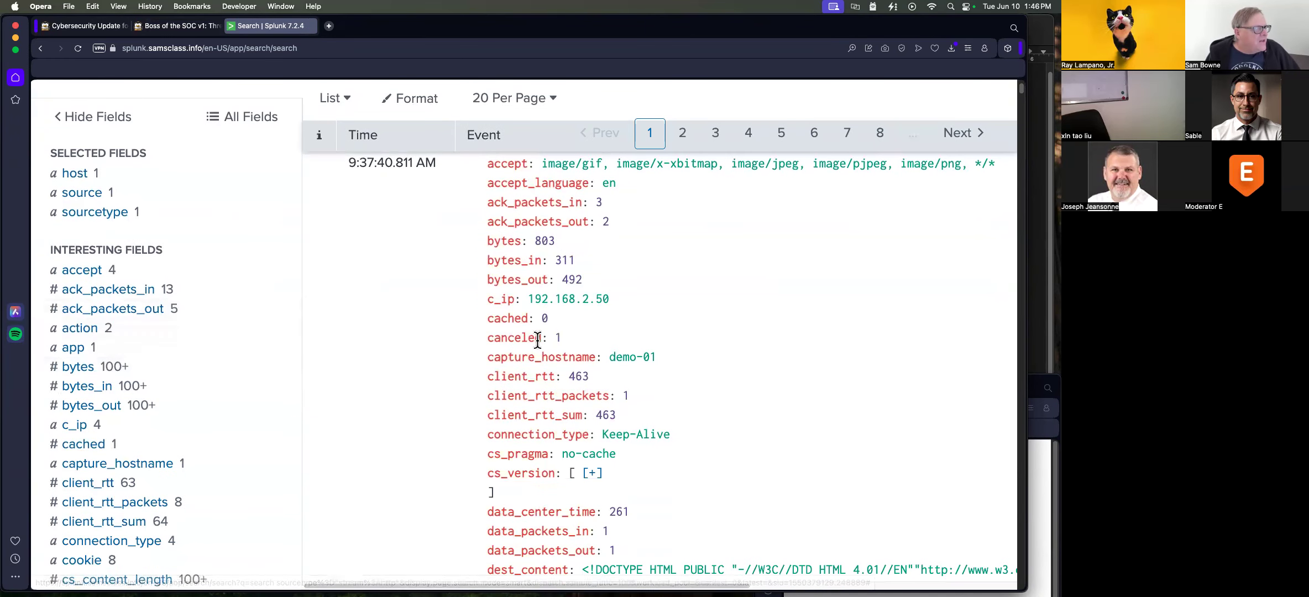
{"action": "scroll", "coordinate": [137, 373], "scroll_direction": "down", "scroll_amount": 6}
{"action": "scroll", "coordinate": [141, 373], "scroll_direction": "down", "scroll_amount": 10}
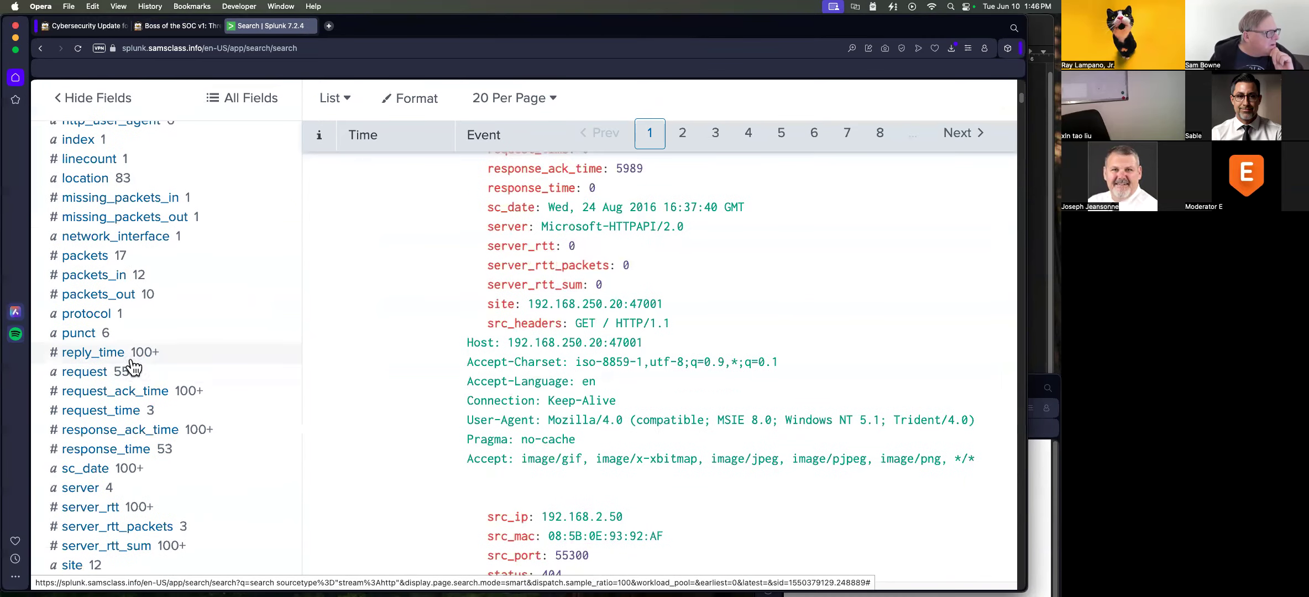
{"action": "scroll", "coordinate": [89, 243], "scroll_direction": "up", "scroll_amount": 2}
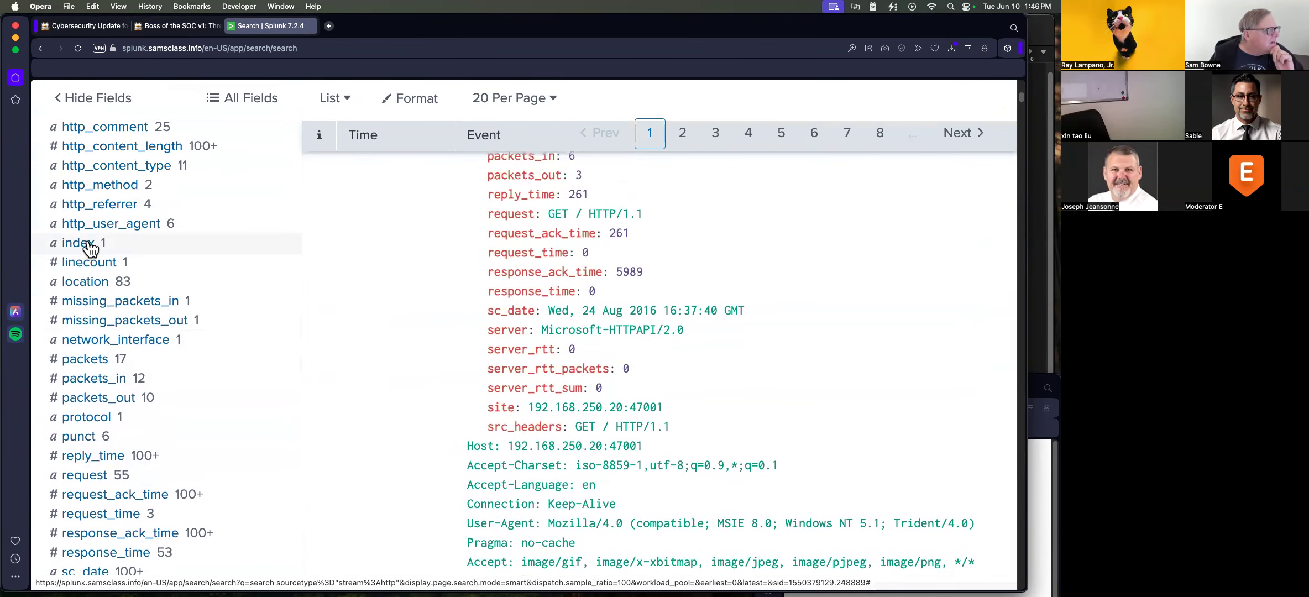
{"action": "left_click", "coordinate": [104, 188]}
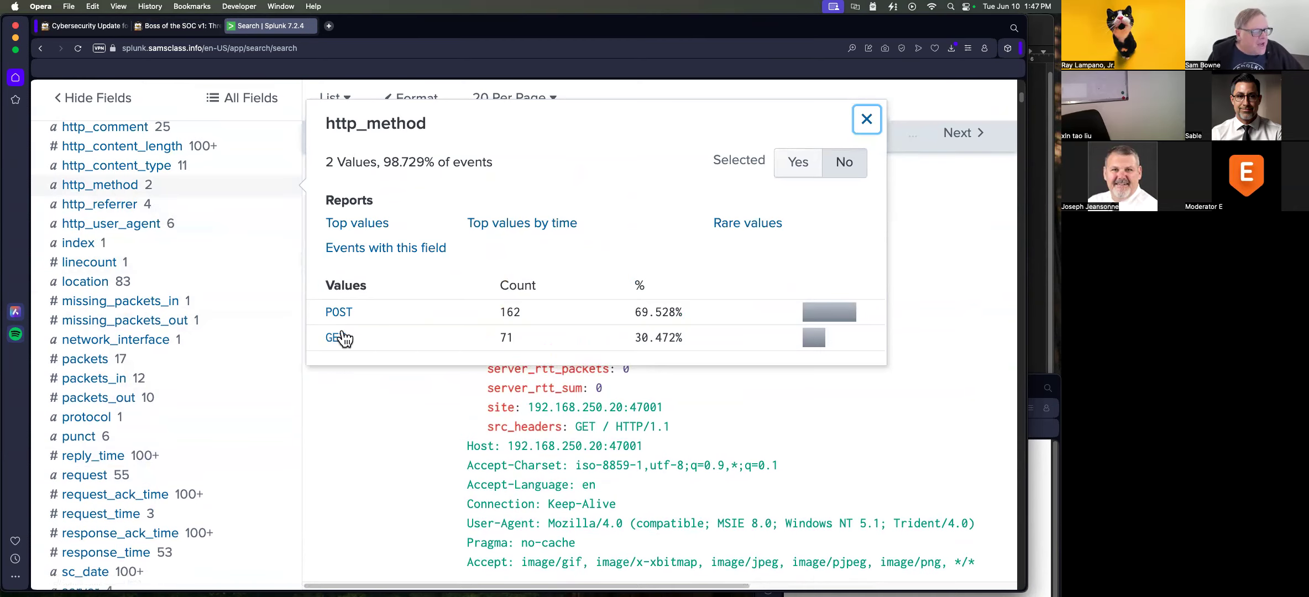
{"action": "left_click", "coordinate": [338, 312]}
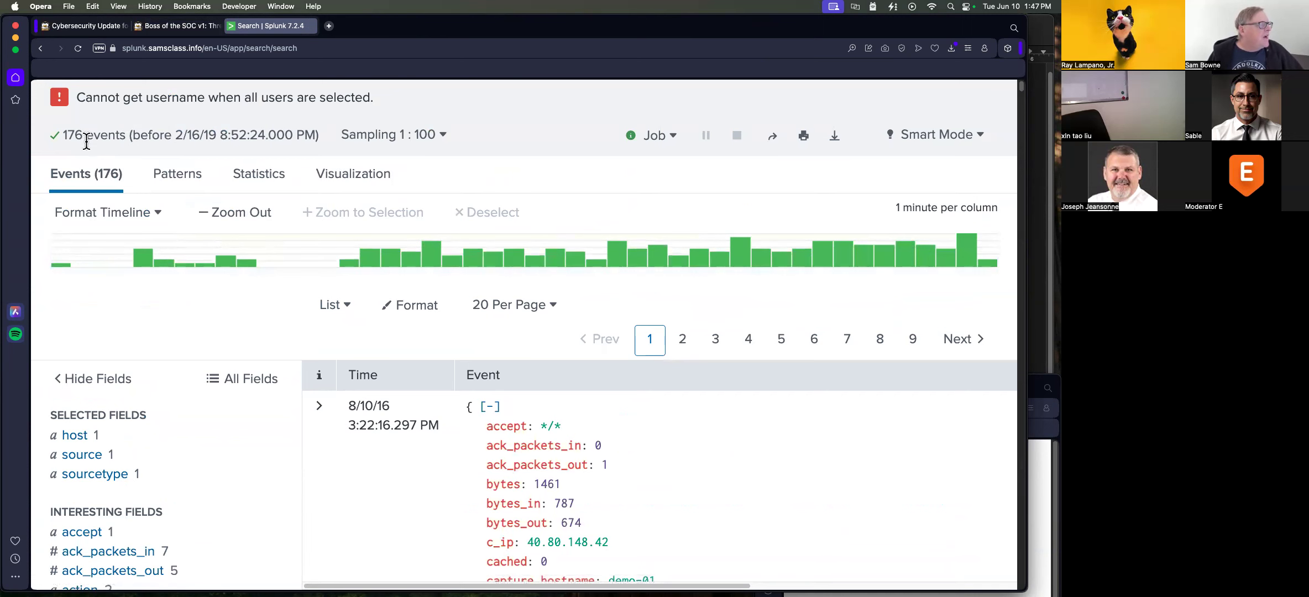
- Check the BOTSv1 2.3 hints and rerun the POST search with No Event Sampling
{"action": "left_click", "coordinate": [186, 29]}
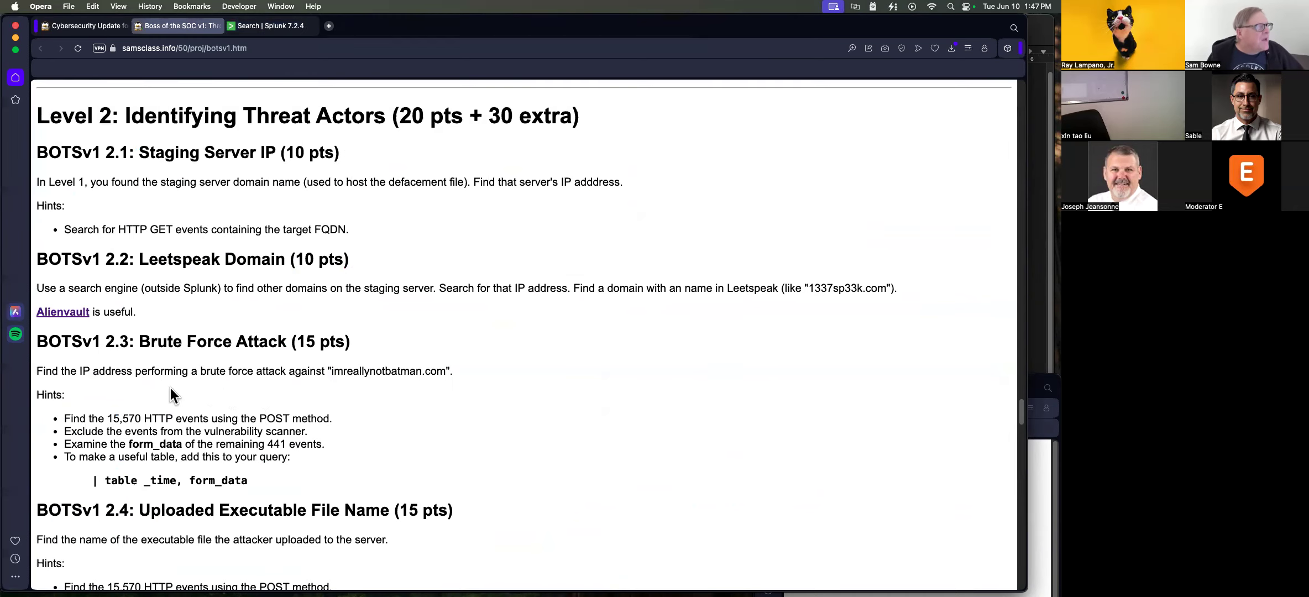
{"action": "left_click", "coordinate": [271, 26]}
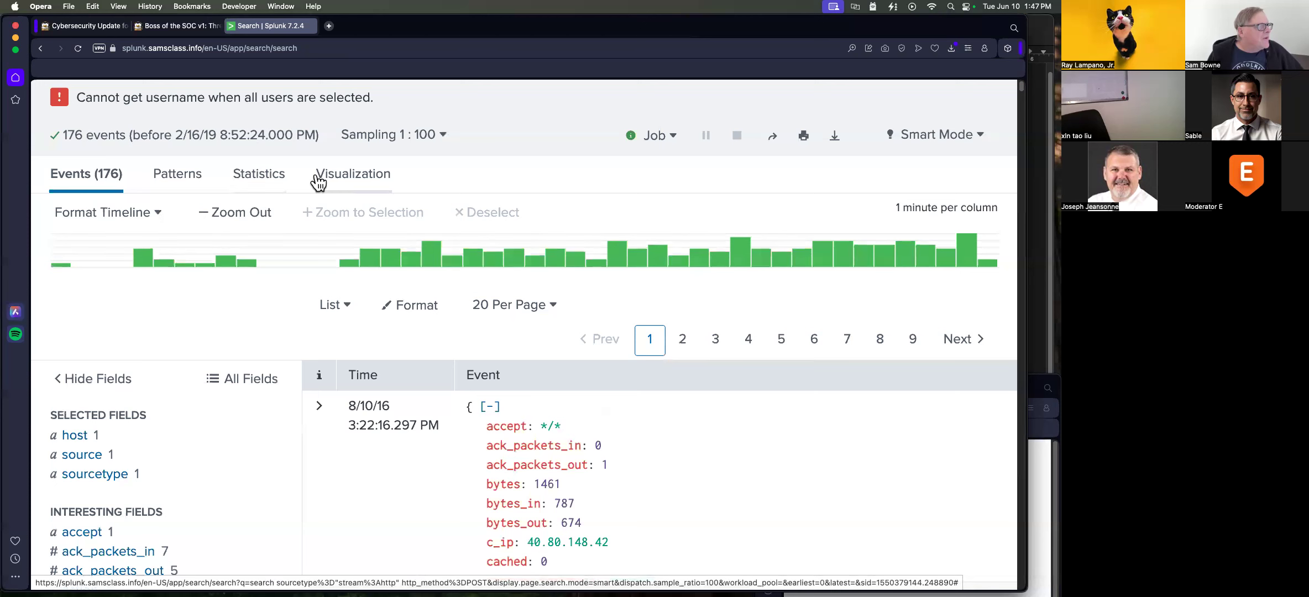
{"action": "left_click", "coordinate": [380, 139]}
{"action": "left_click", "coordinate": [367, 173]}
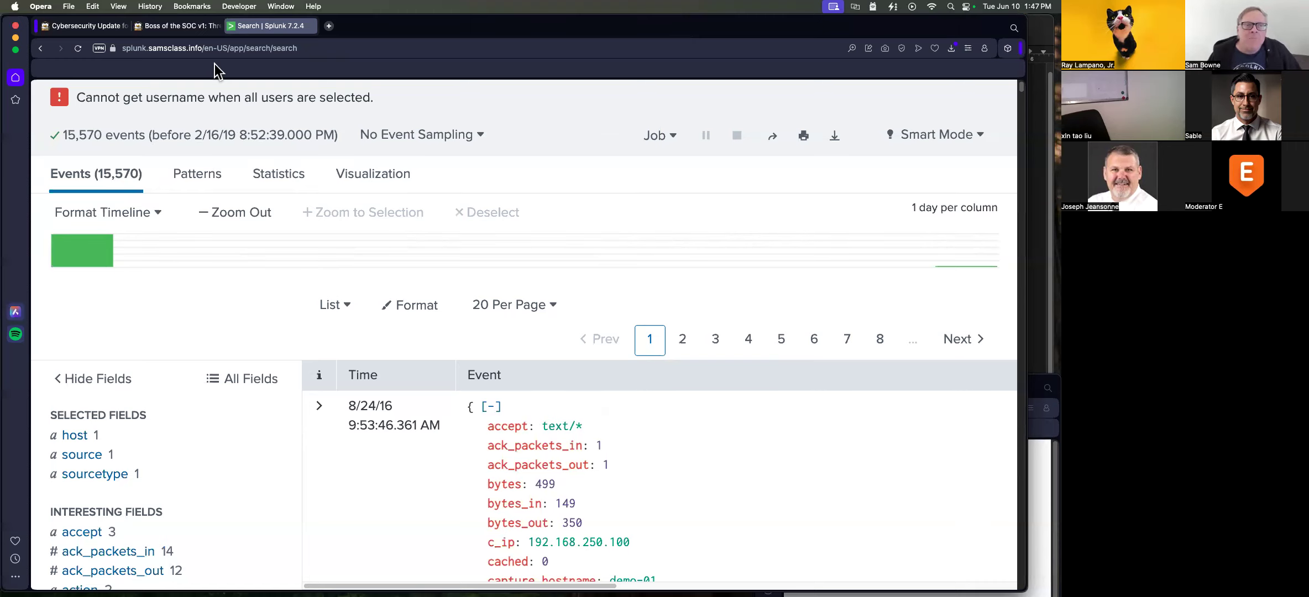
- Exclude the vulnerability scanner's events by adding NOT Acunetix to the query, and run the search
{"action": "scroll", "coordinate": [268, 232], "scroll_direction": "up", "scroll_amount": 4}
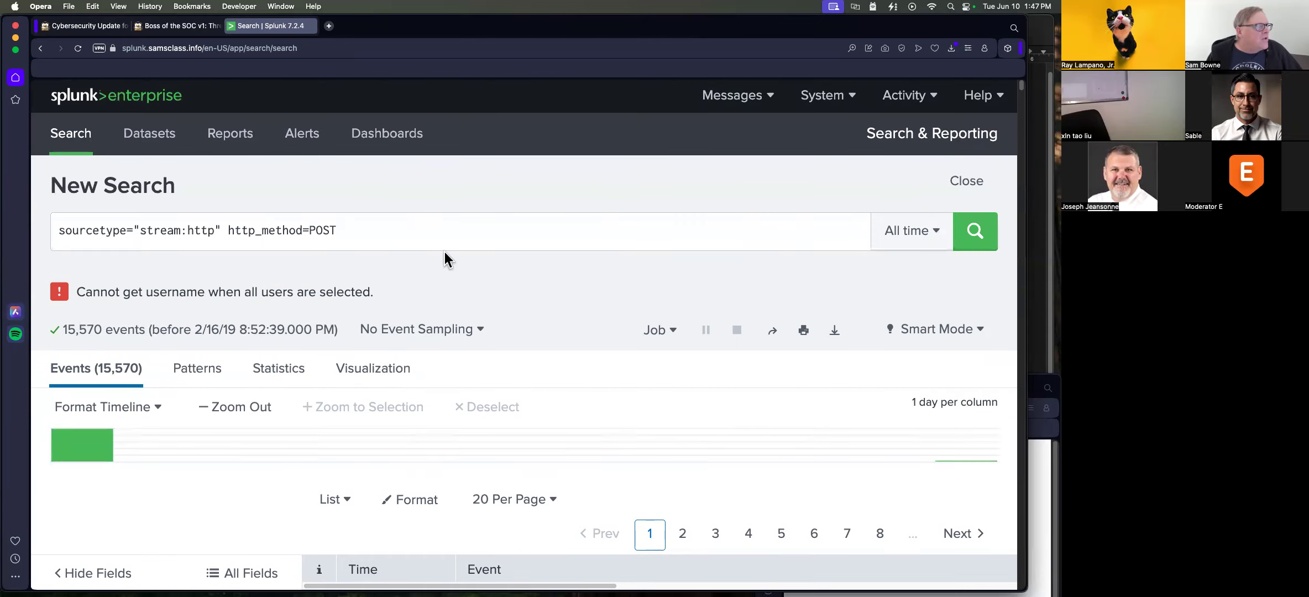
{"action": "left_click", "coordinate": [419, 230]}
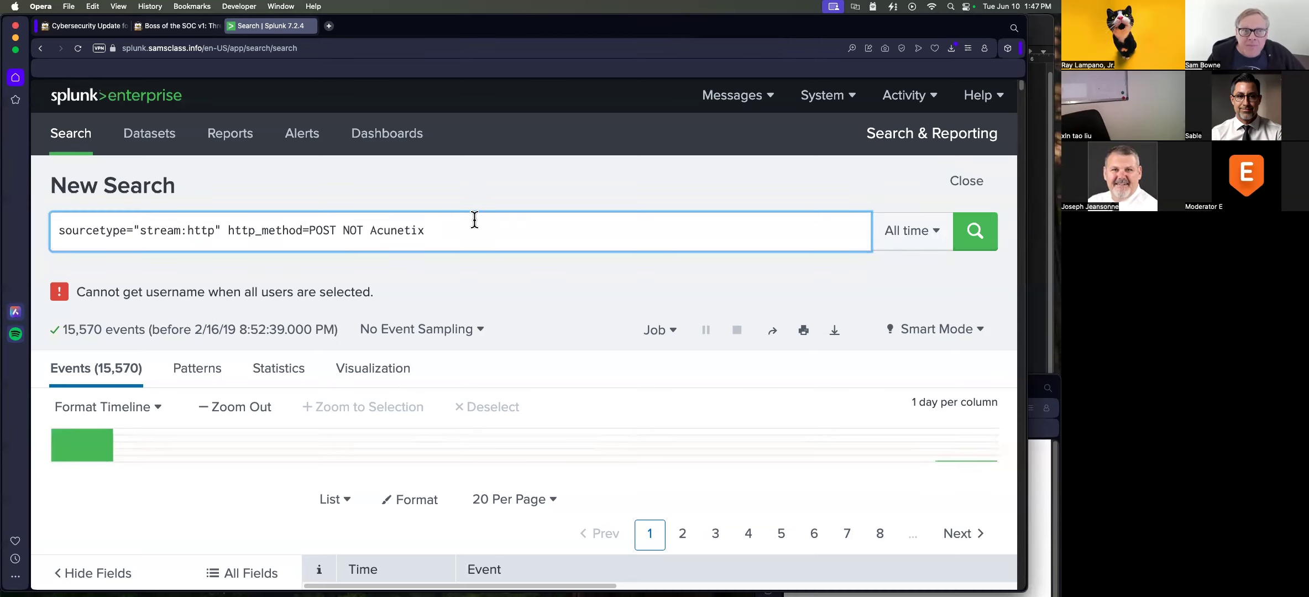
{"action": "left_click", "coordinate": [970, 246]}
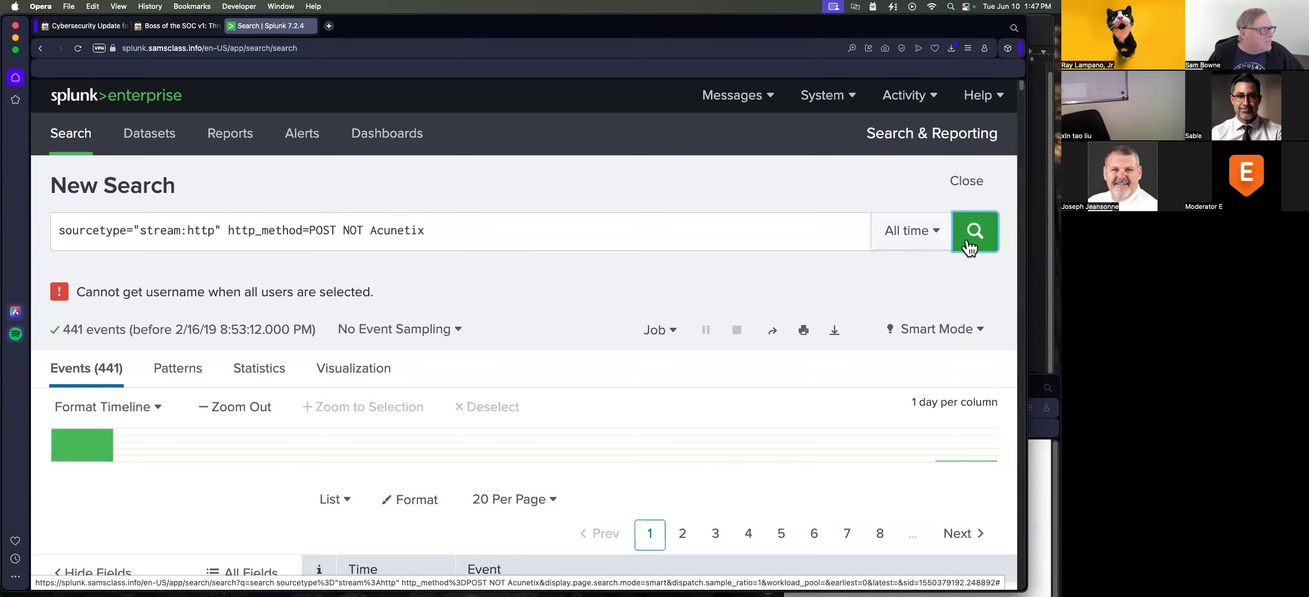
- Copy "| table _time, form_data" from the BOTSv1 2.3 hints to the end of the Splunk query and run it
{"action": "left_click", "coordinate": [176, 30]}
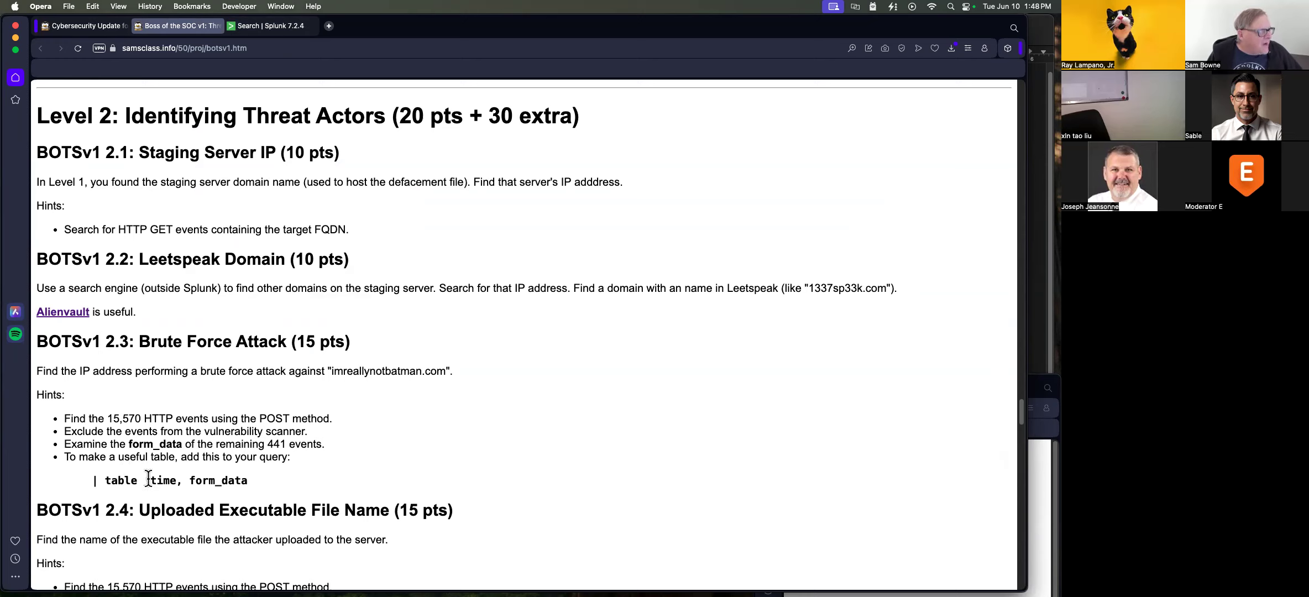
{"action": "left_click_drag", "start_coordinate": [94, 482], "coordinate": [248, 481]}
{"action": "key", "text": "super+c"}
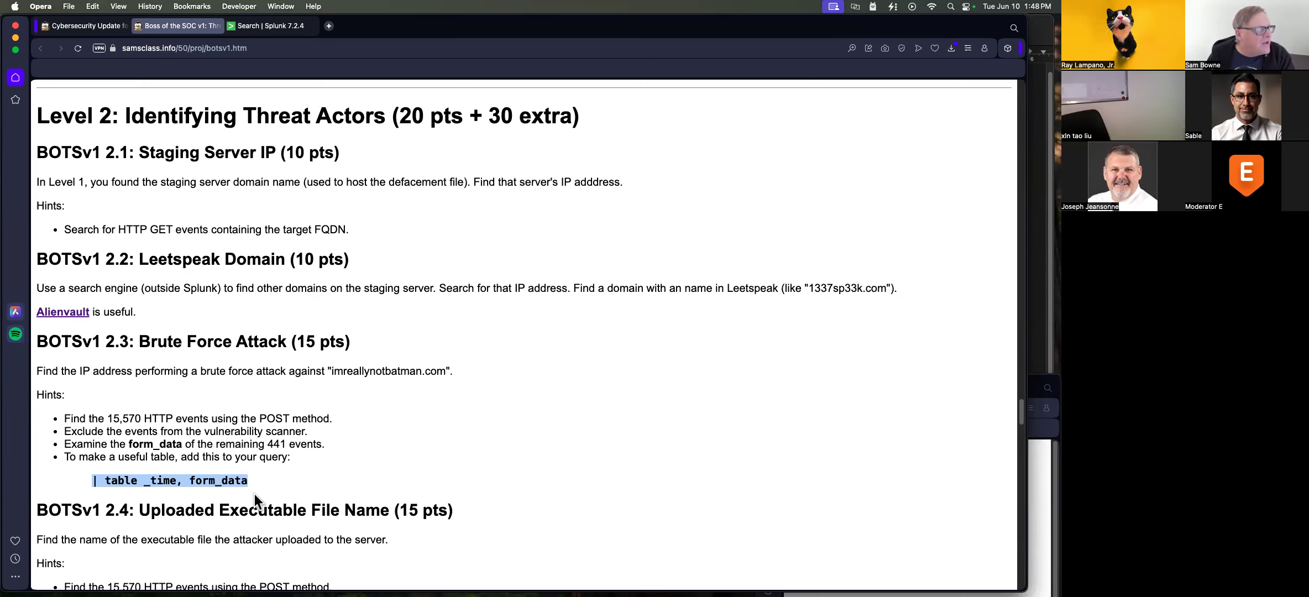
{"action": "left_click", "coordinate": [277, 28]}
{"action": "left_click", "coordinate": [442, 232]}
{"action": "key", "text": "super+v"}
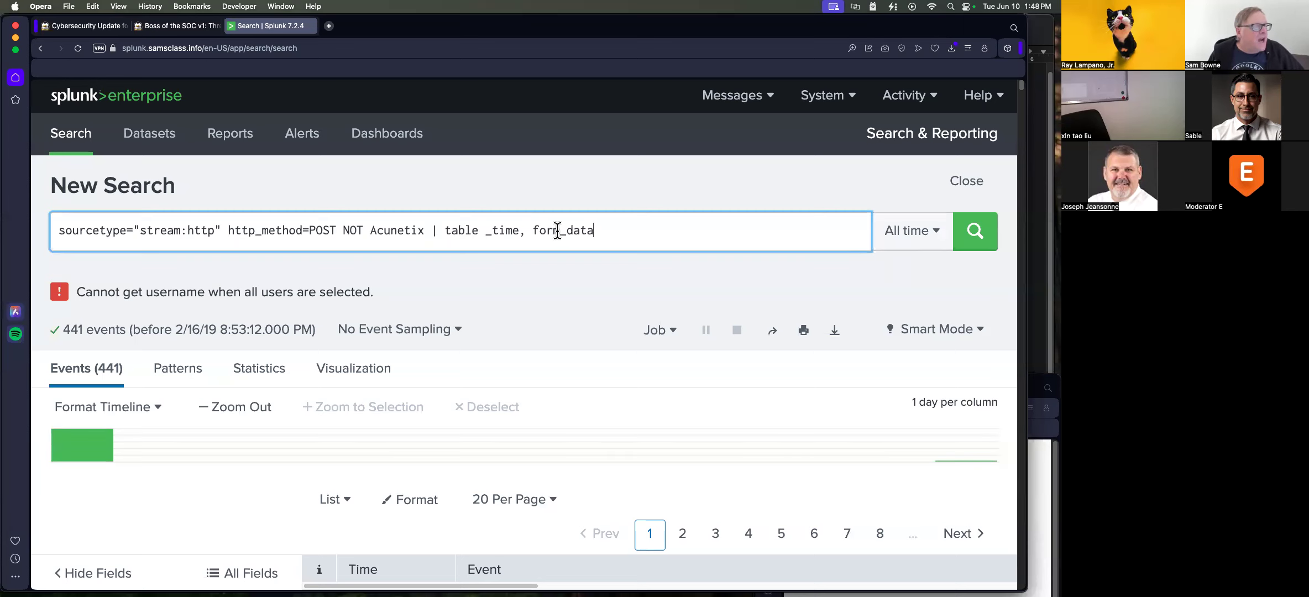
{"action": "left_click", "coordinate": [975, 231]}
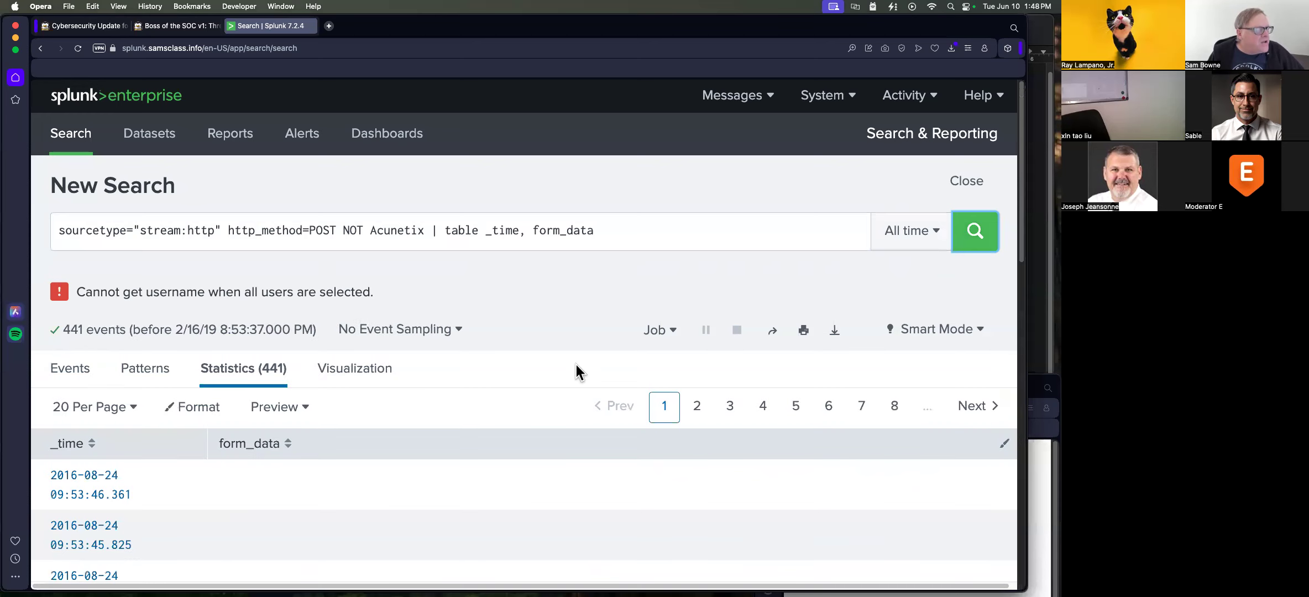
- Examine the form_data values in the results table on pages 1 and 4 for login attempts
{"action": "scroll", "coordinate": [531, 367], "scroll_direction": "down", "scroll_amount": 5}
{"action": "scroll", "coordinate": [530, 370], "scroll_direction": "down", "scroll_amount": 5}
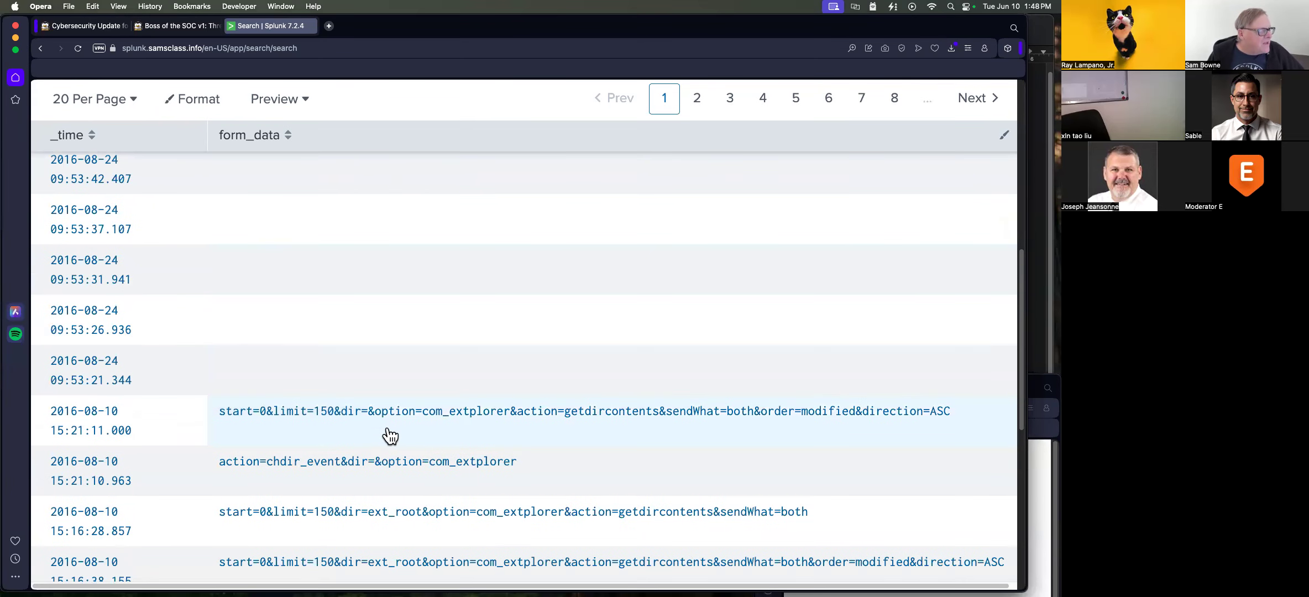
{"action": "scroll", "coordinate": [395, 388], "scroll_direction": "down", "scroll_amount": 5}
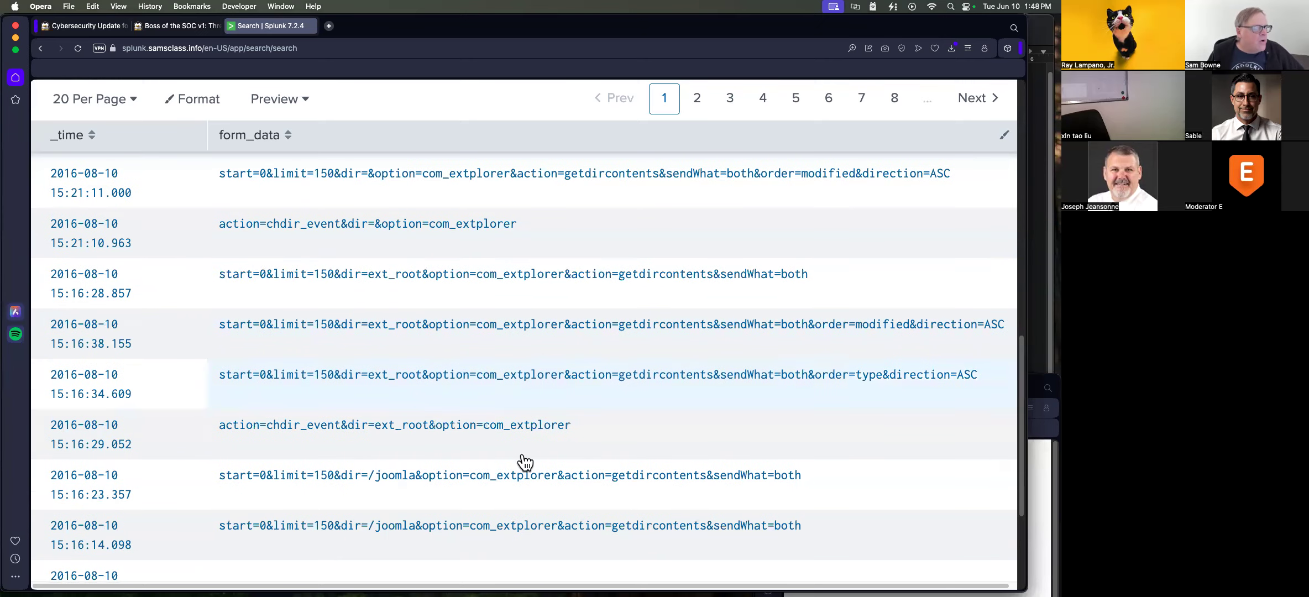
{"action": "scroll", "coordinate": [651, 393], "scroll_direction": "down", "scroll_amount": 4}
{"action": "scroll", "coordinate": [651, 393], "scroll_direction": "up", "scroll_amount": 15}
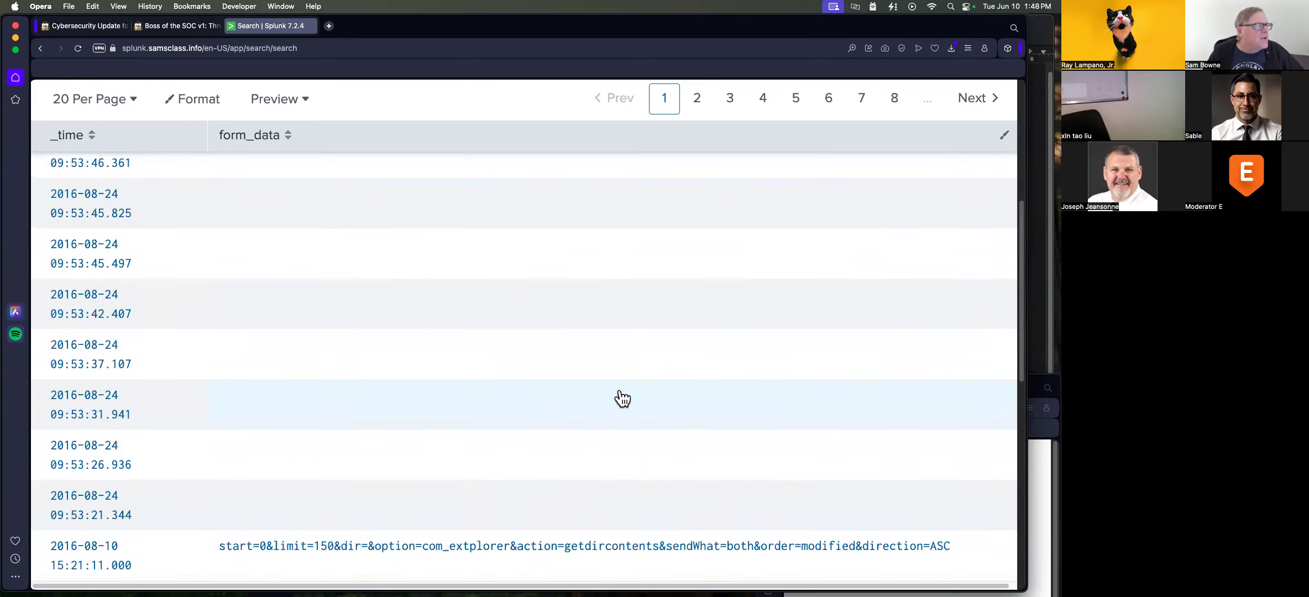
{"action": "left_click", "coordinate": [761, 409]}
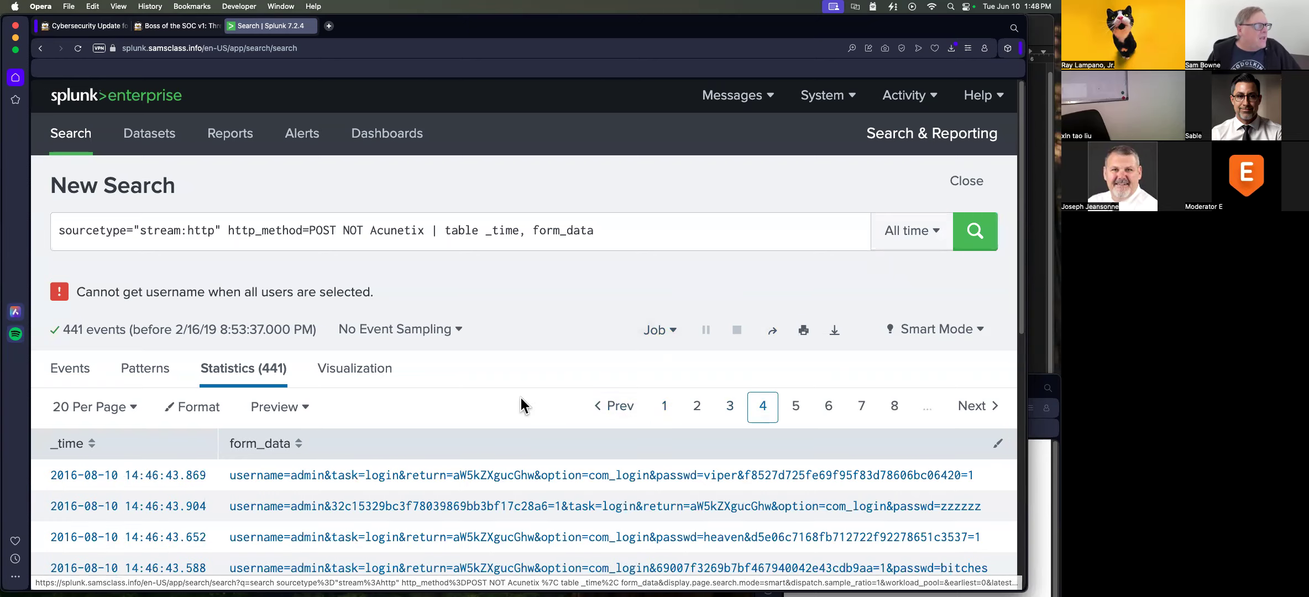
{"action": "scroll", "coordinate": [520, 399], "scroll_direction": "down", "scroll_amount": 4}
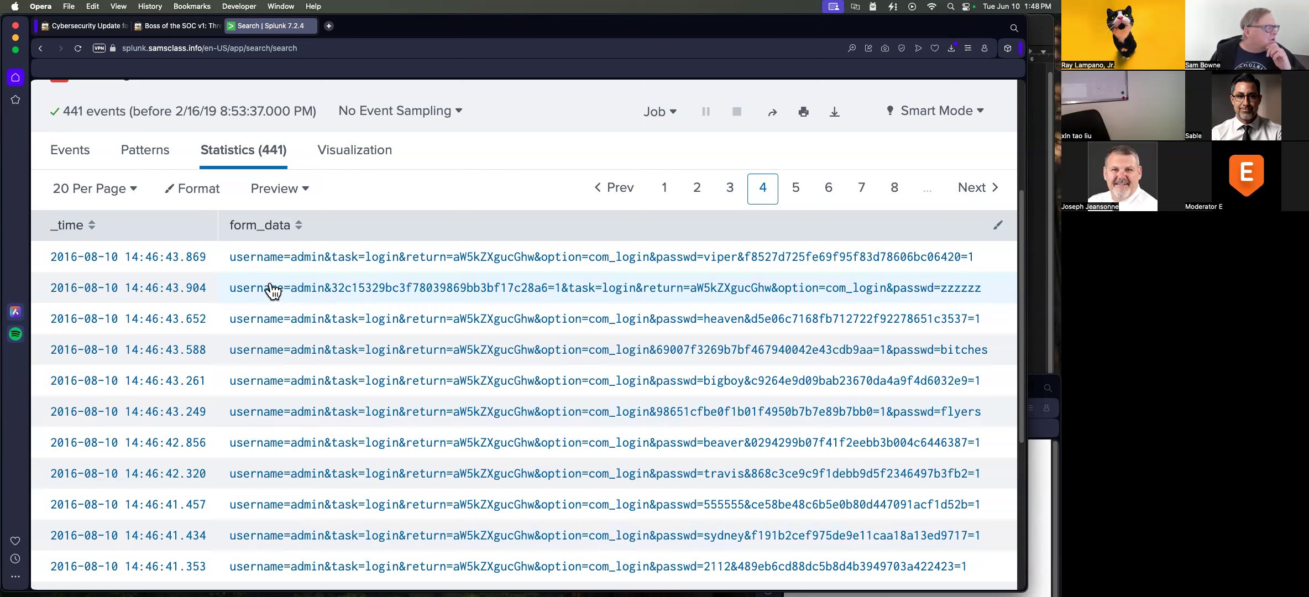
- Copy username=admin from the first form_data row, add it in quotes before the table clause of the query, and run the search
{"action": "left_click_drag", "start_coordinate": [232, 266], "coordinate": [324, 269]}
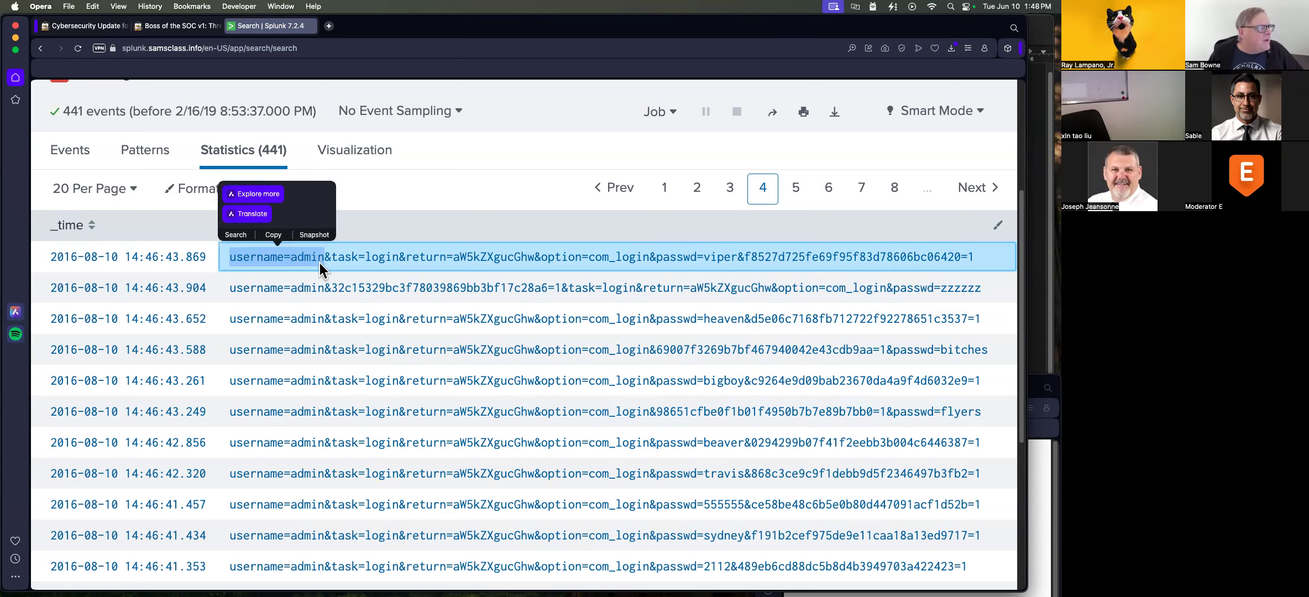
{"action": "left_click", "coordinate": [276, 238]}
{"action": "scroll", "coordinate": [404, 223], "scroll_direction": "up", "scroll_amount": 5}
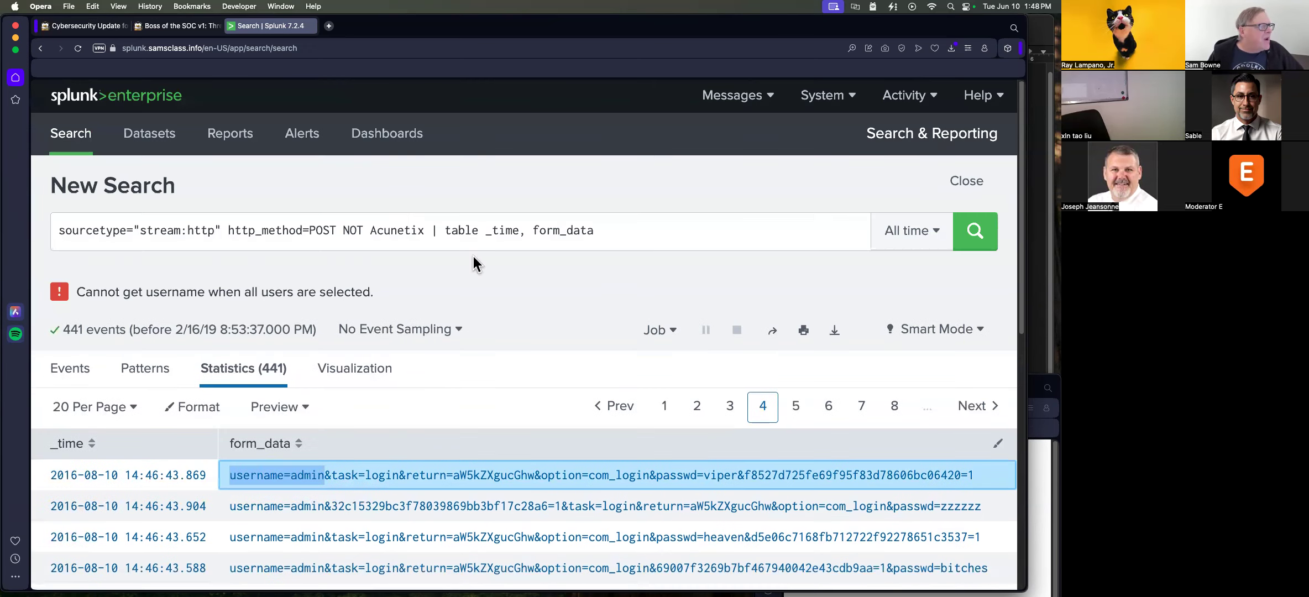
{"action": "left_click", "coordinate": [609, 228]}
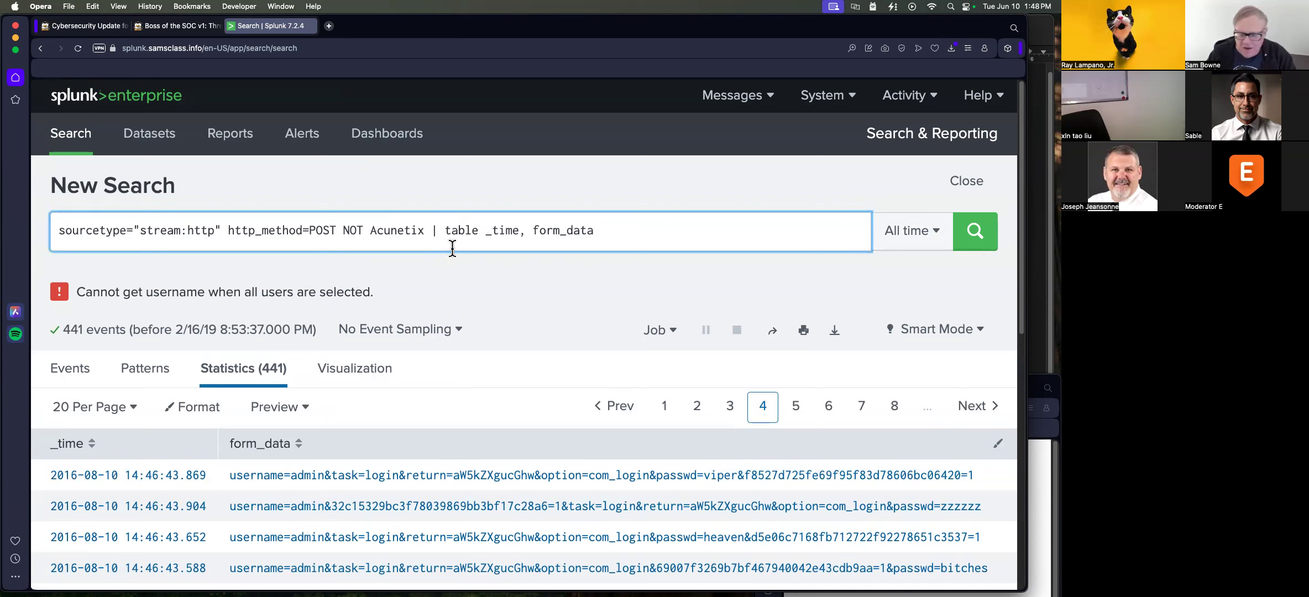
{"action": "type", "text": "\"username=admin"}
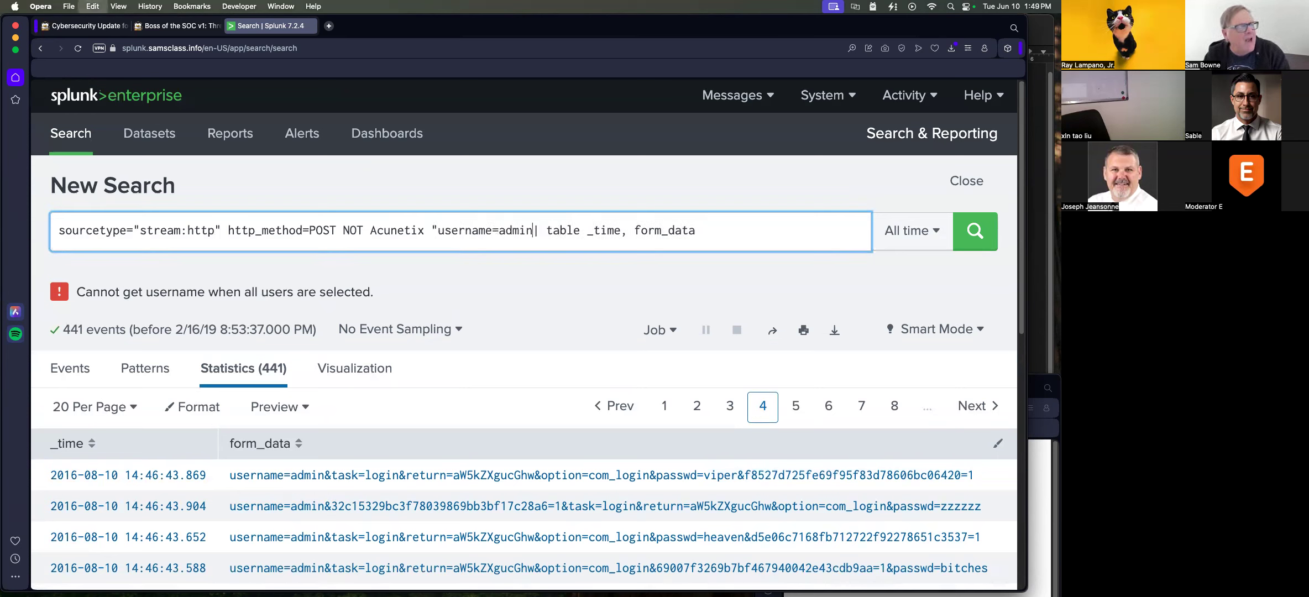
{"action": "type", "text": "\""}
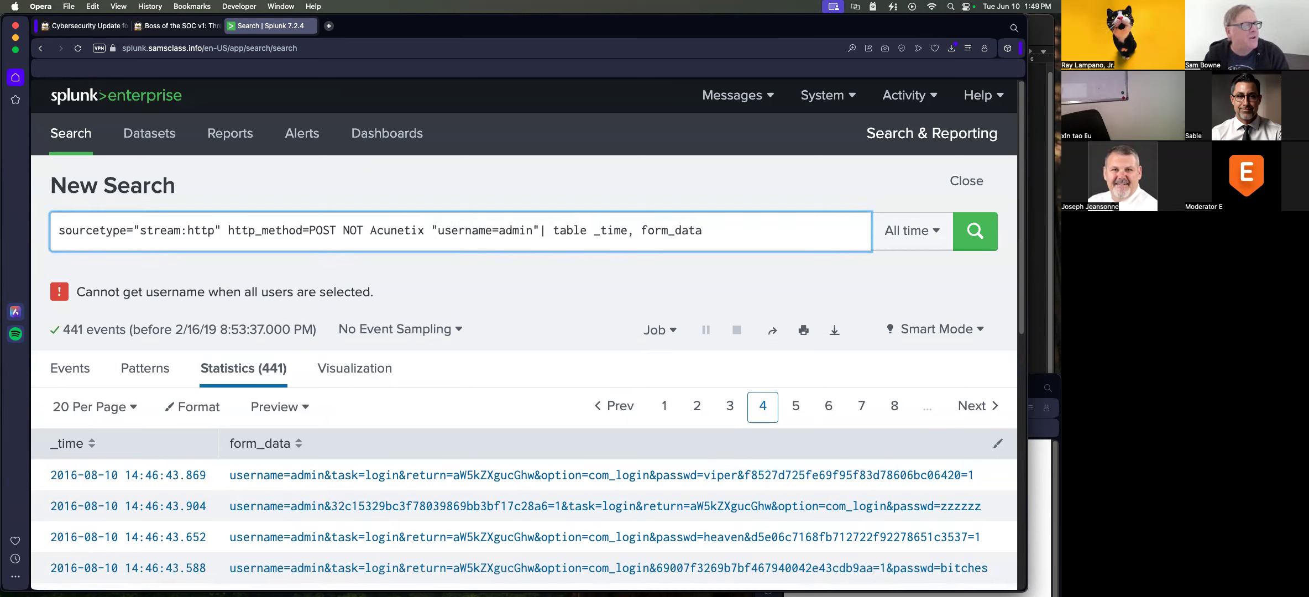
{"action": "key", "text": "Return"}
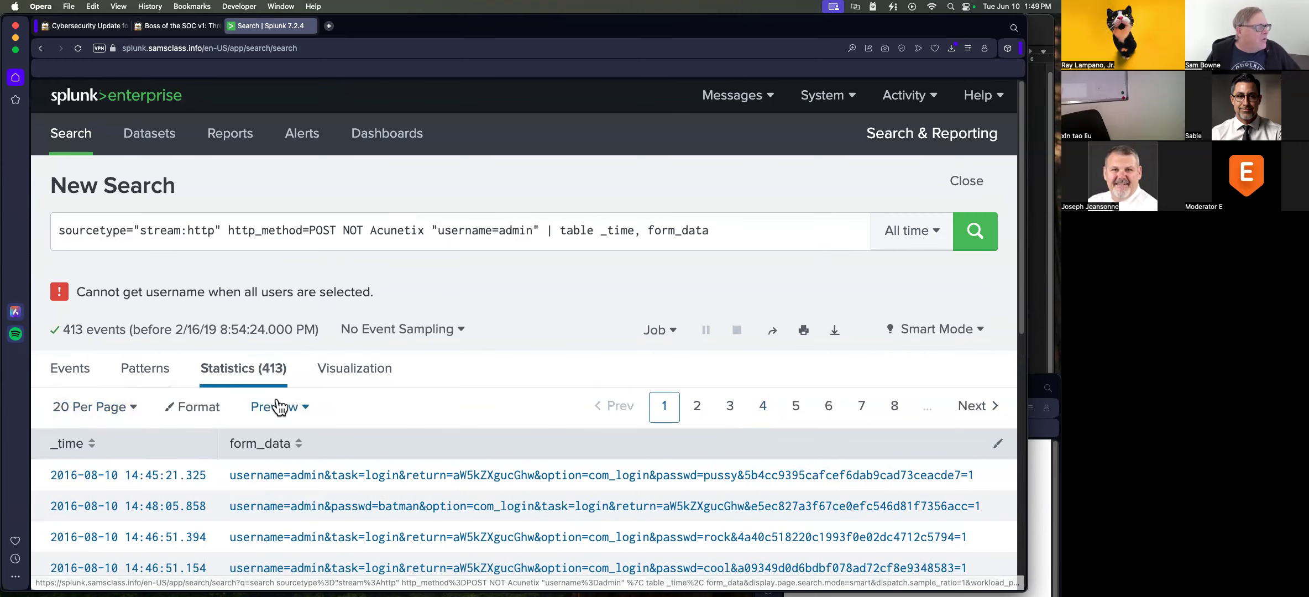
- Sort the results table by _time in ascending order and examine the login attempts on page 8
{"action": "scroll", "coordinate": [332, 406], "scroll_direction": "down", "scroll_amount": 5}
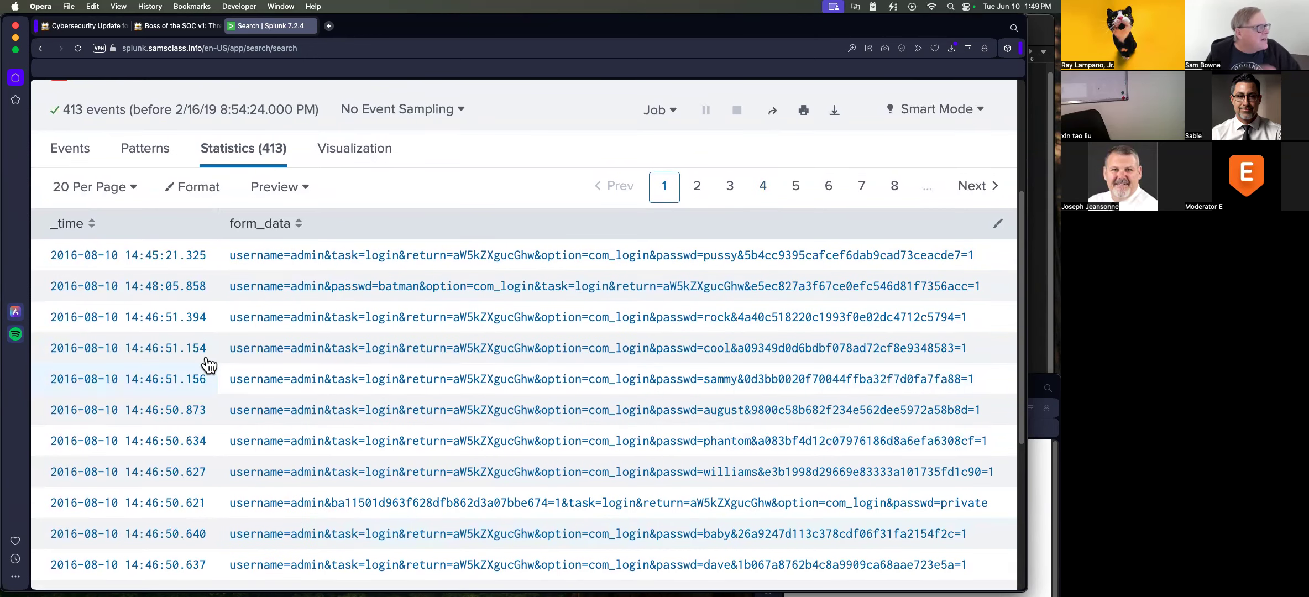
{"action": "left_click", "coordinate": [78, 227]}
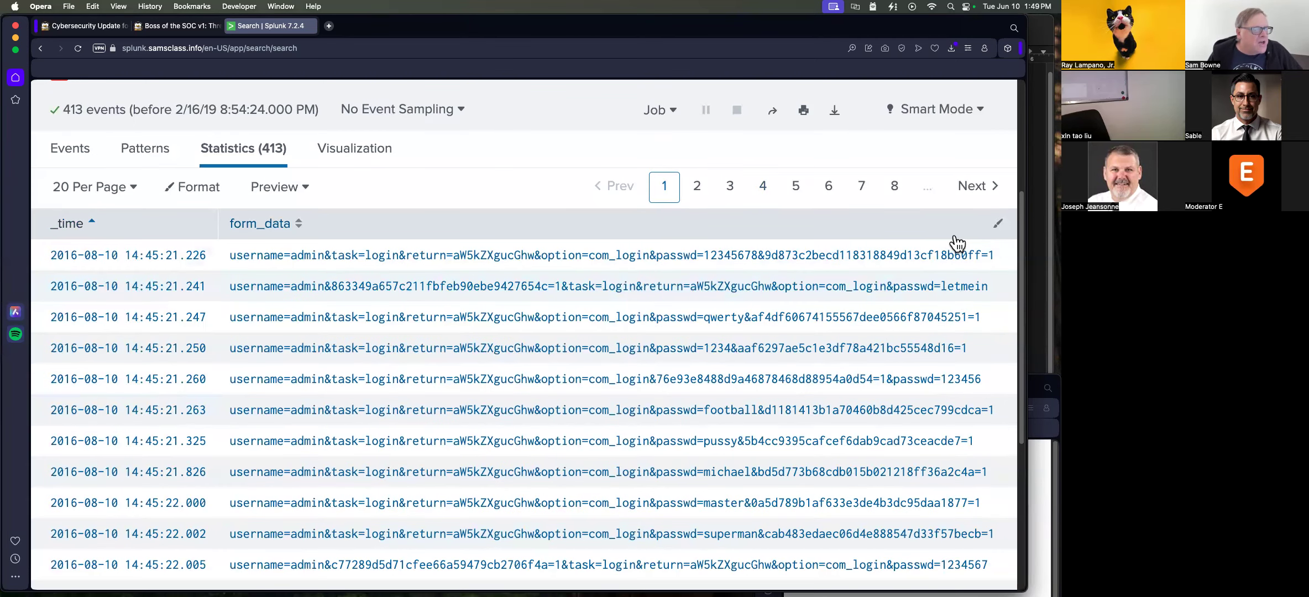
{"action": "left_click", "coordinate": [895, 188]}
{"action": "scroll", "coordinate": [1020, 269], "scroll_direction": "down", "scroll_amount": 1}
{"action": "scroll", "coordinate": [1019, 269], "scroll_direction": "down", "scroll_amount": 5}
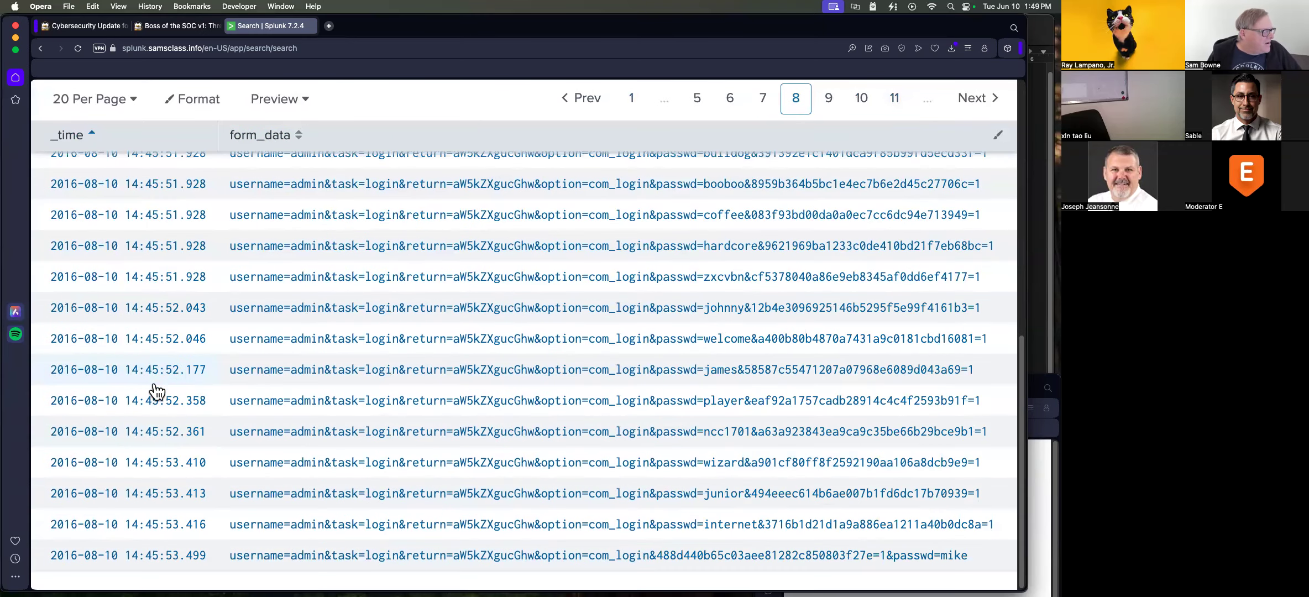
- Go to page 21 of the sorted results and examine the times and form_data of the last login attempts
{"action": "scroll", "coordinate": [353, 501], "scroll_direction": "up", "scroll_amount": 5}
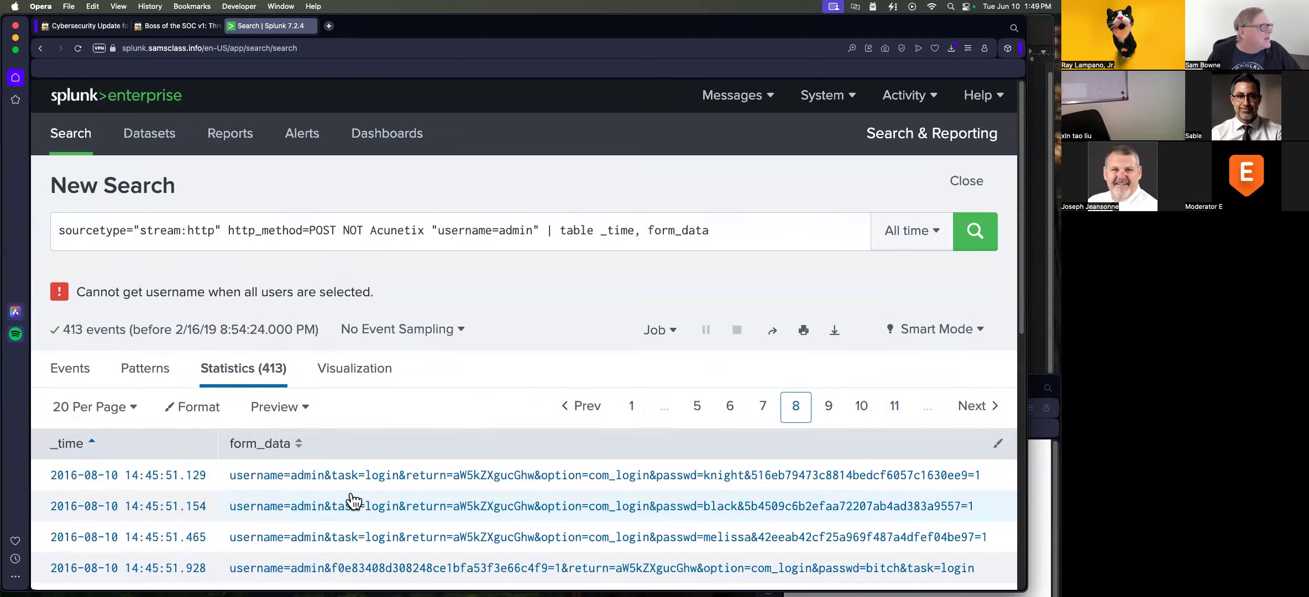
{"action": "left_click", "coordinate": [894, 412]}
{"action": "left_click", "coordinate": [894, 410]}
{"action": "left_click", "coordinate": [896, 412]}
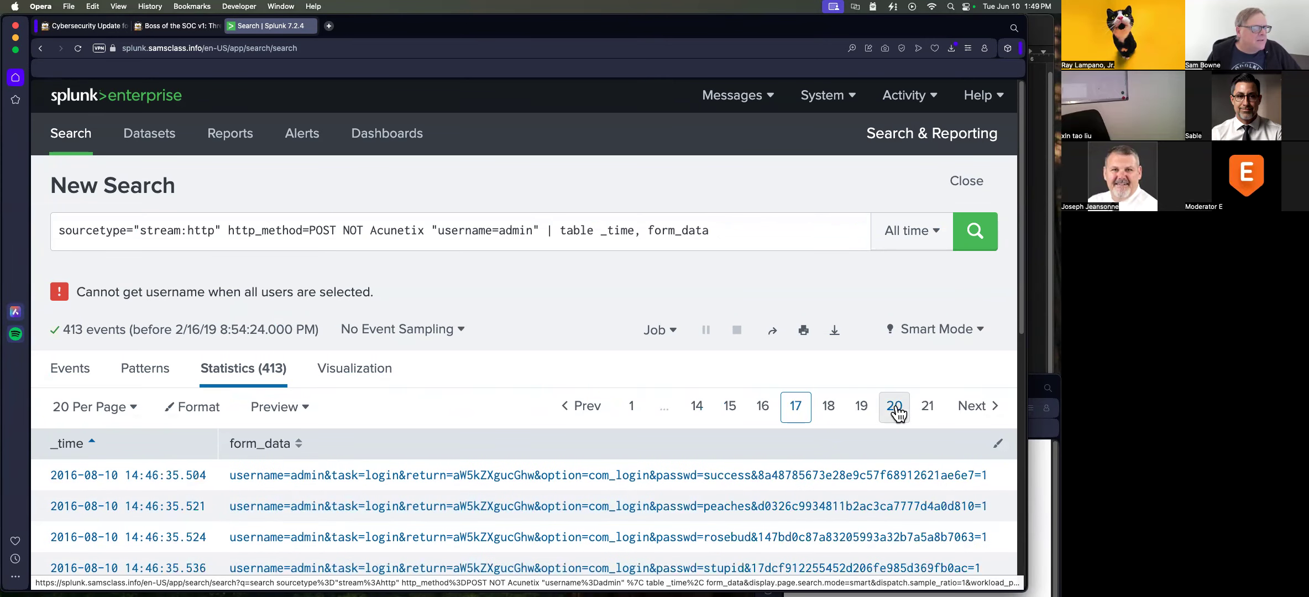
{"action": "left_click", "coordinate": [929, 408]}
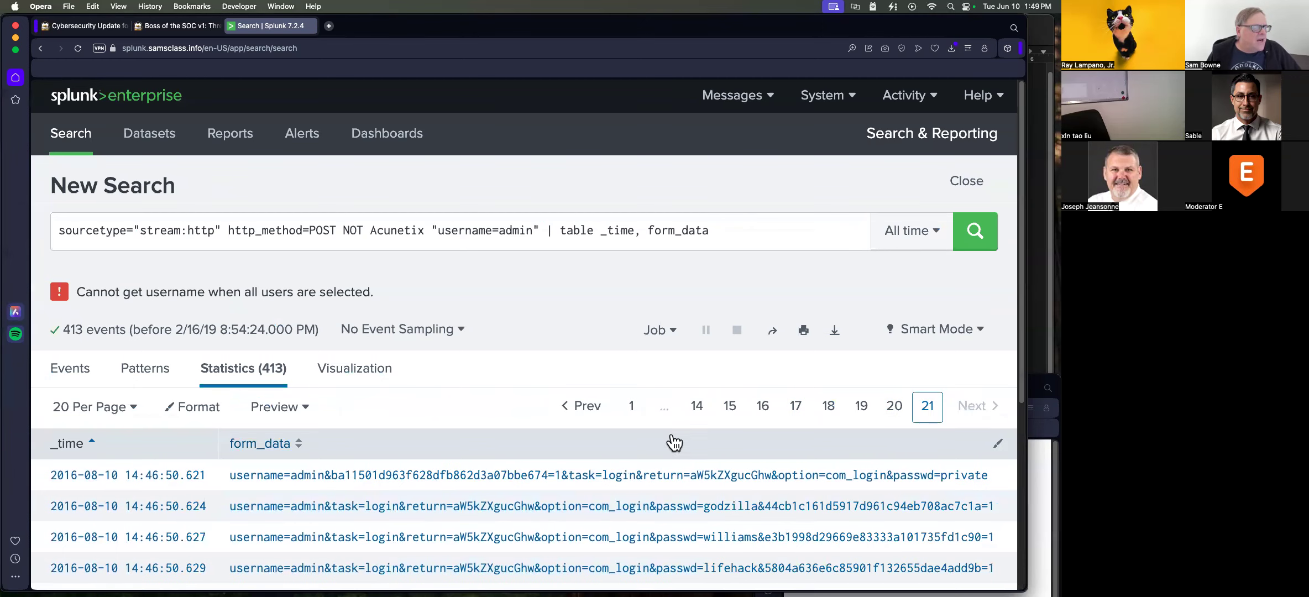
{"action": "scroll", "coordinate": [190, 468], "scroll_direction": "down", "scroll_amount": 5}
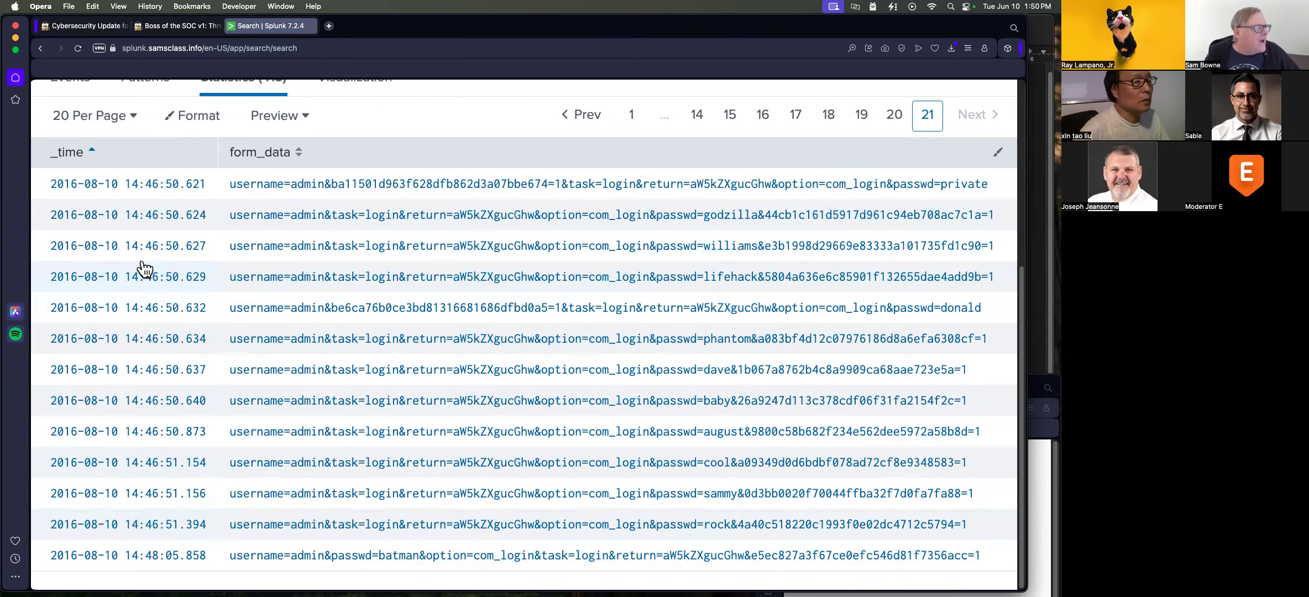
{"action": "scroll", "coordinate": [196, 307], "scroll_direction": "up", "scroll_amount": 5}
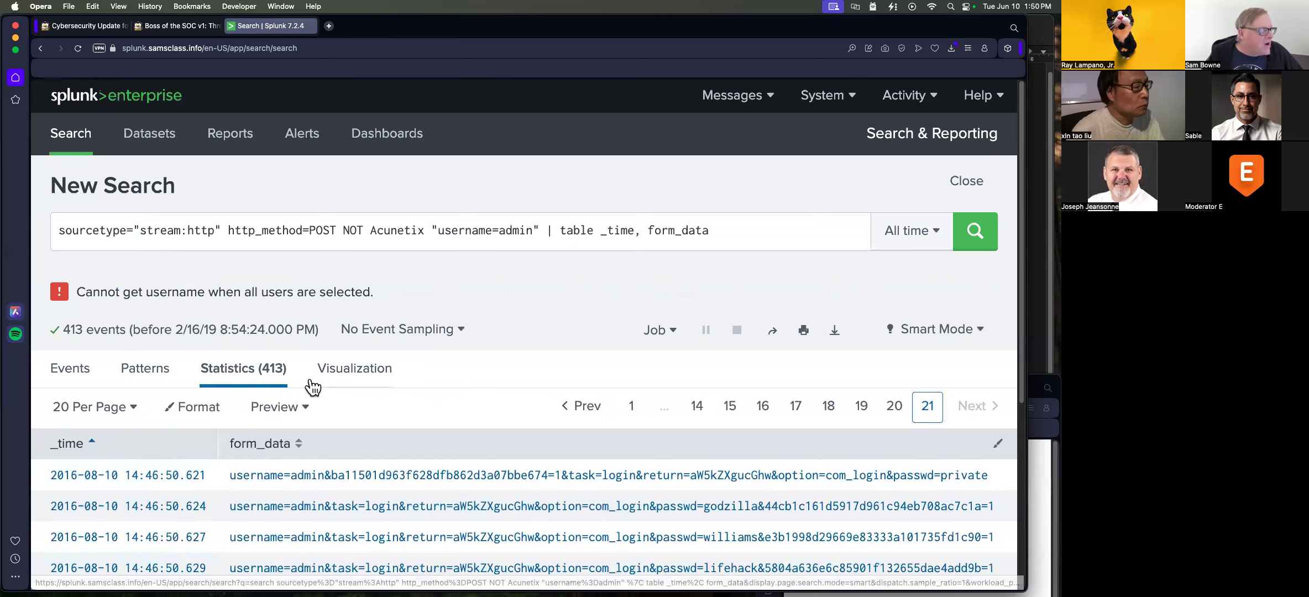
{"action": "scroll", "coordinate": [311, 383], "scroll_direction": "down", "scroll_amount": 3}
{"action": "scroll", "coordinate": [314, 384], "scroll_direction": "up", "scroll_amount": 3}
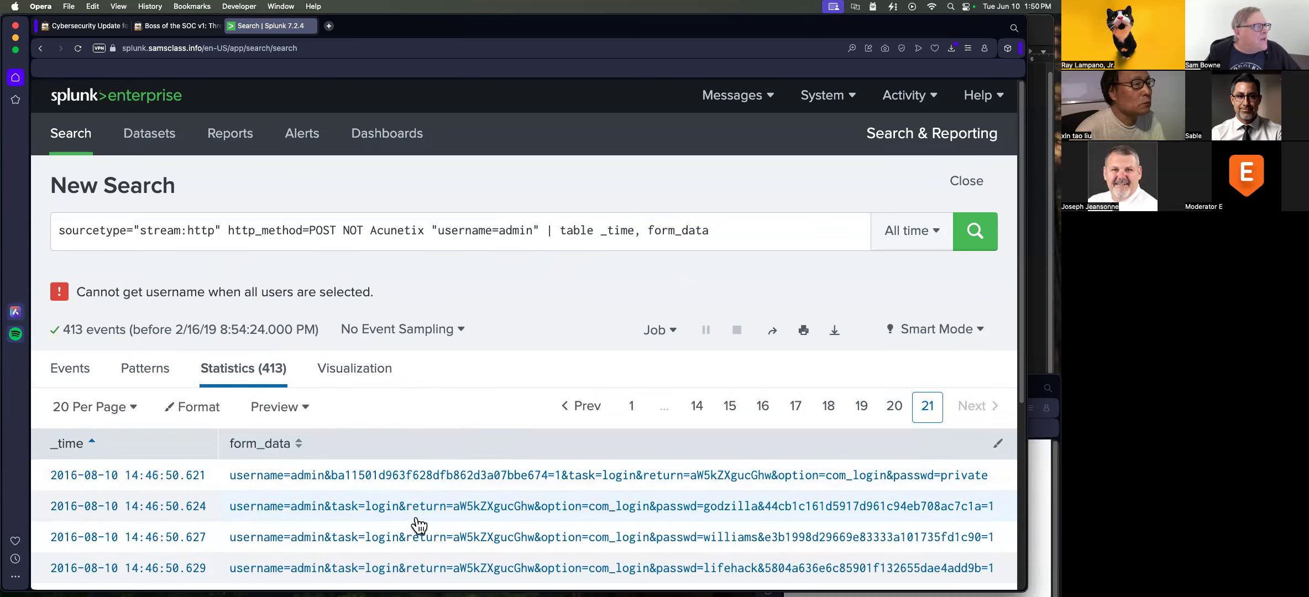
- Read the BOTSv1 challenge page from 2.3 through 3.5, including the hints about form_data and http_user_agent
{"action": "left_click", "coordinate": [188, 27]}
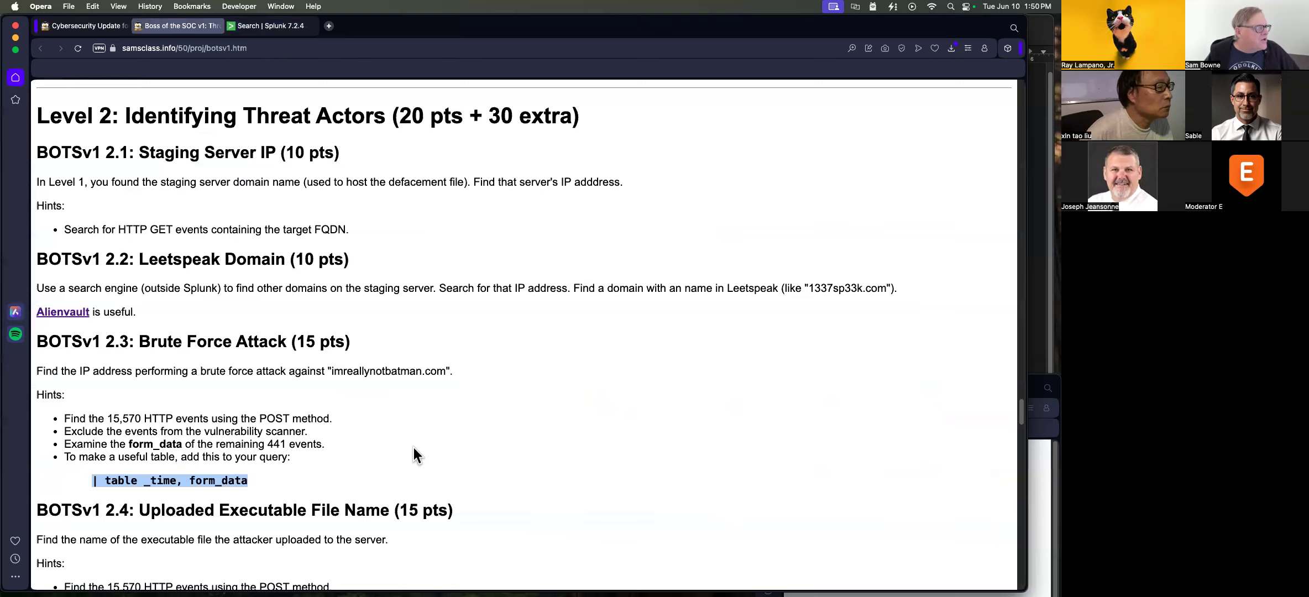
{"action": "scroll", "coordinate": [414, 446], "scroll_direction": "down", "scroll_amount": 5}
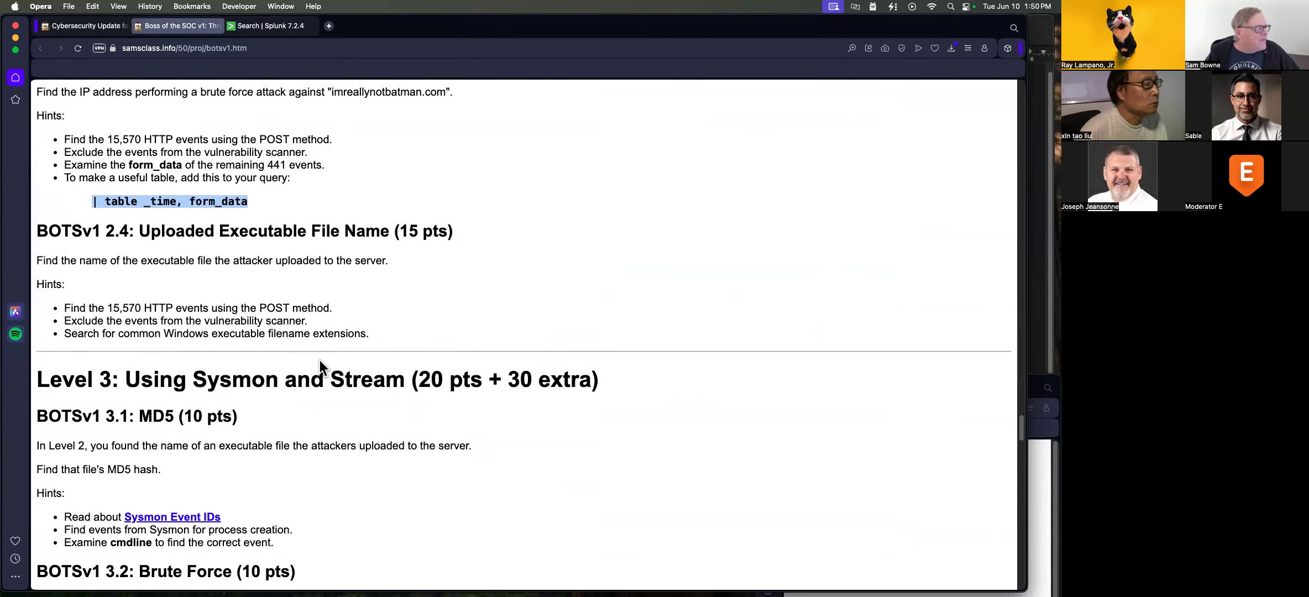
{"action": "scroll", "coordinate": [320, 361], "scroll_direction": "down", "scroll_amount": 5}
{"action": "scroll", "coordinate": [322, 362], "scroll_direction": "down", "scroll_amount": 2}
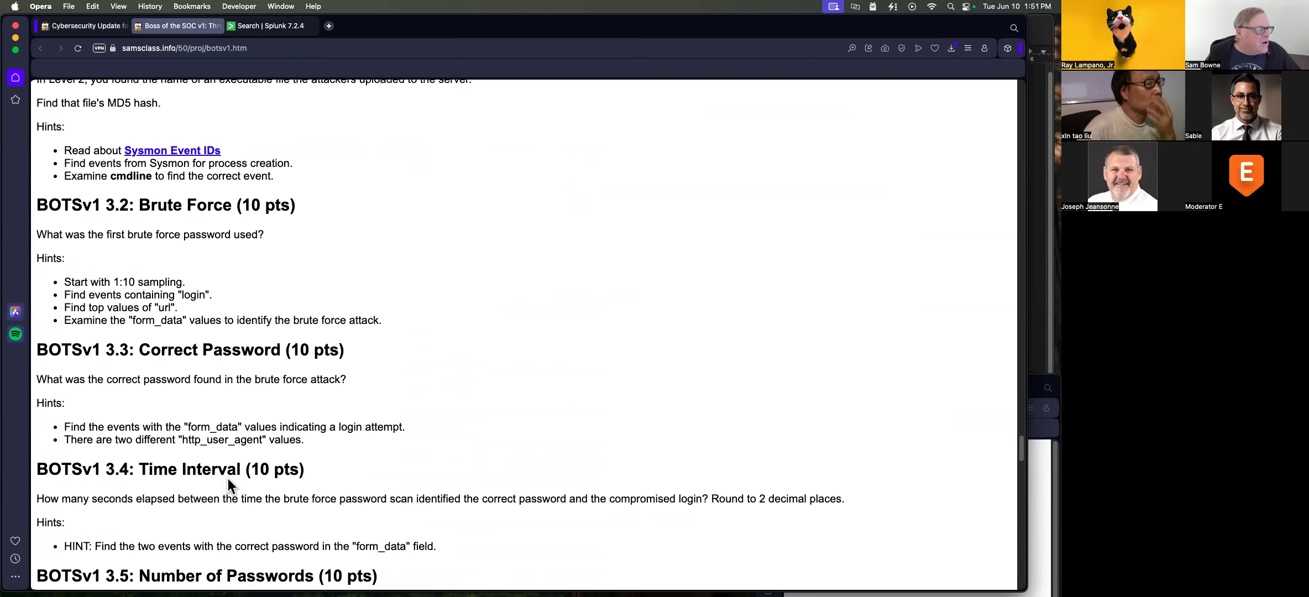
{"action": "scroll", "coordinate": [236, 509], "scroll_direction": "down", "scroll_amount": 5}
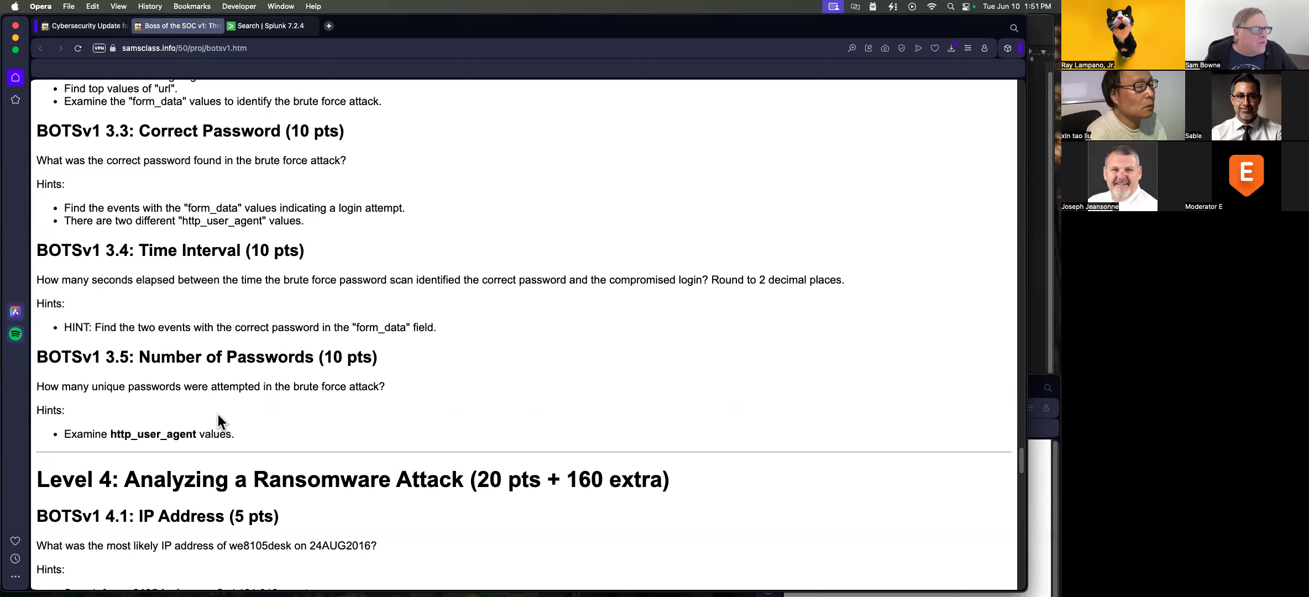
- Back in Splunk, remove "| table _time, form_data" from the query and run the search
{"action": "left_click", "coordinate": [272, 26]}
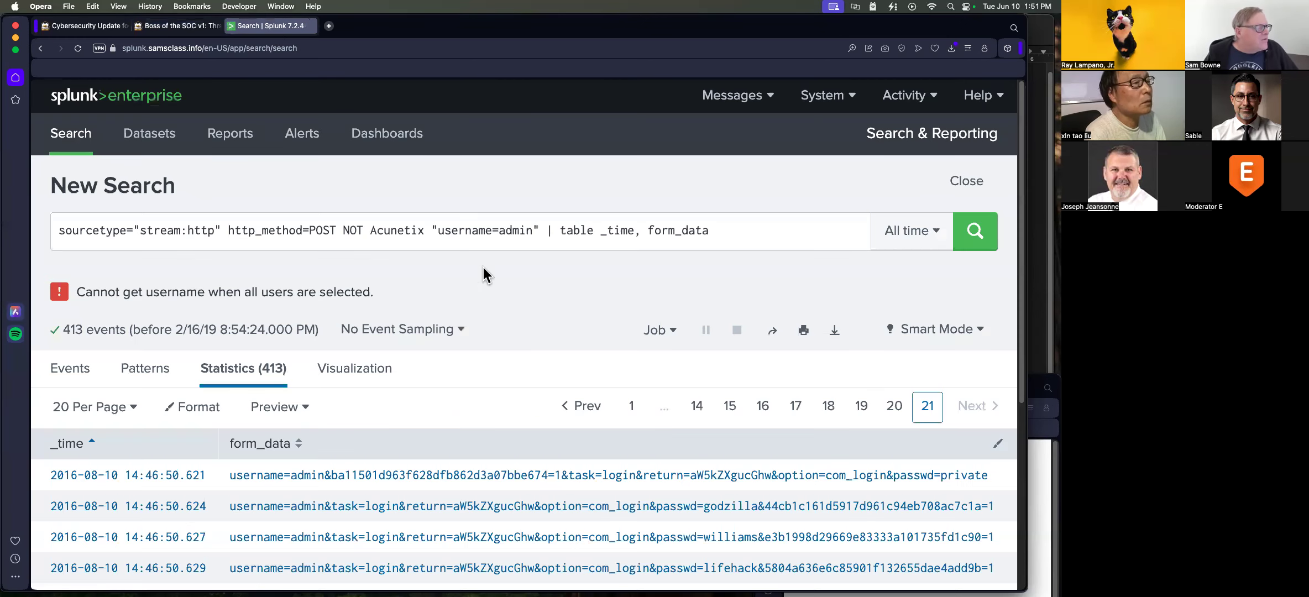
{"action": "left_click_drag", "start_coordinate": [547, 231], "coordinate": [741, 228]}
{"action": "key", "text": "BackSpace"}
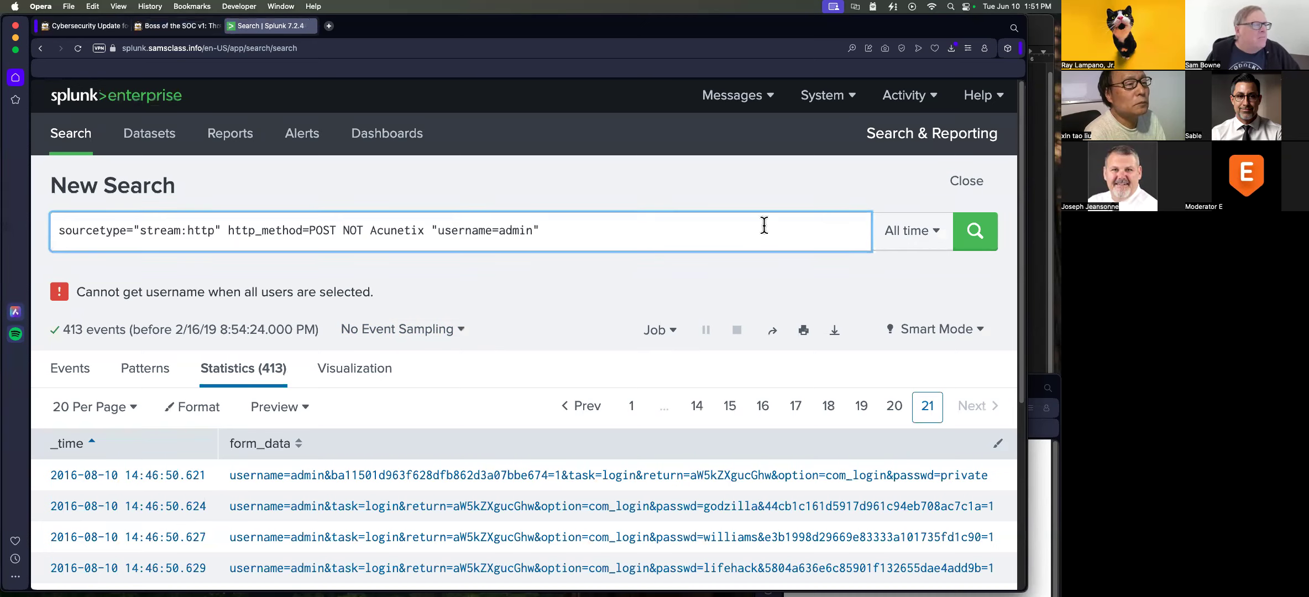
{"action": "left_click", "coordinate": [977, 242]}
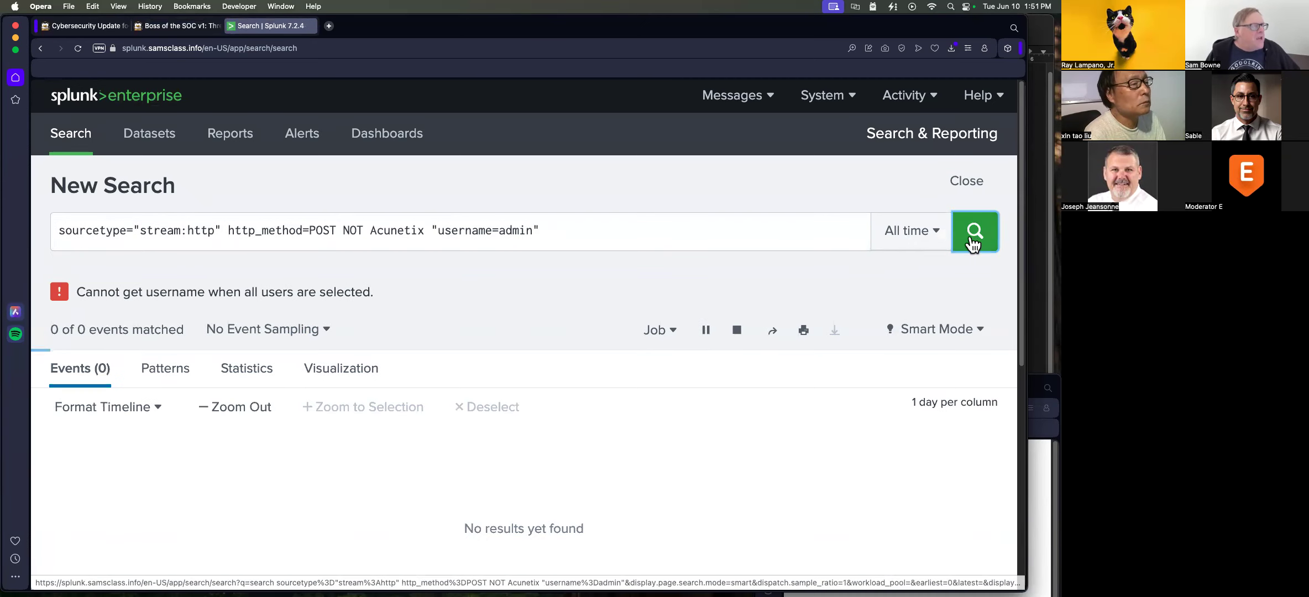
- Examine the values of the http_user_agent and src_ip fields for the username=admin events
{"action": "scroll", "coordinate": [214, 357], "scroll_direction": "down", "scroll_amount": 10}
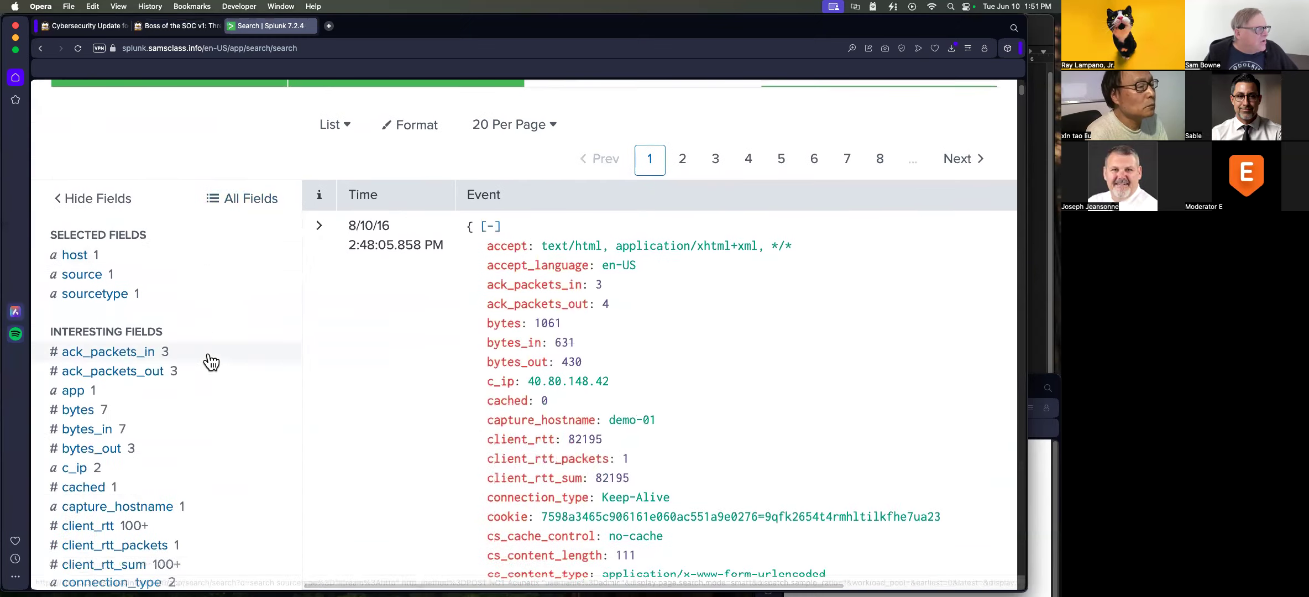
{"action": "scroll", "coordinate": [205, 363], "scroll_direction": "down", "scroll_amount": 10}
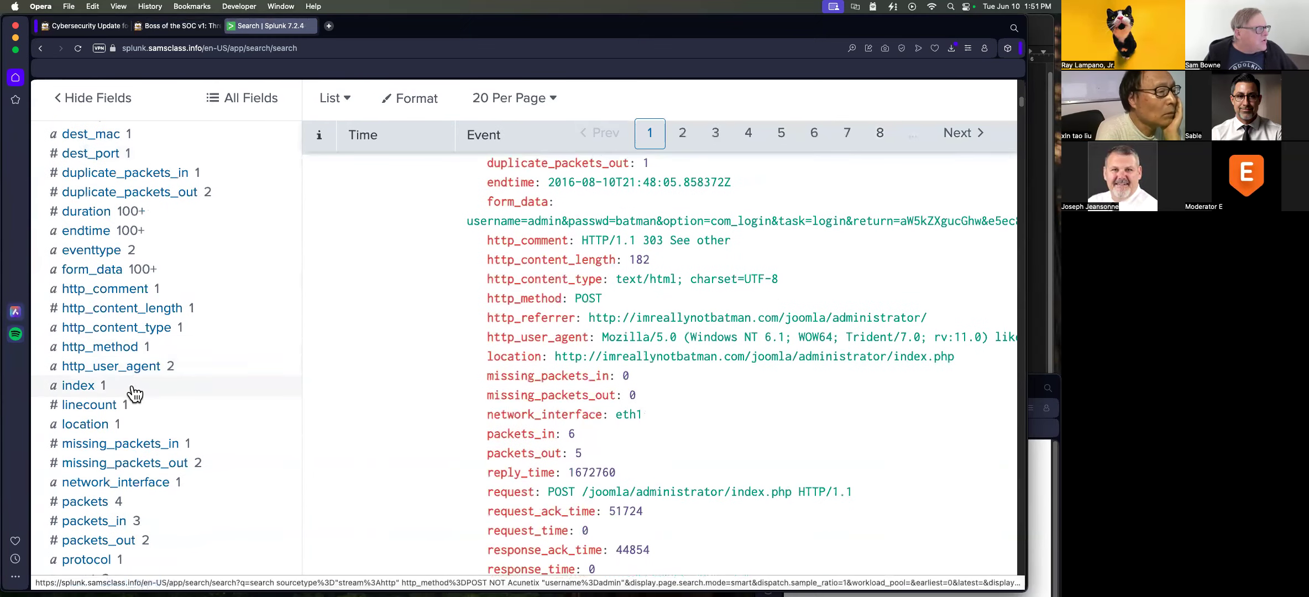
{"action": "left_click", "coordinate": [119, 371]}
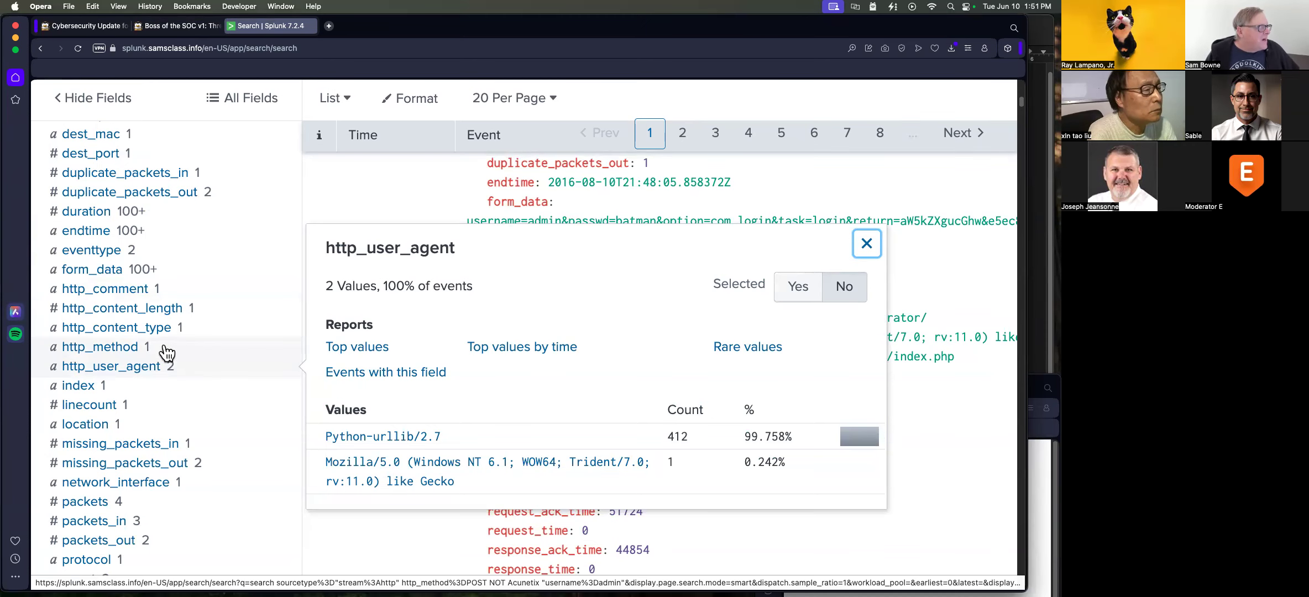
{"action": "scroll", "coordinate": [127, 434], "scroll_direction": "down", "scroll_amount": 10}
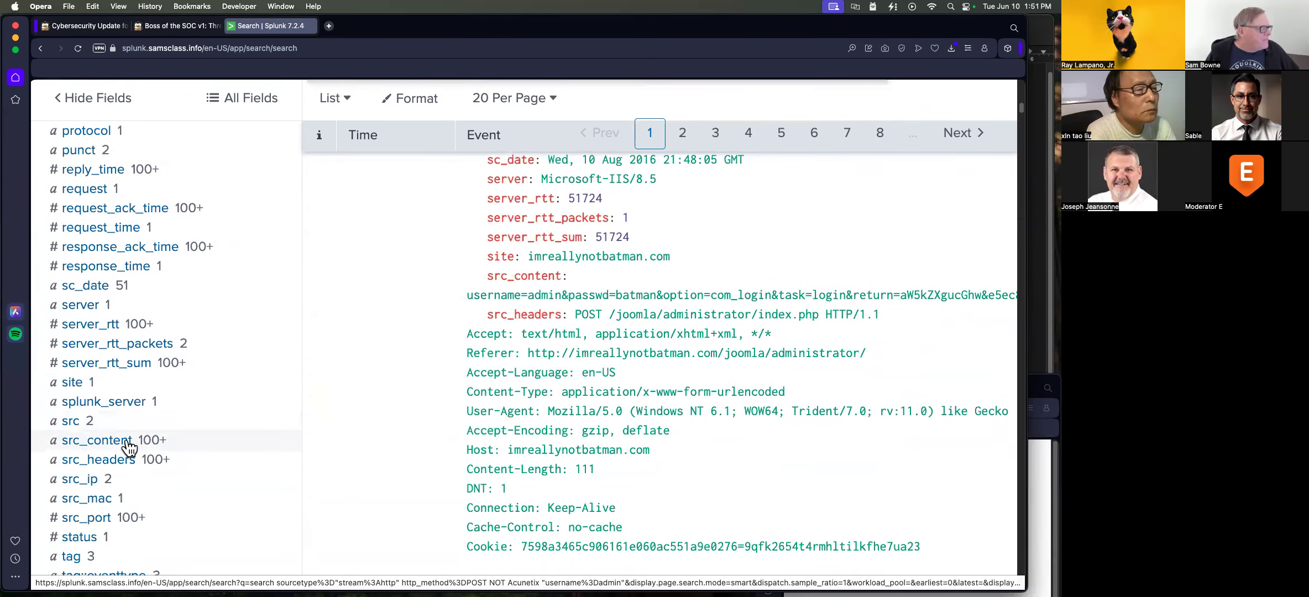
{"action": "left_click", "coordinate": [93, 481]}
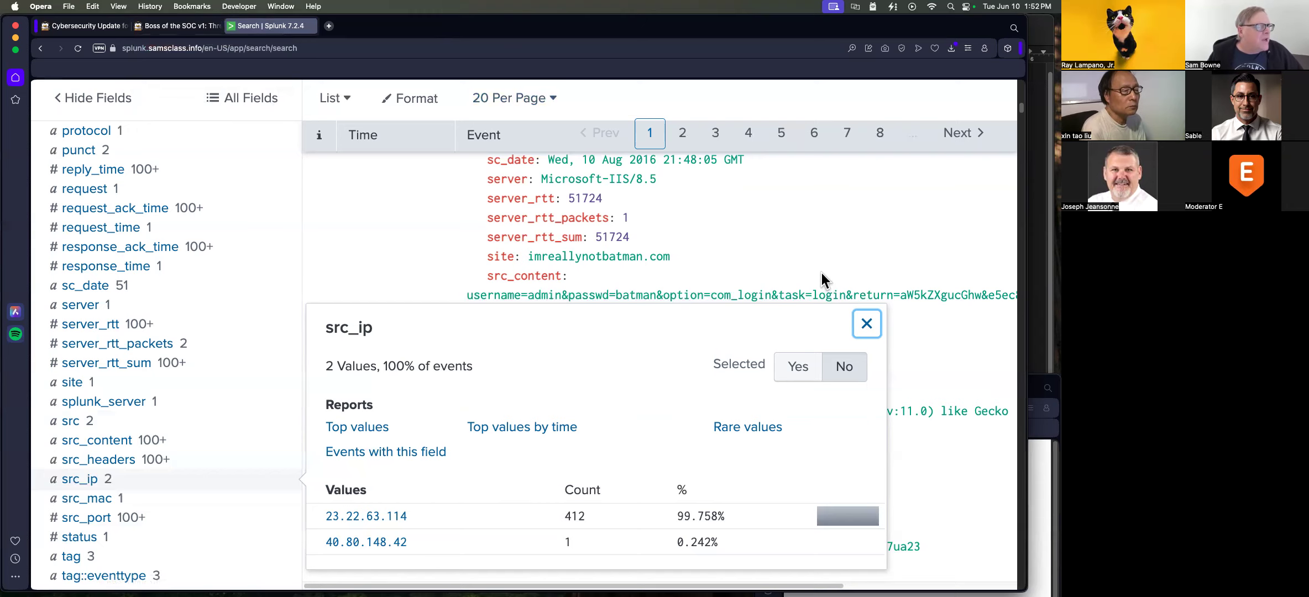
{"action": "scroll", "coordinate": [803, 280], "scroll_direction": "up", "scroll_amount": 5}
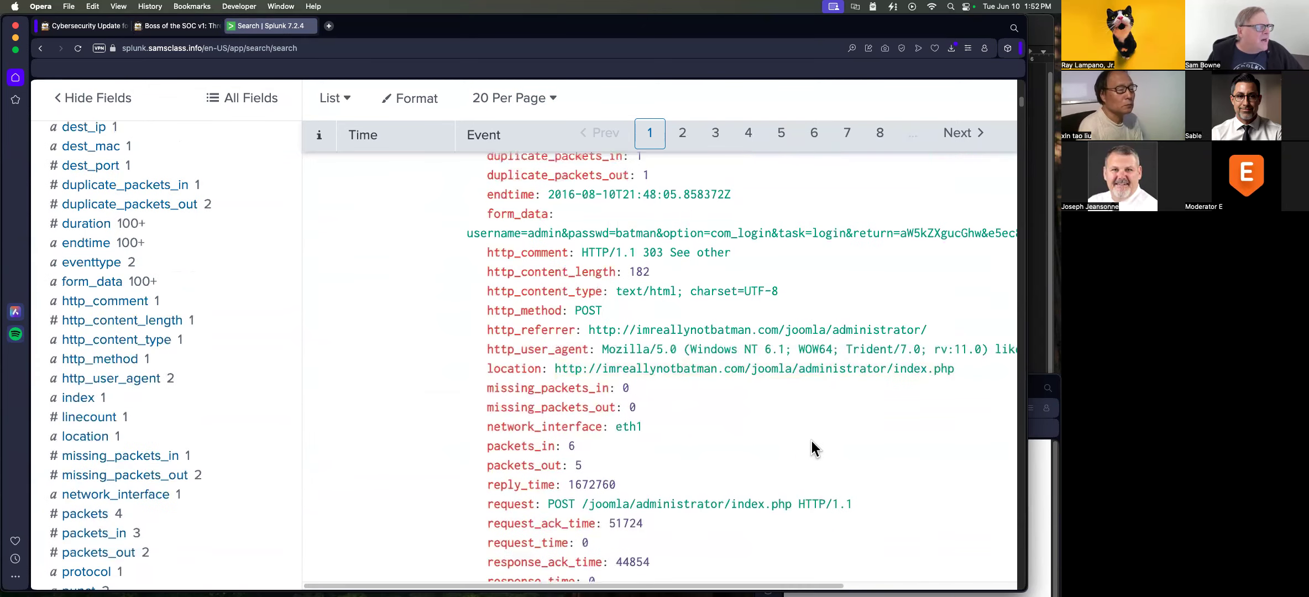
{"action": "scroll", "coordinate": [810, 439], "scroll_direction": "up", "scroll_amount": 5}
{"action": "scroll", "coordinate": [804, 434], "scroll_direction": "up", "scroll_amount": 5}
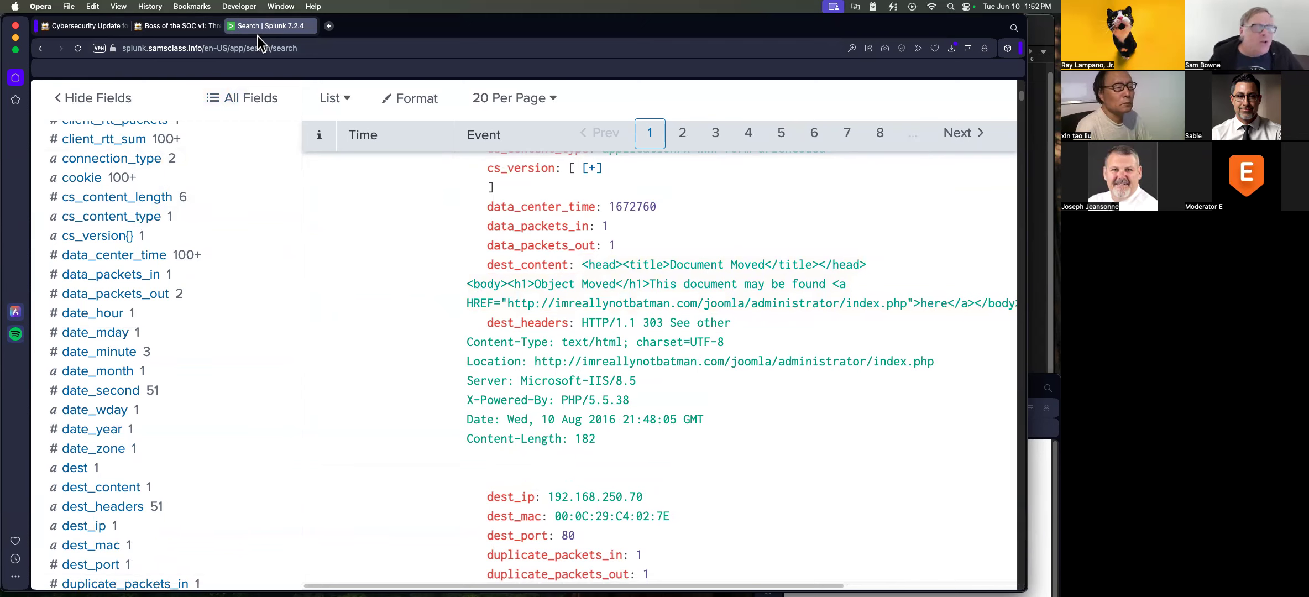
- Check the BOTSv1 2.4 hints, replace "username=admin" with .exe in the Splunk query, and run the search
{"action": "left_click", "coordinate": [159, 24]}
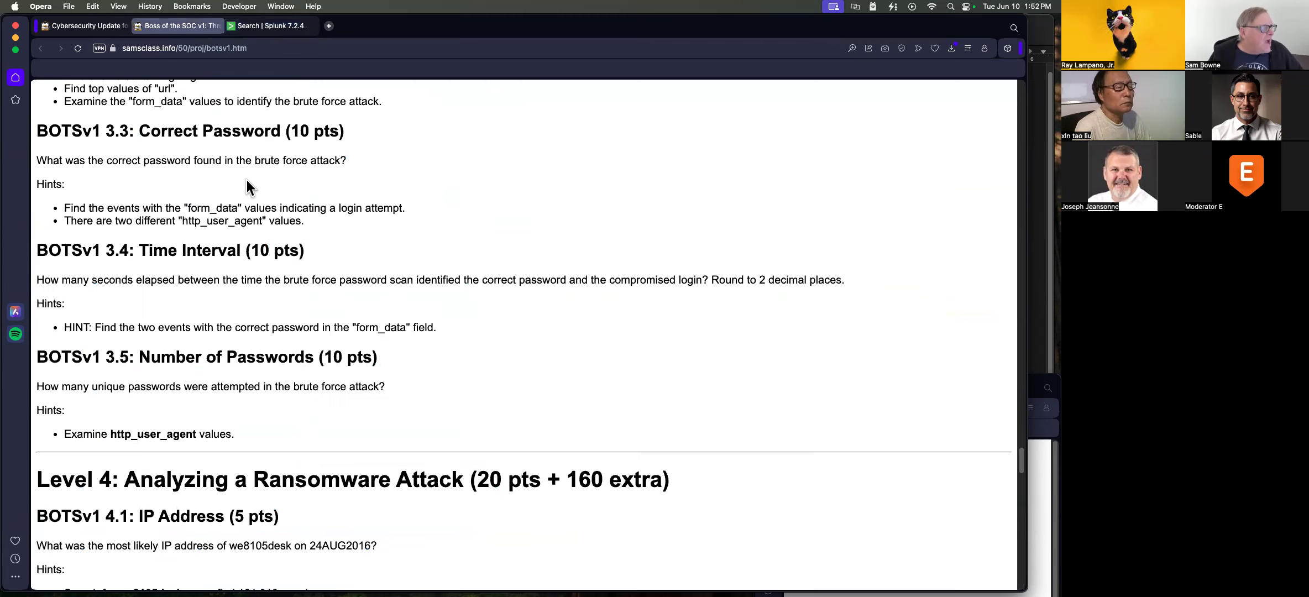
{"action": "scroll", "coordinate": [300, 356], "scroll_direction": "up", "scroll_amount": 10}
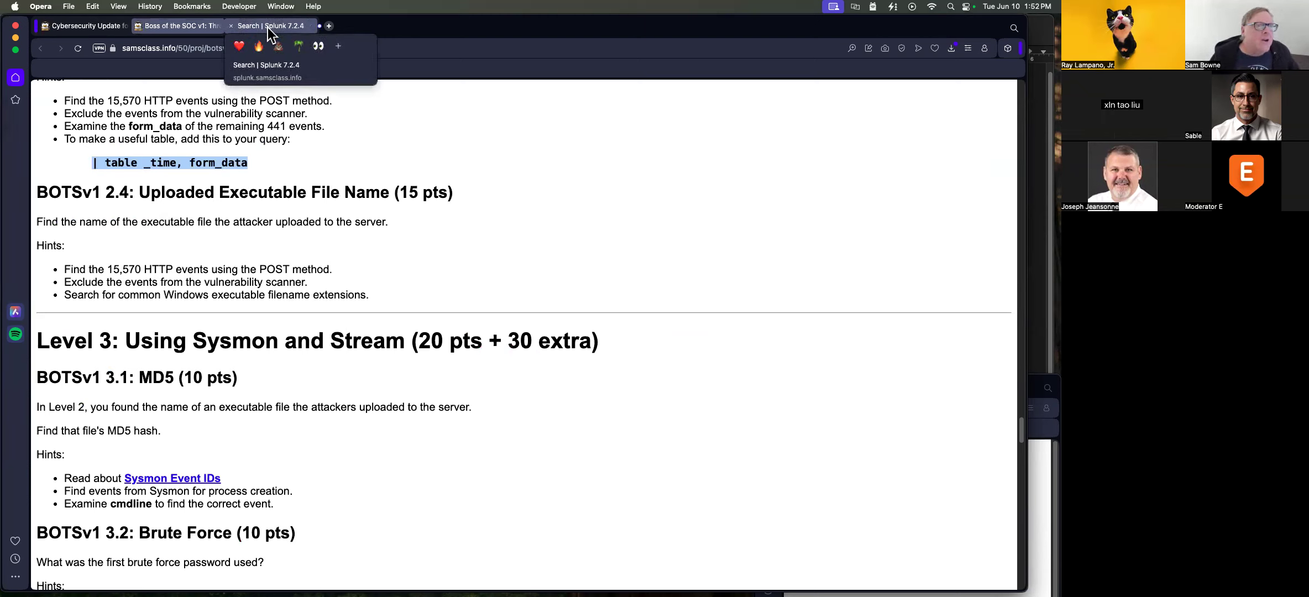
{"action": "left_click", "coordinate": [294, 25]}
{"action": "scroll", "coordinate": [646, 304], "scroll_direction": "up", "scroll_amount": 15}
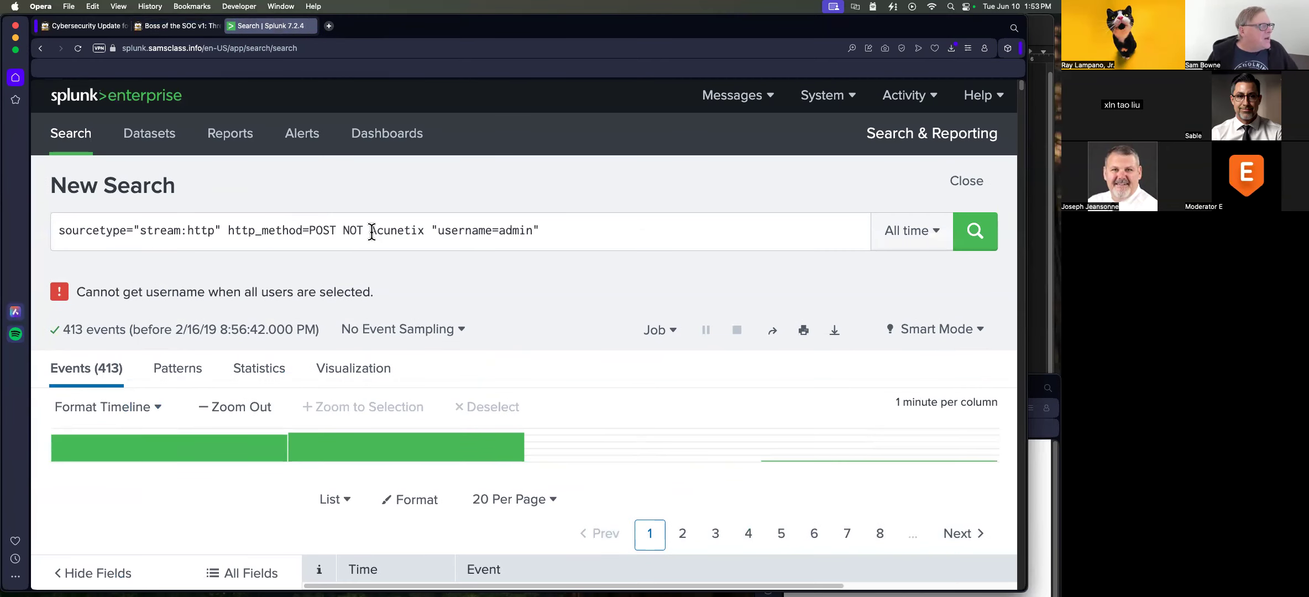
{"action": "left_click_drag", "start_coordinate": [431, 230], "coordinate": [556, 229]}
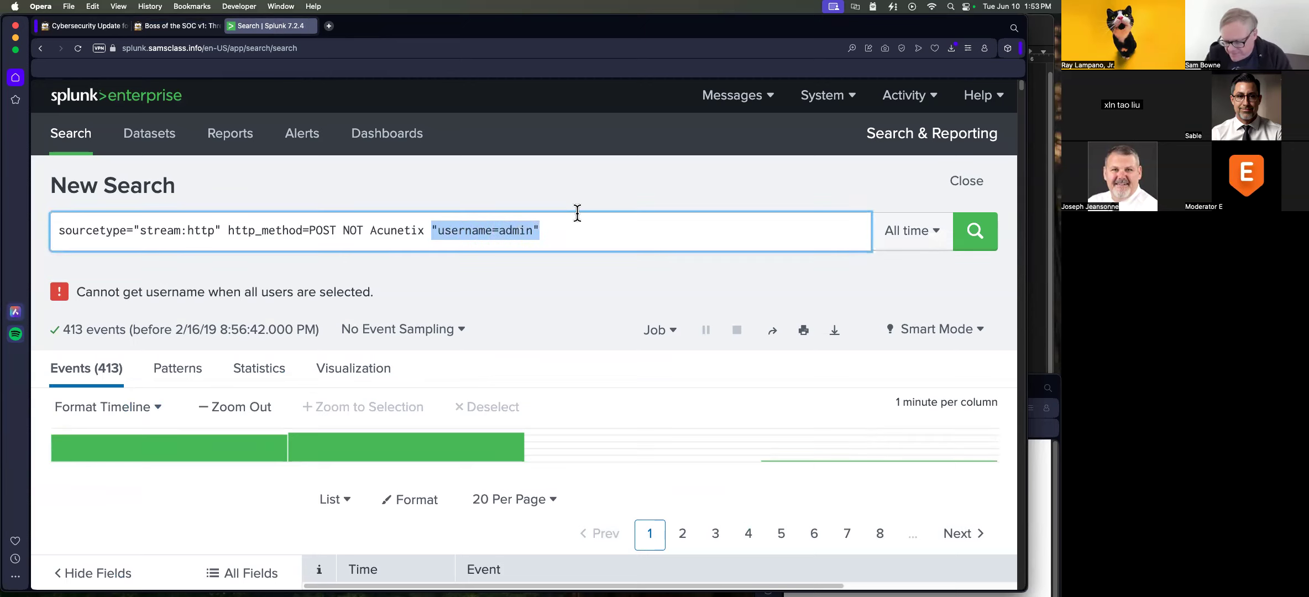
{"action": "type", "text": ".exe"}
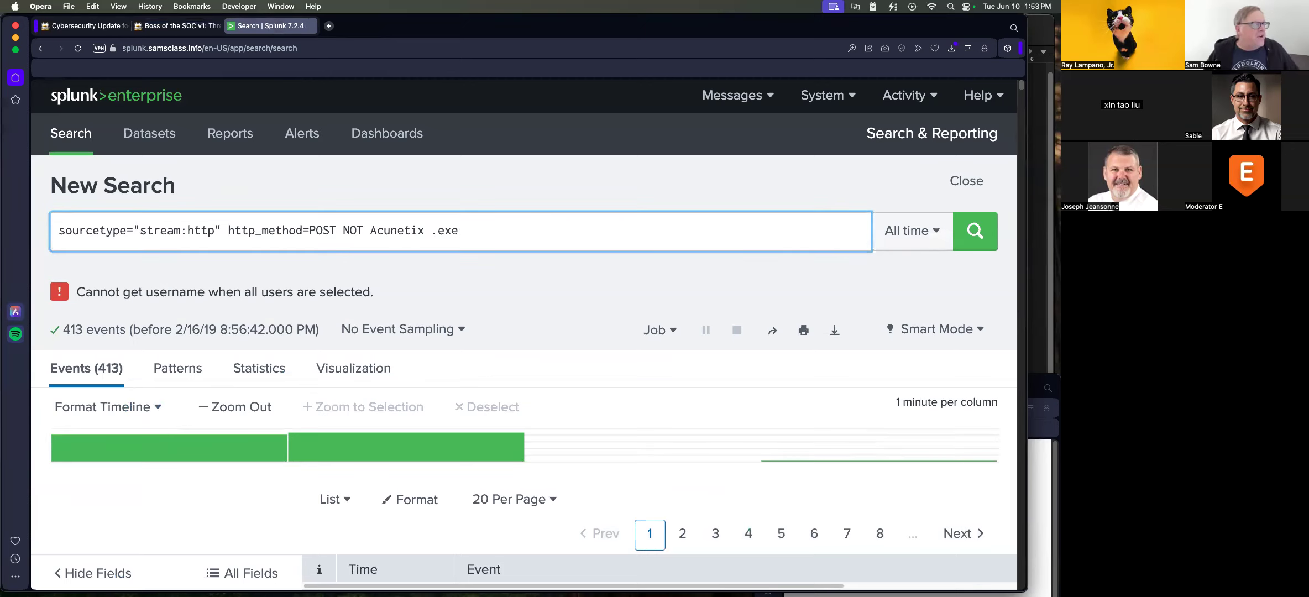
{"action": "left_click", "coordinate": [965, 235]}
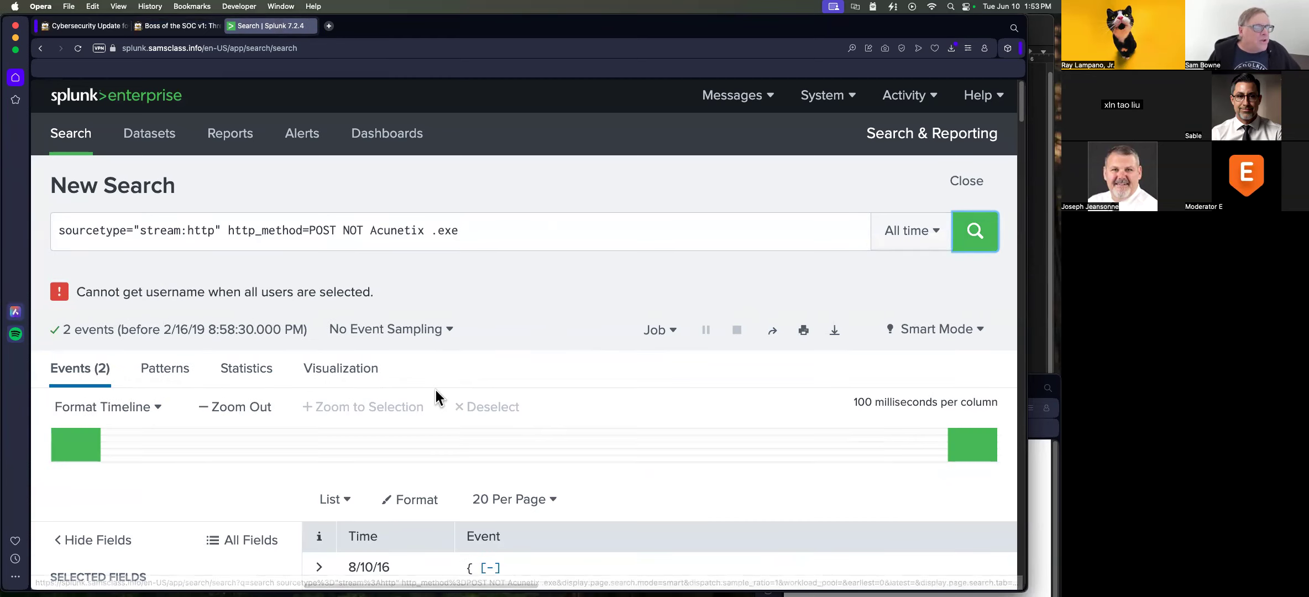
- Examine the .exe search results in Splunk down to the part_filename field of the second event
{"action": "scroll", "coordinate": [556, 409], "scroll_direction": "down", "scroll_amount": 5}
{"action": "scroll", "coordinate": [555, 403], "scroll_direction": "down", "scroll_amount": 15}
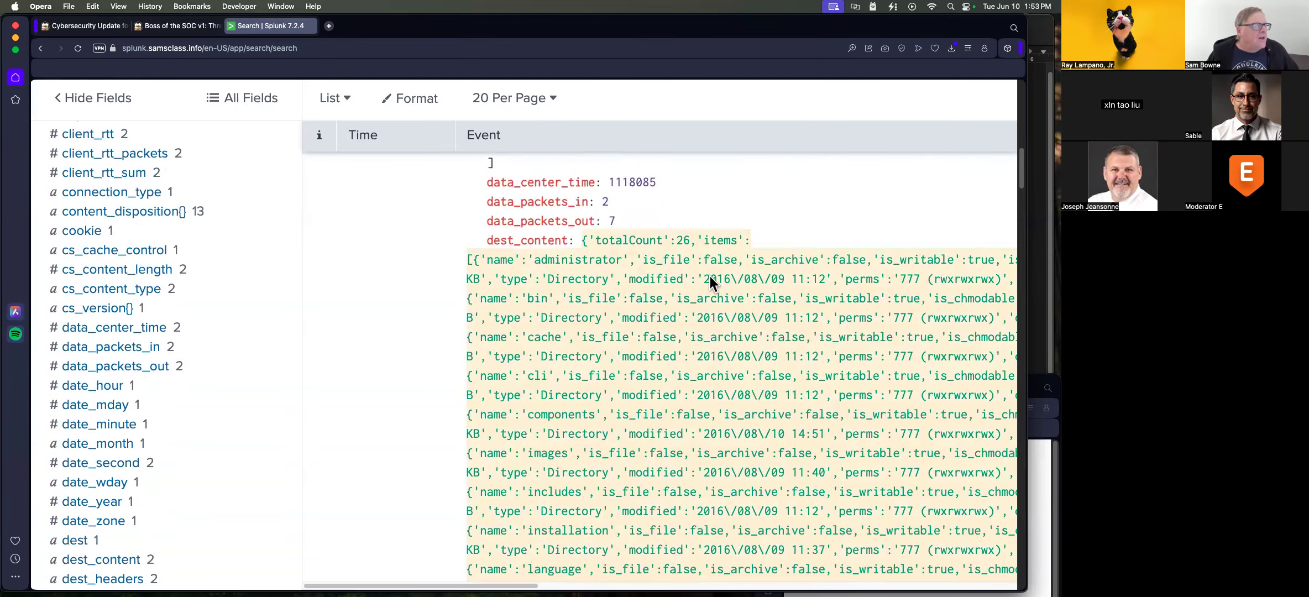
{"action": "scroll", "coordinate": [733, 374], "scroll_direction": "down", "scroll_amount": 10}
{"action": "scroll", "coordinate": [736, 374], "scroll_direction": "down", "scroll_amount": 15}
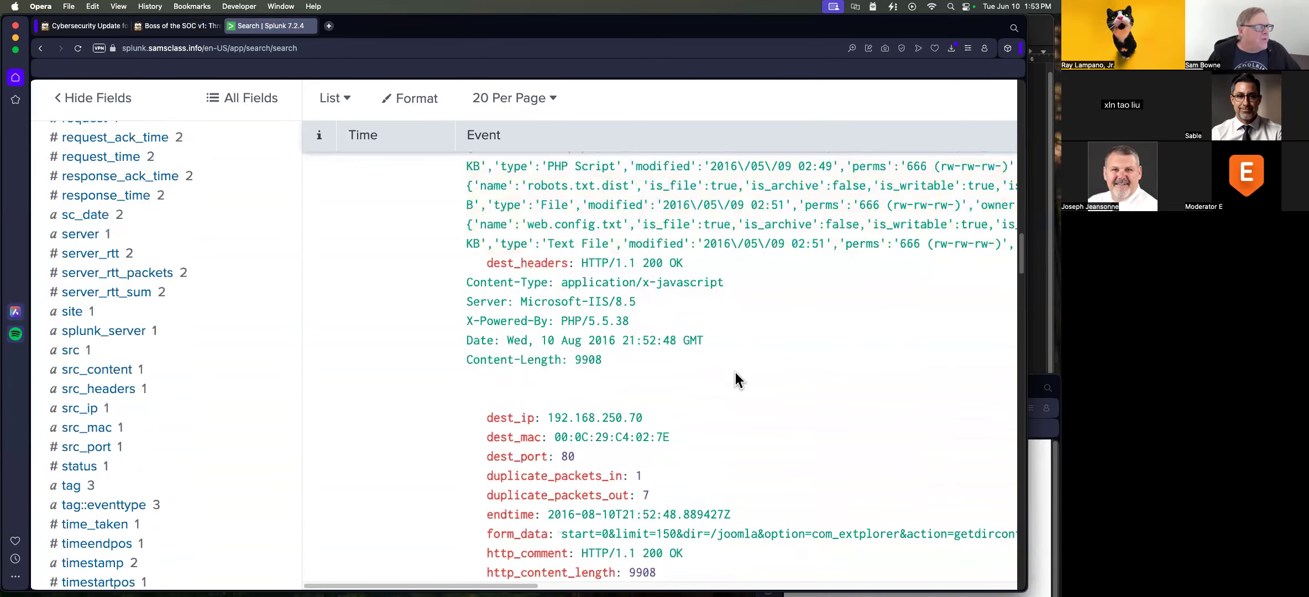
{"action": "scroll", "coordinate": [734, 378], "scroll_direction": "down", "scroll_amount": 15}
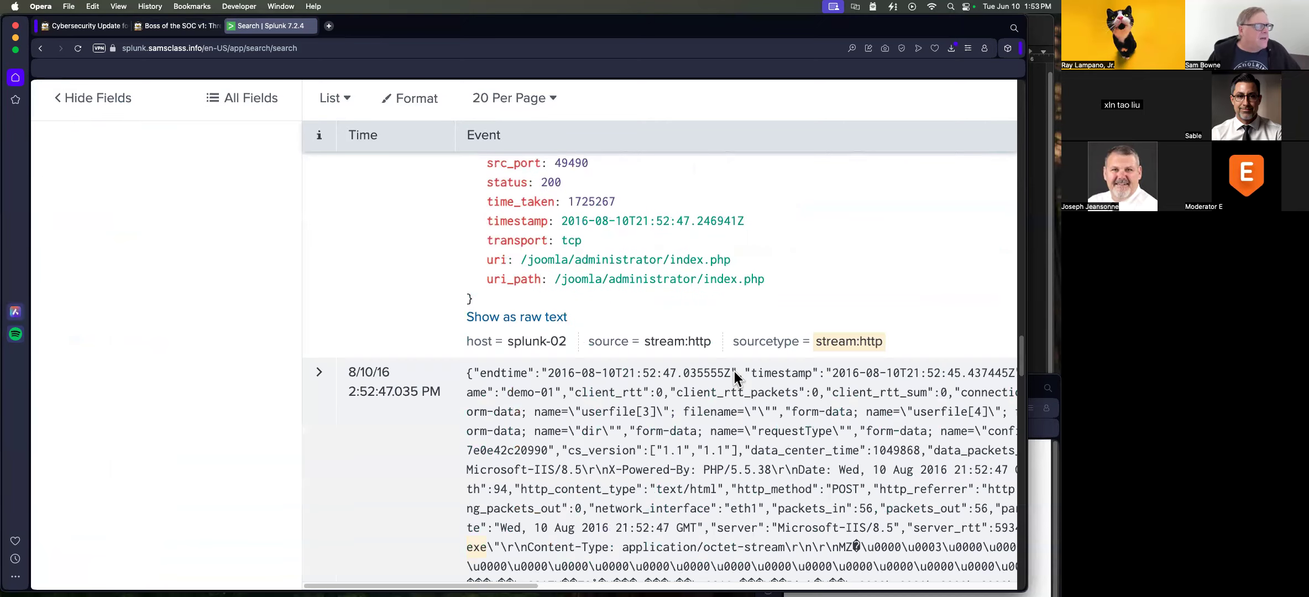
{"action": "scroll", "coordinate": [734, 374], "scroll_direction": "down", "scroll_amount": 1}
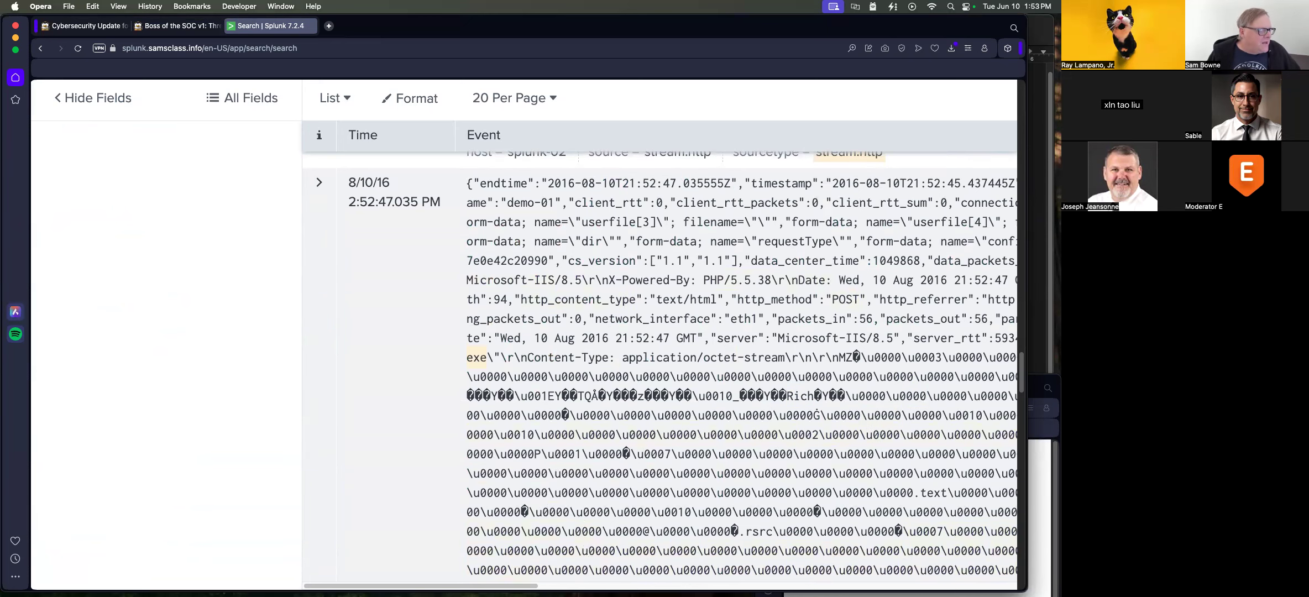
{"action": "scroll", "coordinate": [658, 376], "scroll_direction": "right", "scroll_amount": 5}
{"action": "scroll", "coordinate": [658, 376], "scroll_direction": "left", "scroll_amount": 1}
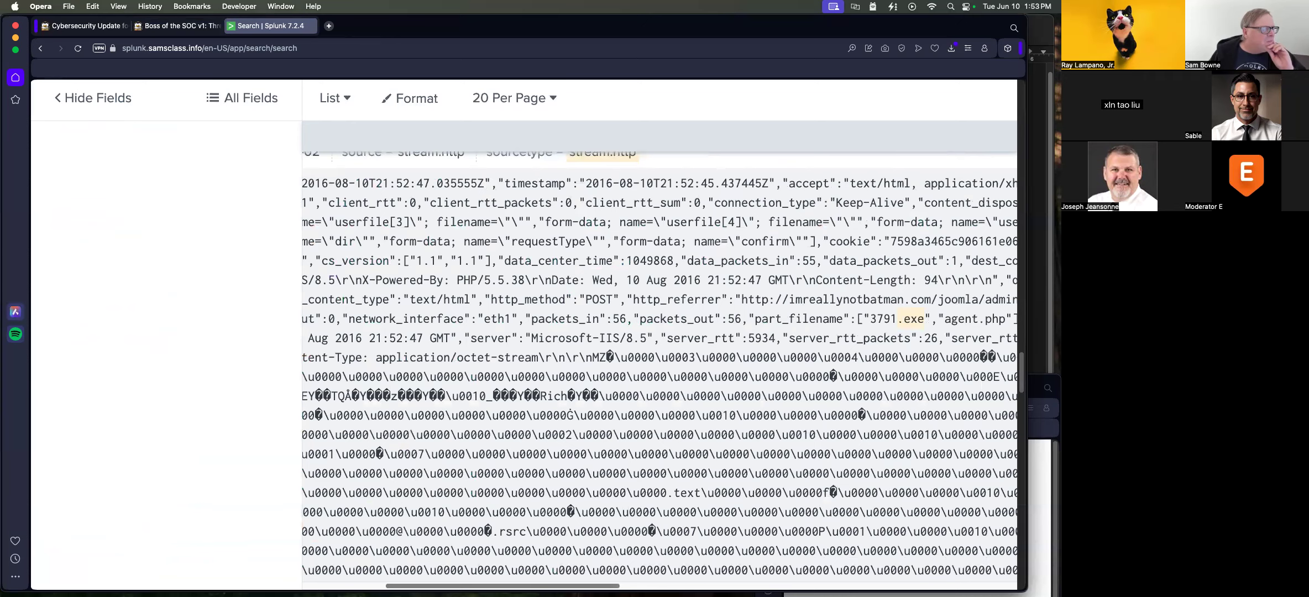
{"action": "scroll", "coordinate": [859, 331], "scroll_direction": "right", "scroll_amount": 1}
- Copy the uploaded file name 3791.exe from the second event's part_filename field
{"action": "left_click_drag", "start_coordinate": [867, 321], "coordinate": [924, 319]}
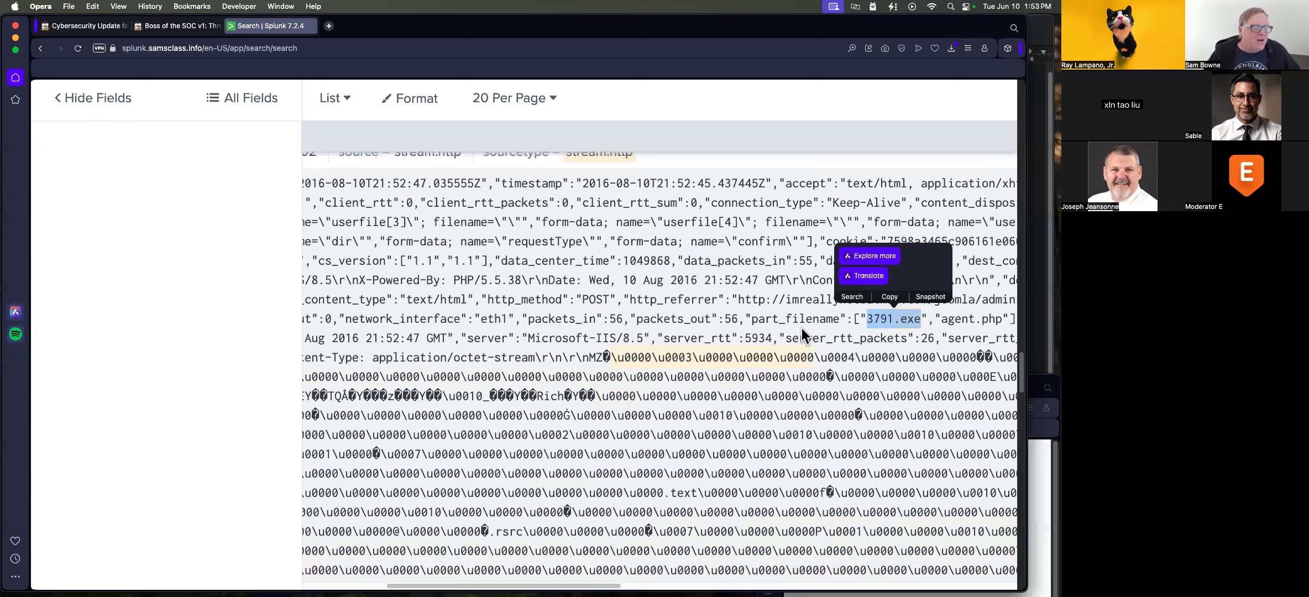
{"action": "scroll", "coordinate": [782, 346], "scroll_direction": "down", "scroll_amount": 5}
{"action": "scroll", "coordinate": [776, 363], "scroll_direction": "up", "scroll_amount": 12}
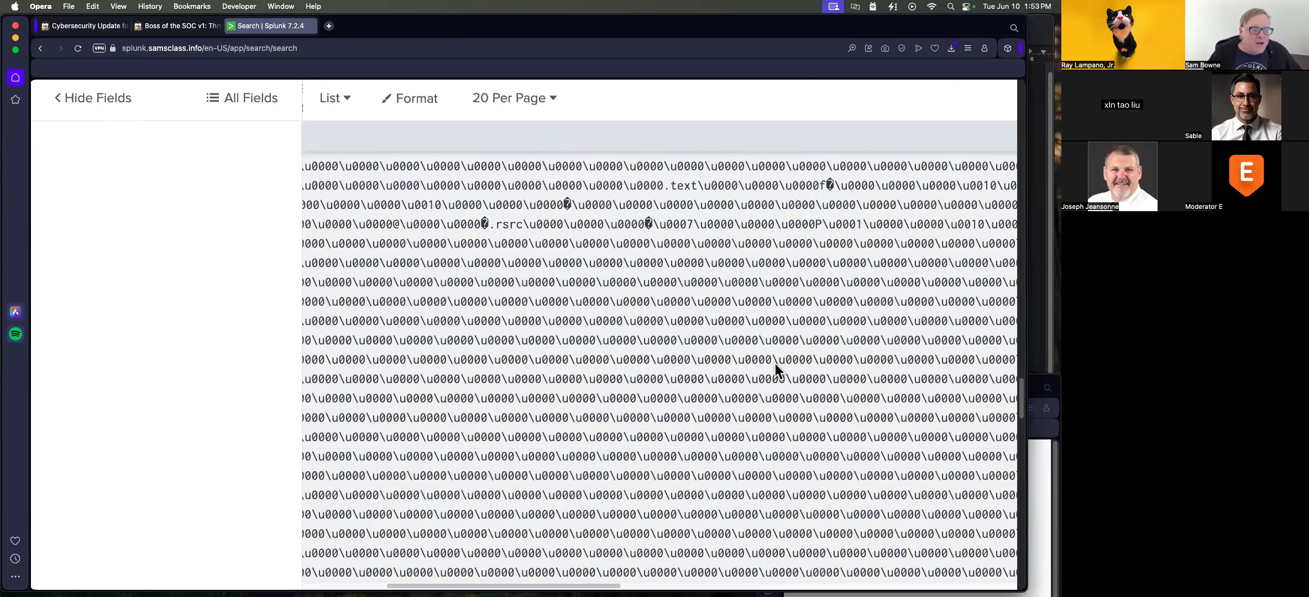
{"action": "scroll", "coordinate": [775, 364], "scroll_direction": "down", "scroll_amount": 6}
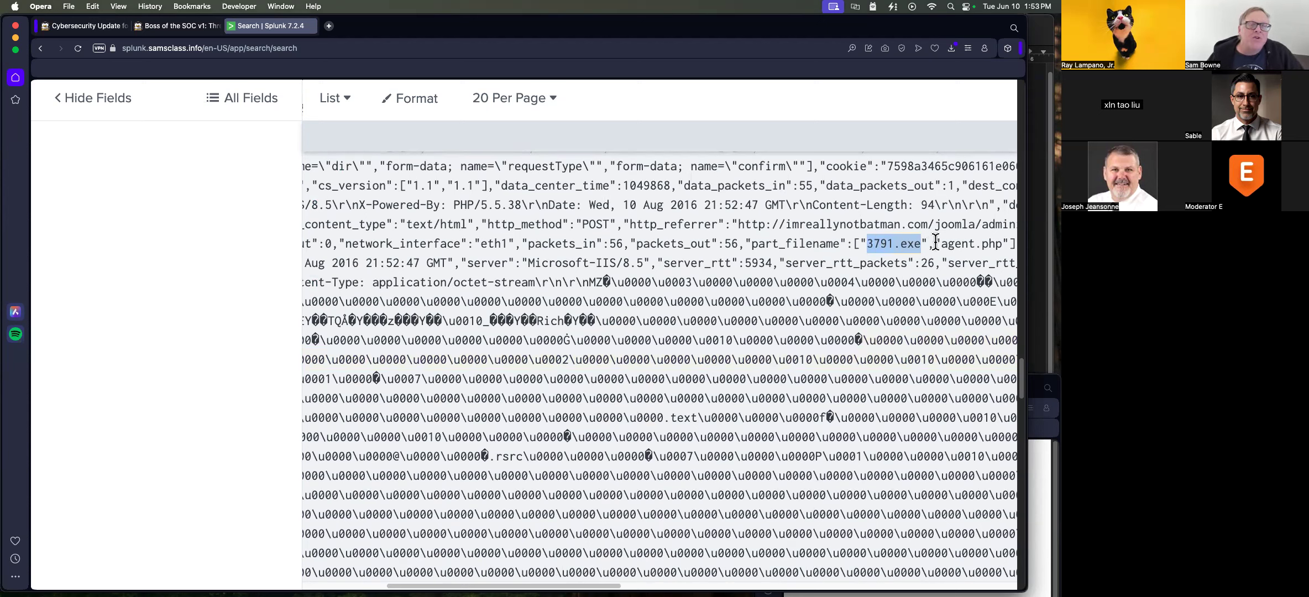
{"action": "right_click", "coordinate": [896, 247]}
{"action": "left_click", "coordinate": [923, 309]}
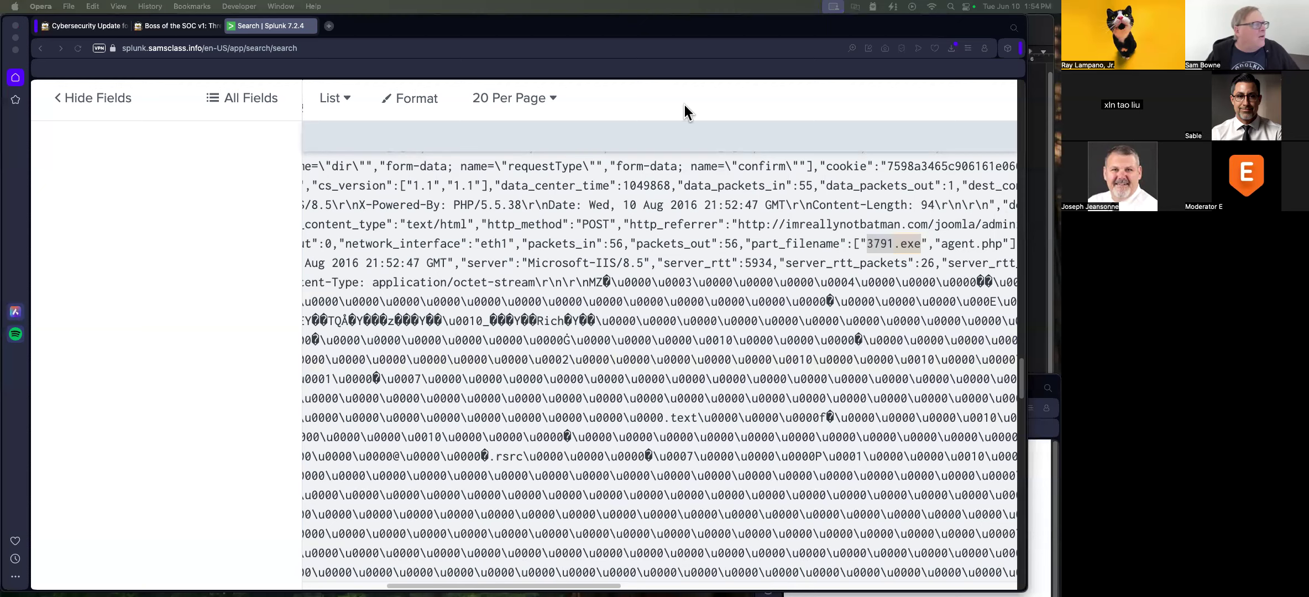
- Return to the BOTSv1 challenge page, read the 3.1 MD5 task, and open its Sysmon Event IDs link in a new tab
{"action": "left_click", "coordinate": [150, 28]}
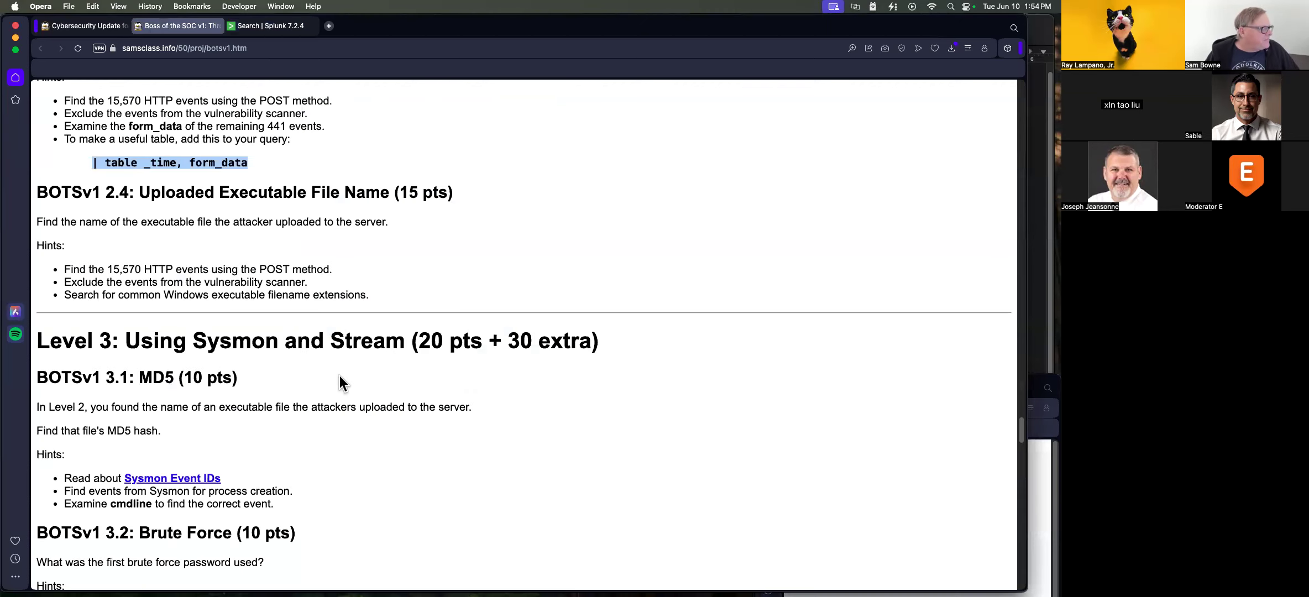
{"action": "scroll", "coordinate": [148, 406], "scroll_direction": "down", "scroll_amount": 1}
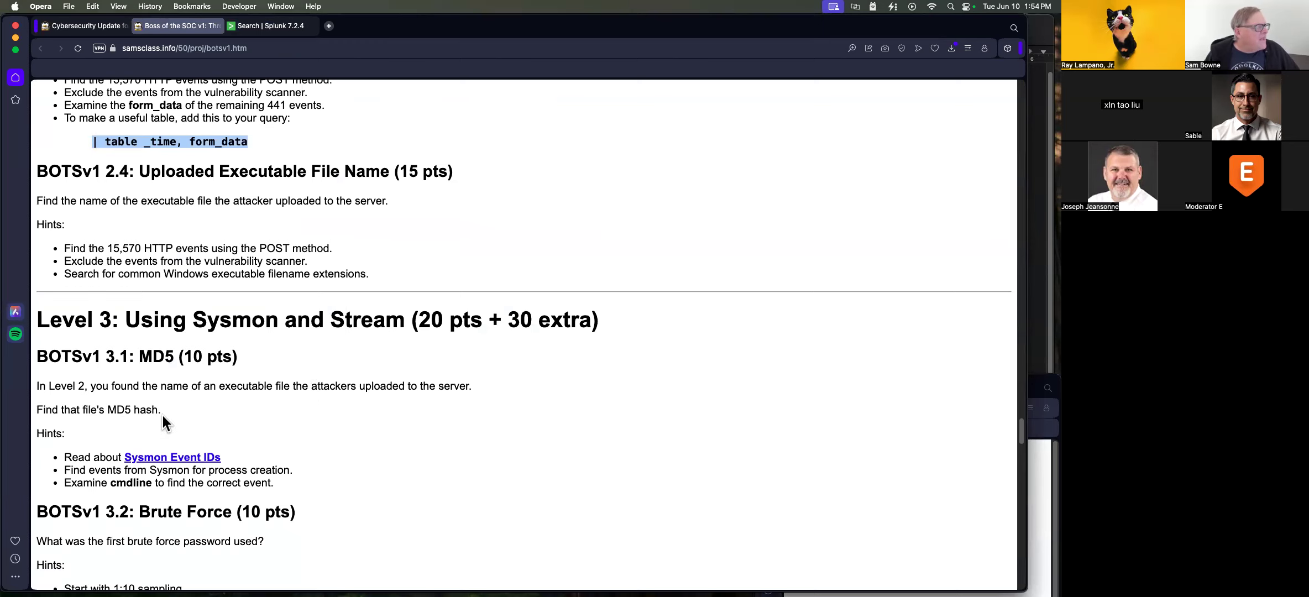
{"action": "scroll", "coordinate": [161, 414], "scroll_direction": "down", "scroll_amount": 5}
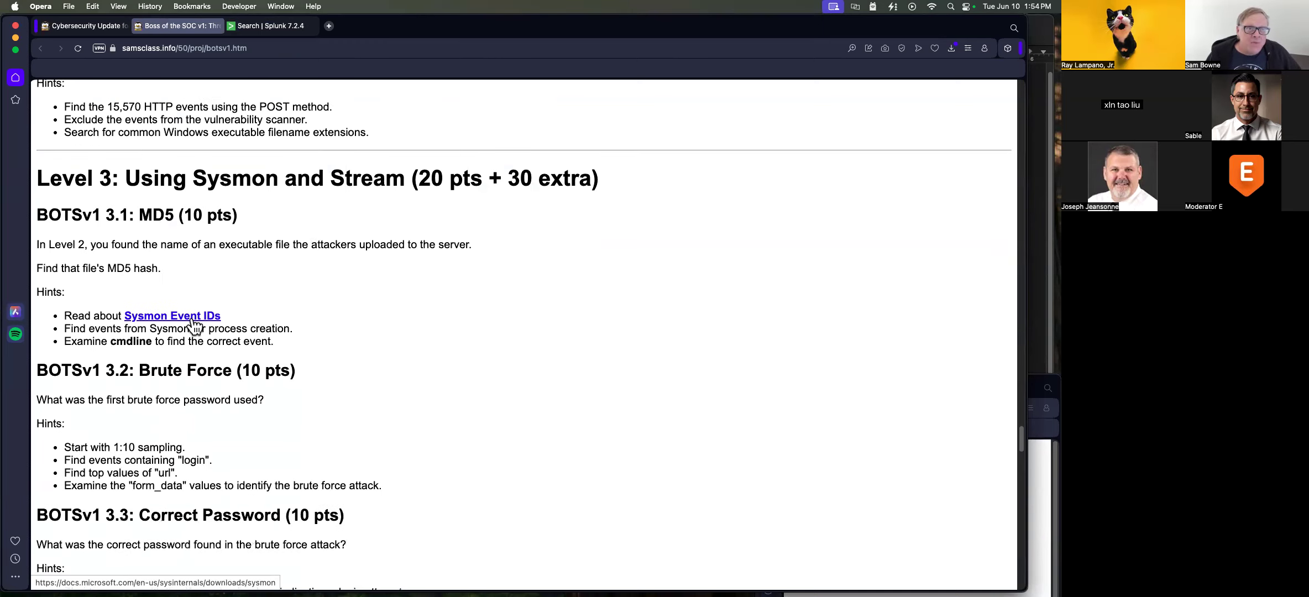
{"action": "right_click", "coordinate": [192, 320]}
{"action": "left_click", "coordinate": [234, 256]}
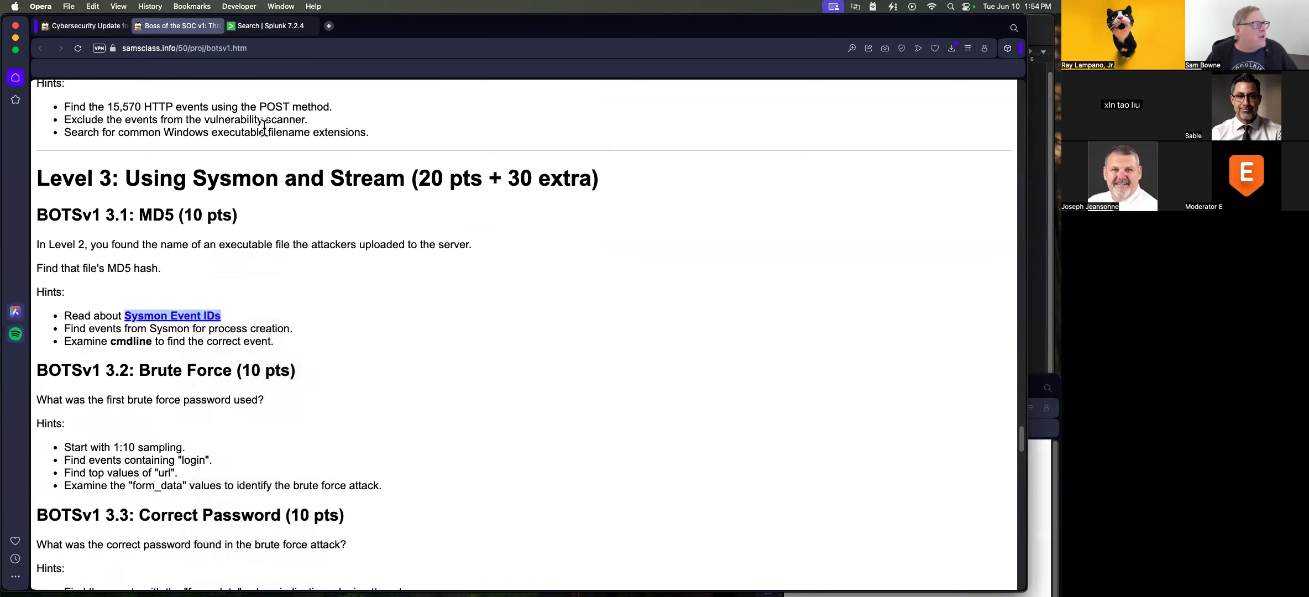
{"action": "left_click", "coordinate": [270, 27]}
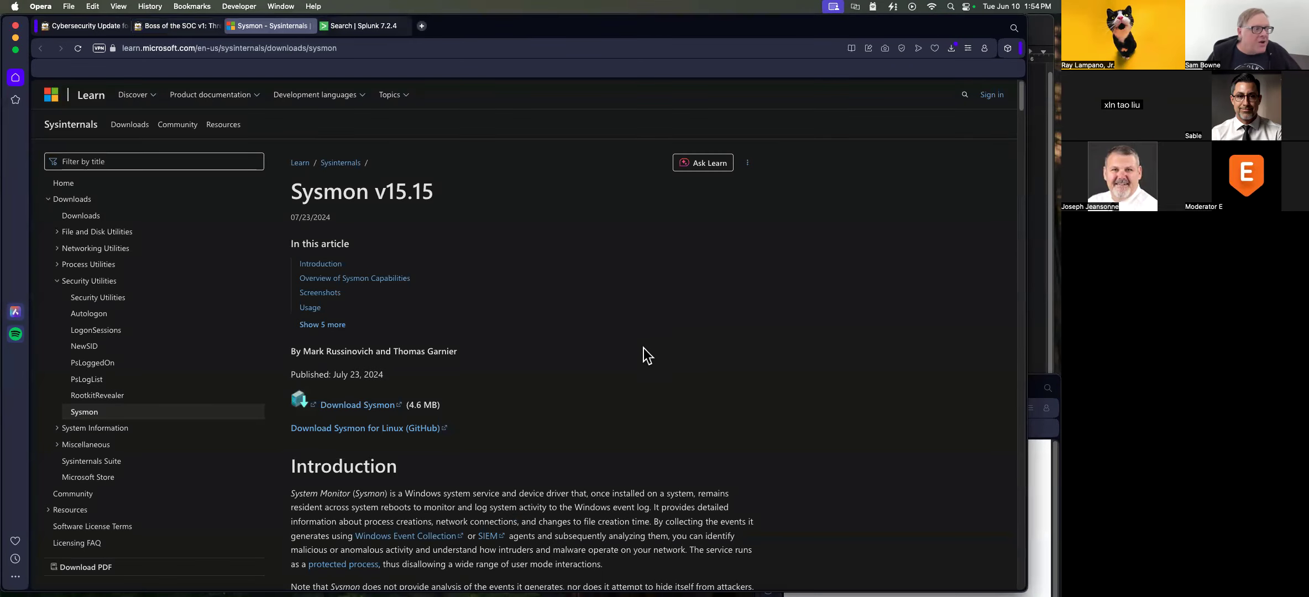
- Enlarge the Microsoft Sysmon page to 125% and find its Events section
{"action": "scroll", "coordinate": [644, 348], "scroll_direction": "down", "scroll_amount": 10}
{"action": "scroll", "coordinate": [637, 357], "scroll_direction": "down", "scroll_amount": 9}
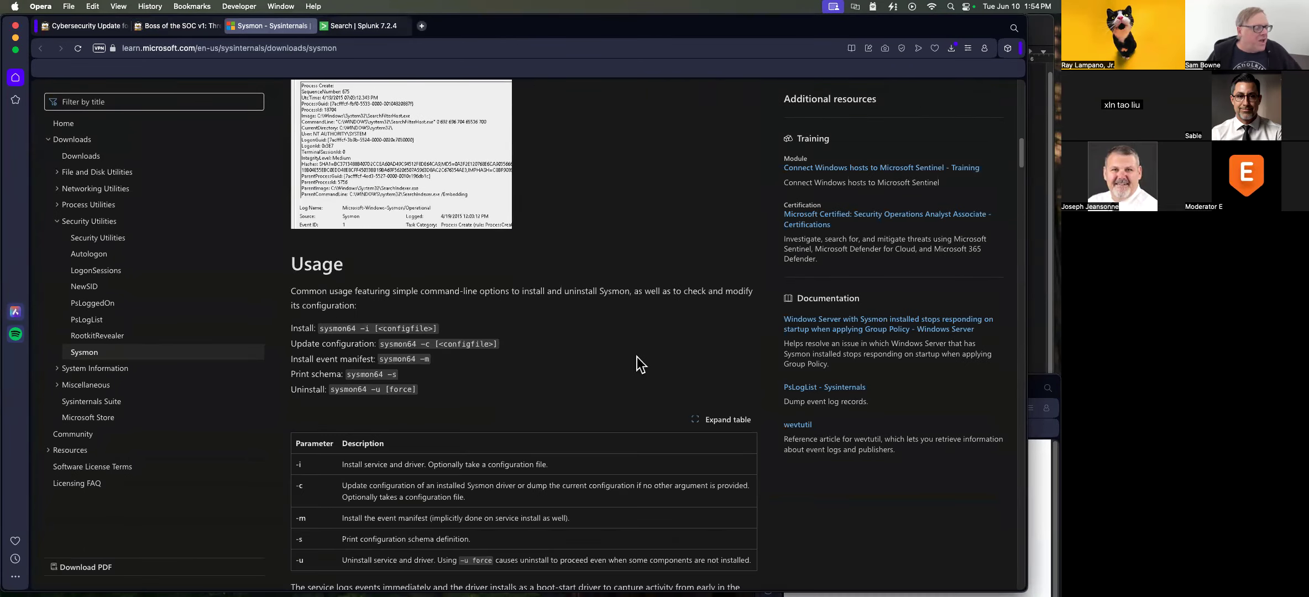
{"action": "scroll", "coordinate": [639, 354], "scroll_direction": "up", "scroll_amount": 2}
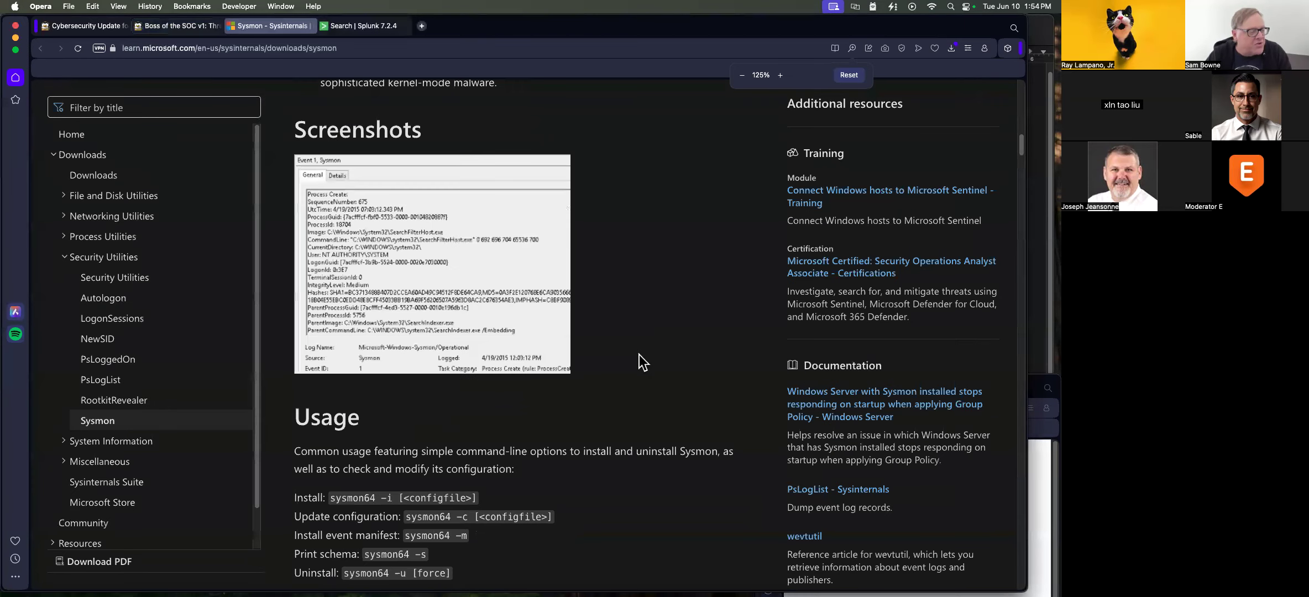
{"action": "key", "text": "super+plus"}
{"action": "scroll", "coordinate": [674, 352], "scroll_direction": "down", "scroll_amount": 7}
{"action": "scroll", "coordinate": [673, 346], "scroll_direction": "down", "scroll_amount": 12}
{"action": "scroll", "coordinate": [671, 342], "scroll_direction": "down", "scroll_amount": 8}
{"action": "scroll", "coordinate": [670, 342], "scroll_direction": "up", "scroll_amount": 11}
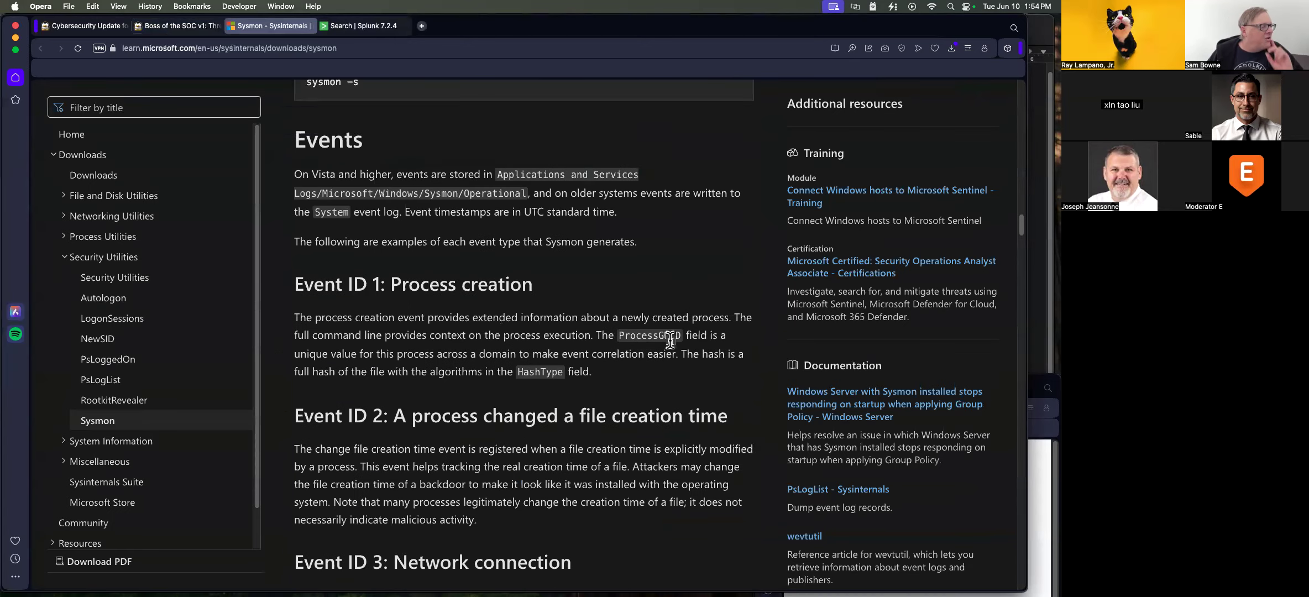
- Read the Sysmon event descriptions from Event ID 1 through Event ID 10 to identify the process creation event
{"action": "scroll", "coordinate": [521, 364], "scroll_direction": "down", "scroll_amount": 5}
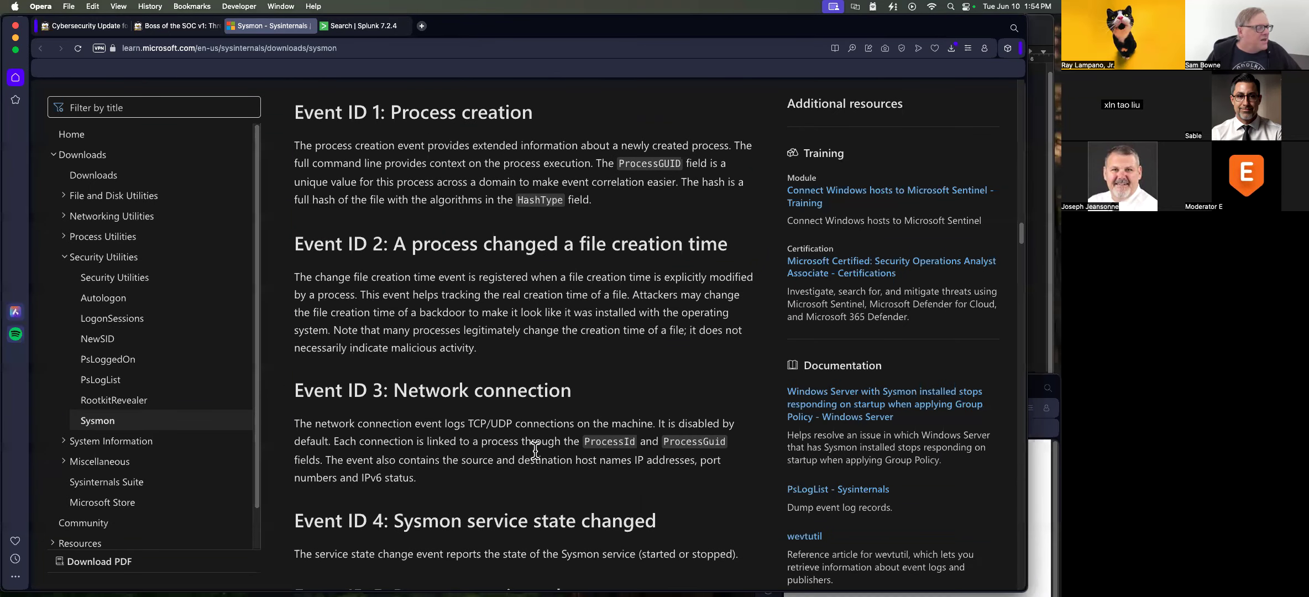
{"action": "scroll", "coordinate": [522, 413], "scroll_direction": "down", "scroll_amount": 12}
{"action": "scroll", "coordinate": [550, 426], "scroll_direction": "down", "scroll_amount": 4}
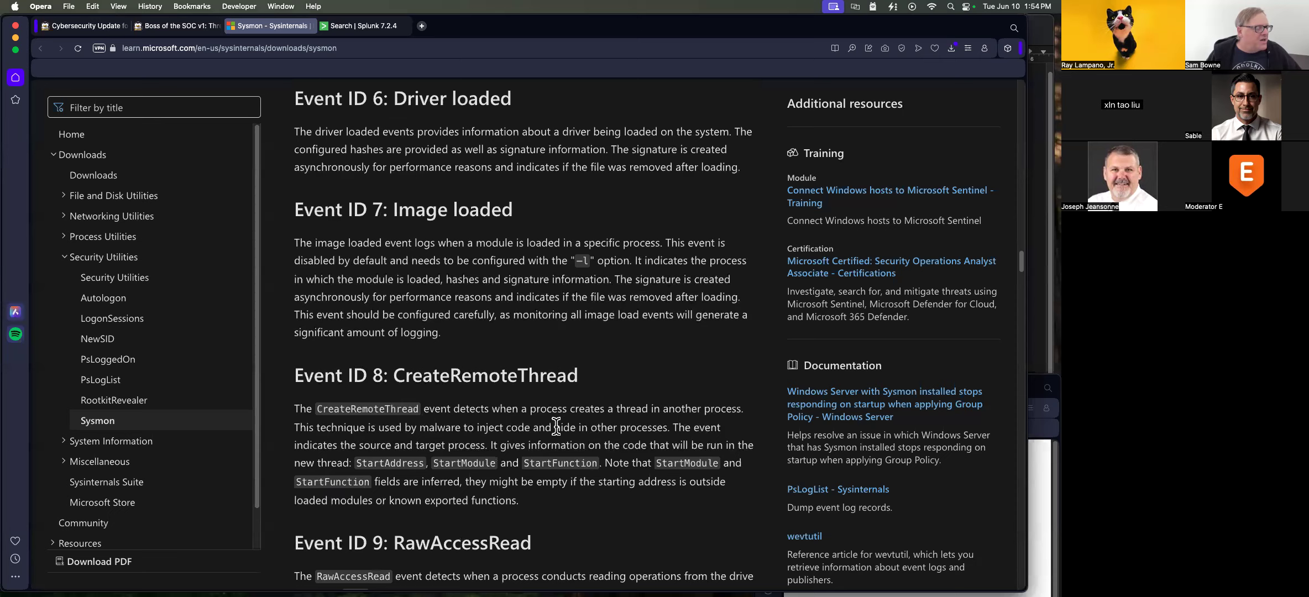
{"action": "scroll", "coordinate": [505, 458], "scroll_direction": "down", "scroll_amount": 5}
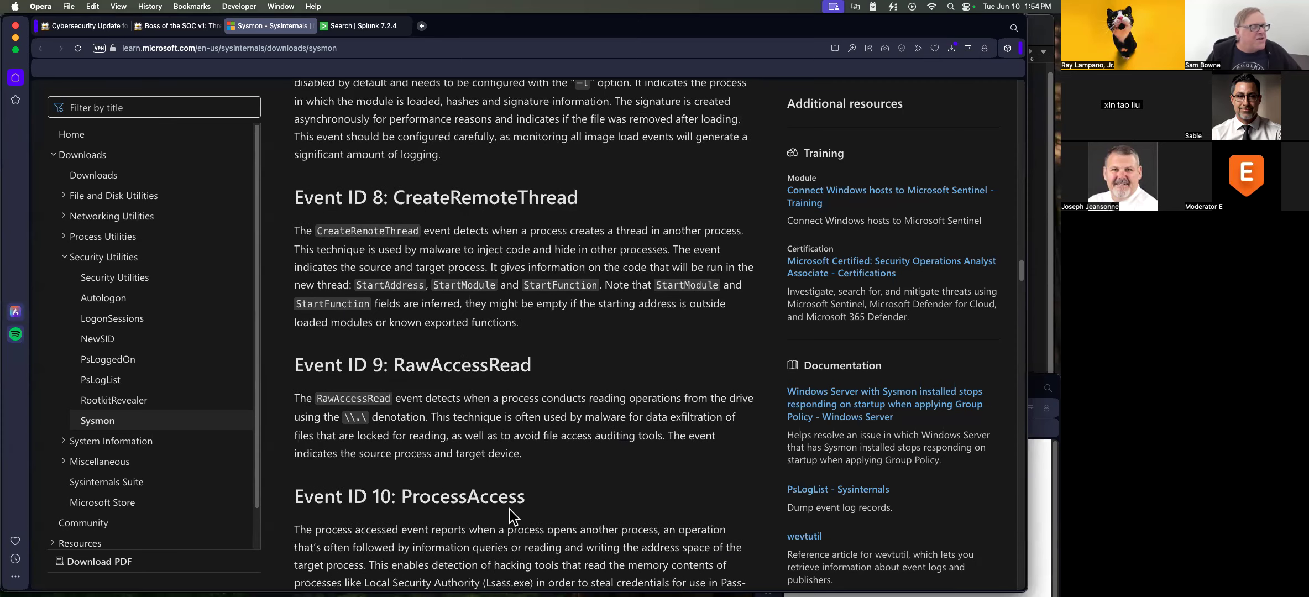
{"action": "scroll", "coordinate": [510, 509], "scroll_direction": "up", "scroll_amount": 20}
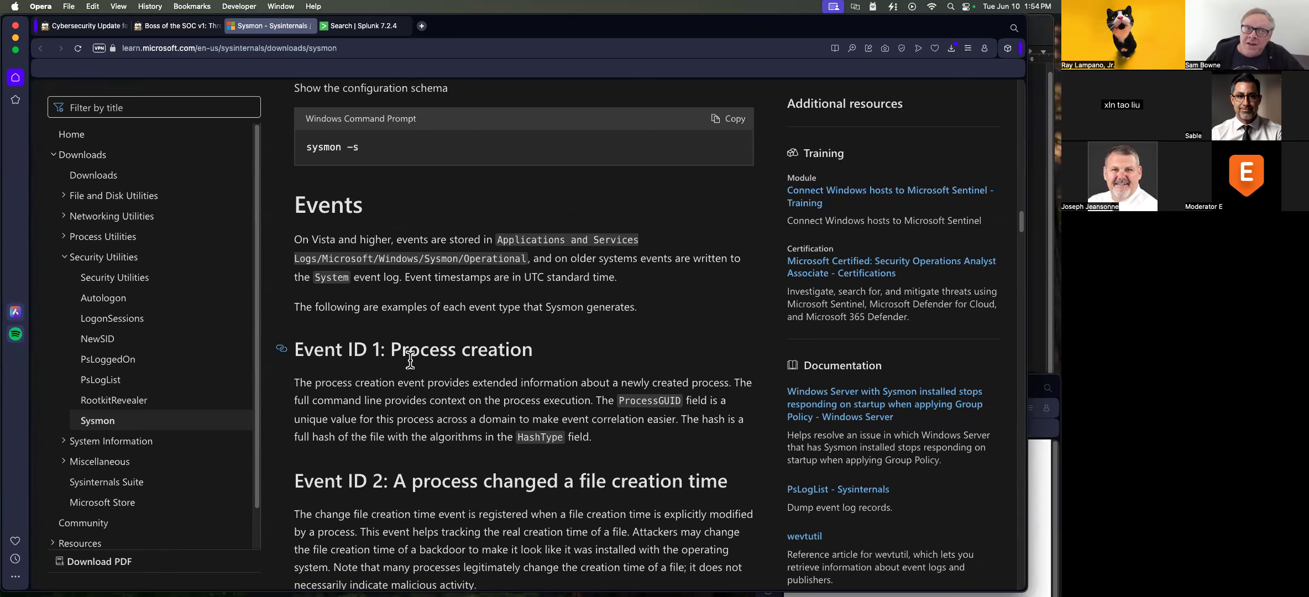
- Recheck the 3.1 hints, then start a fresh Splunk search on the XmlWinEventLog:Microsoft-Windows-Sysmon/Operational sourcetype from the data summary
{"action": "left_click", "coordinate": [167, 25]}
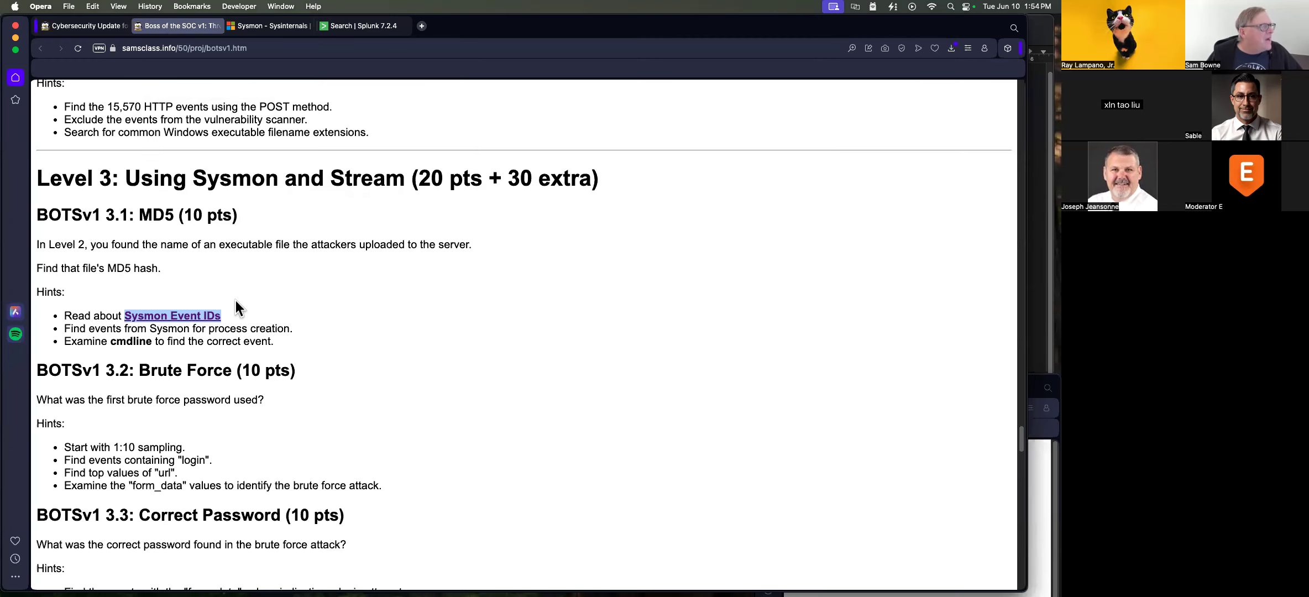
{"action": "left_click", "coordinate": [334, 29]}
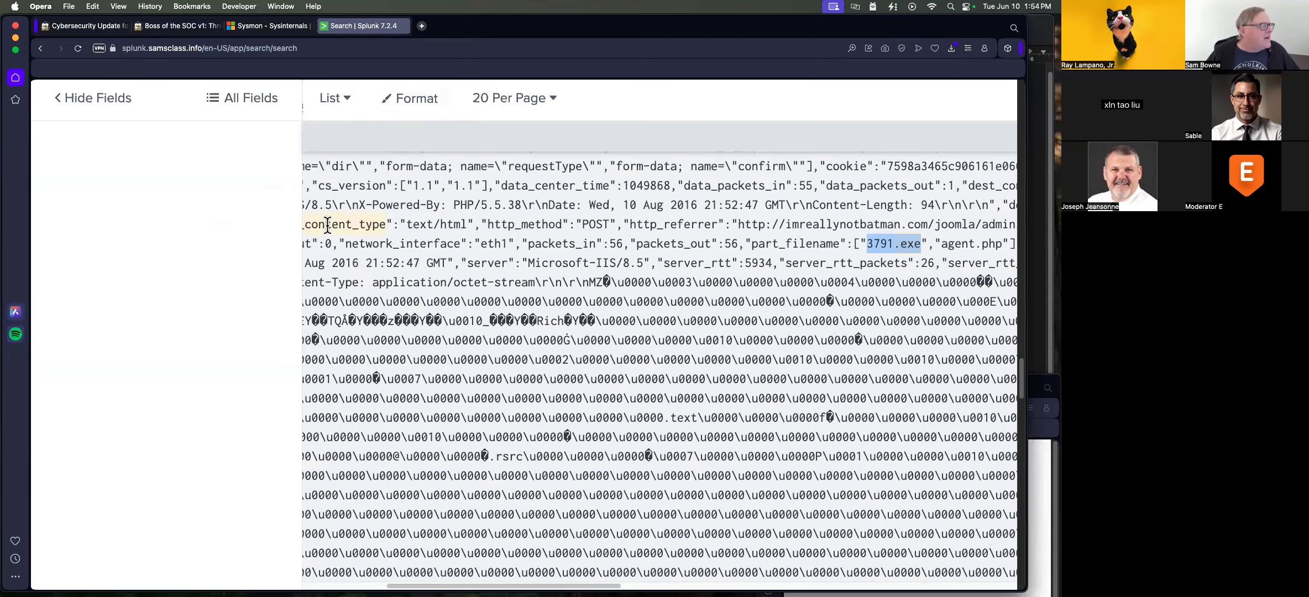
{"action": "left_click_drag", "start_coordinate": [1022, 380], "coordinate": [1019, 100]}
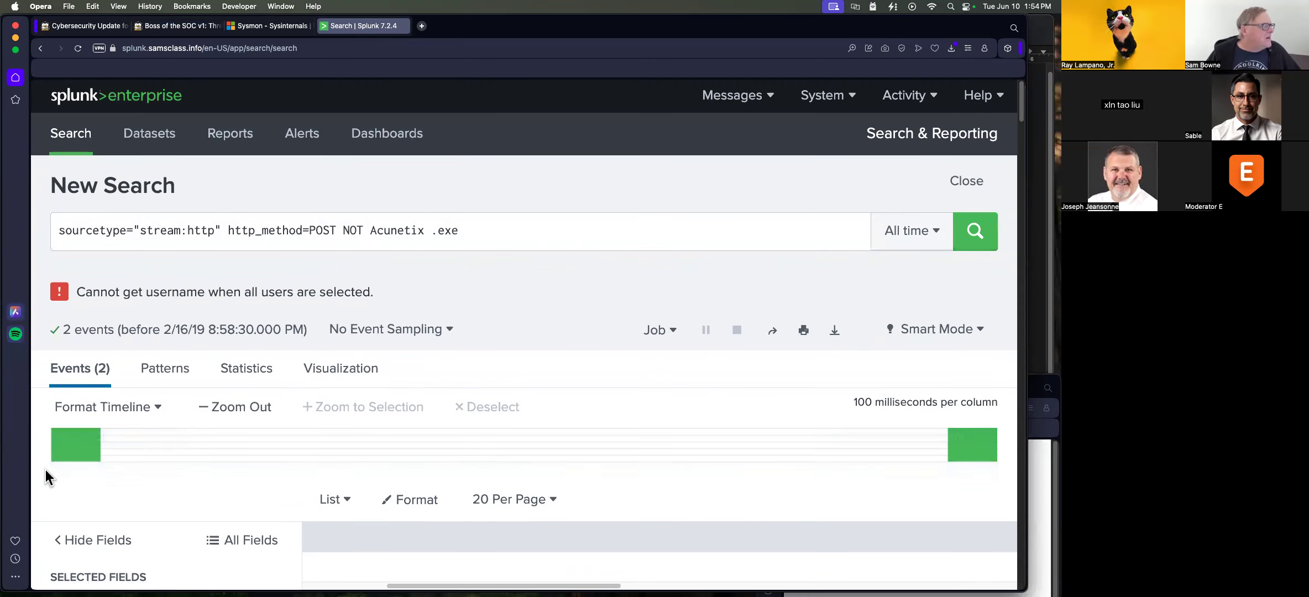
{"action": "left_click", "coordinate": [70, 134]}
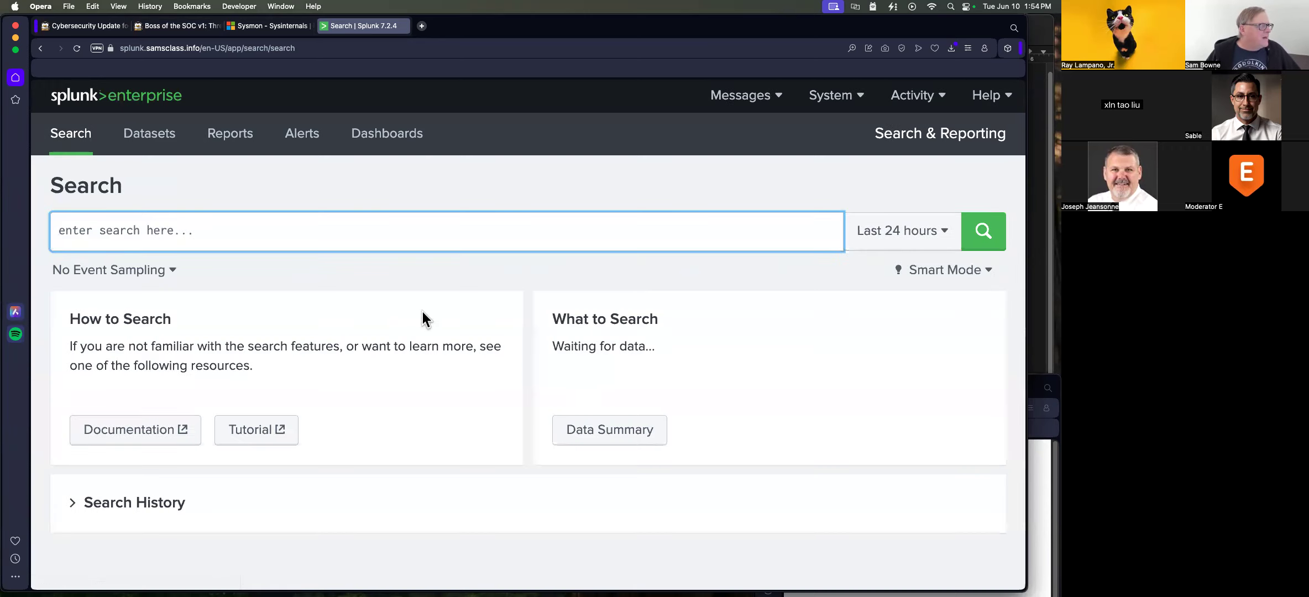
{"action": "left_click", "coordinate": [597, 430]}
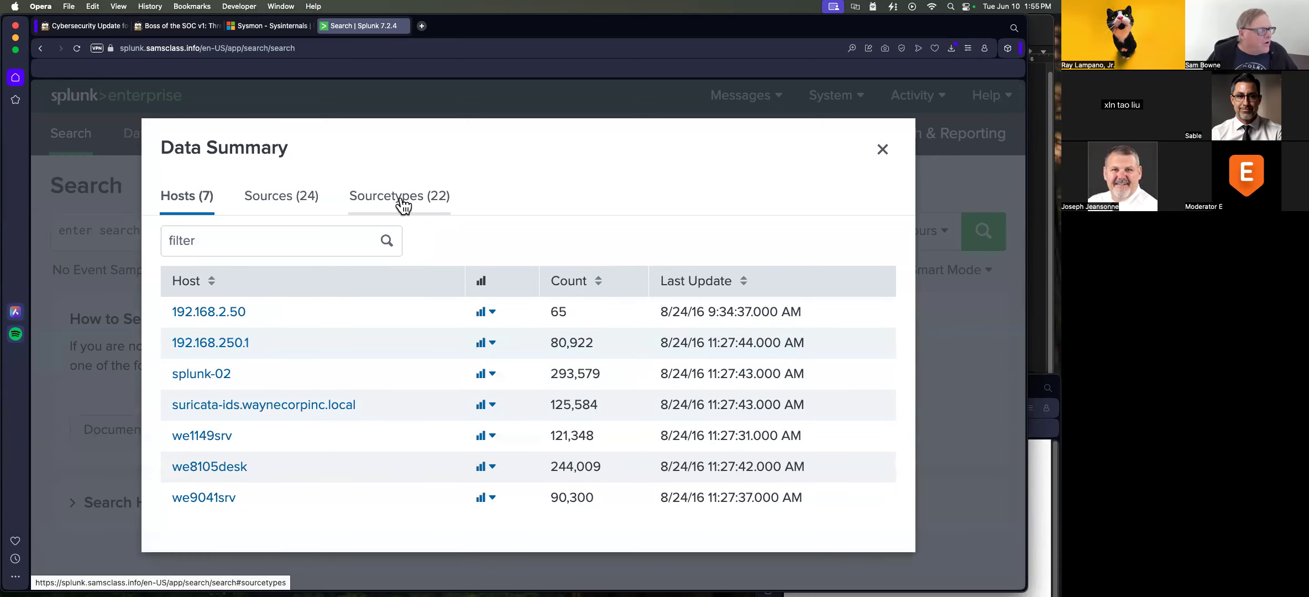
{"action": "left_click", "coordinate": [402, 202]}
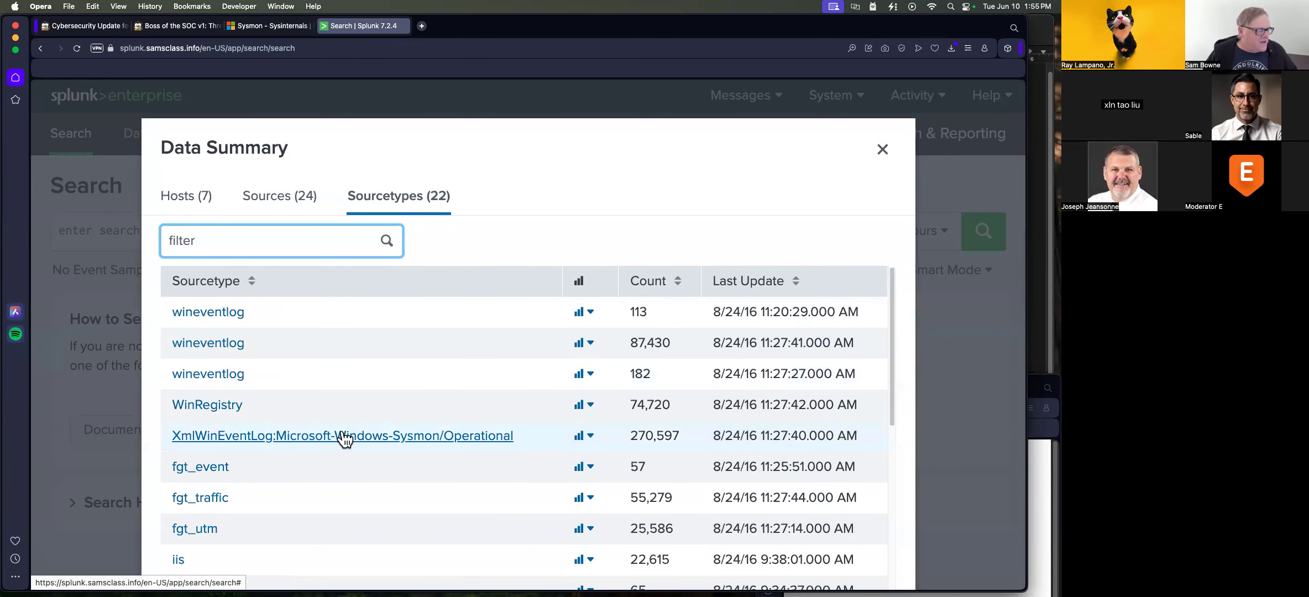
{"action": "left_click", "coordinate": [407, 437]}
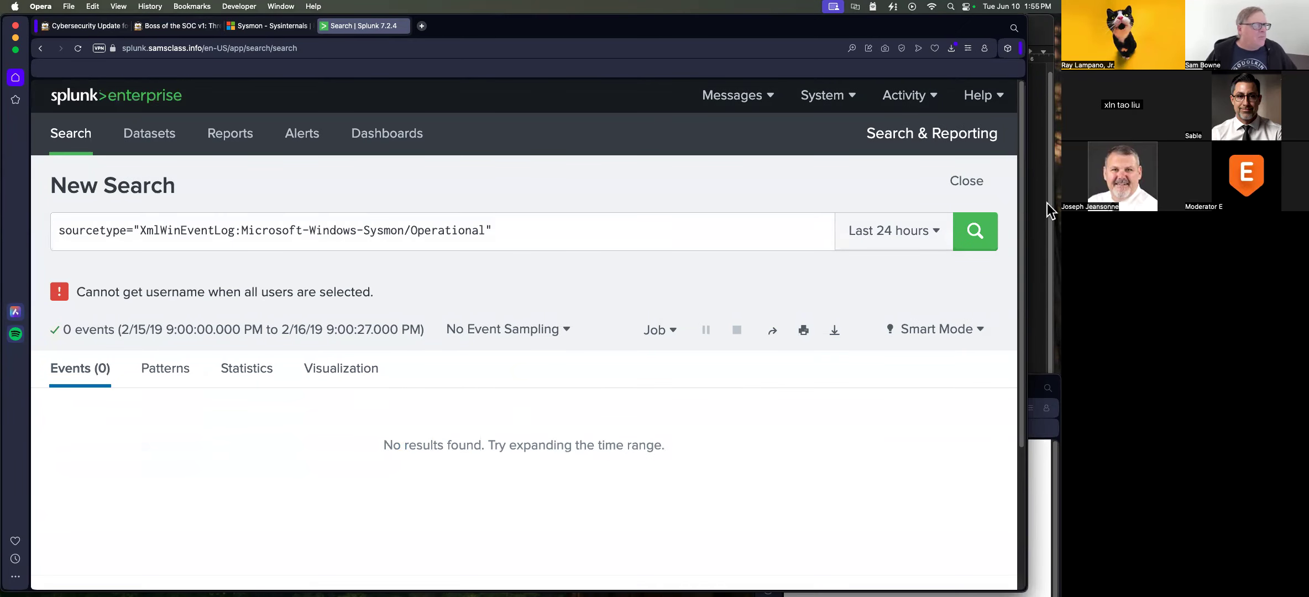
- Set the Sysmon search to 1:100 event sampling and the time range to All time
{"action": "left_click", "coordinate": [510, 331]}
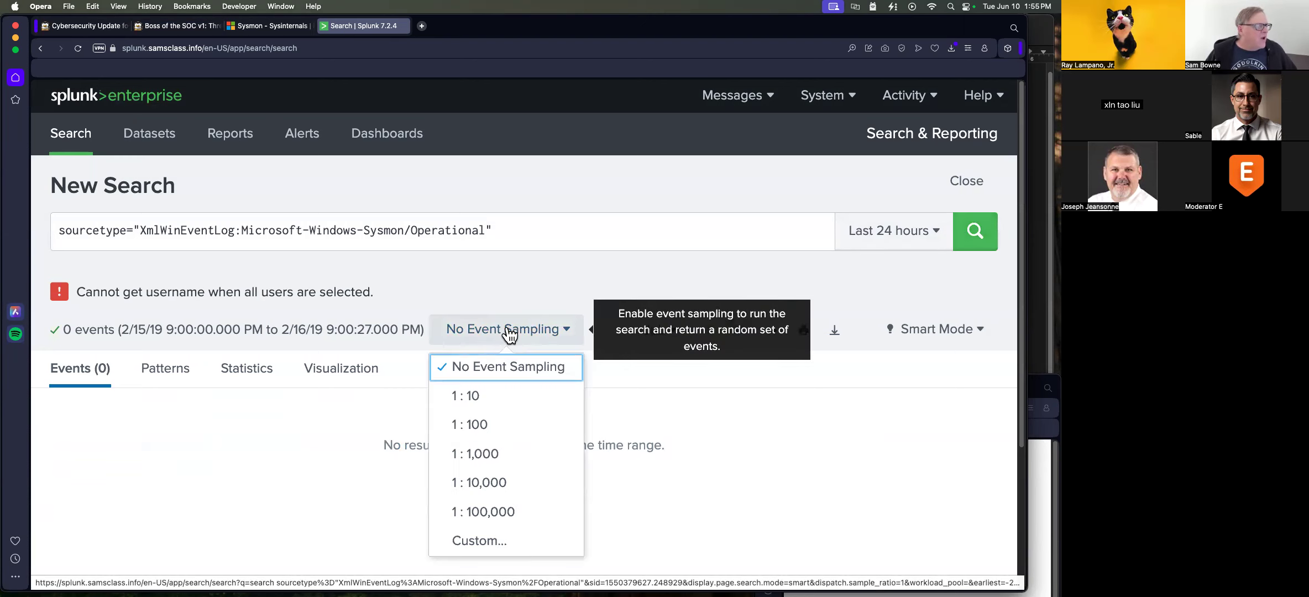
{"action": "left_click", "coordinate": [492, 421]}
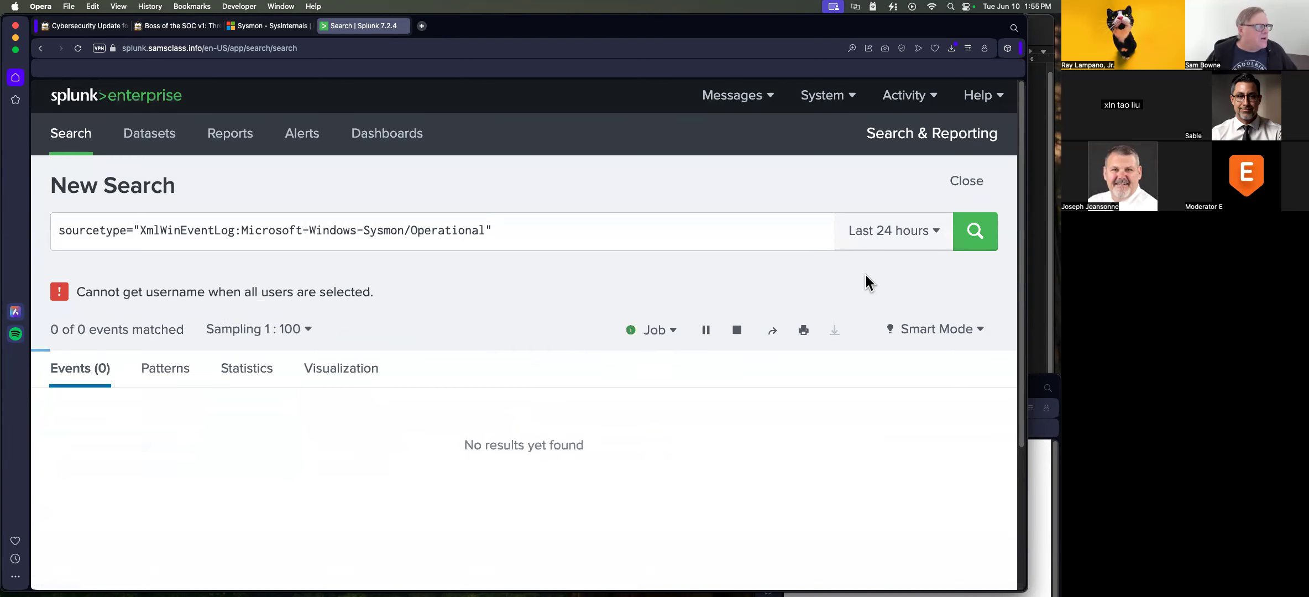
{"action": "left_click", "coordinate": [934, 230]}
{"action": "left_click", "coordinate": [835, 213]}
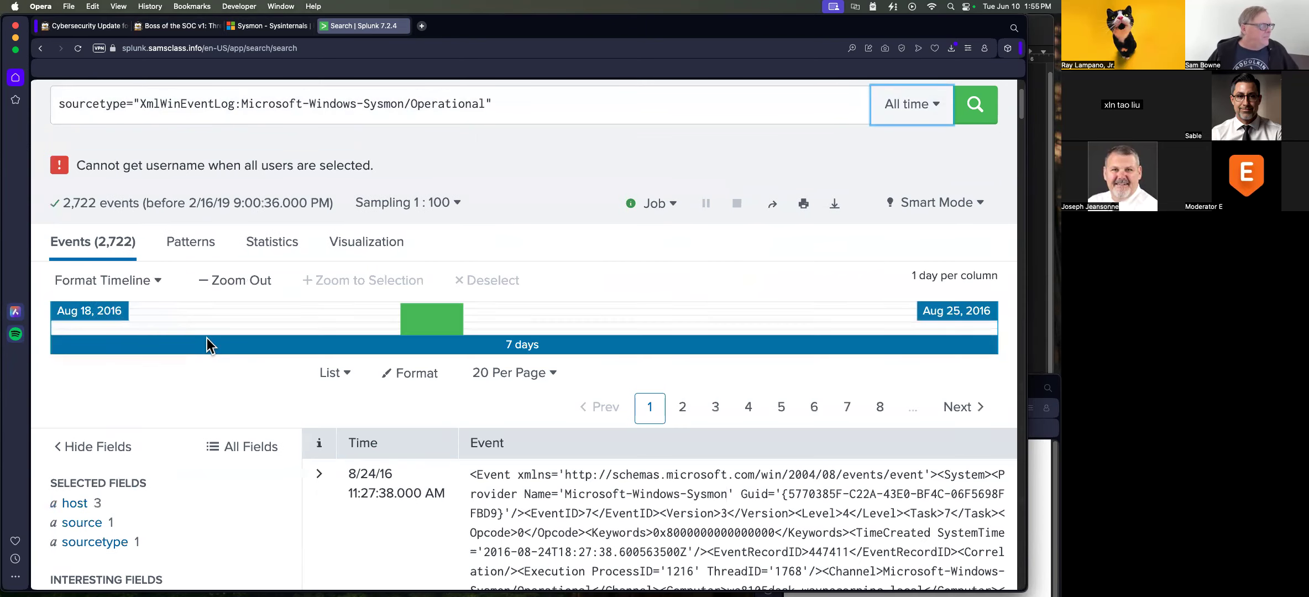
- Filter the Sysmon events to EventID 1 using the values of the EventID field
{"action": "scroll", "coordinate": [178, 338], "scroll_direction": "down", "scroll_amount": 1}
{"action": "scroll", "coordinate": [178, 339], "scroll_direction": "down", "scroll_amount": 6}
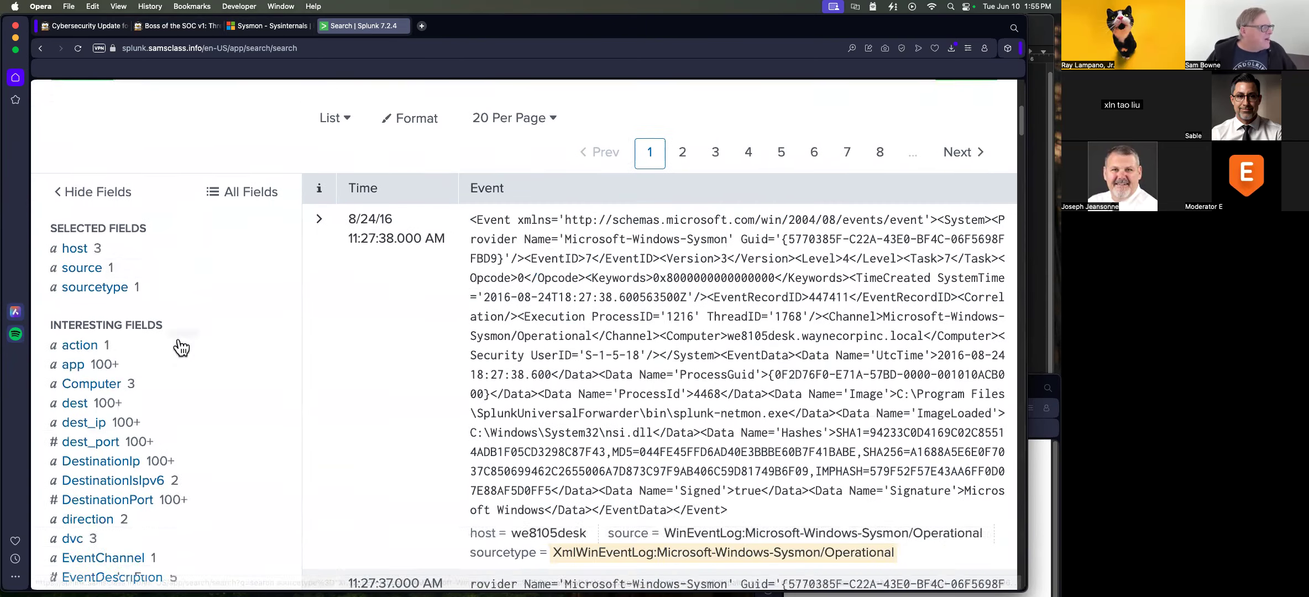
{"action": "scroll", "coordinate": [151, 394], "scroll_direction": "down", "scroll_amount": 4}
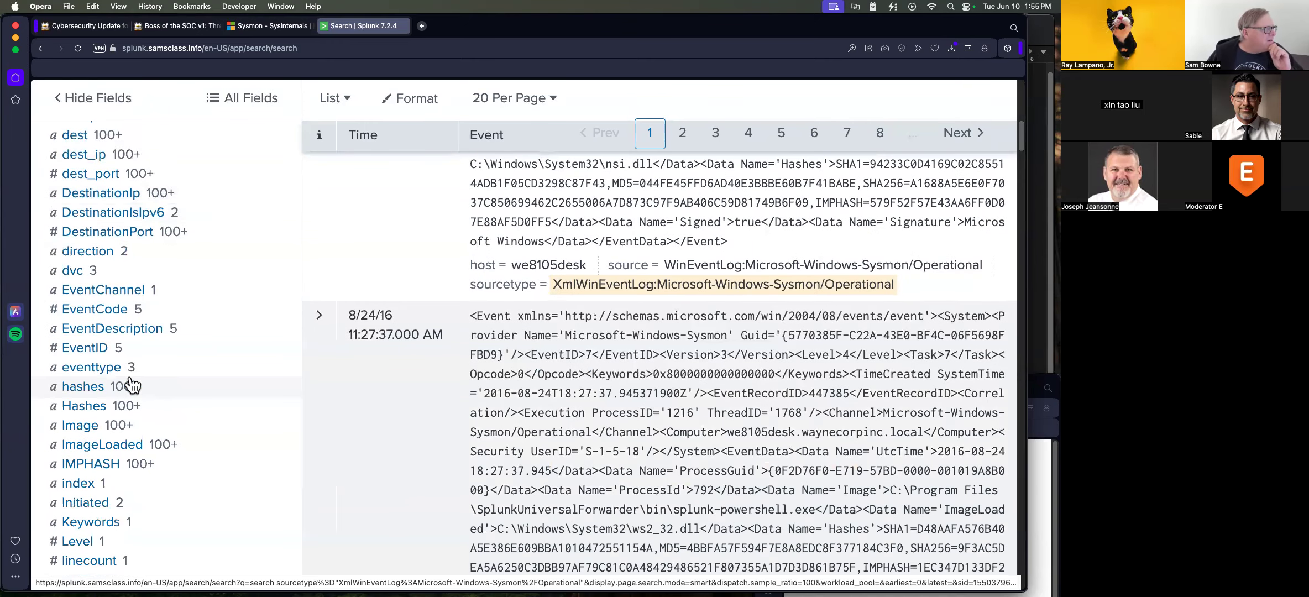
{"action": "left_click", "coordinate": [86, 348]}
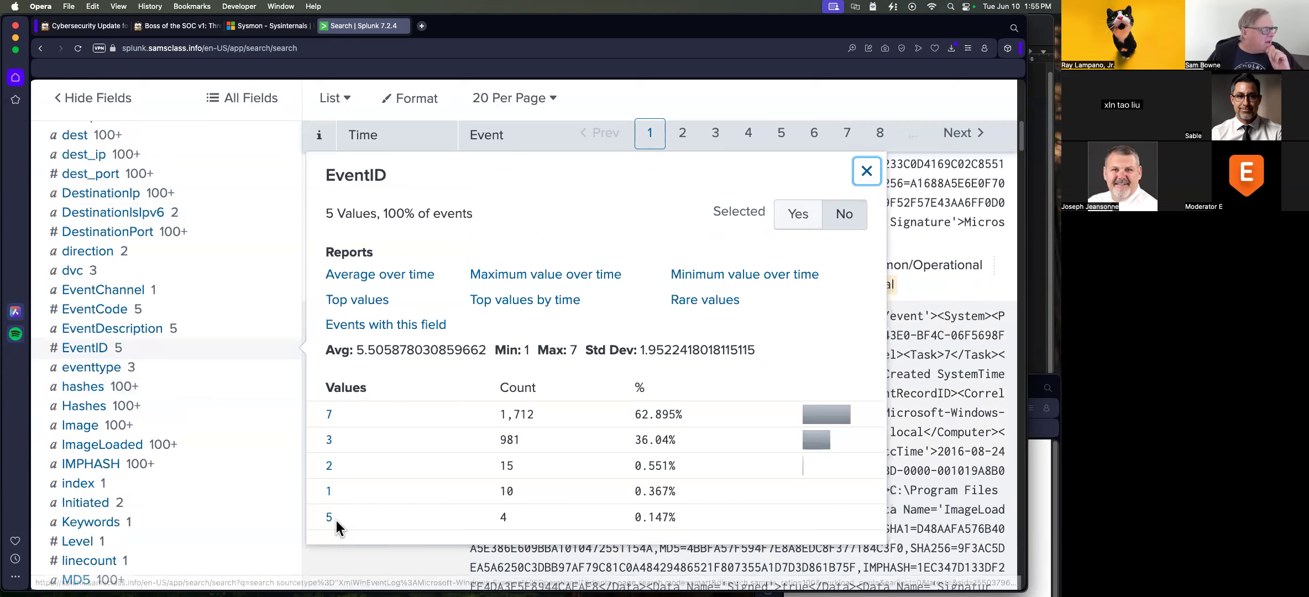
{"action": "left_click", "coordinate": [329, 492]}
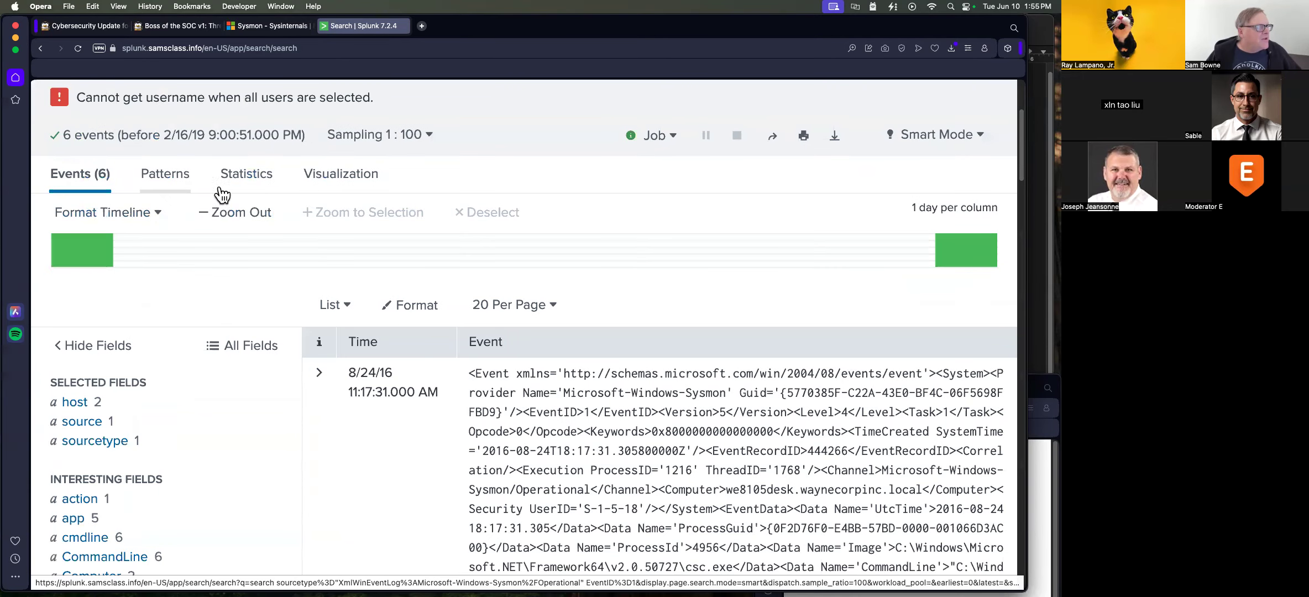
- Turn off event sampling for the EventID=1 search and recheck the BOTSv1 3.1 hints
{"action": "left_click", "coordinate": [379, 134]}
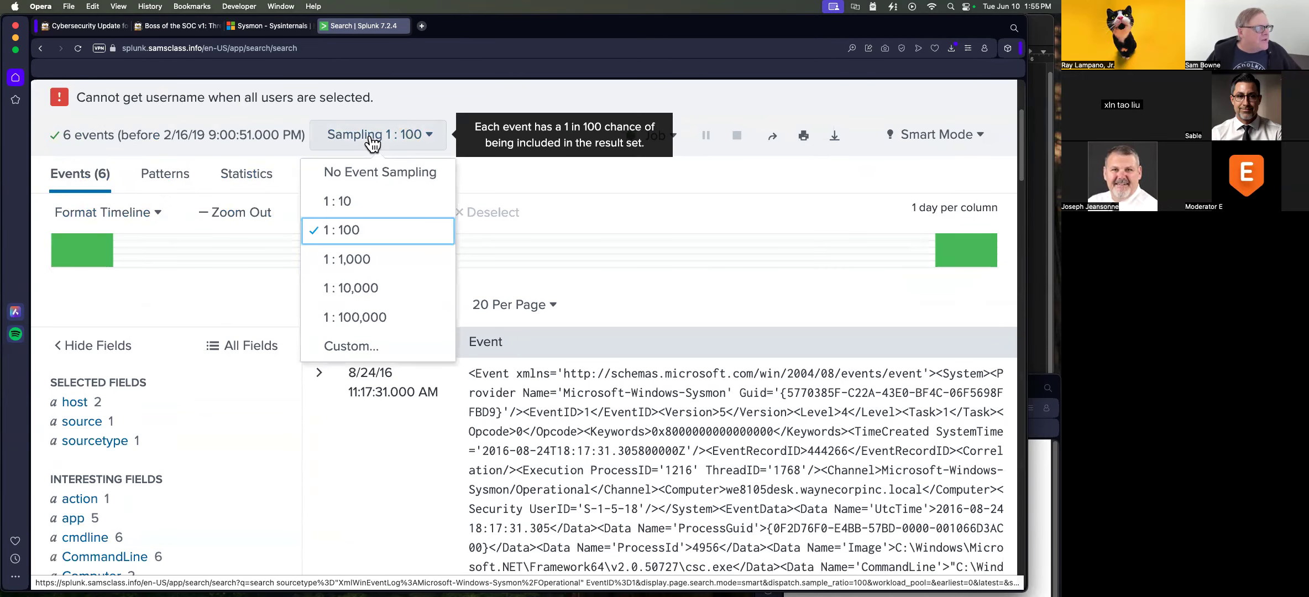
{"action": "left_click", "coordinate": [363, 174]}
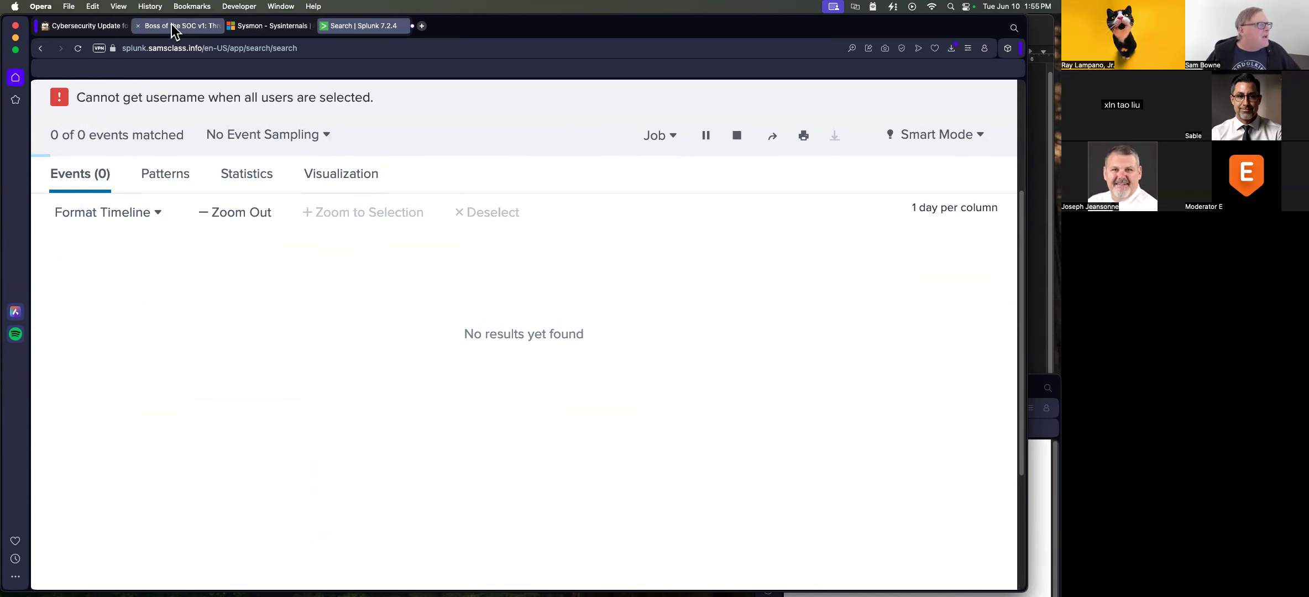
{"action": "left_click", "coordinate": [175, 27]}
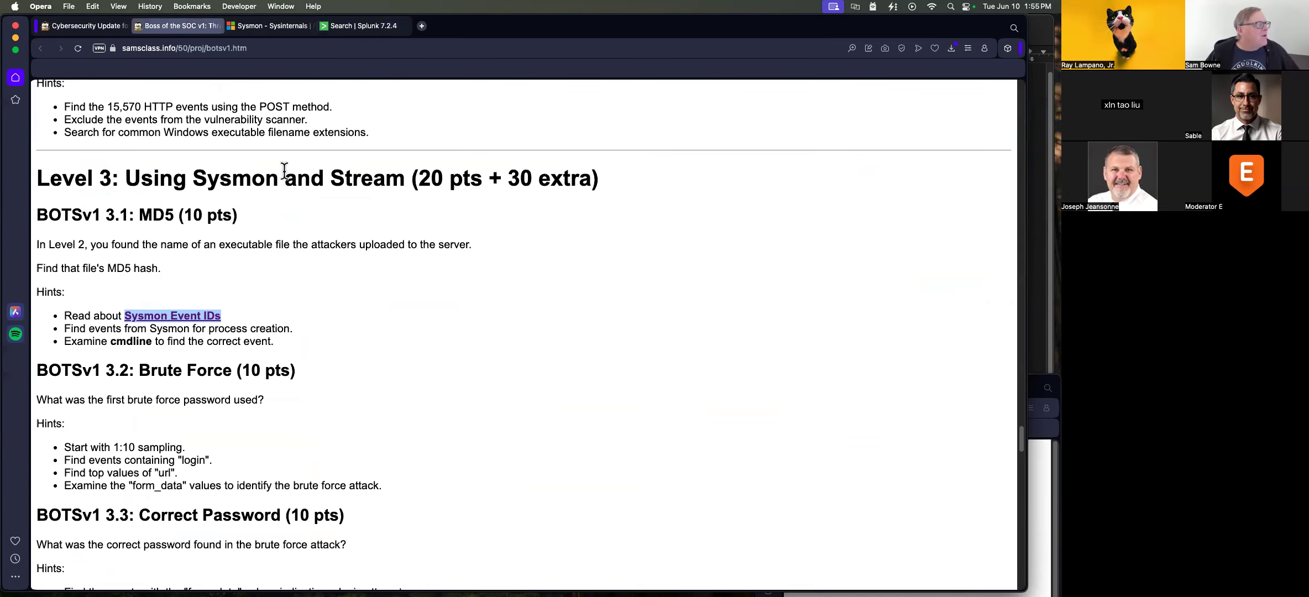
{"action": "left_click", "coordinate": [354, 26]}
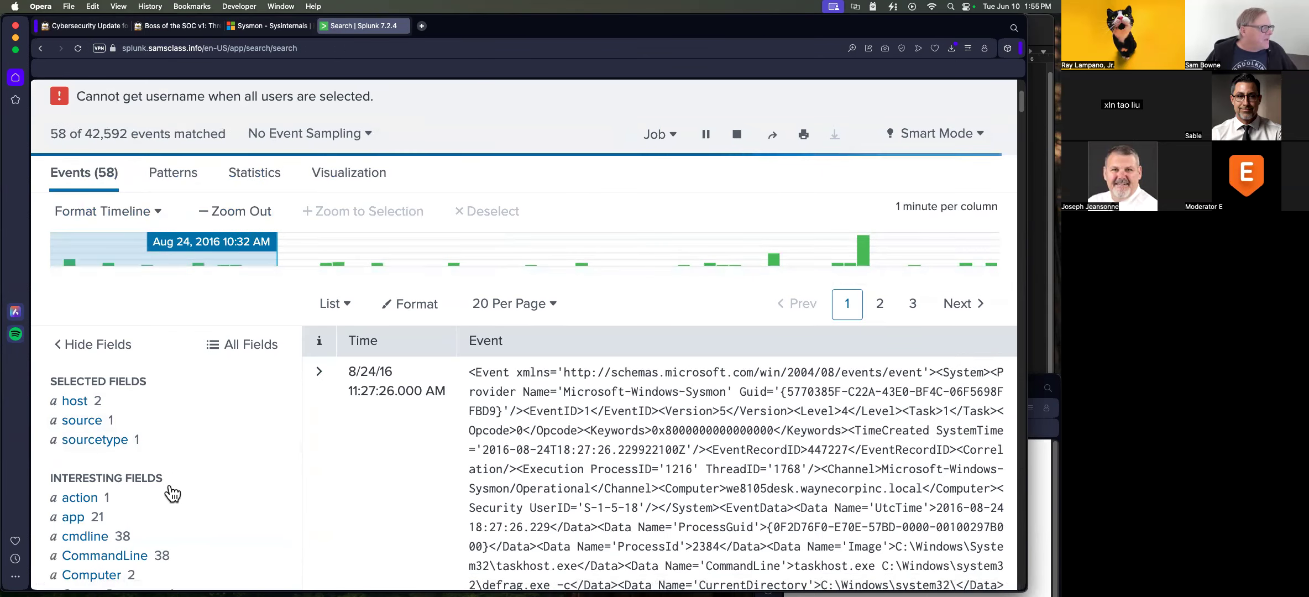
- Examine the top values of the cmdline field in the Sysmon process creation events
{"action": "scroll", "coordinate": [173, 489], "scroll_direction": "down", "scroll_amount": 5}
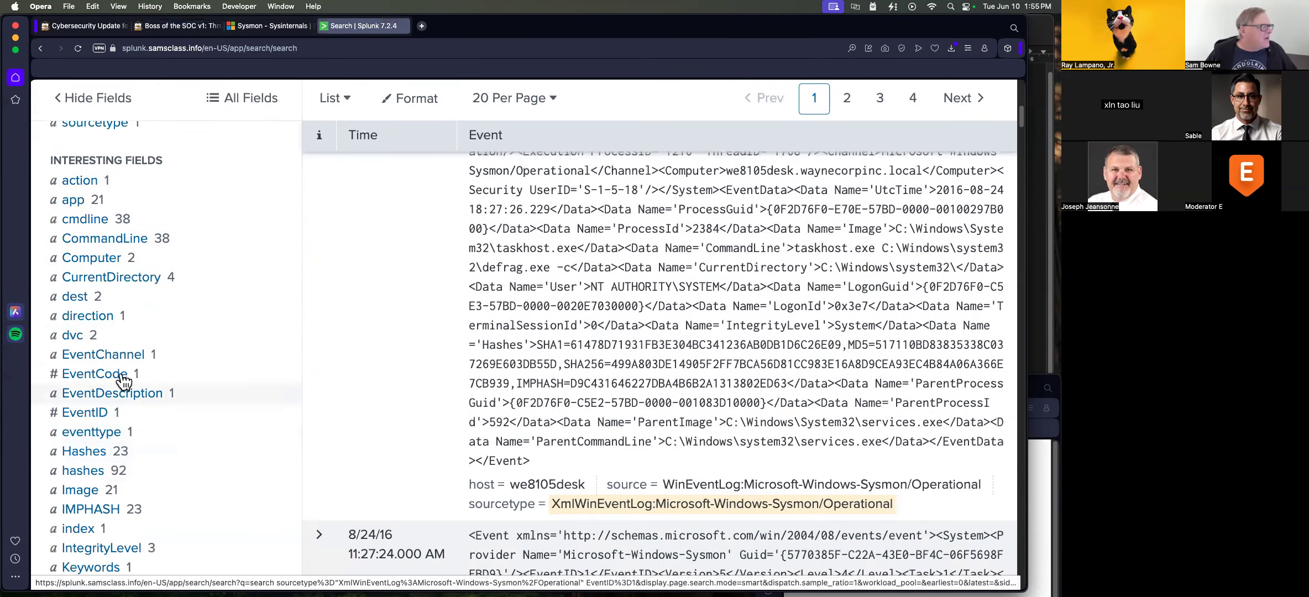
{"action": "left_click", "coordinate": [84, 219]}
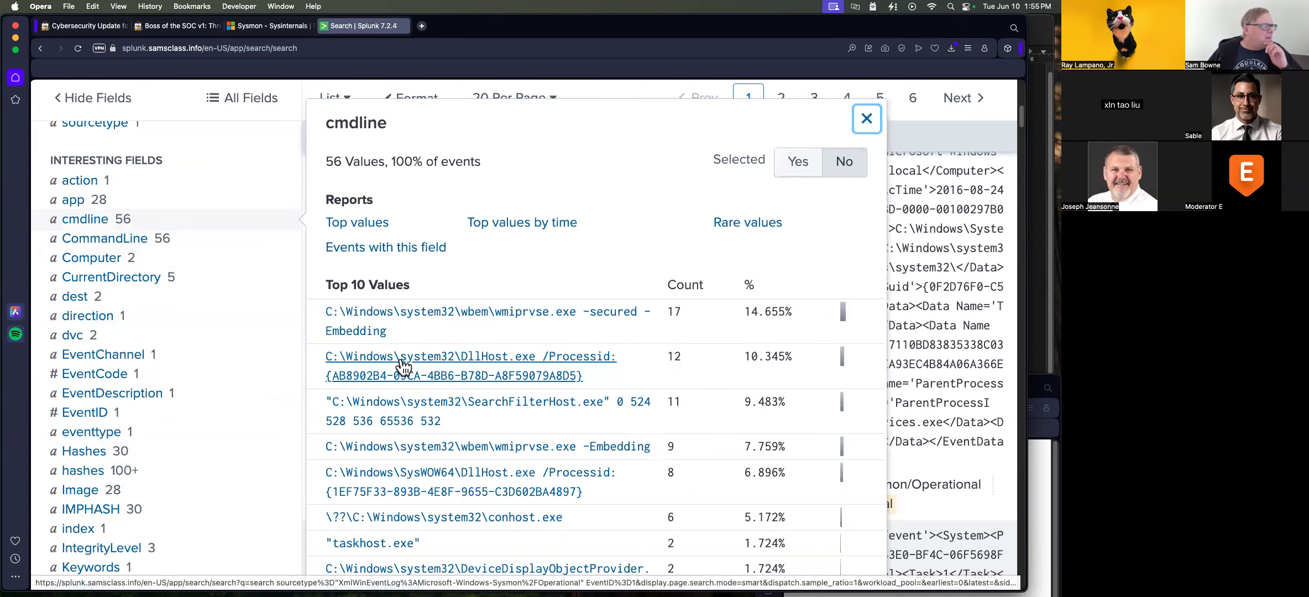
{"action": "scroll", "coordinate": [530, 498], "scroll_direction": "down", "scroll_amount": 2}
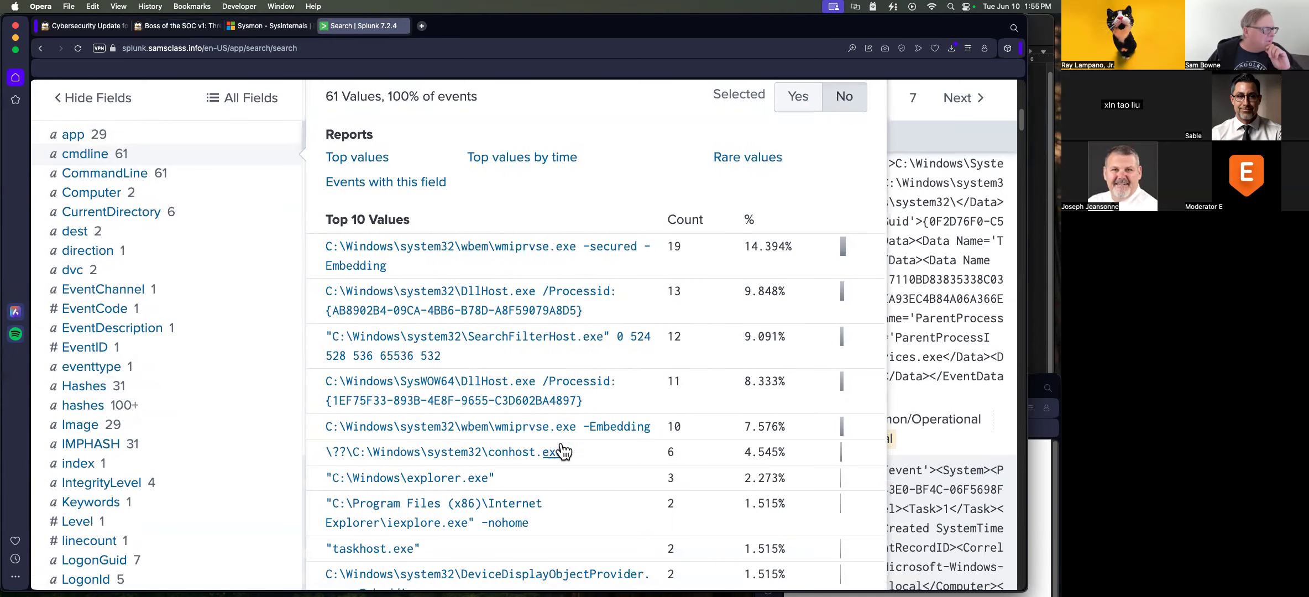
{"action": "scroll", "coordinate": [531, 437], "scroll_direction": "down", "scroll_amount": 3}
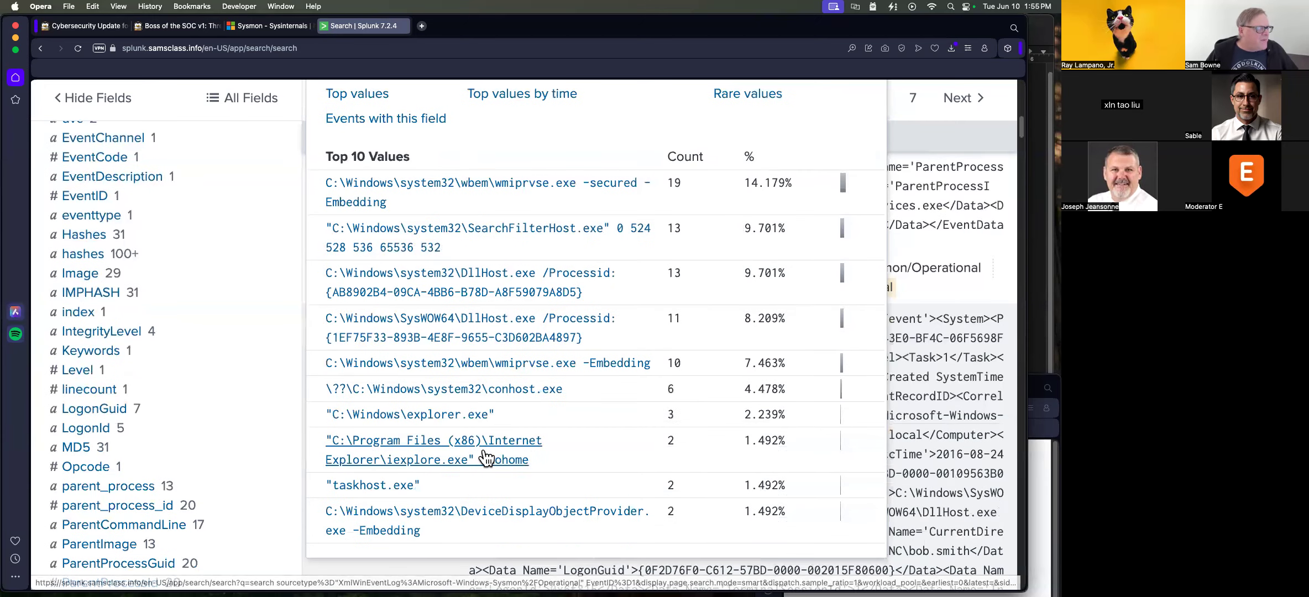
{"action": "scroll", "coordinate": [467, 536], "scroll_direction": "up", "scroll_amount": 6}
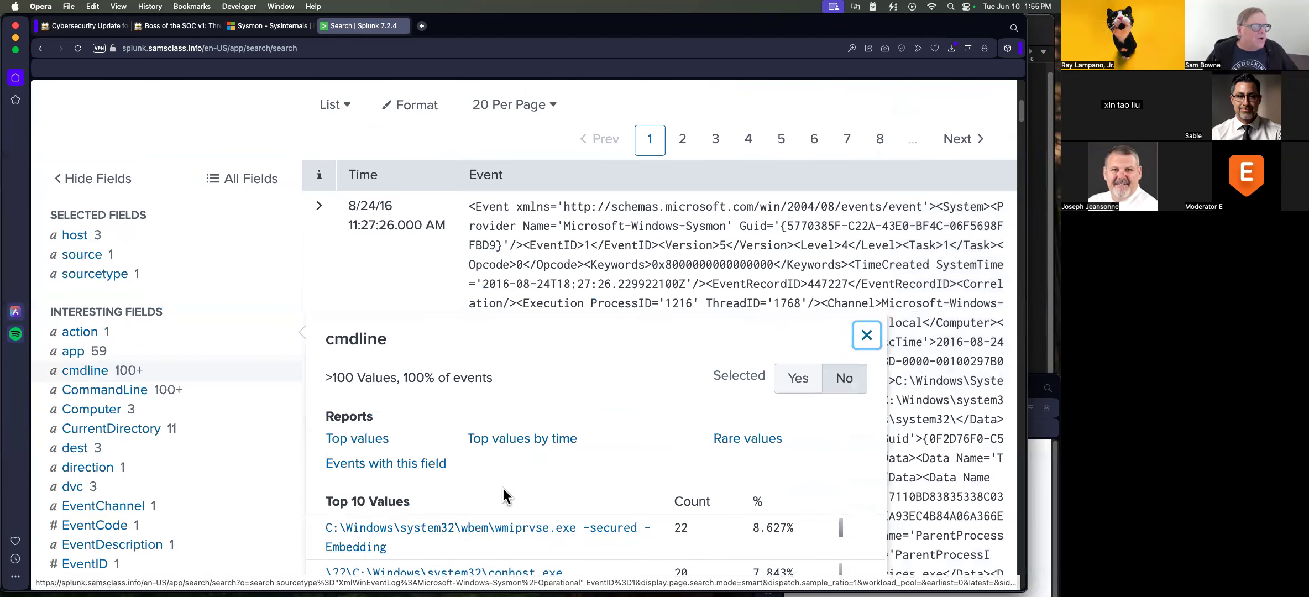
{"action": "scroll", "coordinate": [277, 301], "scroll_direction": "up", "scroll_amount": 7}
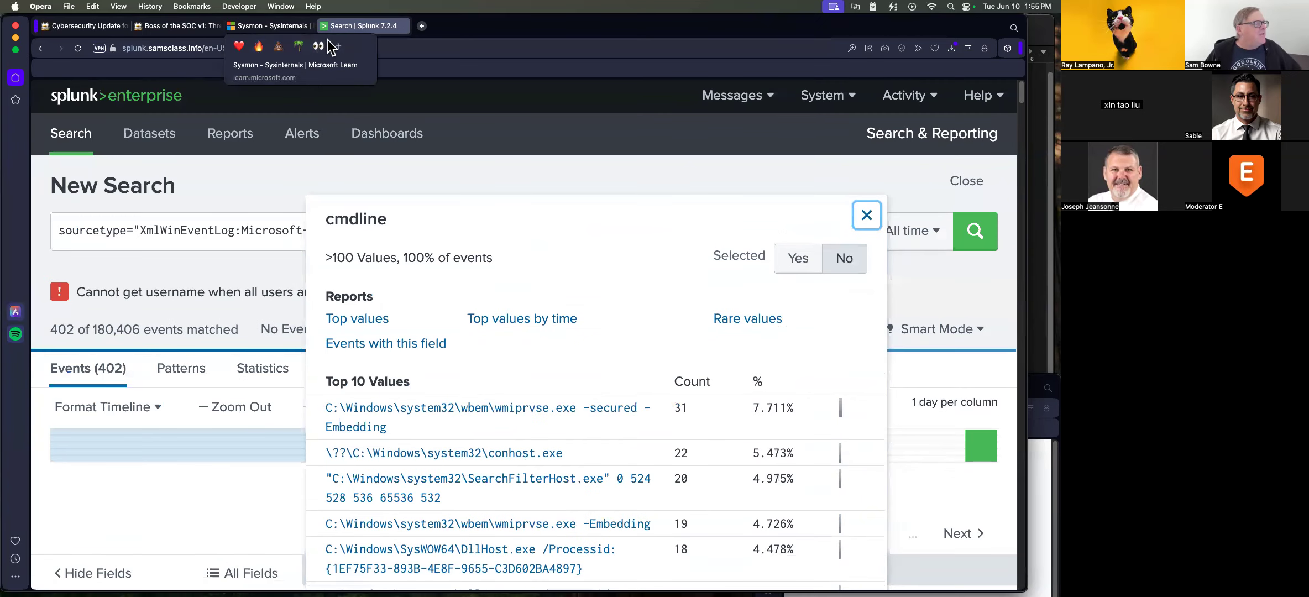
- Recheck the 3.1 hints, then add 3791.exe to the EventID=1 Sysmon search and run it
{"action": "left_click", "coordinate": [177, 27]}
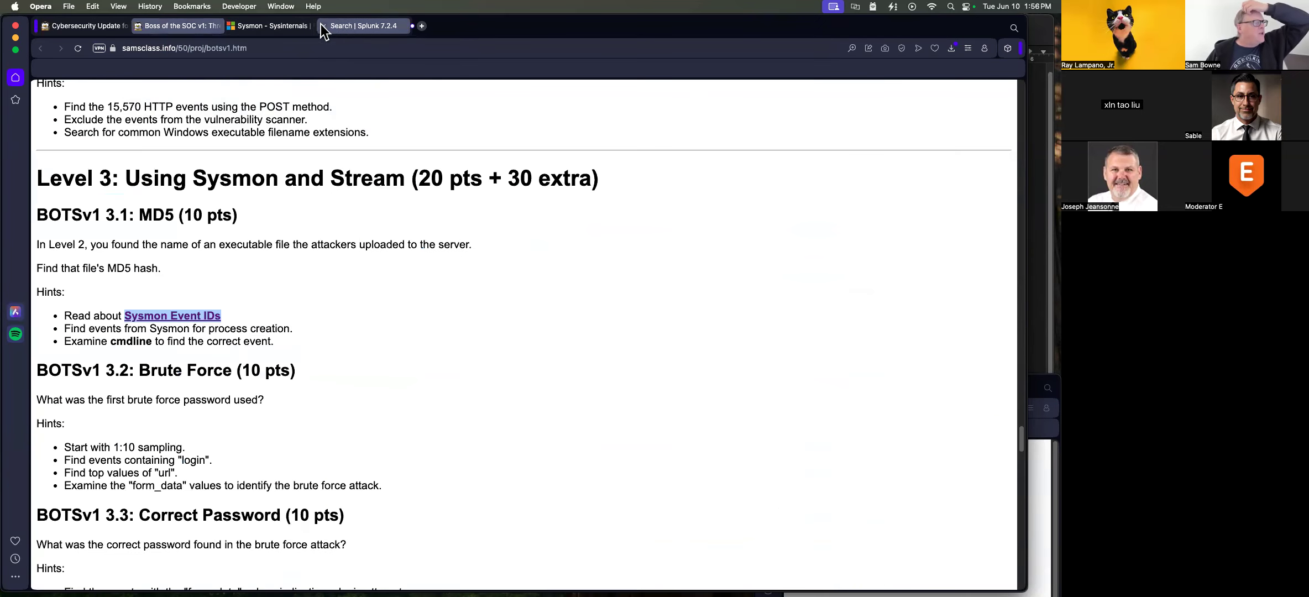
{"action": "left_click", "coordinate": [326, 25]}
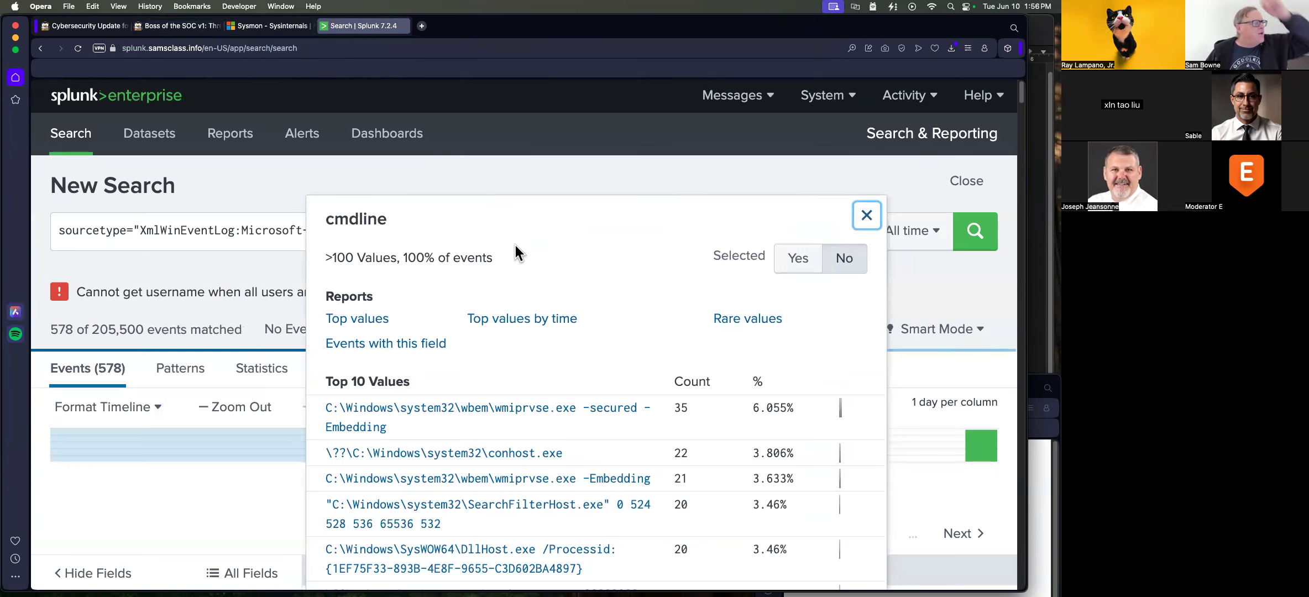
{"action": "left_click", "coordinate": [866, 216]}
{"action": "left_click", "coordinate": [609, 236]}
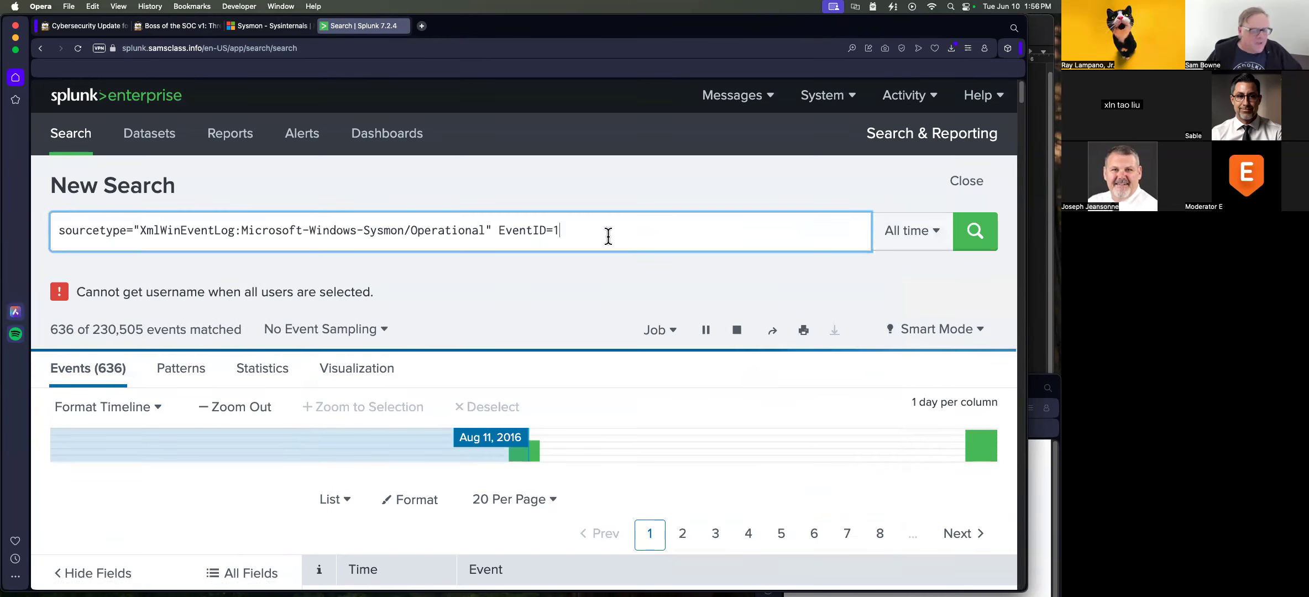
{"action": "type", "text": "3791.exe"}
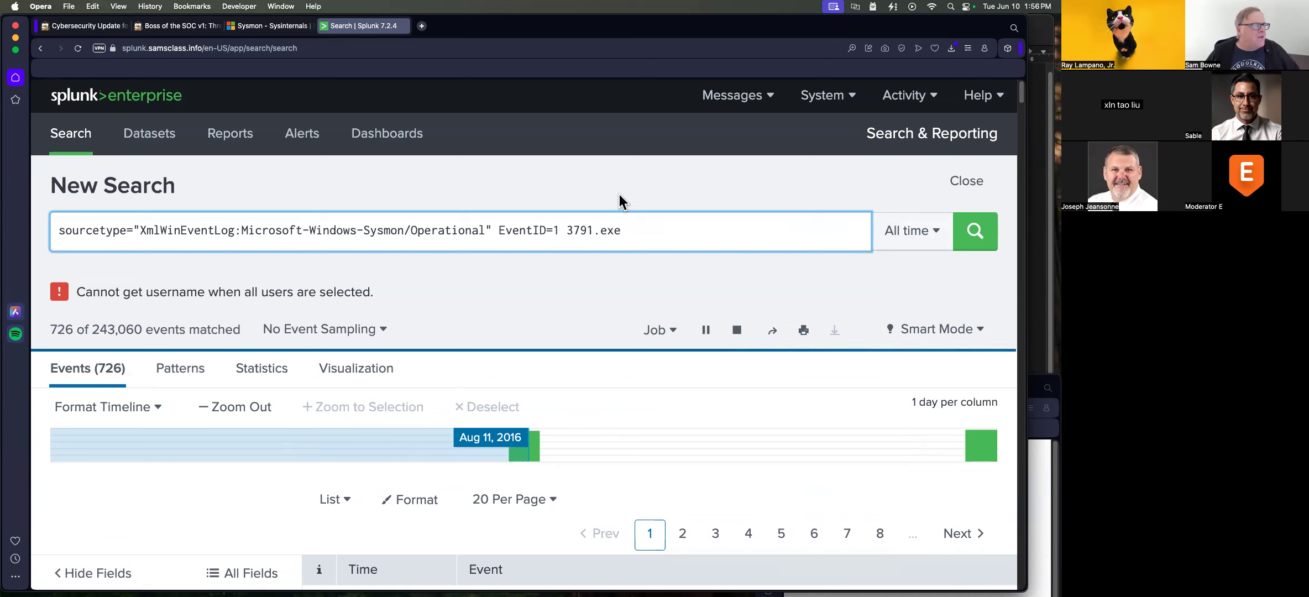
{"action": "left_click", "coordinate": [967, 248]}
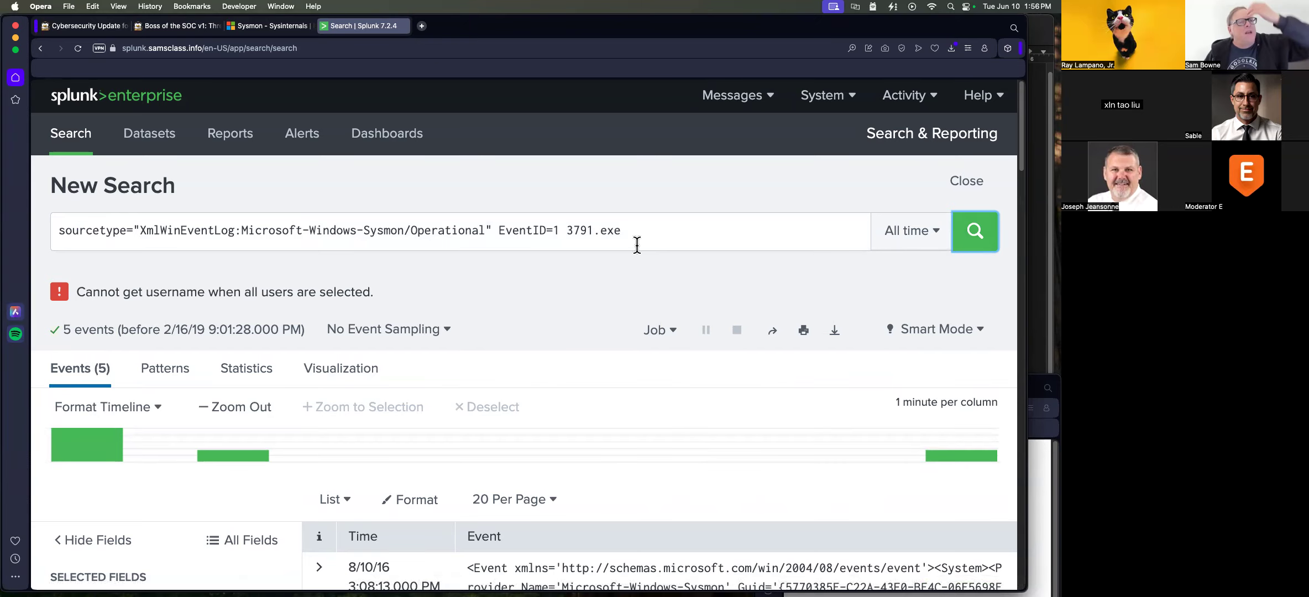
- Expand the first matching event and inspect its CommandLine and Hashes fields
{"action": "scroll", "coordinate": [574, 346], "scroll_direction": "down", "scroll_amount": 1}
{"action": "scroll", "coordinate": [574, 347], "scroll_direction": "down", "scroll_amount": 15}
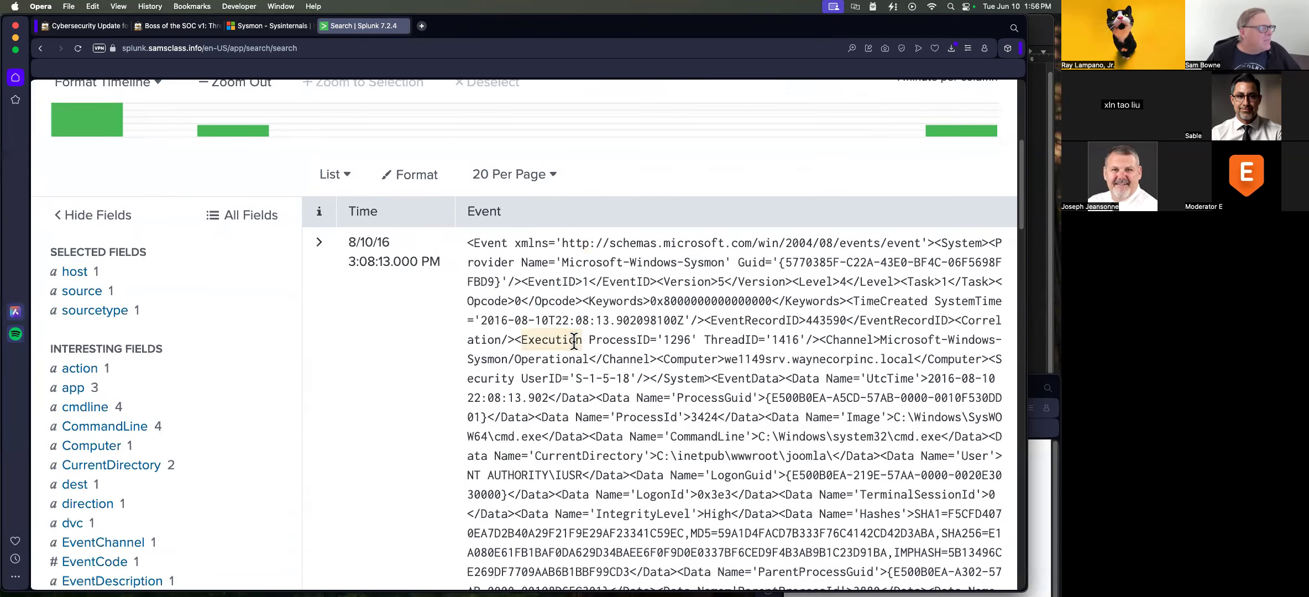
{"action": "scroll", "coordinate": [575, 340], "scroll_direction": "up", "scroll_amount": 15}
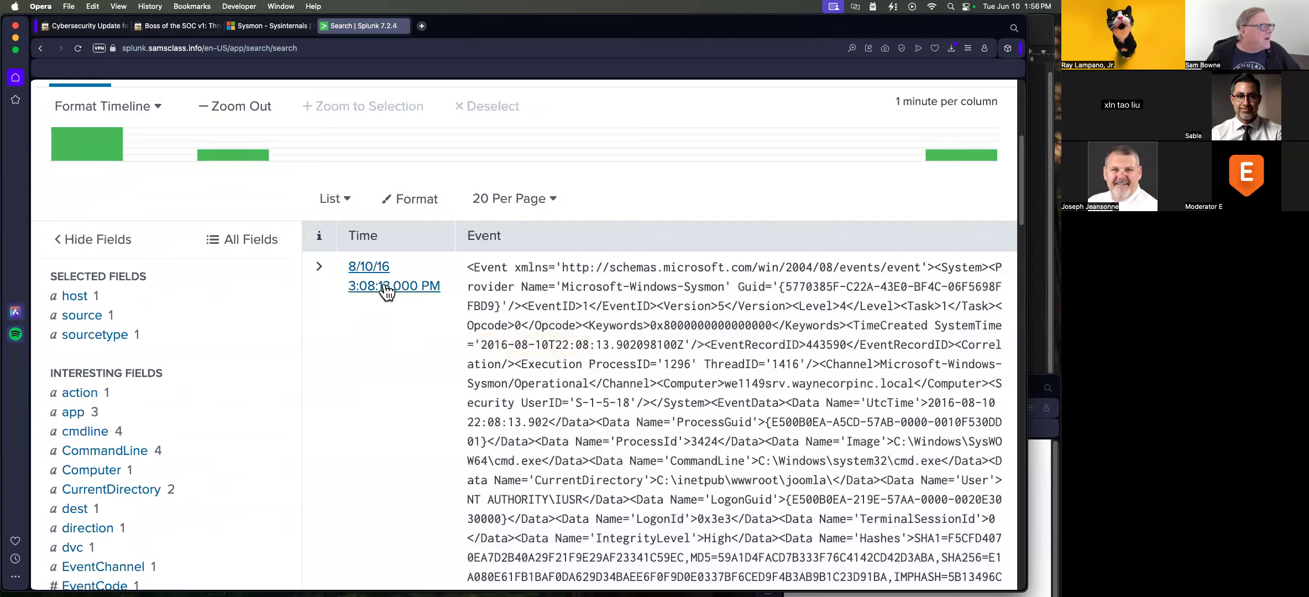
{"action": "left_click", "coordinate": [320, 376]}
{"action": "scroll", "coordinate": [608, 394], "scroll_direction": "down", "scroll_amount": 10}
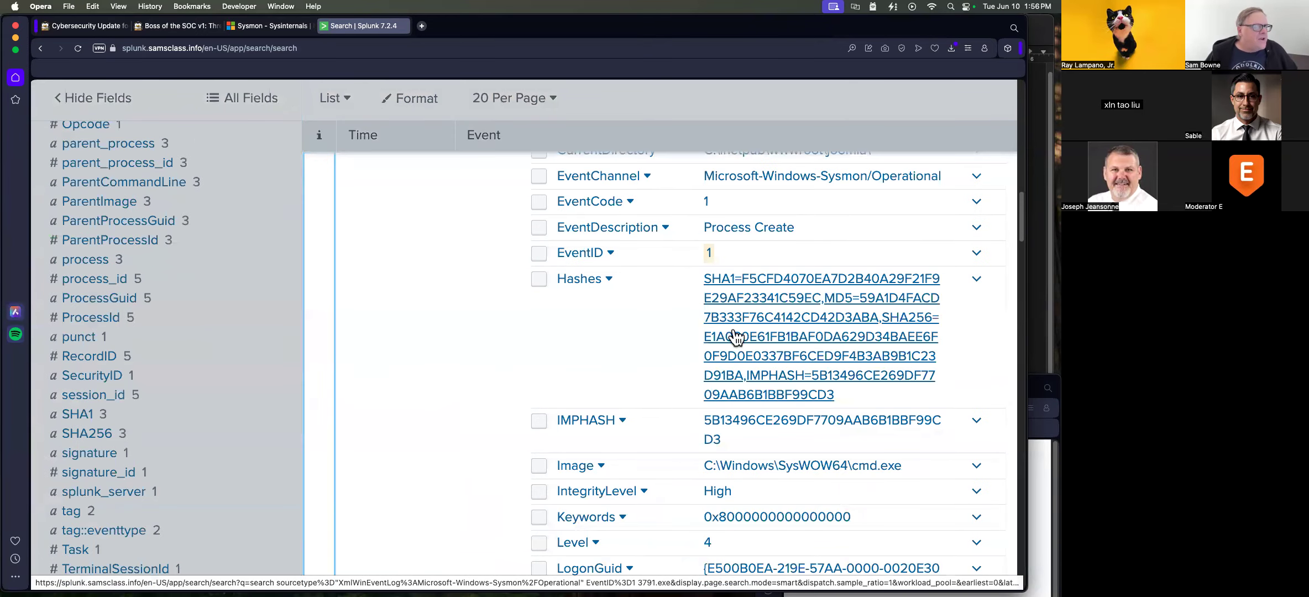
{"action": "scroll", "coordinate": [735, 336], "scroll_direction": "up", "scroll_amount": 4}
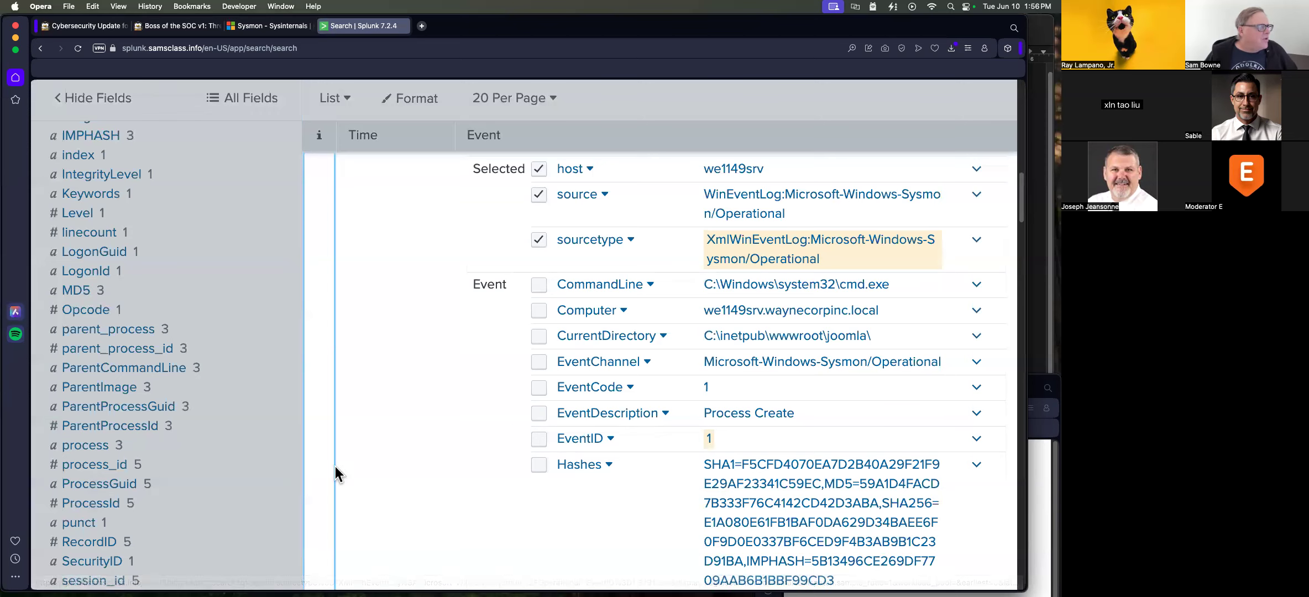
- Check the values of the Hashes field across the 3791.exe events
{"action": "scroll", "coordinate": [147, 348], "scroll_direction": "up", "scroll_amount": 10}
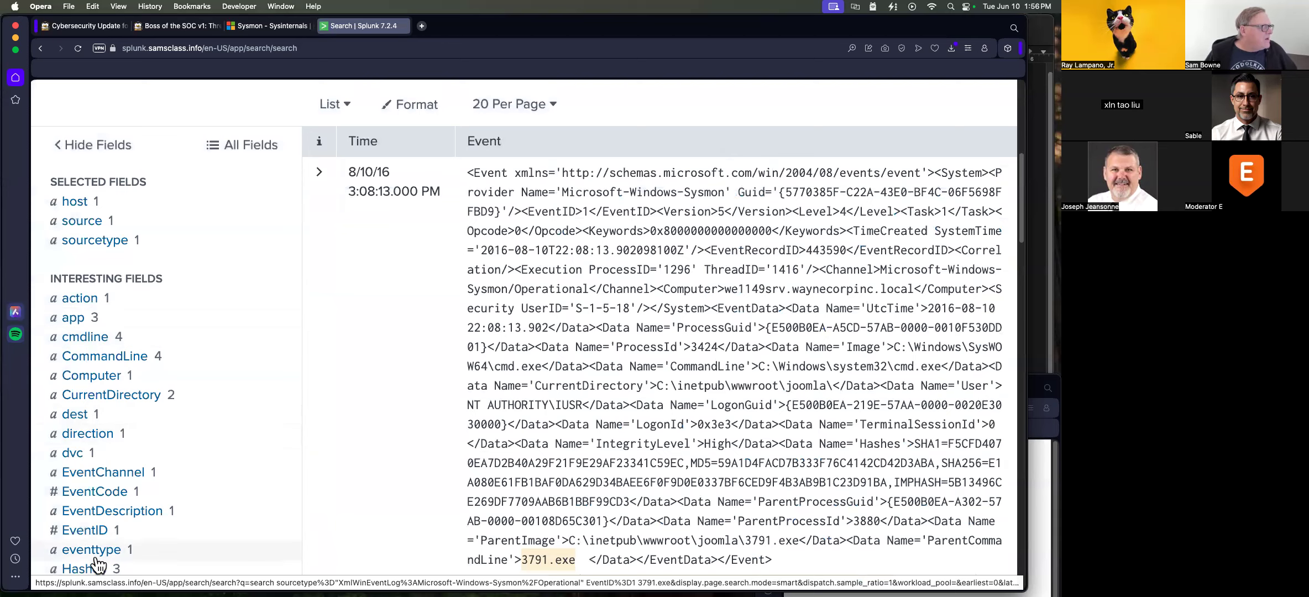
{"action": "left_click", "coordinate": [83, 569]}
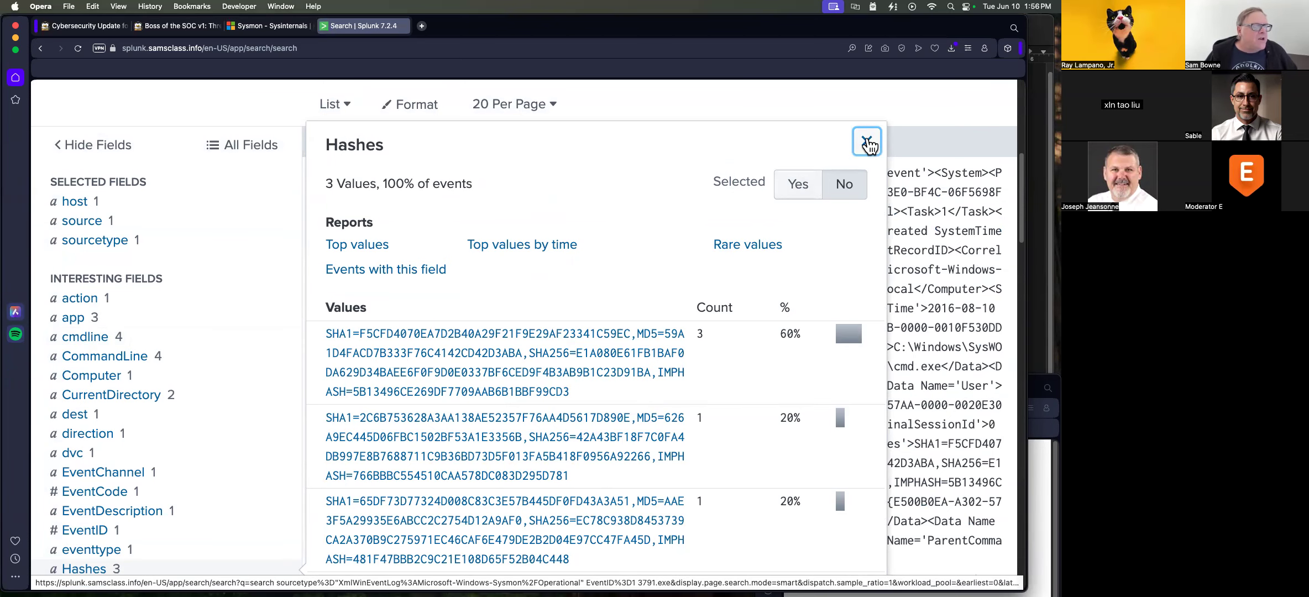
{"action": "left_click", "coordinate": [867, 142]}
- Append "| table _time, cmdline" to the 3791.exe search, run it and review the listed command lines
{"action": "scroll", "coordinate": [522, 170], "scroll_direction": "up", "scroll_amount": 5}
{"action": "left_click", "coordinate": [646, 231]}
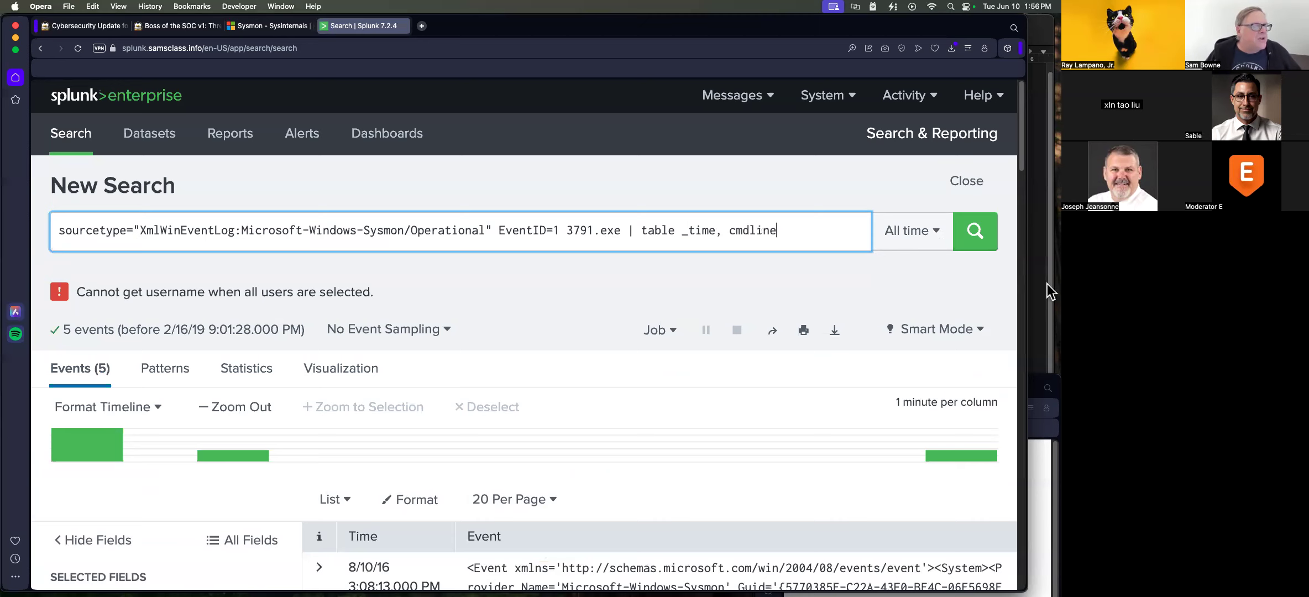
{"action": "left_click", "coordinate": [976, 230]}
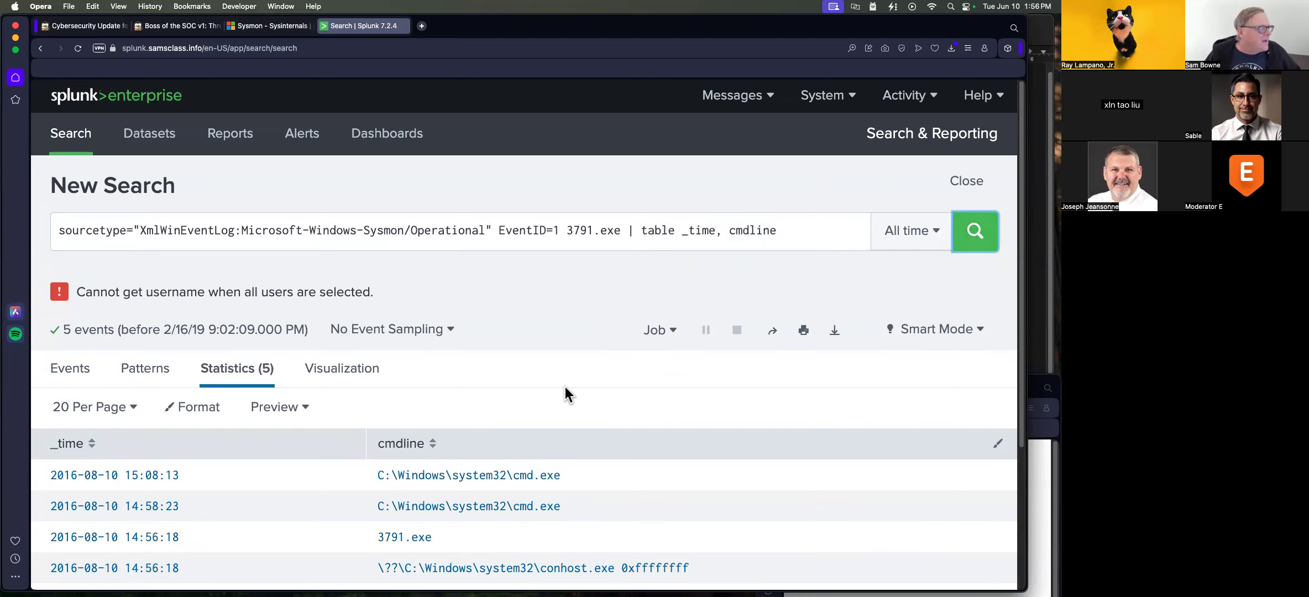
{"action": "scroll", "coordinate": [569, 387], "scroll_direction": "down", "scroll_amount": 3}
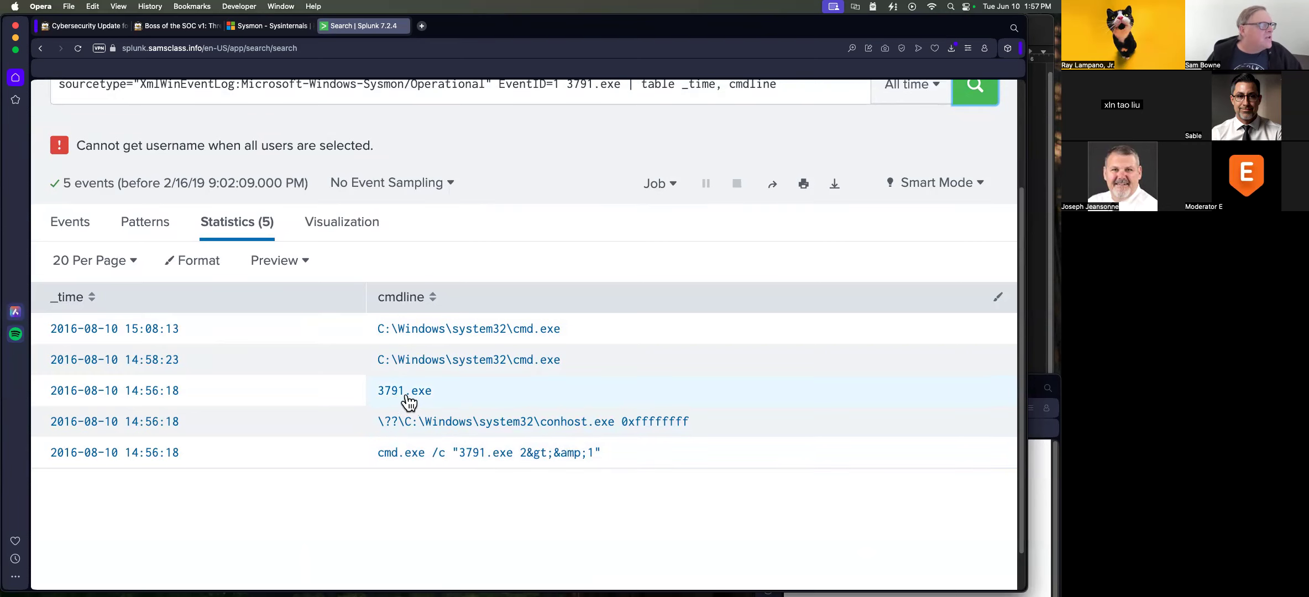
- Add the hashes field to the table, rerun the search and examine the hashes in the 3791.exe row
{"action": "scroll", "coordinate": [501, 230], "scroll_direction": "up", "scroll_amount": 5}
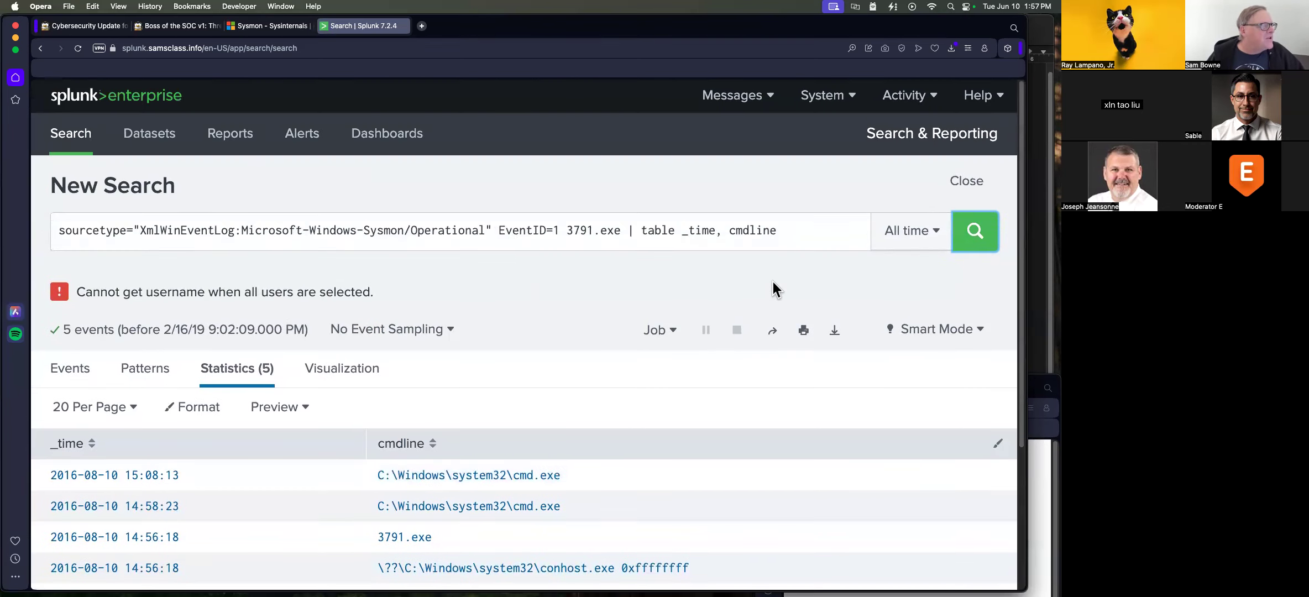
{"action": "left_click", "coordinate": [799, 231]}
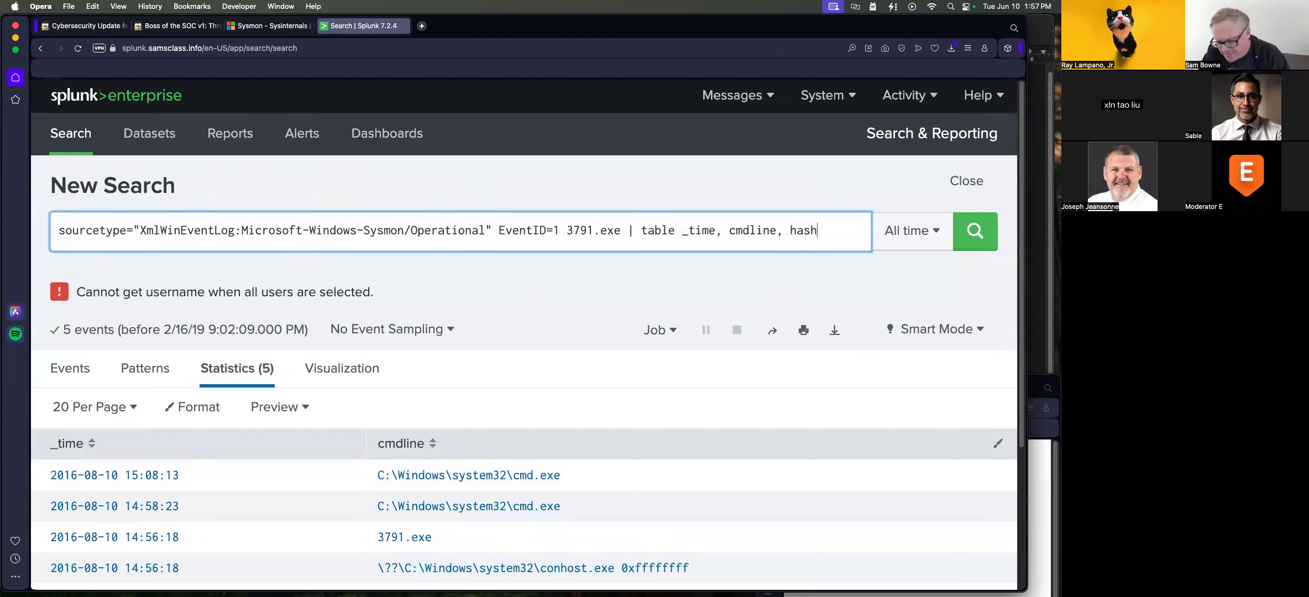
{"action": "left_click", "coordinate": [978, 240]}
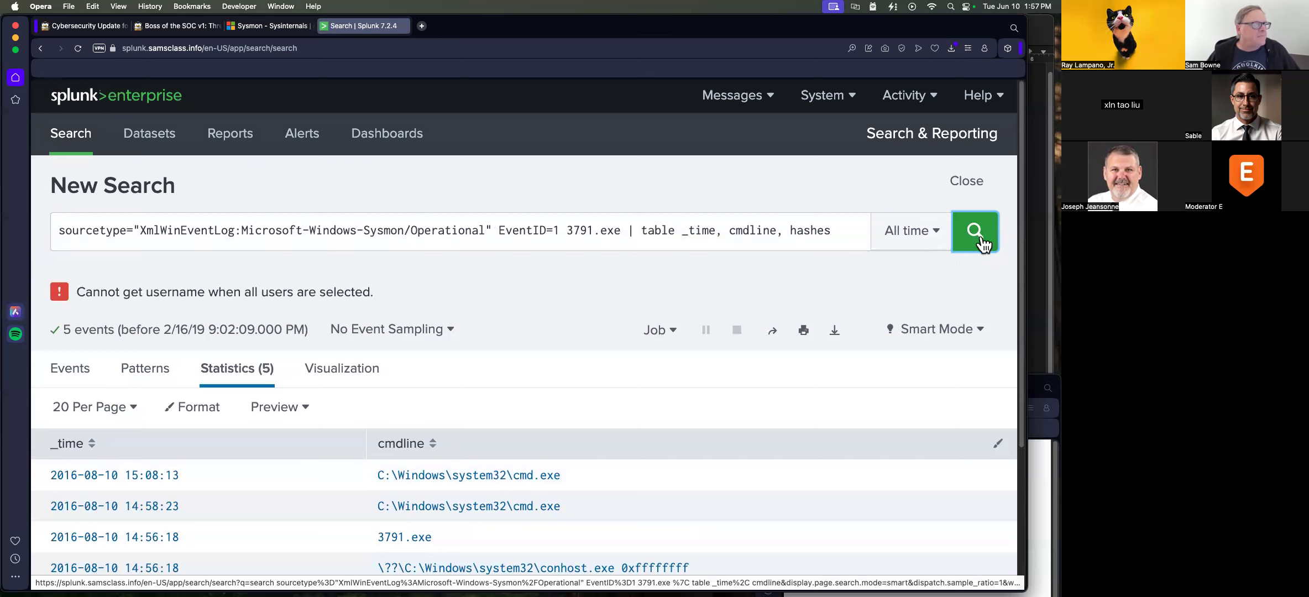
{"action": "key", "text": "Return"}
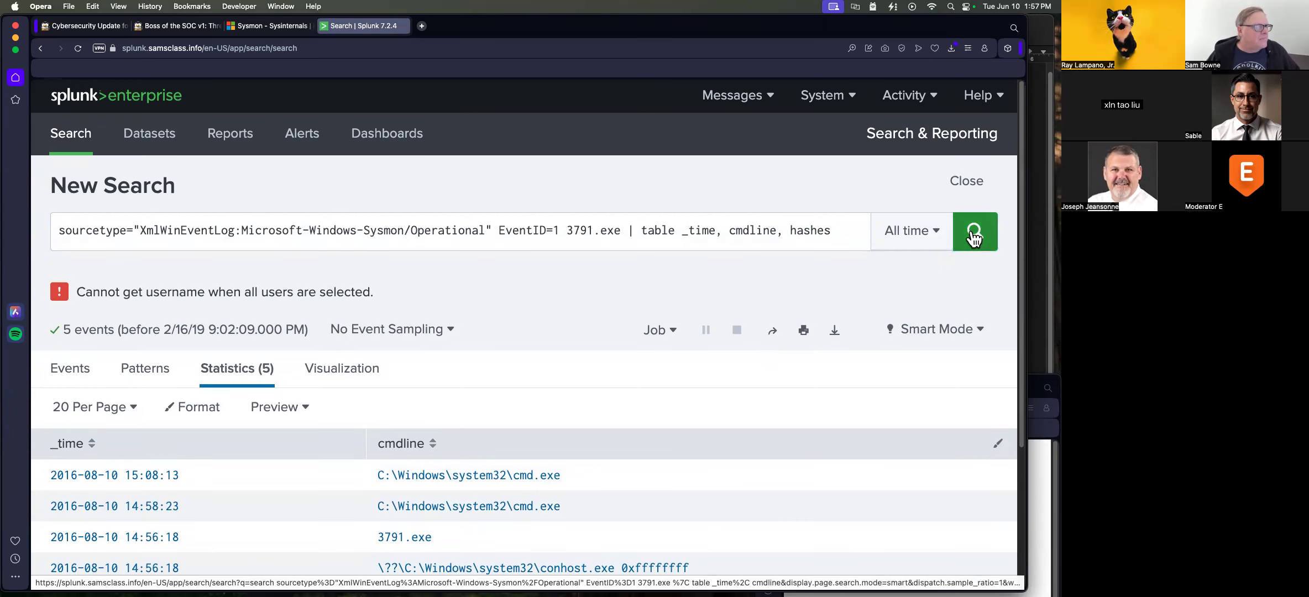
{"action": "scroll", "coordinate": [757, 405], "scroll_direction": "down", "scroll_amount": 5}
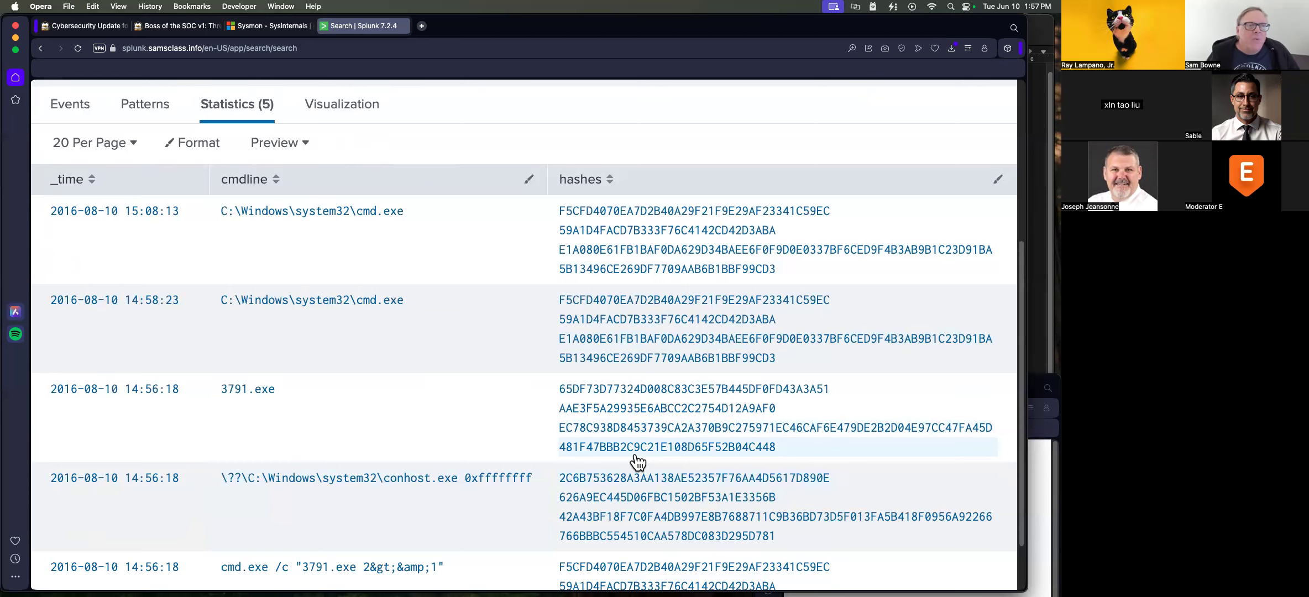
- Copy the search term we8105desk from the BOTSv1 4.1 hints and return to the Splunk search
{"action": "left_click", "coordinate": [173, 26]}
{"action": "scroll", "coordinate": [290, 353], "scroll_direction": "down", "scroll_amount": 10}
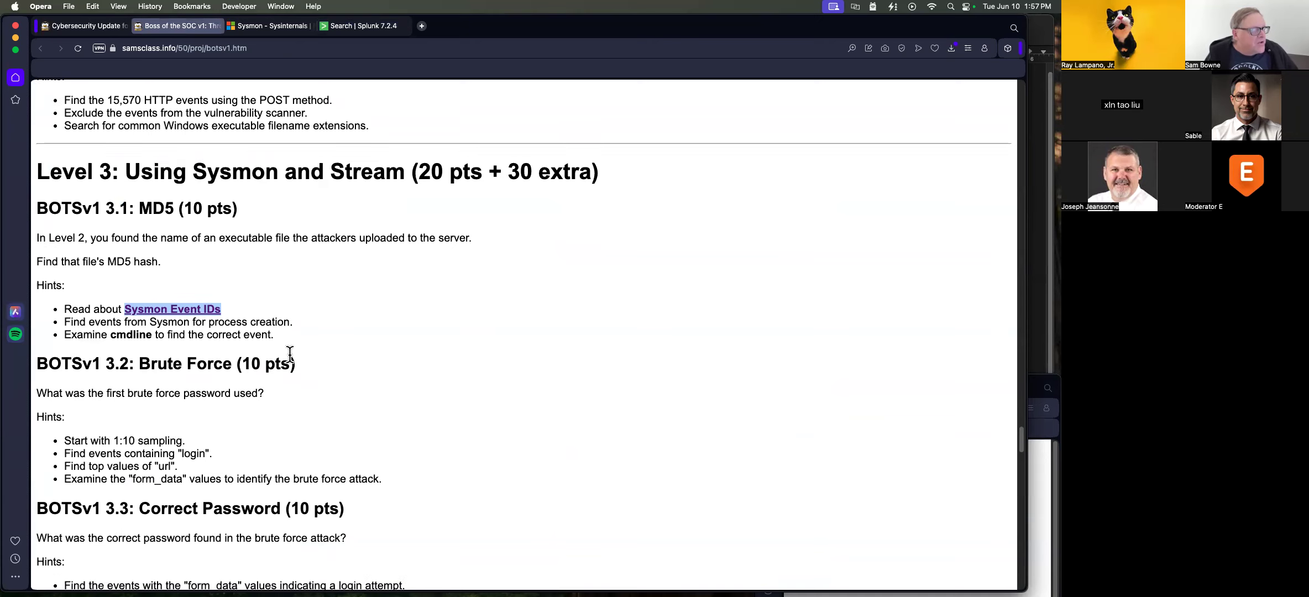
{"action": "scroll", "coordinate": [335, 348], "scroll_direction": "down", "scroll_amount": 2}
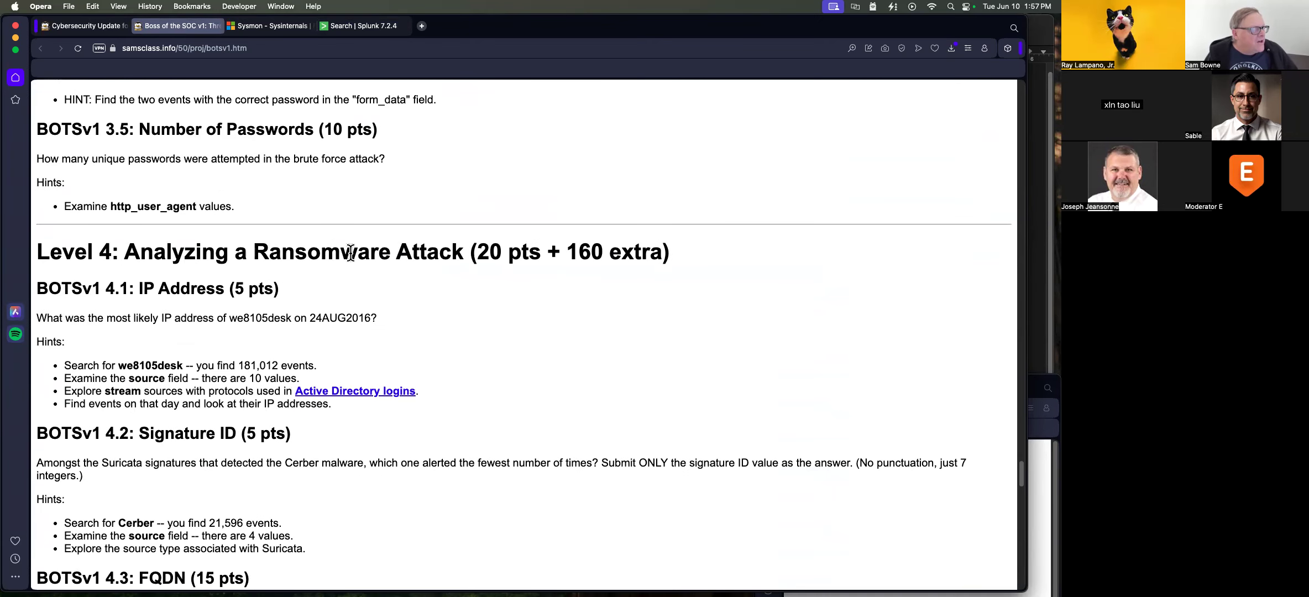
{"action": "scroll", "coordinate": [418, 293], "scroll_direction": "down", "scroll_amount": 2}
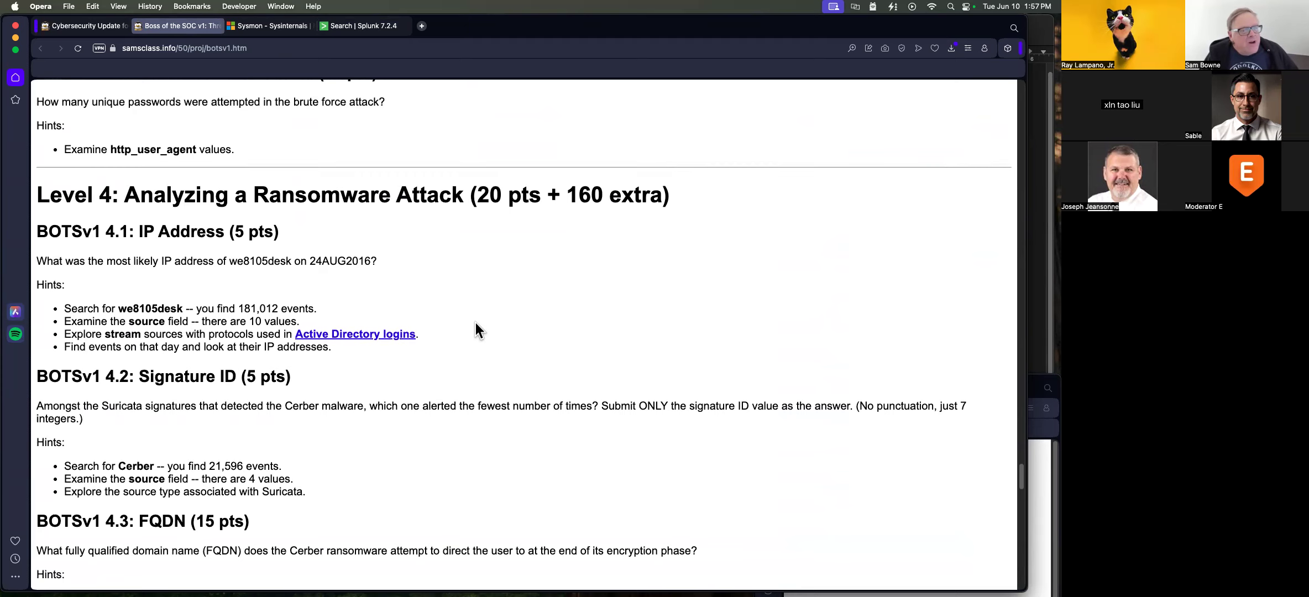
{"action": "scroll", "coordinate": [476, 326], "scroll_direction": "down", "scroll_amount": 3}
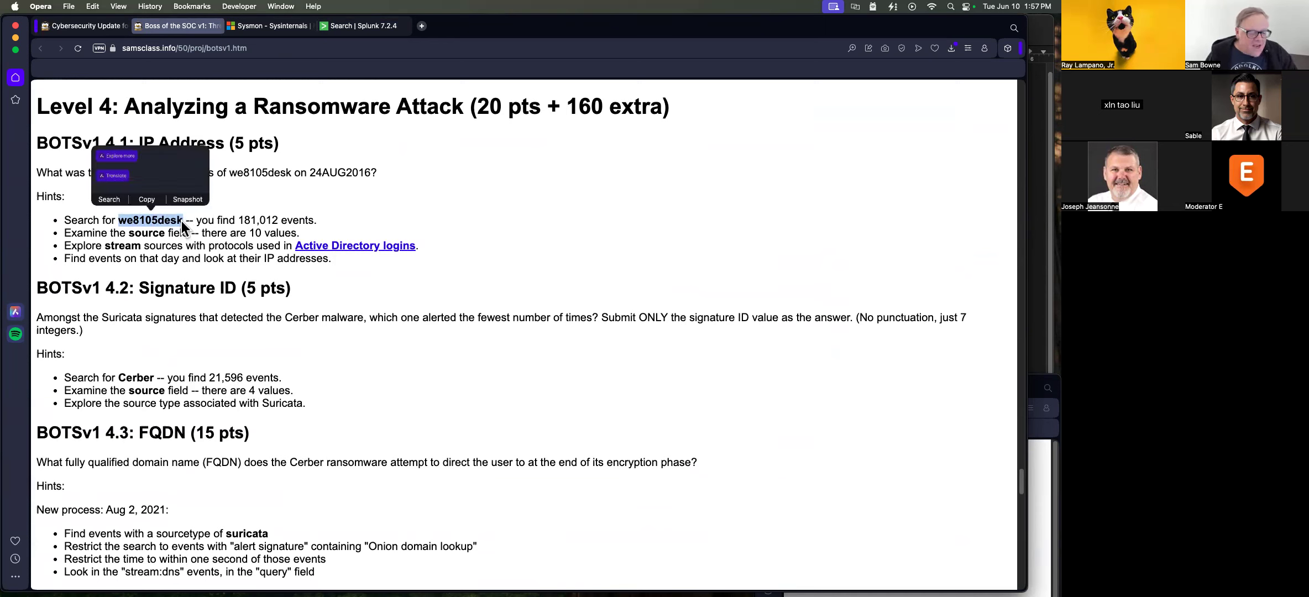
{"action": "key", "text": "super+c"}
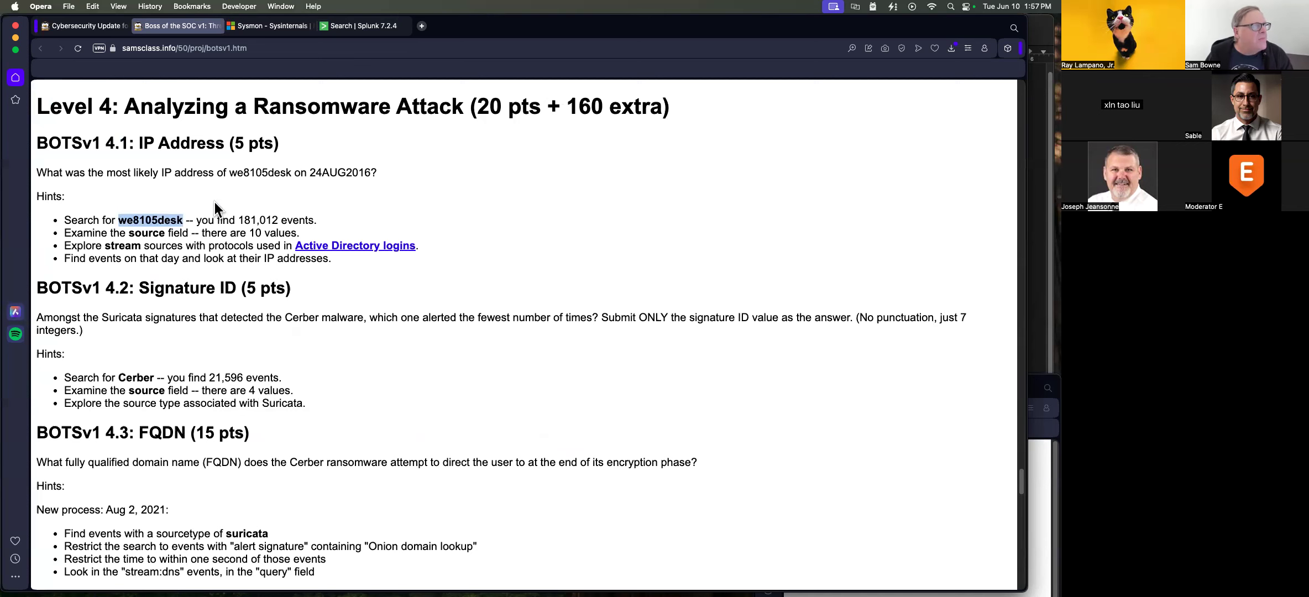
{"action": "left_click", "coordinate": [331, 25]}
{"action": "scroll", "coordinate": [376, 188], "scroll_direction": "up", "scroll_amount": 5}
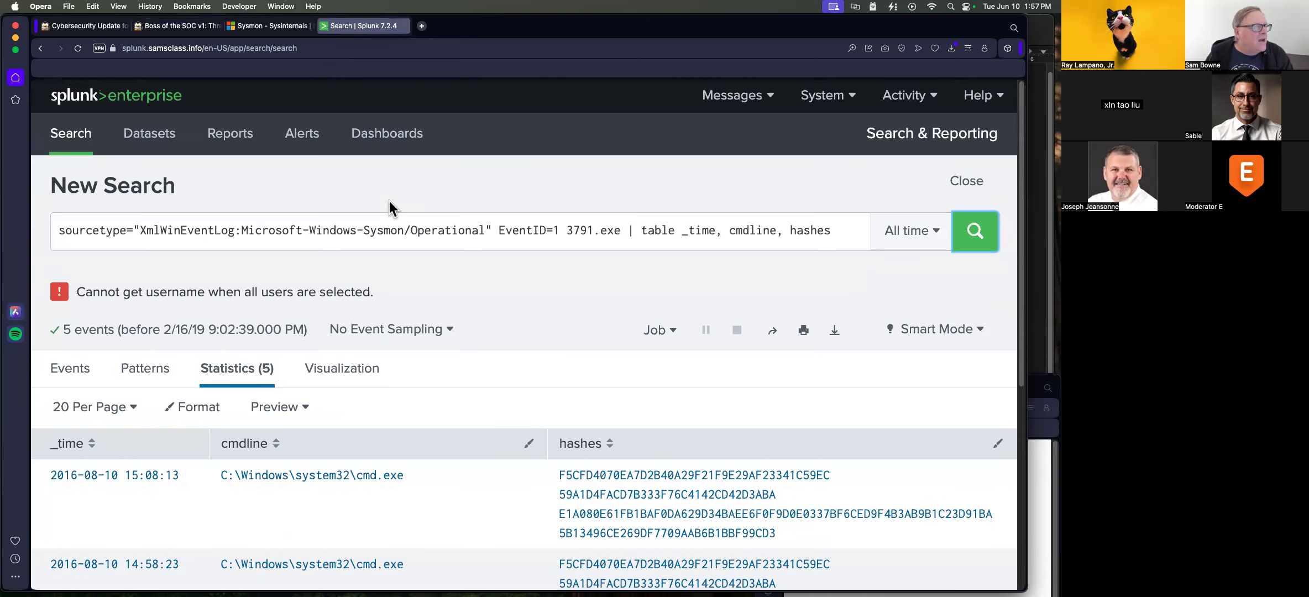
- Replace the whole Splunk query with we8105desk and run it over all time
{"action": "left_click", "coordinate": [191, 229]}
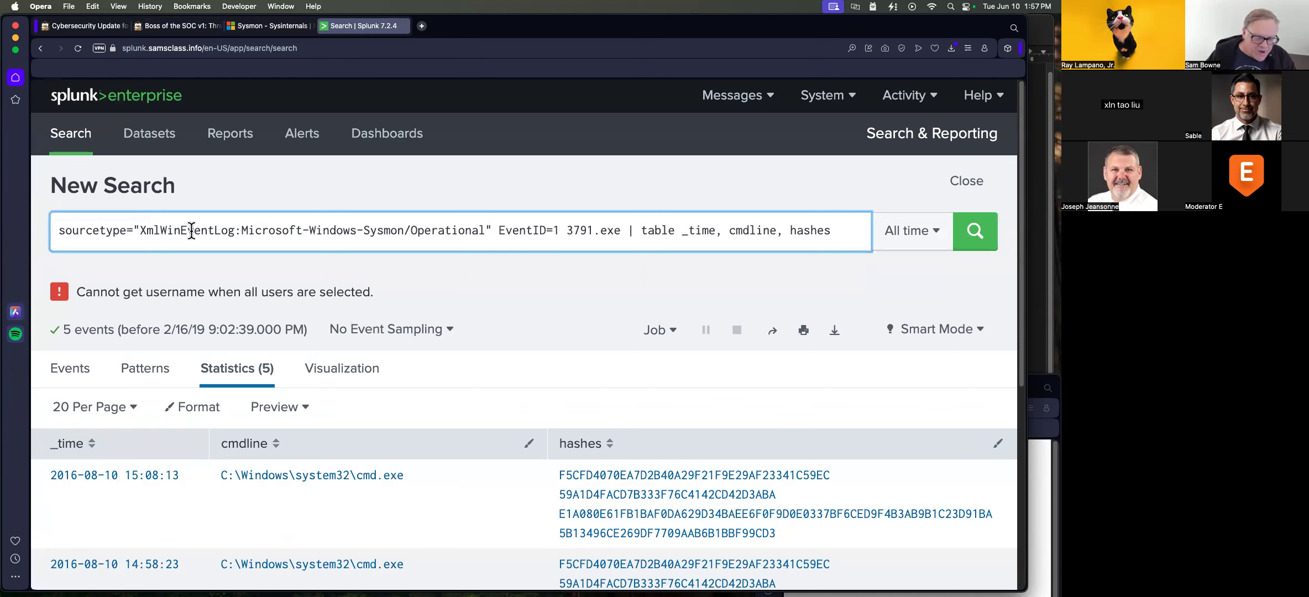
{"action": "key", "text": "super+a"}
{"action": "key", "text": "super+v"}
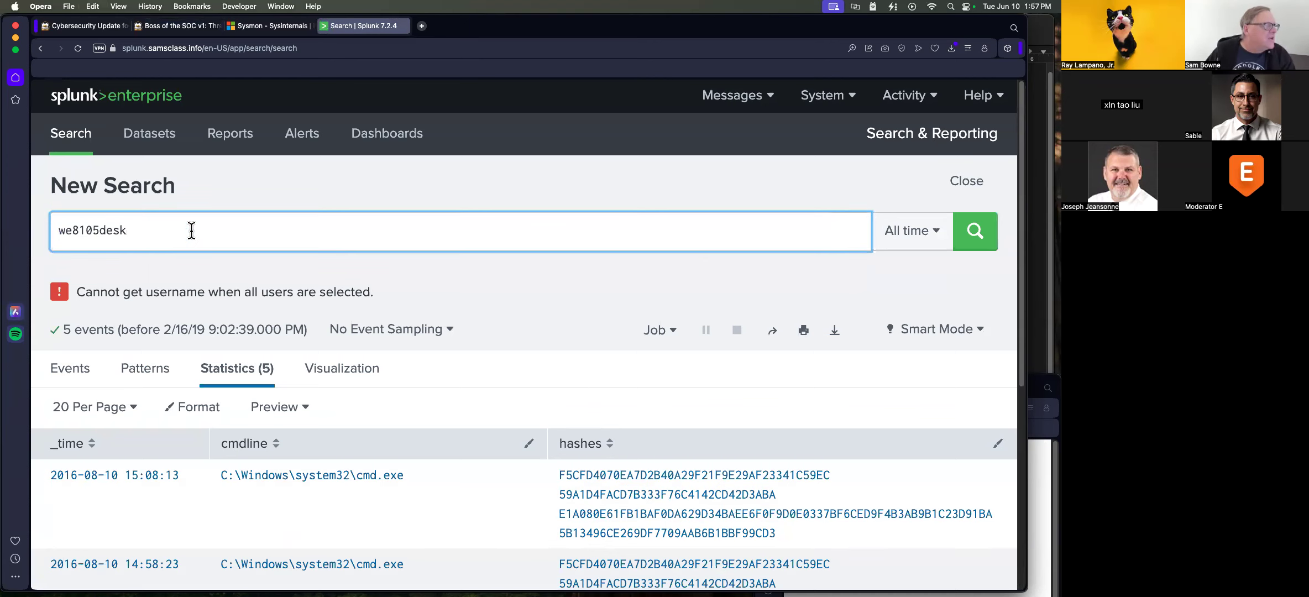
{"action": "left_click", "coordinate": [973, 239]}
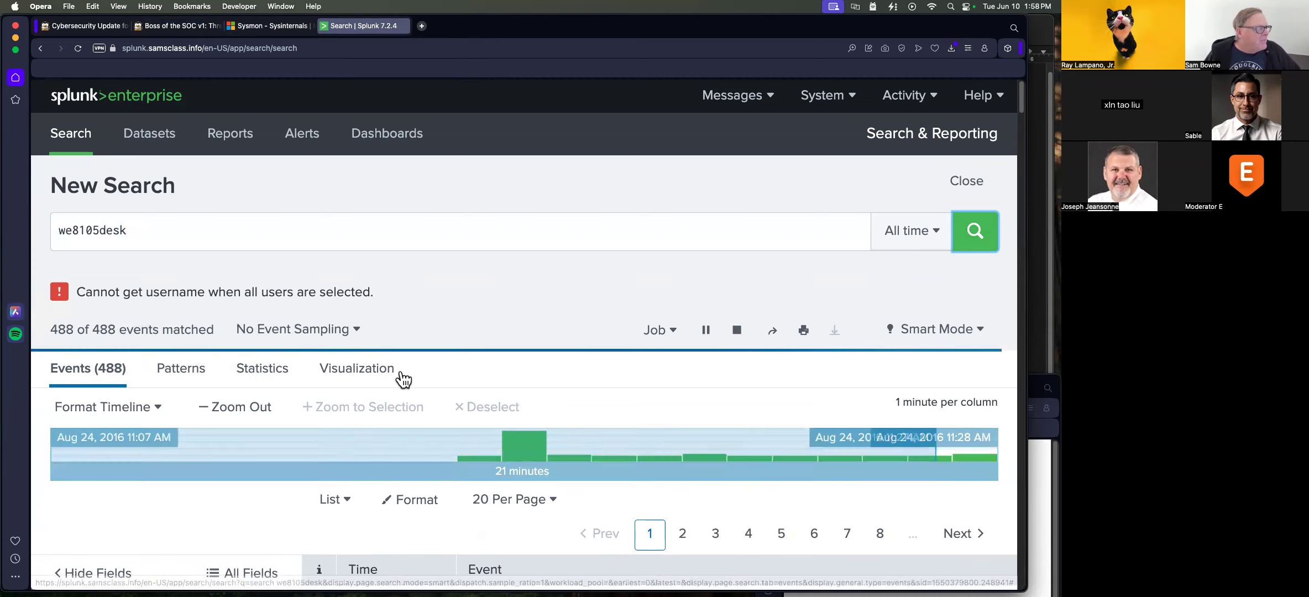
- Check the BOTSv1 4.1 hints and restrict the we8105desk events to the source stream:ldap
{"action": "left_click", "coordinate": [188, 27]}
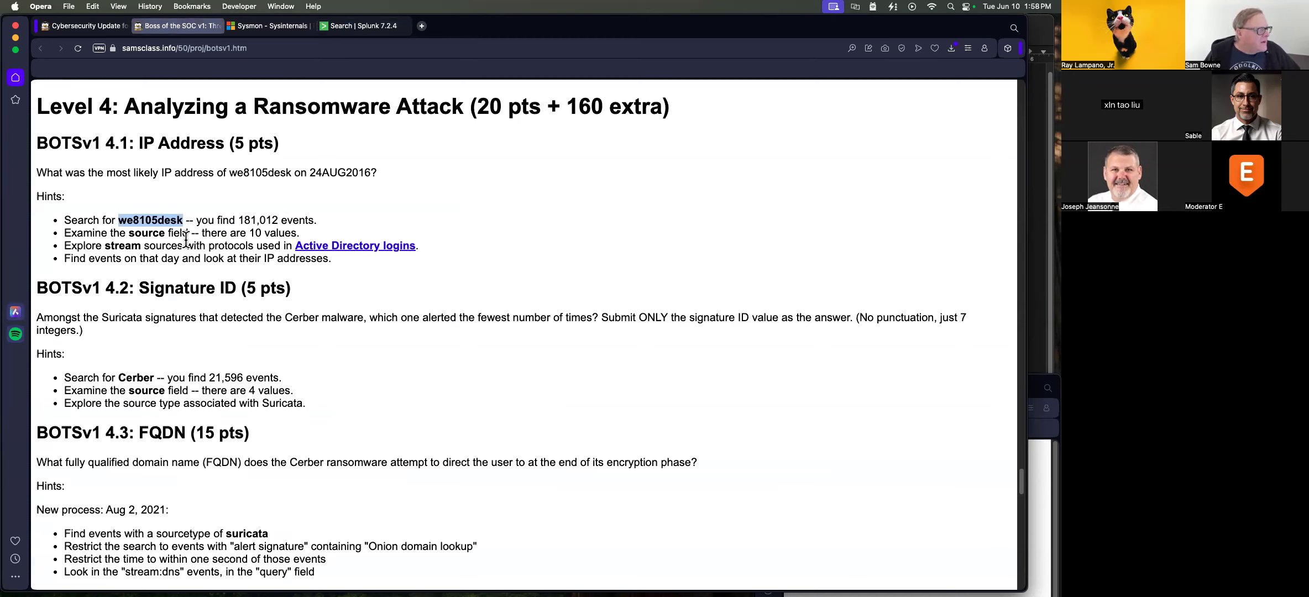
{"action": "left_click", "coordinate": [332, 26]}
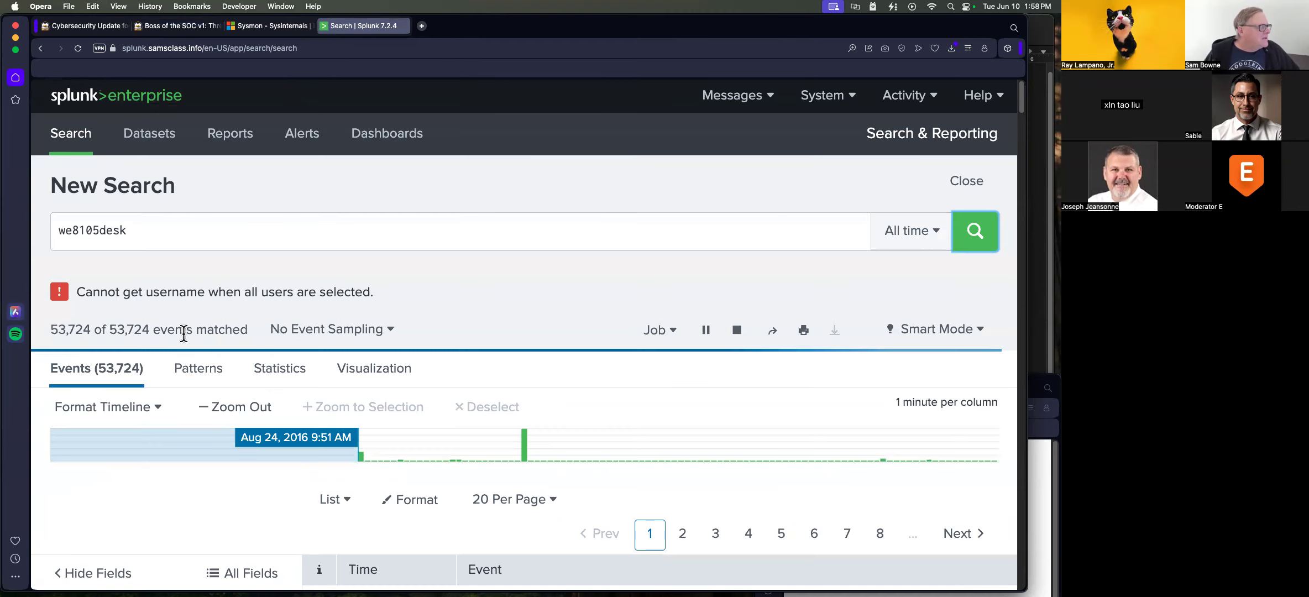
{"action": "scroll", "coordinate": [195, 381], "scroll_direction": "down", "scroll_amount": 5}
{"action": "scroll", "coordinate": [196, 382], "scroll_direction": "down", "scroll_amount": 10}
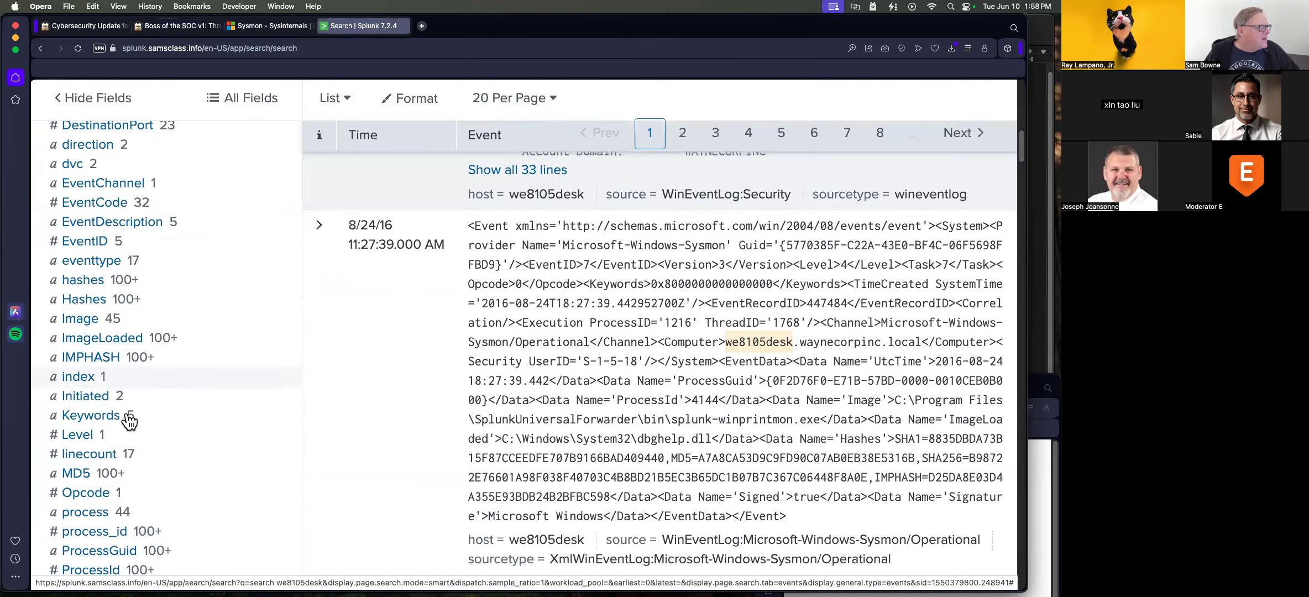
{"action": "scroll", "coordinate": [130, 430], "scroll_direction": "down", "scroll_amount": 5}
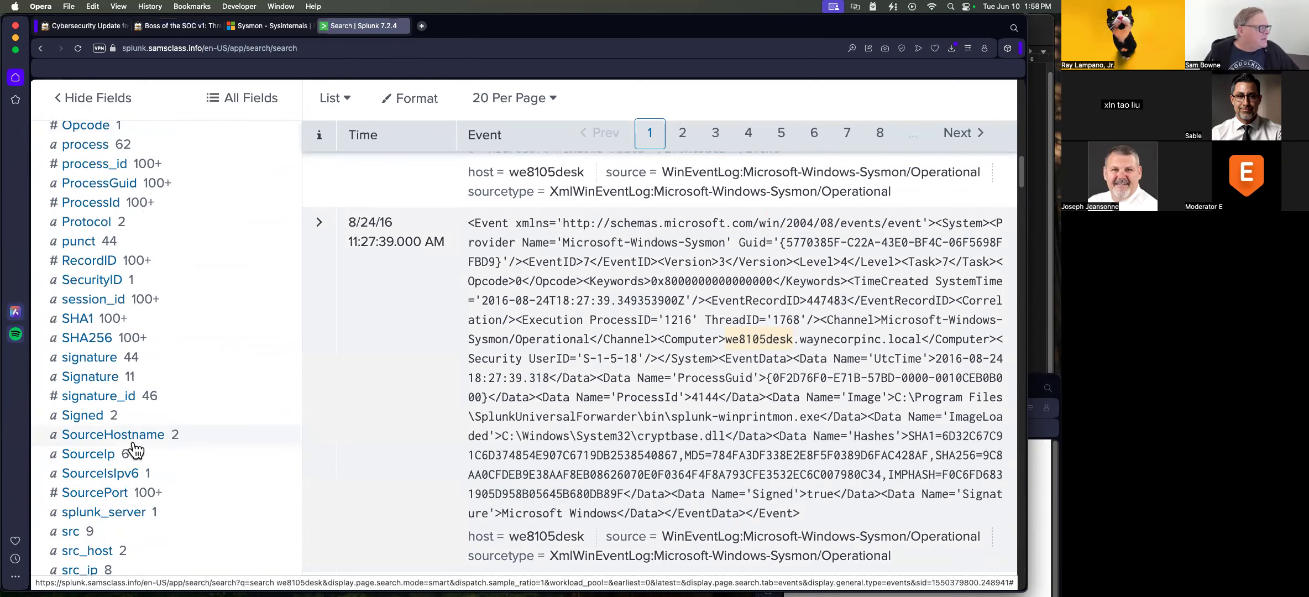
{"action": "scroll", "coordinate": [146, 449], "scroll_direction": "up", "scroll_amount": 15}
{"action": "left_click", "coordinate": [83, 412]}
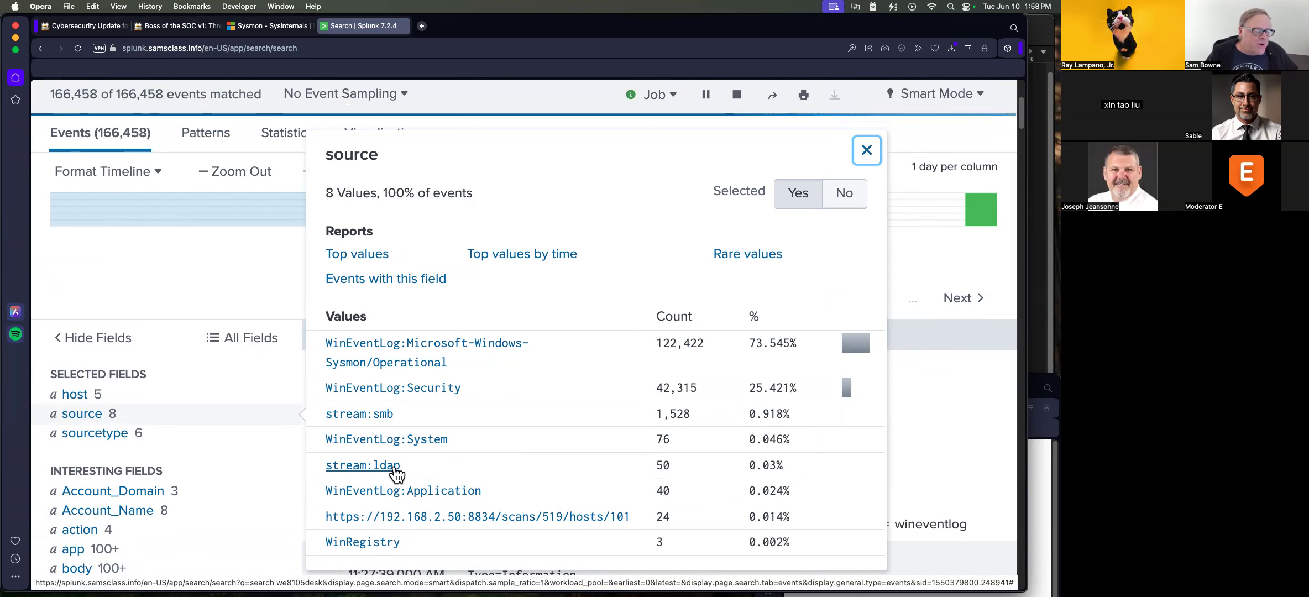
{"action": "left_click", "coordinate": [376, 440]}
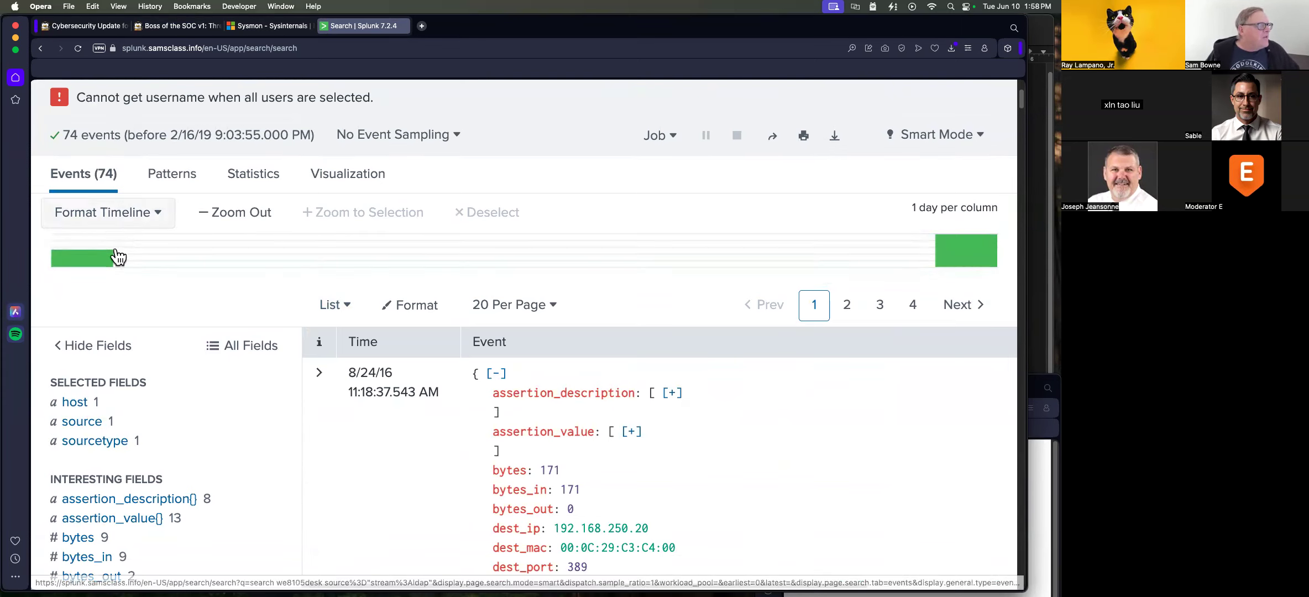
- Examine the src_ip and dest_ip field values of the LDAP events
{"action": "scroll", "coordinate": [209, 427], "scroll_direction": "down", "scroll_amount": 3}
{"action": "scroll", "coordinate": [209, 427], "scroll_direction": "down", "scroll_amount": 7}
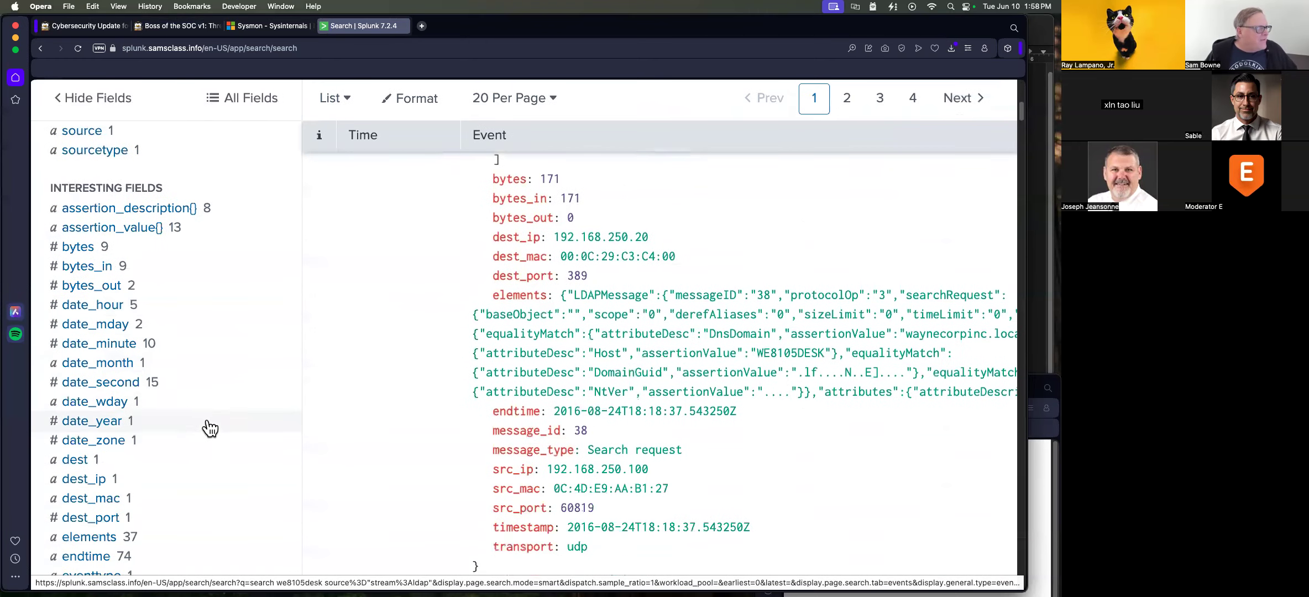
{"action": "scroll", "coordinate": [209, 427], "scroll_direction": "down", "scroll_amount": 2}
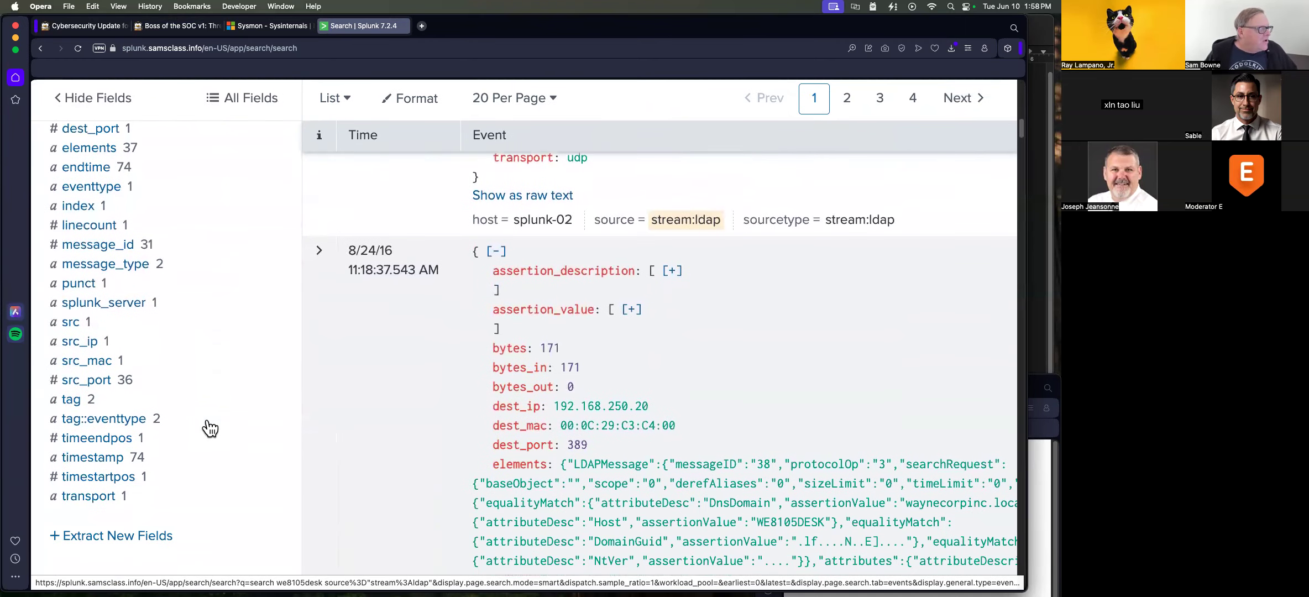
{"action": "left_click", "coordinate": [80, 341]}
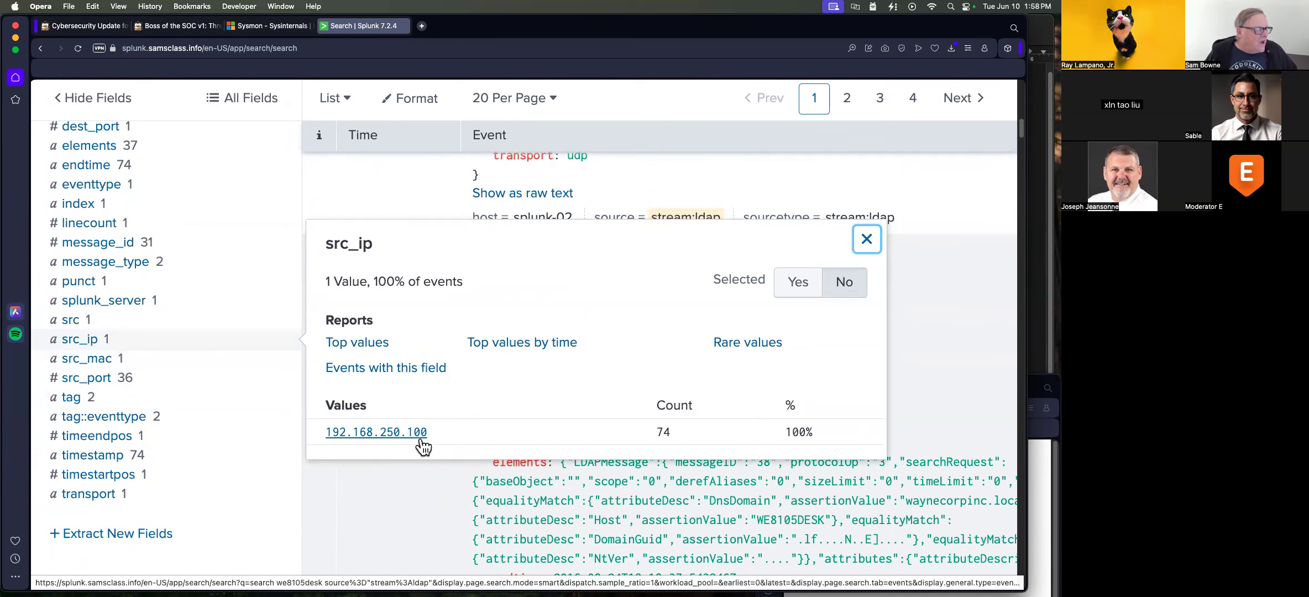
{"action": "scroll", "coordinate": [227, 398], "scroll_direction": "up", "scroll_amount": 3}
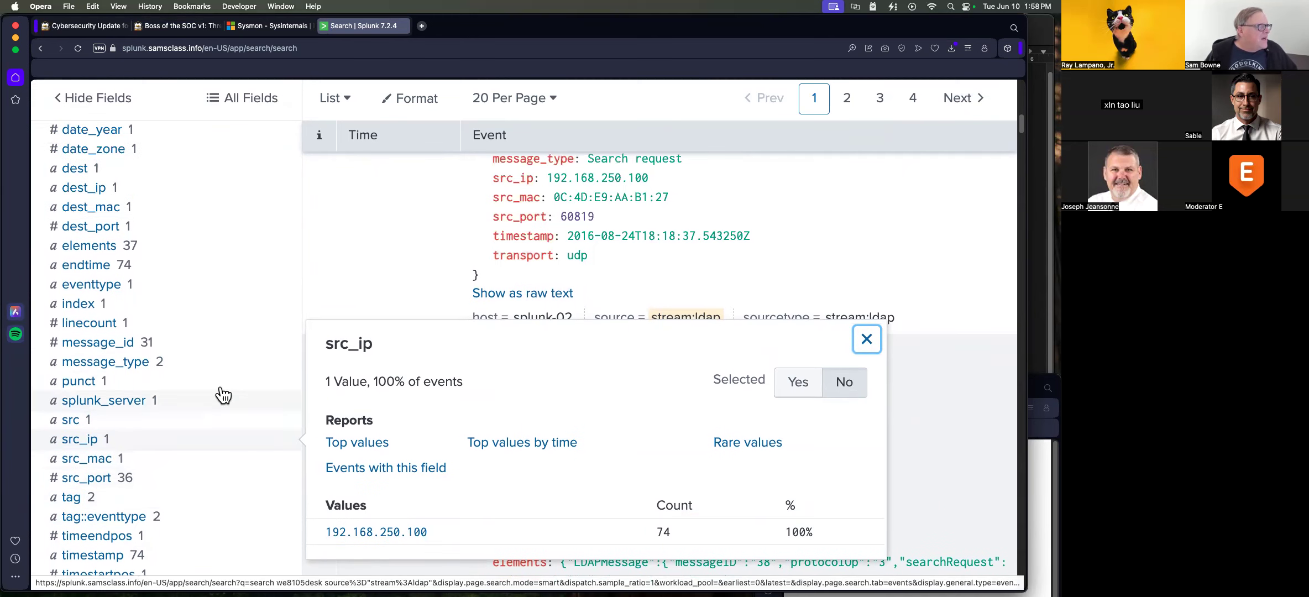
{"action": "left_click", "coordinate": [102, 188]}
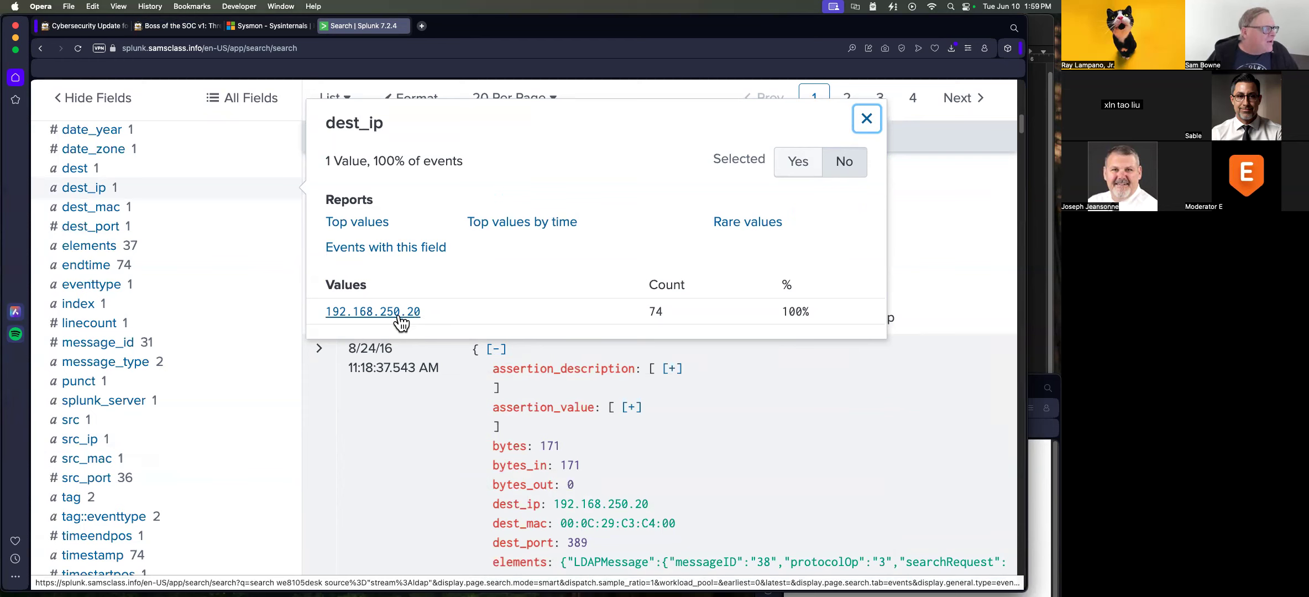
- Reopen the src_ip field's values and copy the address 192.168.250.100
{"action": "scroll", "coordinate": [179, 394], "scroll_direction": "down", "scroll_amount": 1}
{"action": "scroll", "coordinate": [179, 394], "scroll_direction": "down", "scroll_amount": 5}
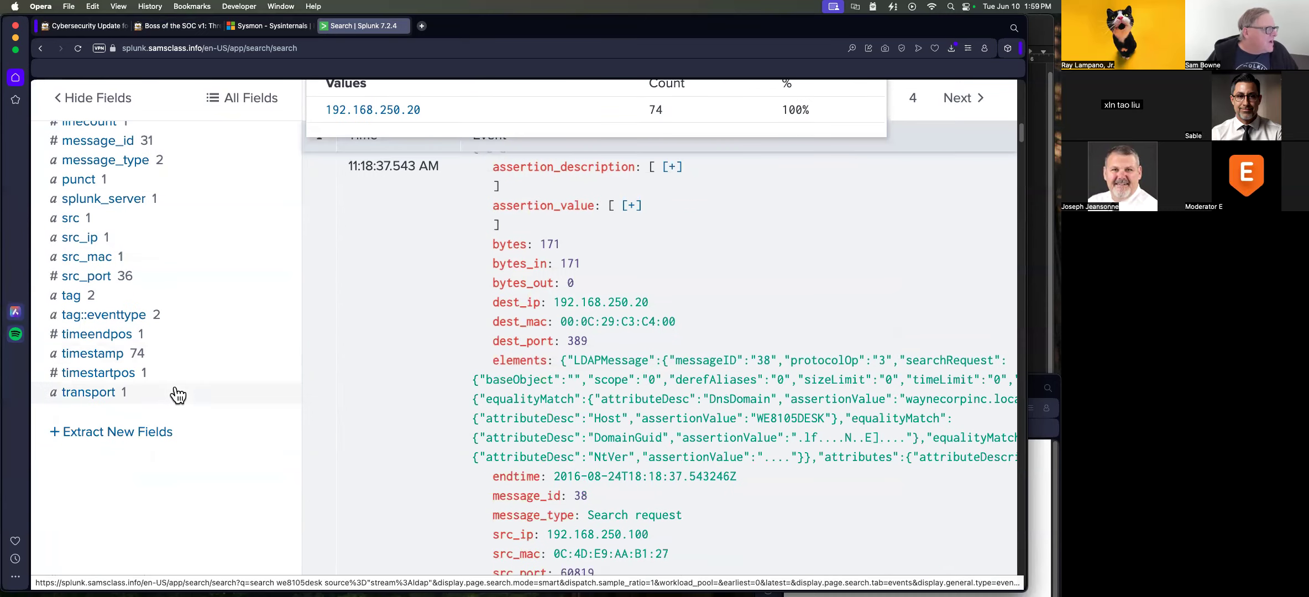
{"action": "left_click", "coordinate": [79, 241]}
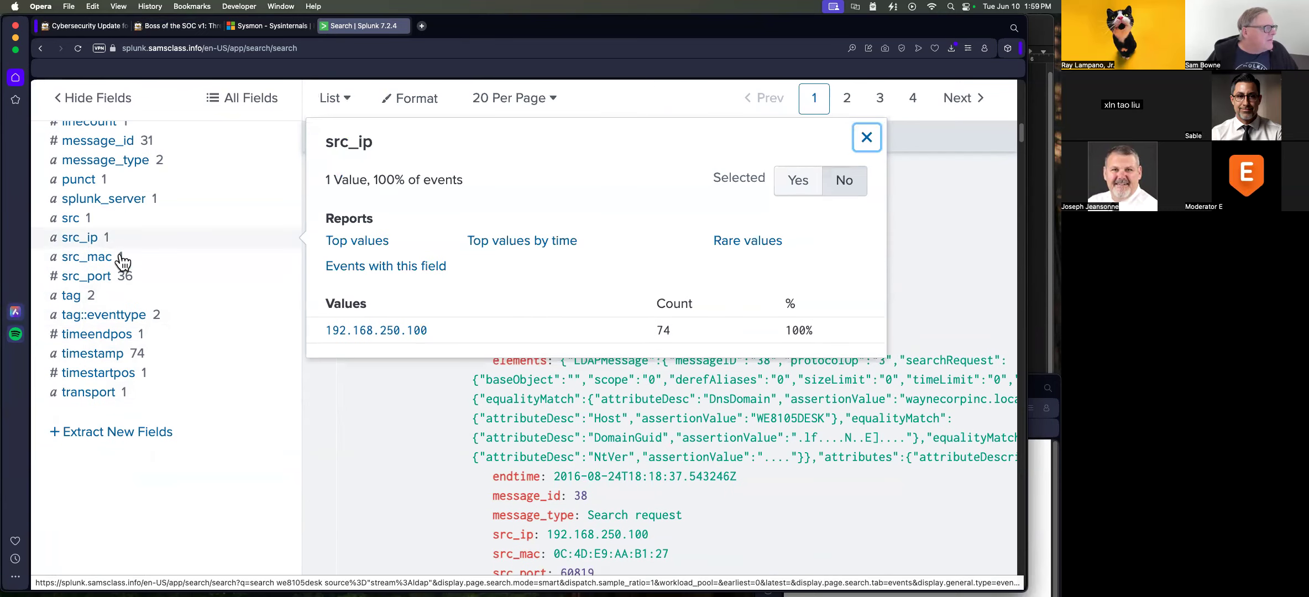
{"action": "left_click_drag", "start_coordinate": [454, 333], "coordinate": [325, 331]}
{"action": "key", "text": "super+c"}
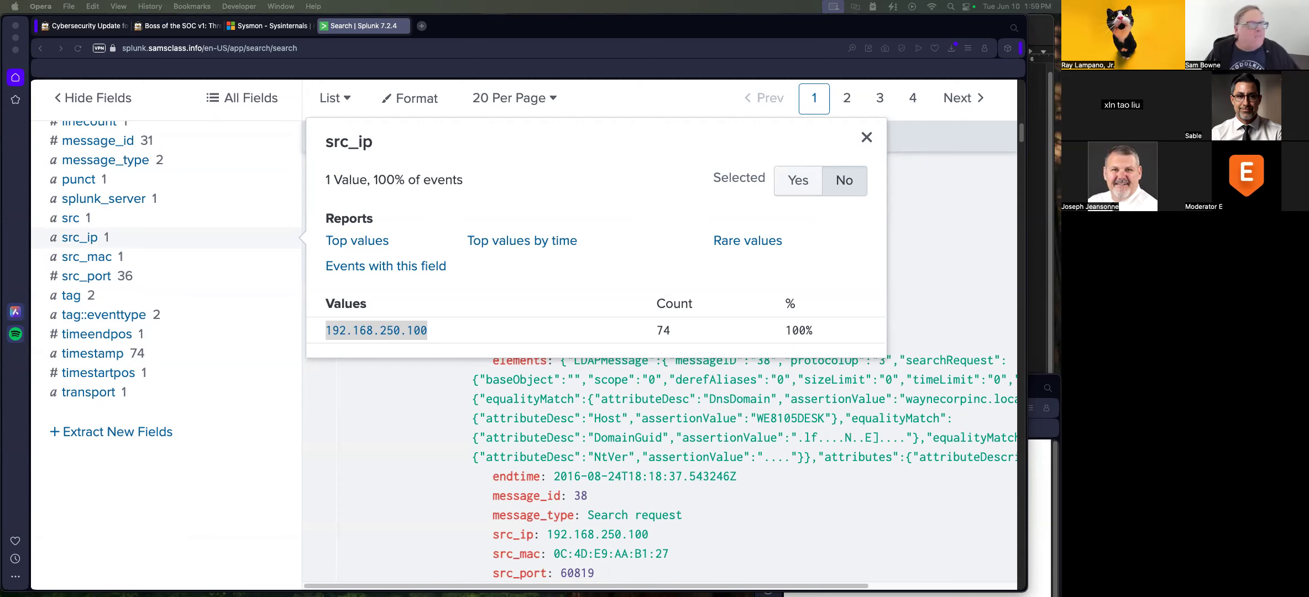
- Read the BOTSv1 4.2 question and hints and run a new search for Cerber
{"action": "left_click", "coordinate": [168, 27]}
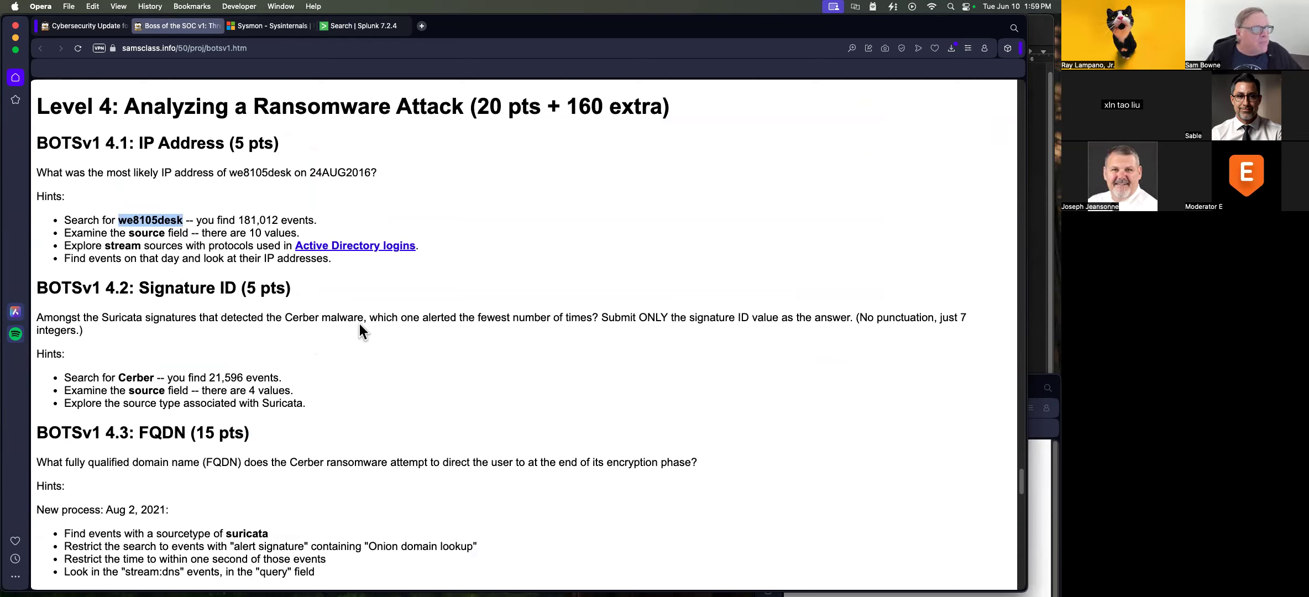
{"action": "left_click", "coordinate": [348, 26]}
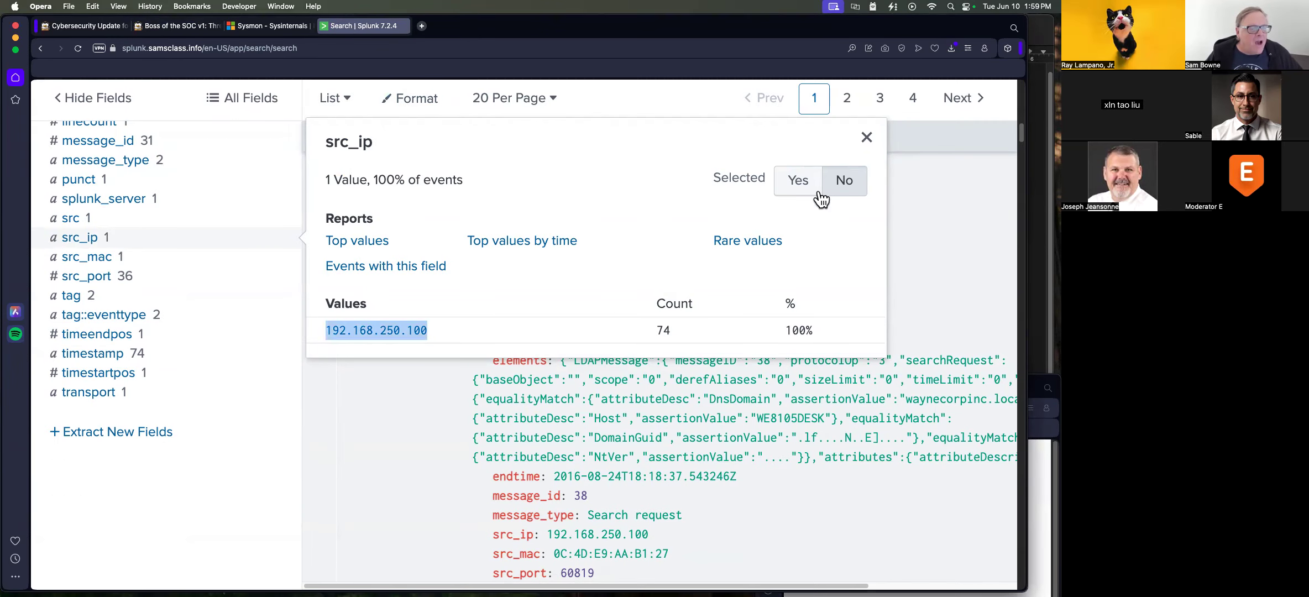
{"action": "left_click", "coordinate": [867, 138]}
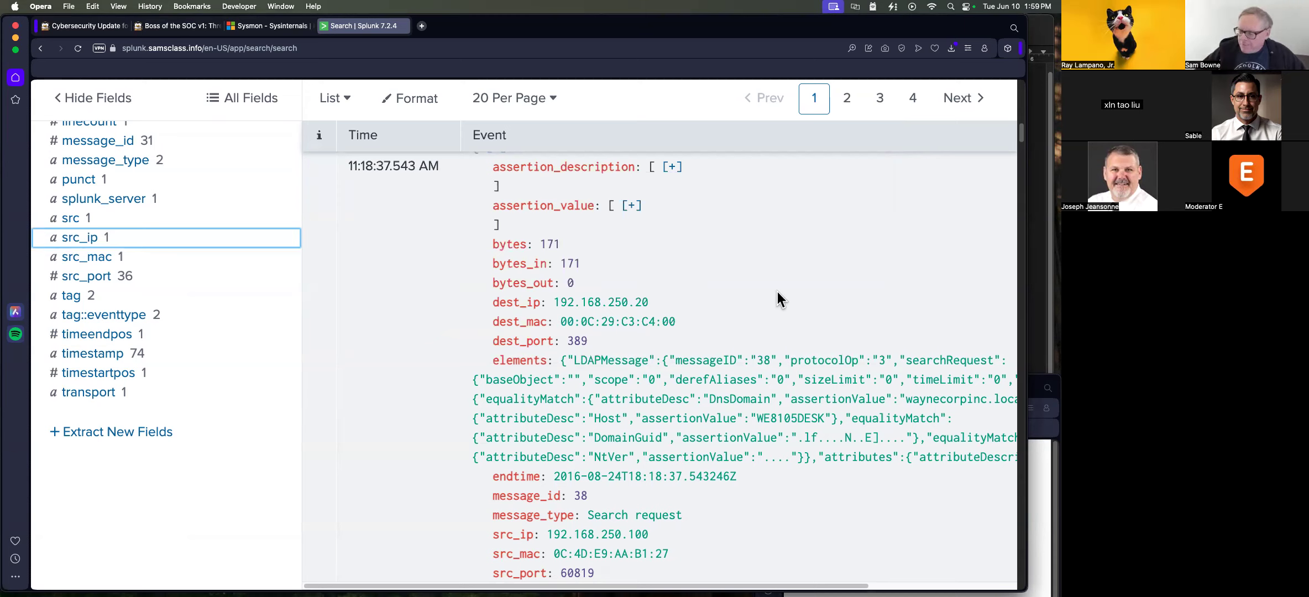
{"action": "scroll", "coordinate": [706, 335], "scroll_direction": "up", "scroll_amount": 10}
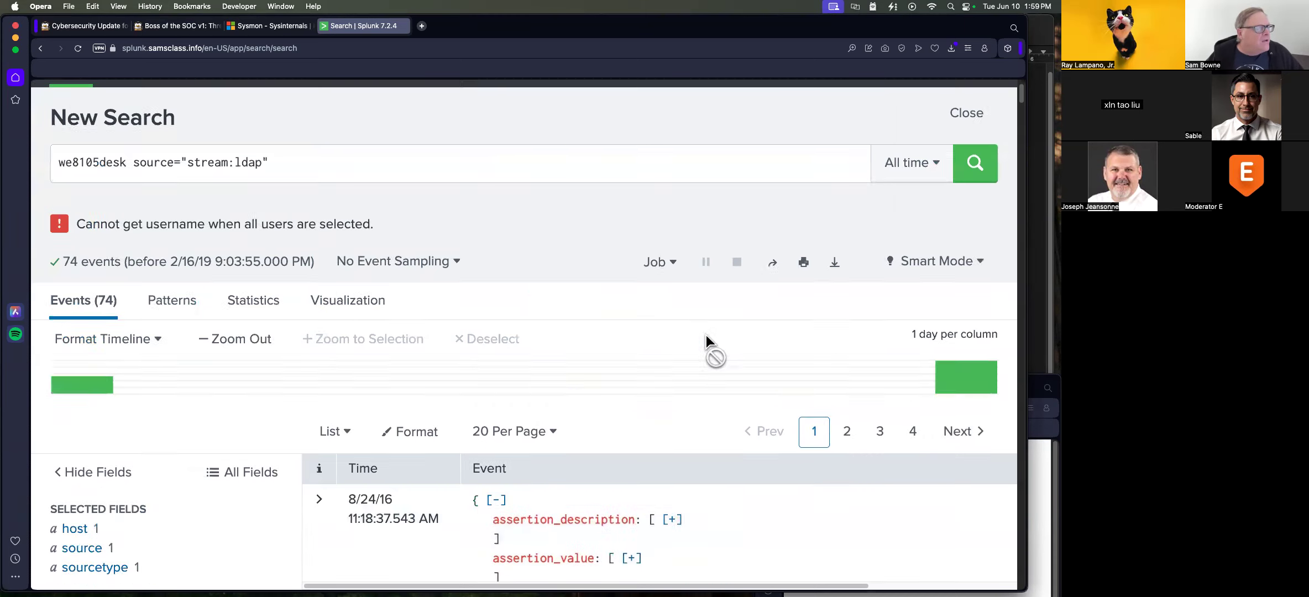
{"action": "scroll", "coordinate": [706, 336], "scroll_direction": "up", "scroll_amount": 2}
{"action": "left_click", "coordinate": [274, 230]}
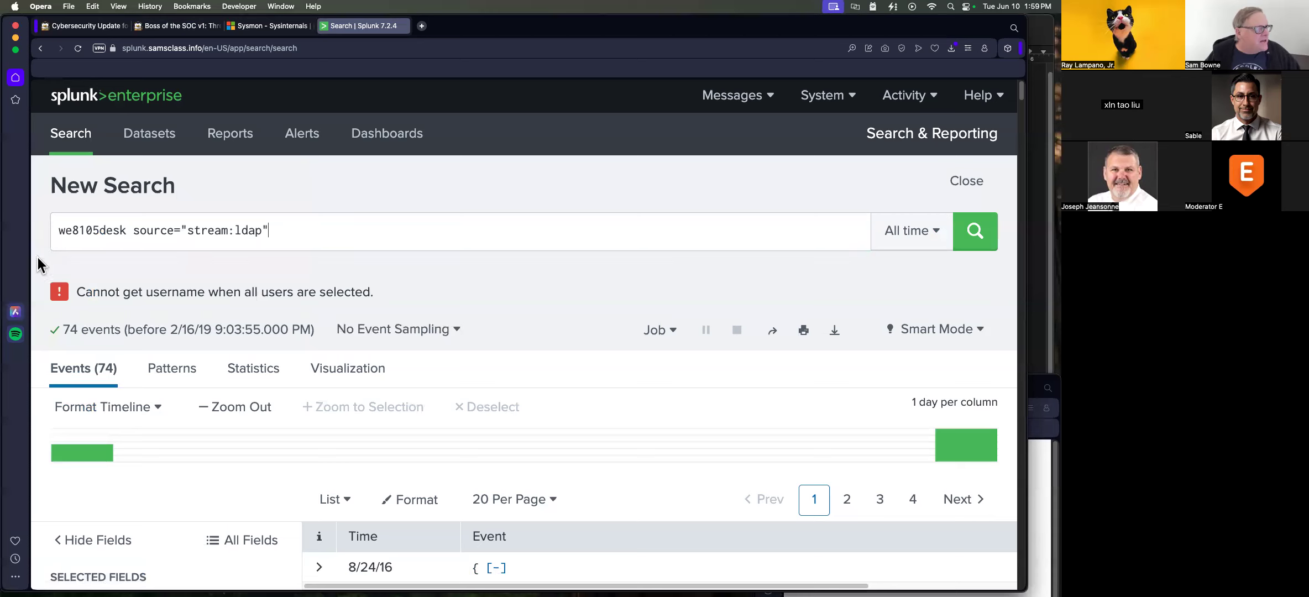
{"action": "key", "text": "super+a"}
{"action": "type", "text": "Cer"}
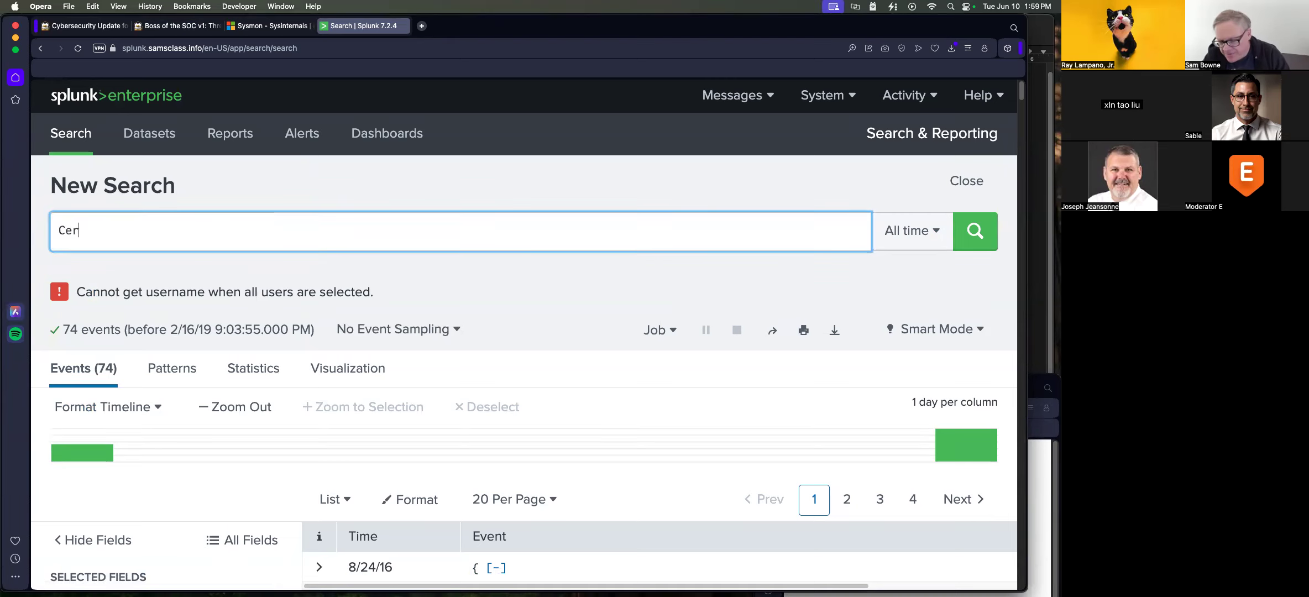
{"action": "left_click", "coordinate": [973, 238]}
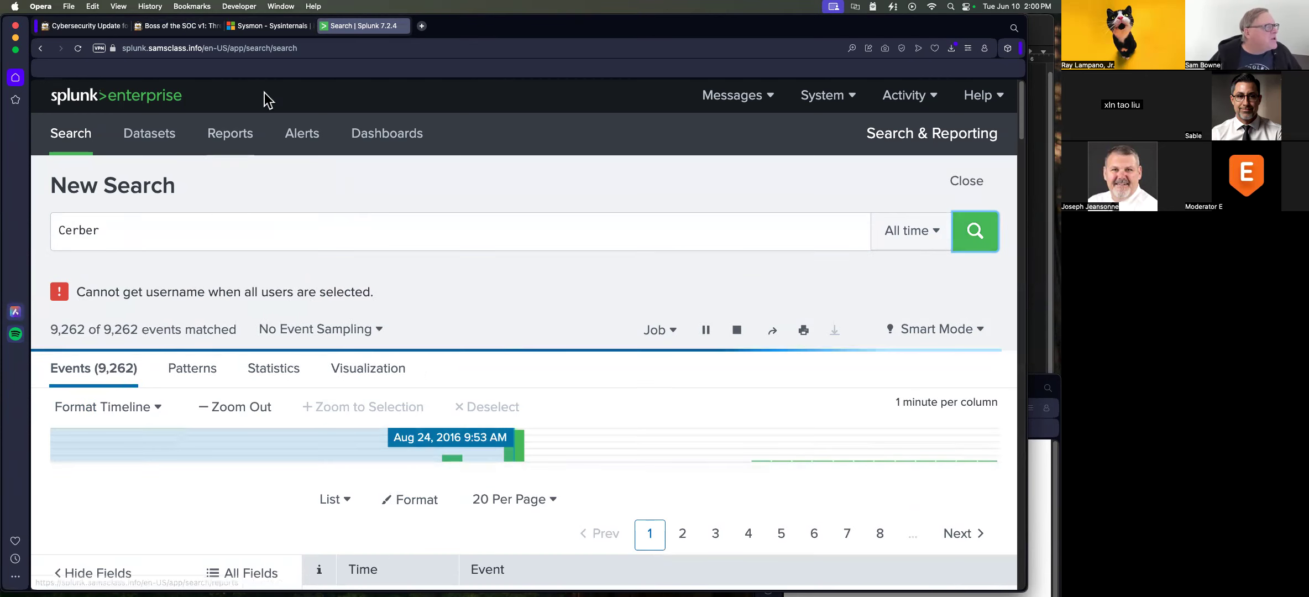
- Check the 4.2 hints and restrict the Cerber events to the source /var/log/suricata/eve.json
{"action": "left_click", "coordinate": [178, 26]}
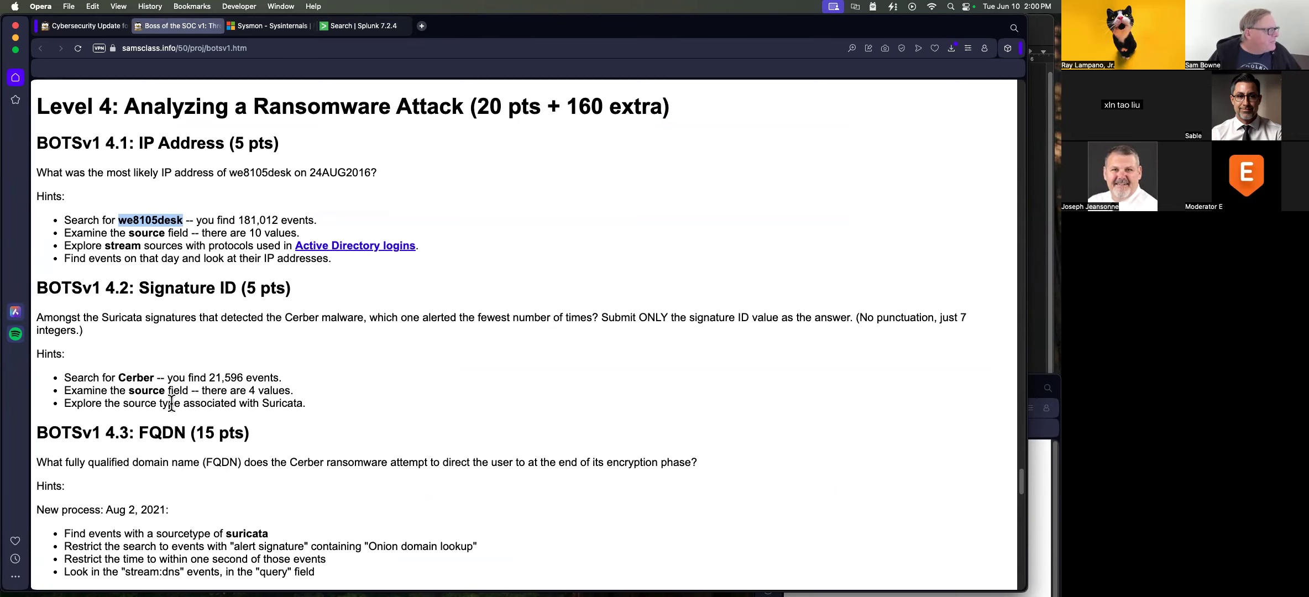
{"action": "left_click", "coordinate": [365, 27]}
{"action": "scroll", "coordinate": [277, 392], "scroll_direction": "down", "scroll_amount": 5}
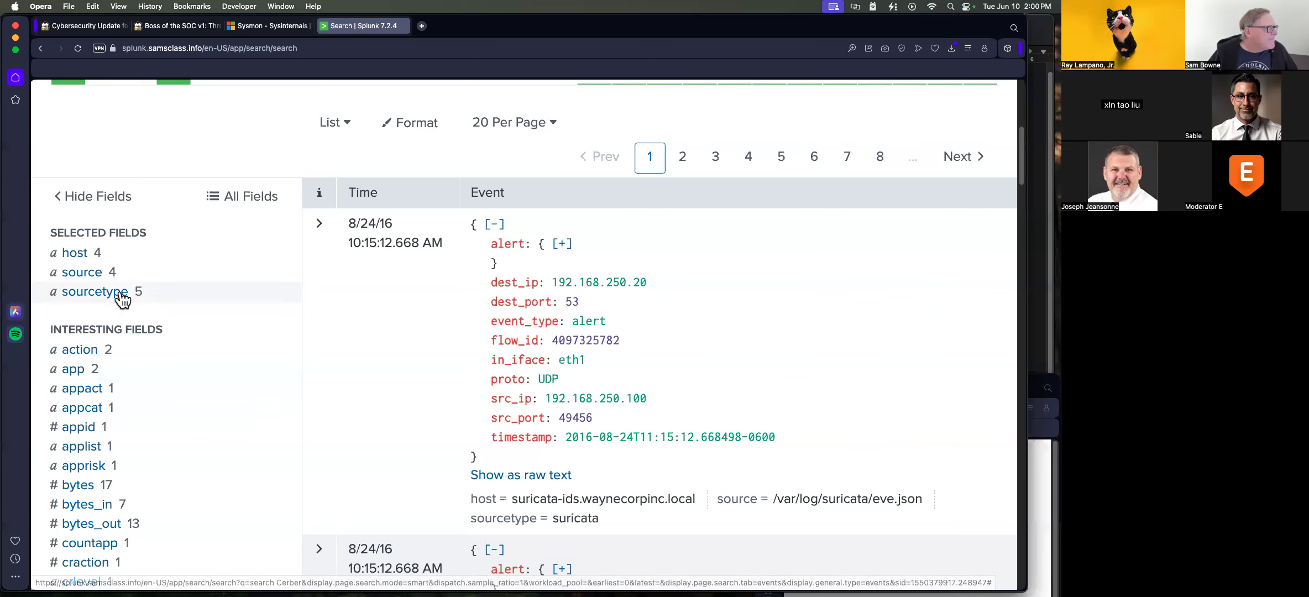
{"action": "left_click", "coordinate": [83, 272]}
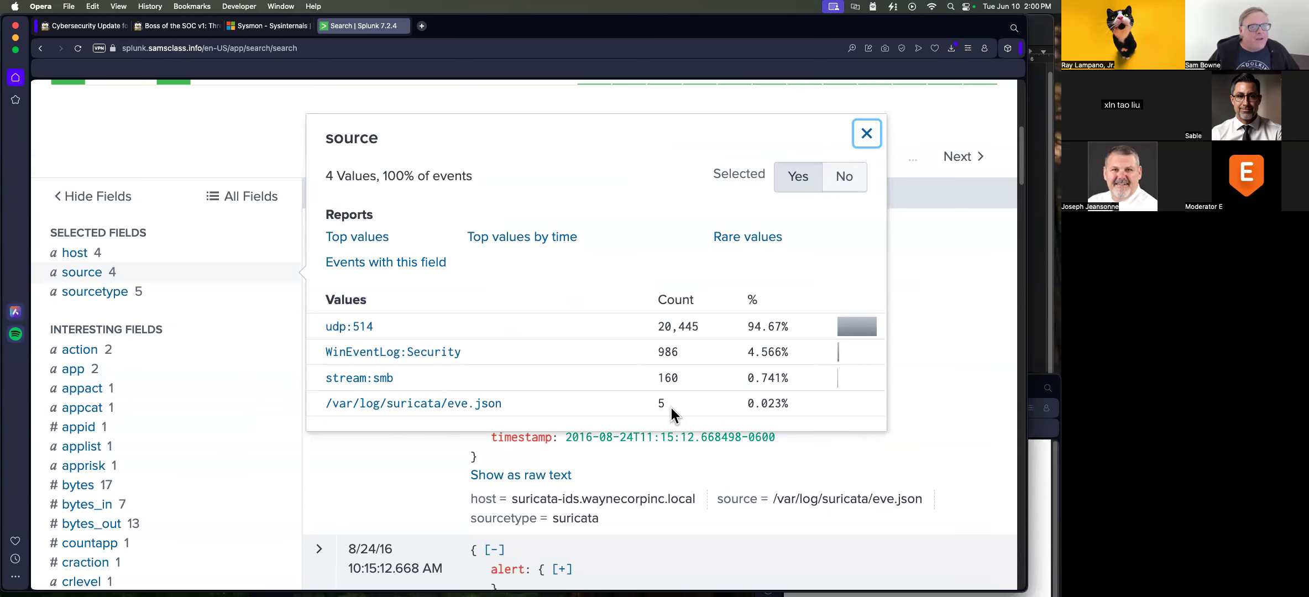
{"action": "left_click", "coordinate": [430, 408]}
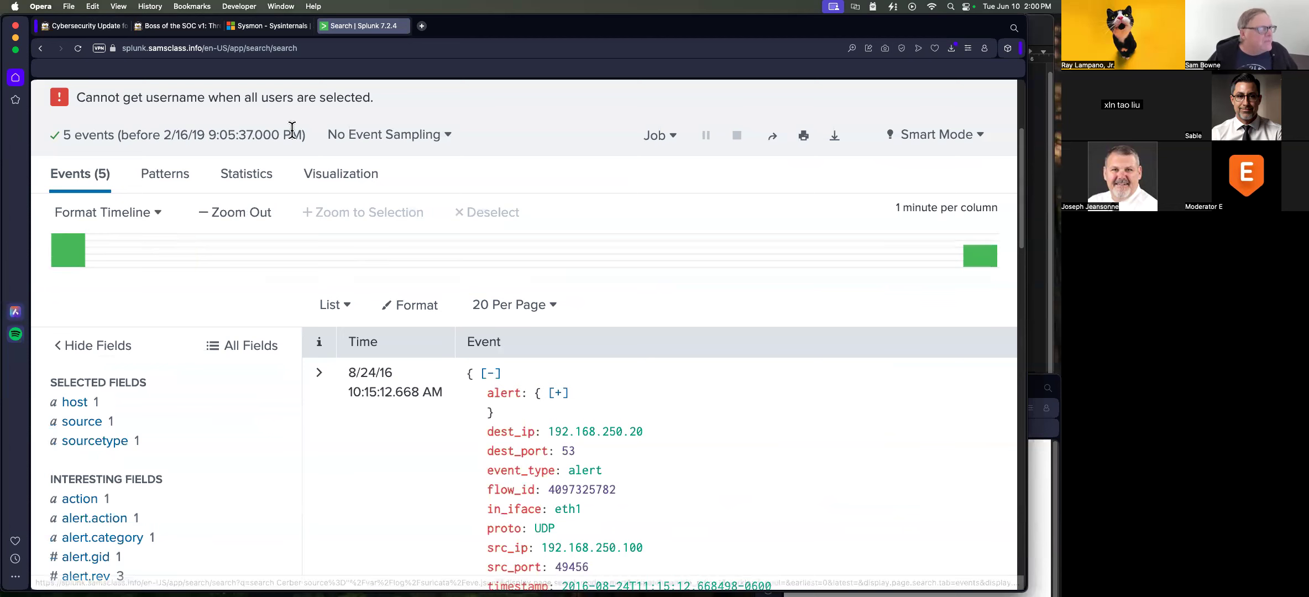
- Reread the 4.2 question and examine the alert.signature_id values and their counts in the Suricata events
{"action": "left_click", "coordinate": [169, 32]}
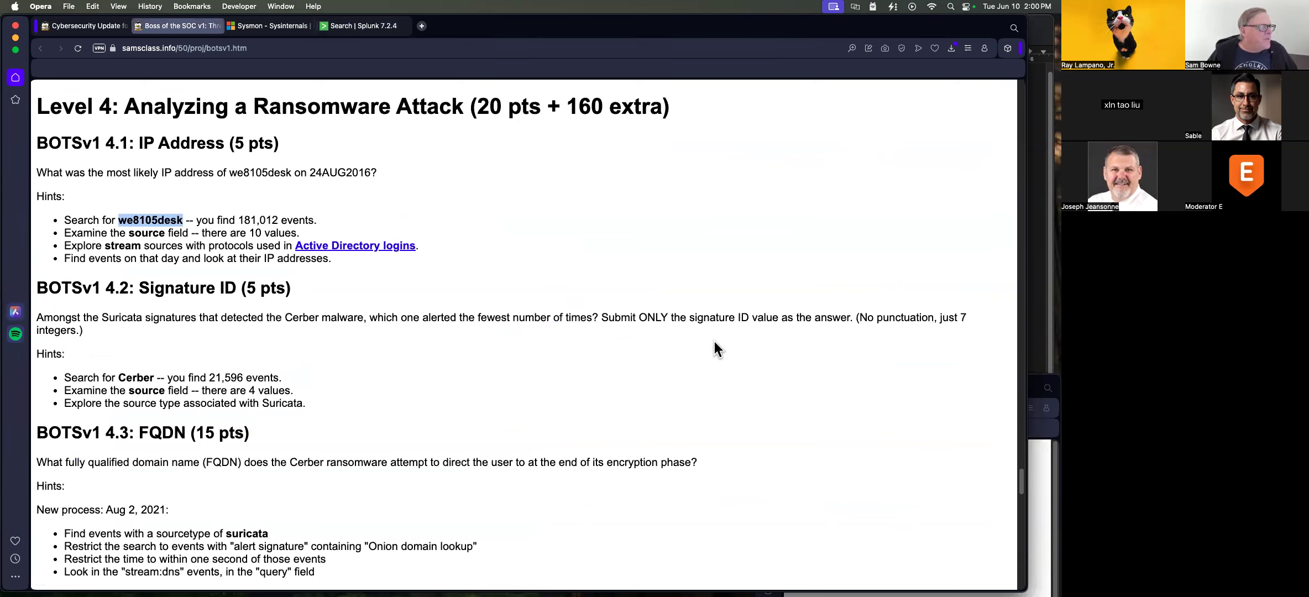
{"action": "left_click", "coordinate": [338, 26]}
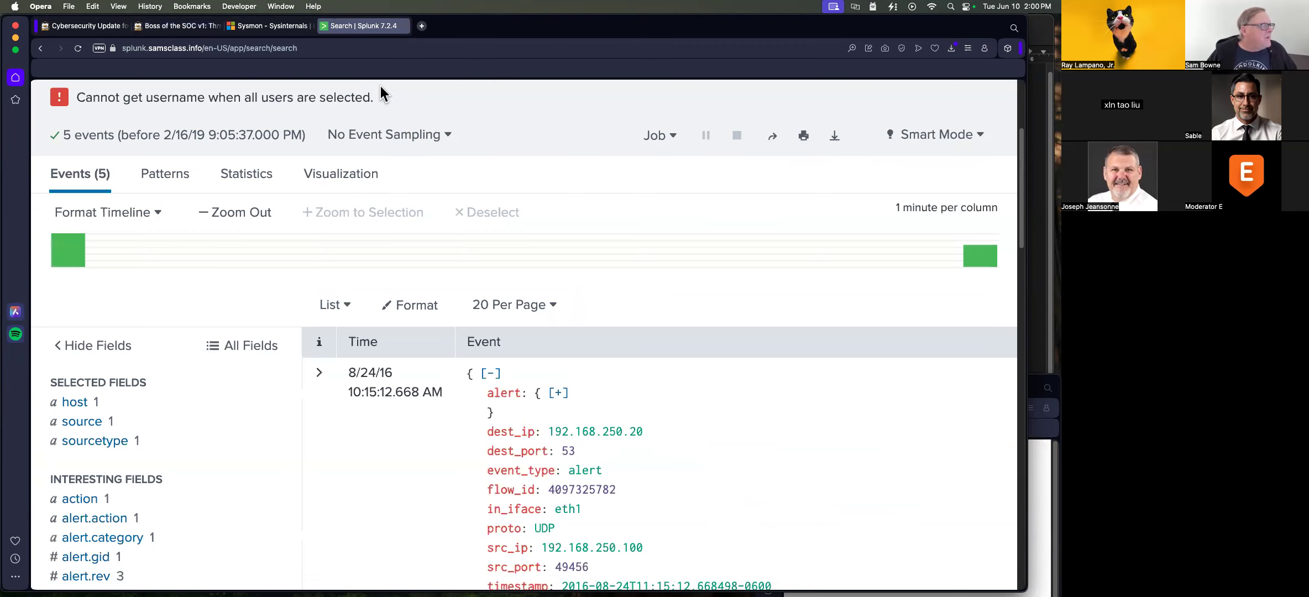
{"action": "key", "text": "super+plus"}
{"action": "scroll", "coordinate": [116, 372], "scroll_direction": "down", "scroll_amount": 2}
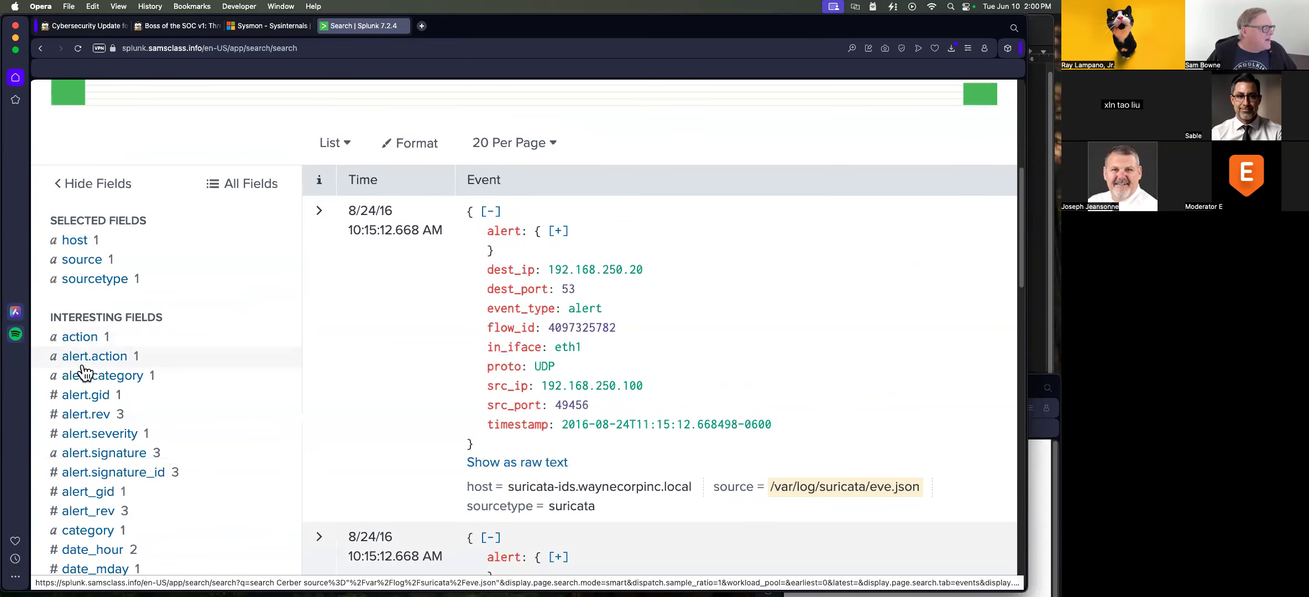
{"action": "left_click", "coordinate": [123, 474]}
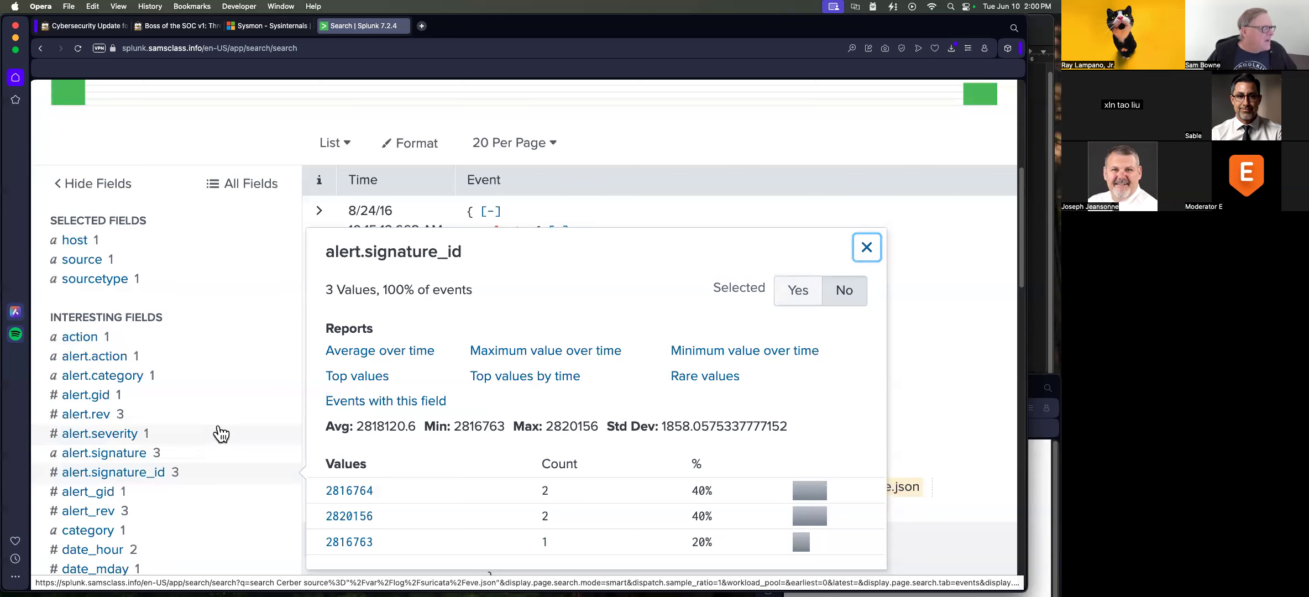
- Read the BOTSv1 4.3 FQDN question with its hints and return to the Splunk results
{"action": "left_click", "coordinate": [180, 28]}
{"action": "scroll", "coordinate": [292, 323], "scroll_direction": "down", "scroll_amount": 5}
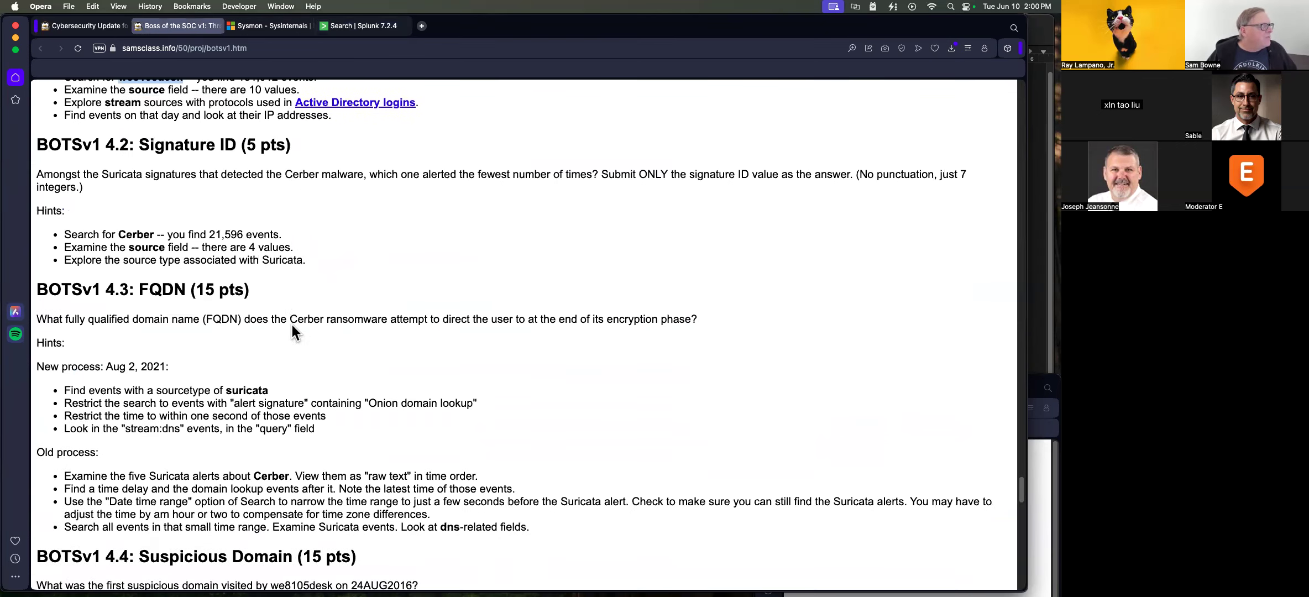
{"action": "scroll", "coordinate": [293, 323], "scroll_direction": "down", "scroll_amount": 2}
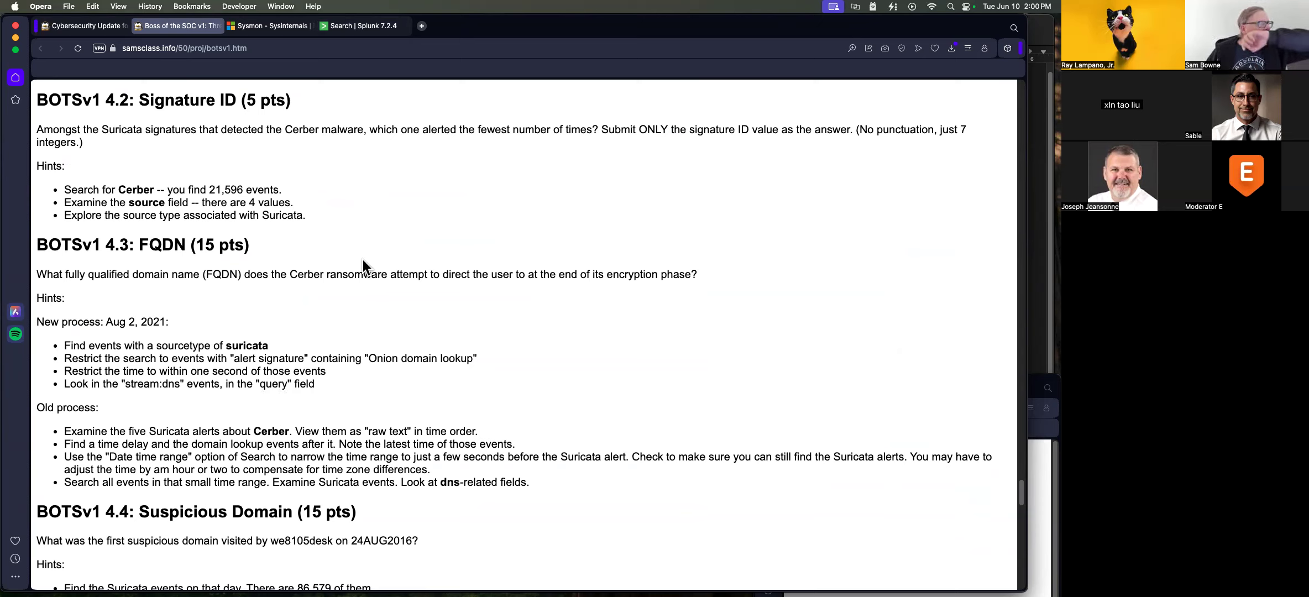
{"action": "left_click", "coordinate": [344, 29]}
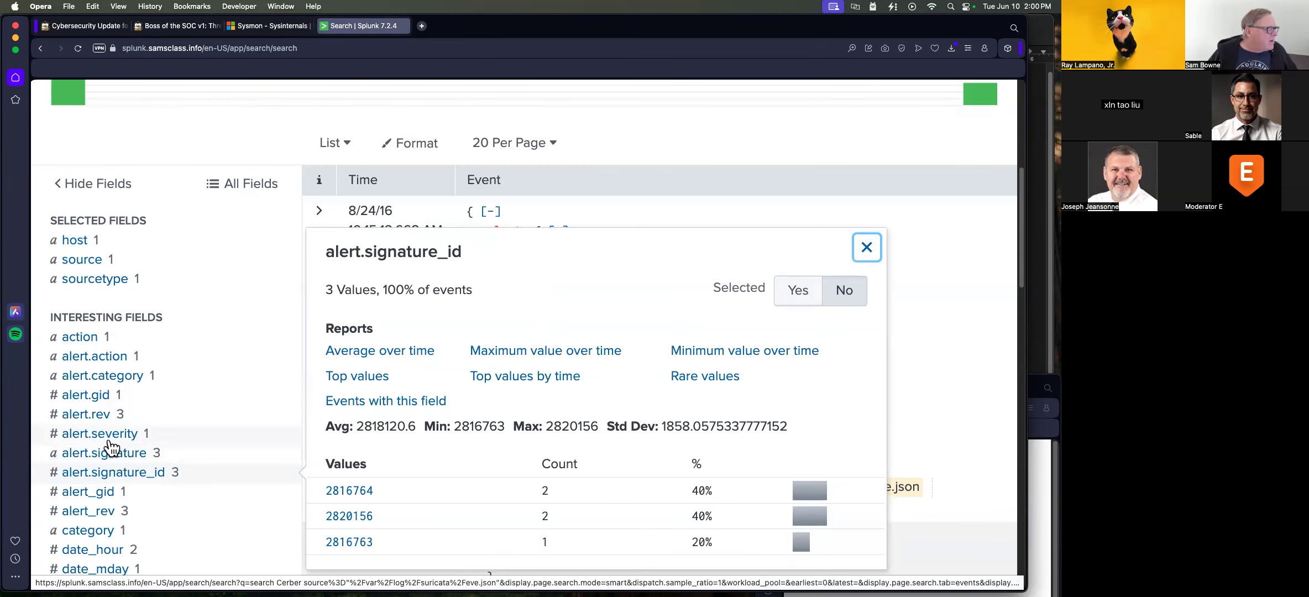
- Examine the alert.signature values and their counts in the Suricata Cerber events
{"action": "left_click", "coordinate": [111, 457]}
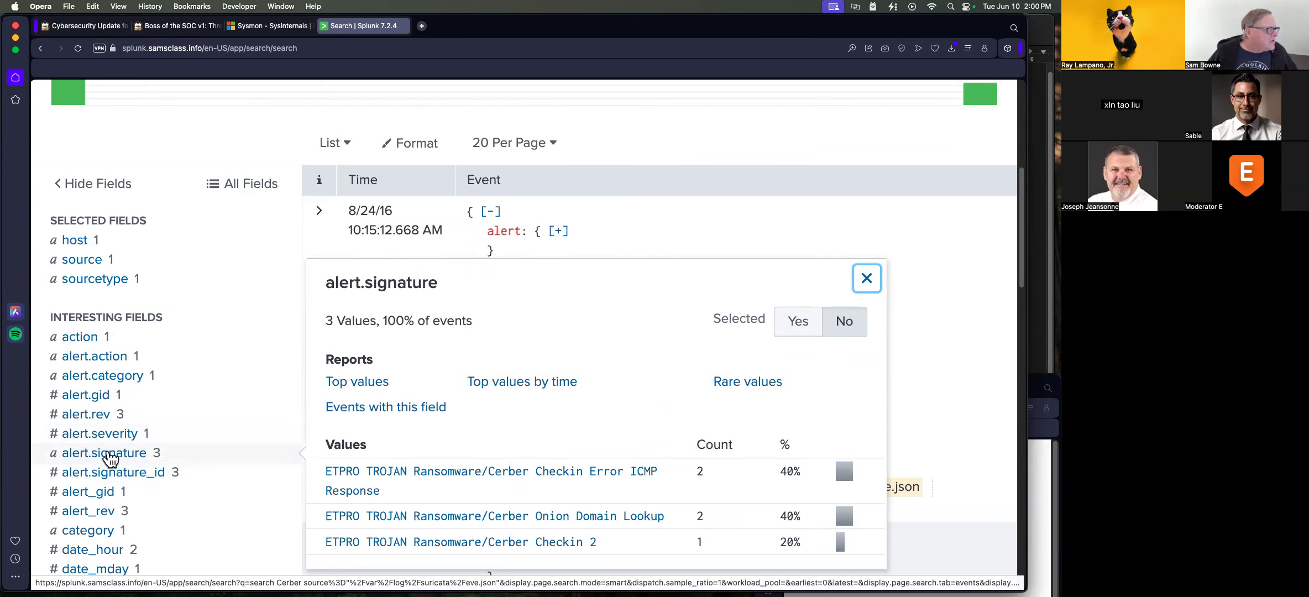
{"action": "scroll", "coordinate": [614, 477], "scroll_direction": "down", "scroll_amount": 2}
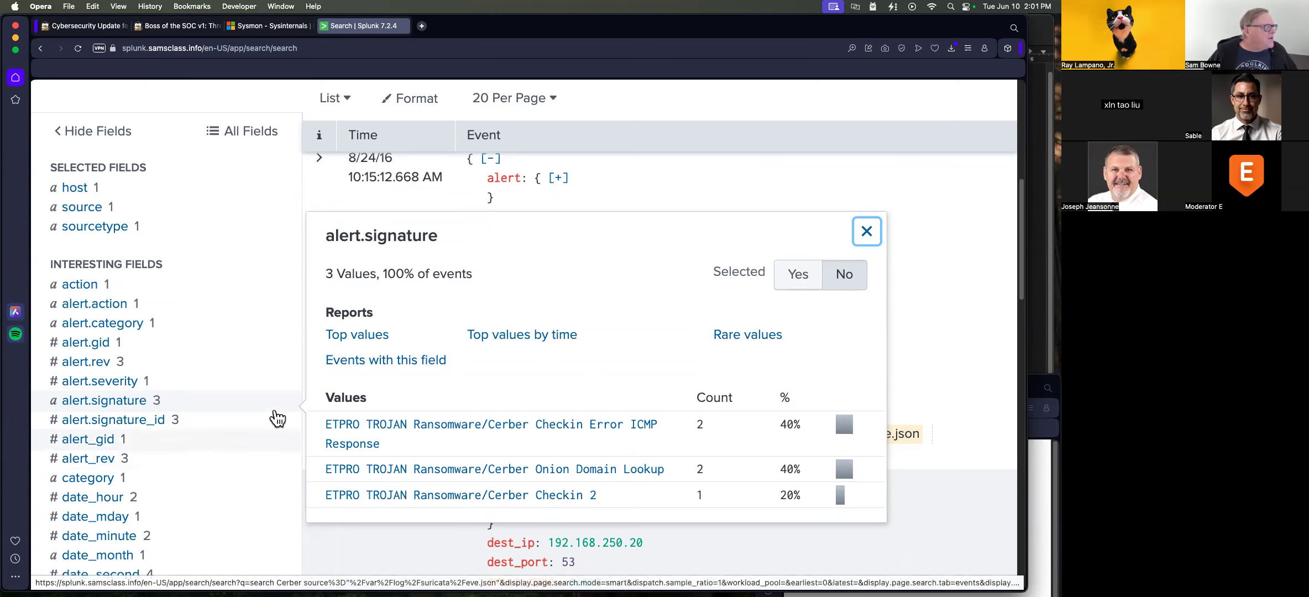
{"action": "left_click_drag", "start_coordinate": [439, 237], "coordinate": [321, 238]}
- Extend the Cerber search with "| table _time, alert.signature" and run it
{"action": "scroll", "coordinate": [529, 312], "scroll_direction": "up", "scroll_amount": 10}
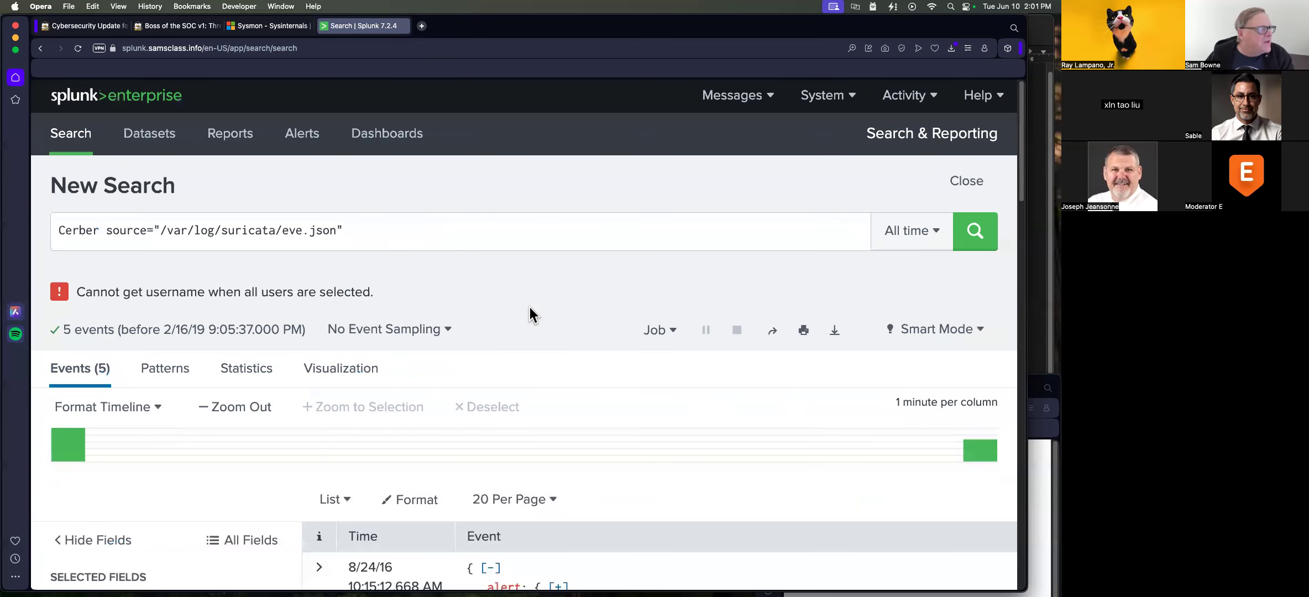
{"action": "left_click", "coordinate": [398, 236]}
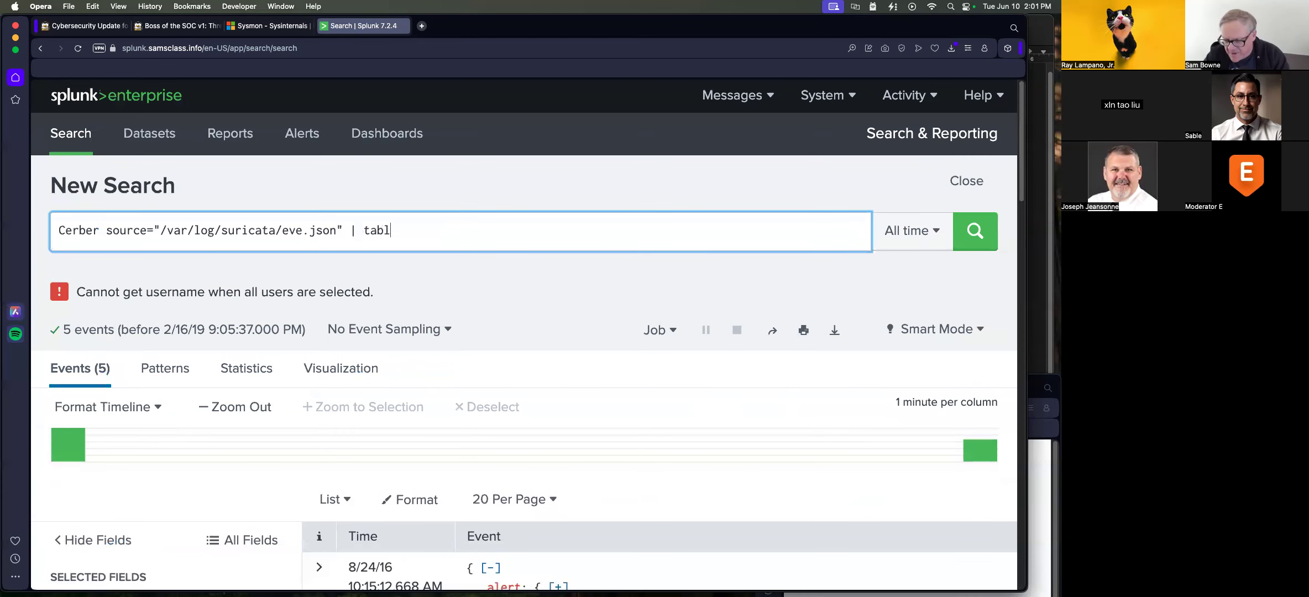
{"action": "type", "text": "| table _time, alert.signature"}
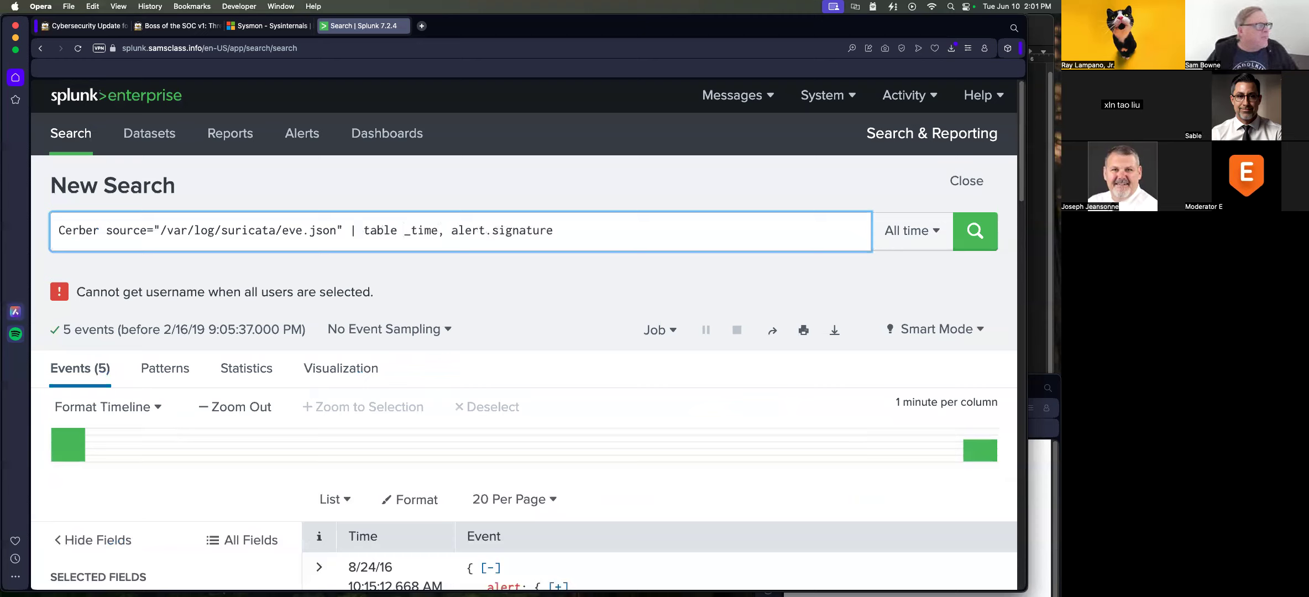
{"action": "left_click", "coordinate": [976, 231]}
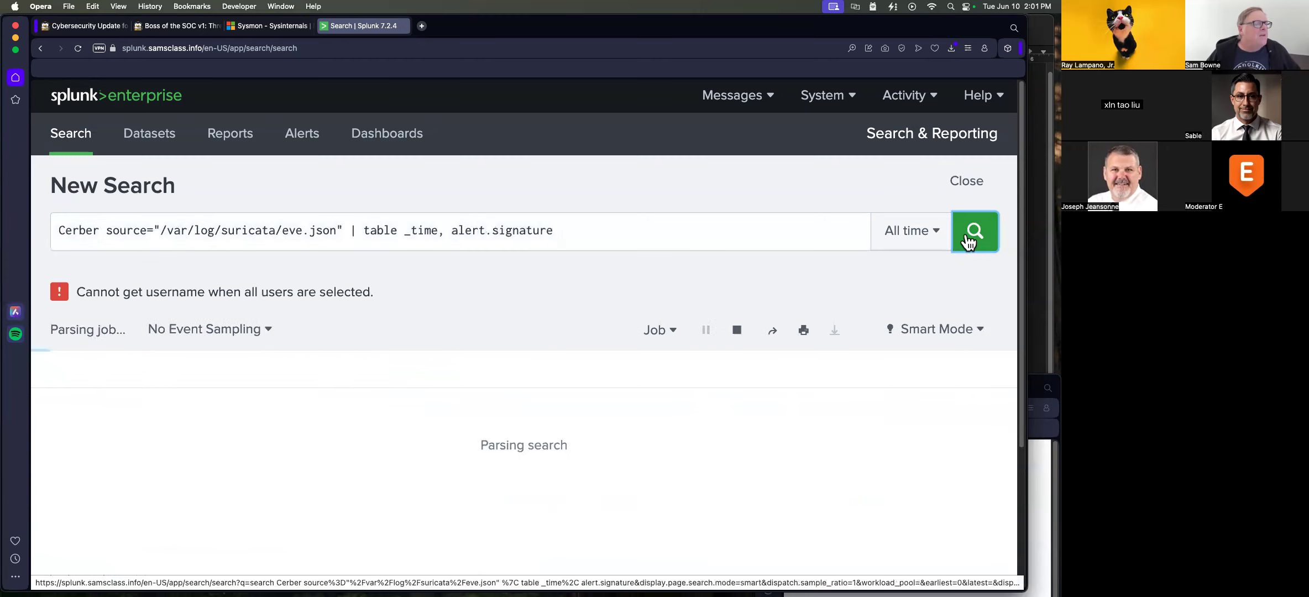
{"action": "scroll", "coordinate": [615, 380], "scroll_direction": "down", "scroll_amount": 2}
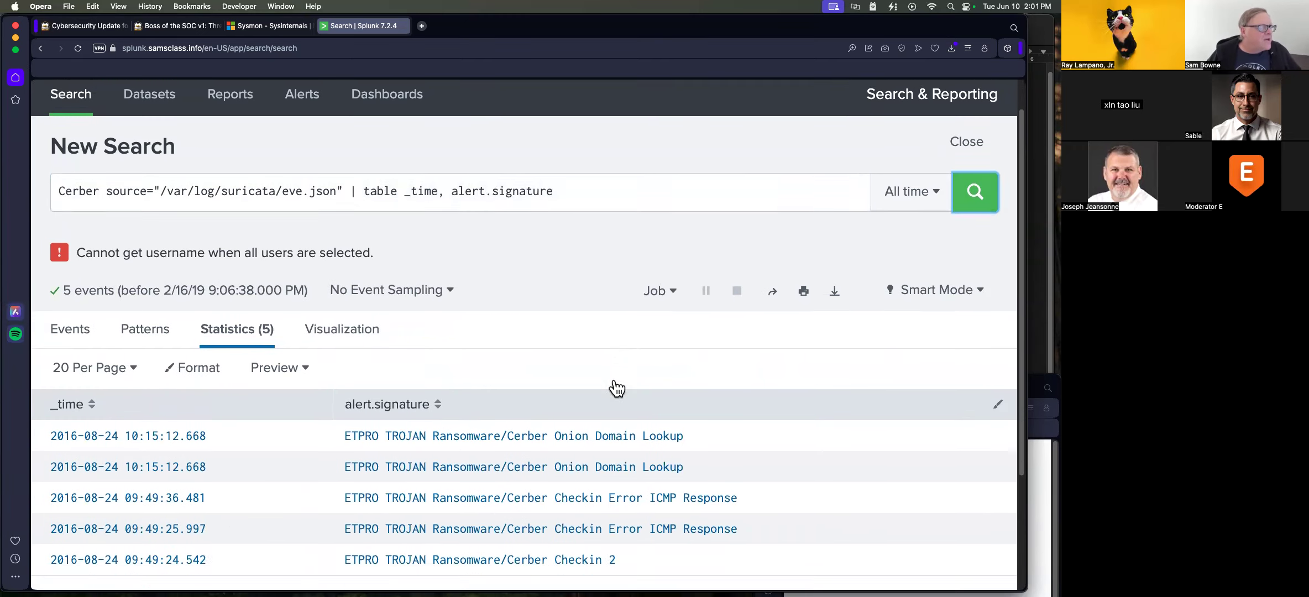
- Sort the table by _time in ascending order and narrow the search to the last row's time range in a new tab
{"action": "left_click", "coordinate": [89, 370]}
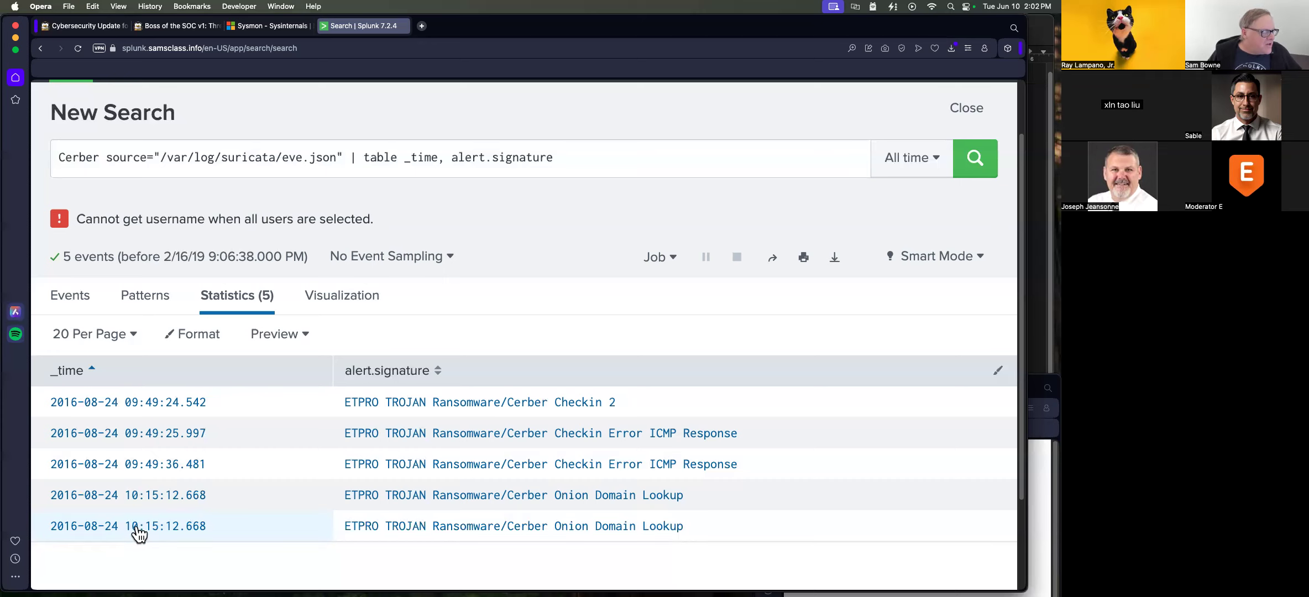
{"action": "left_click", "coordinate": [162, 533]}
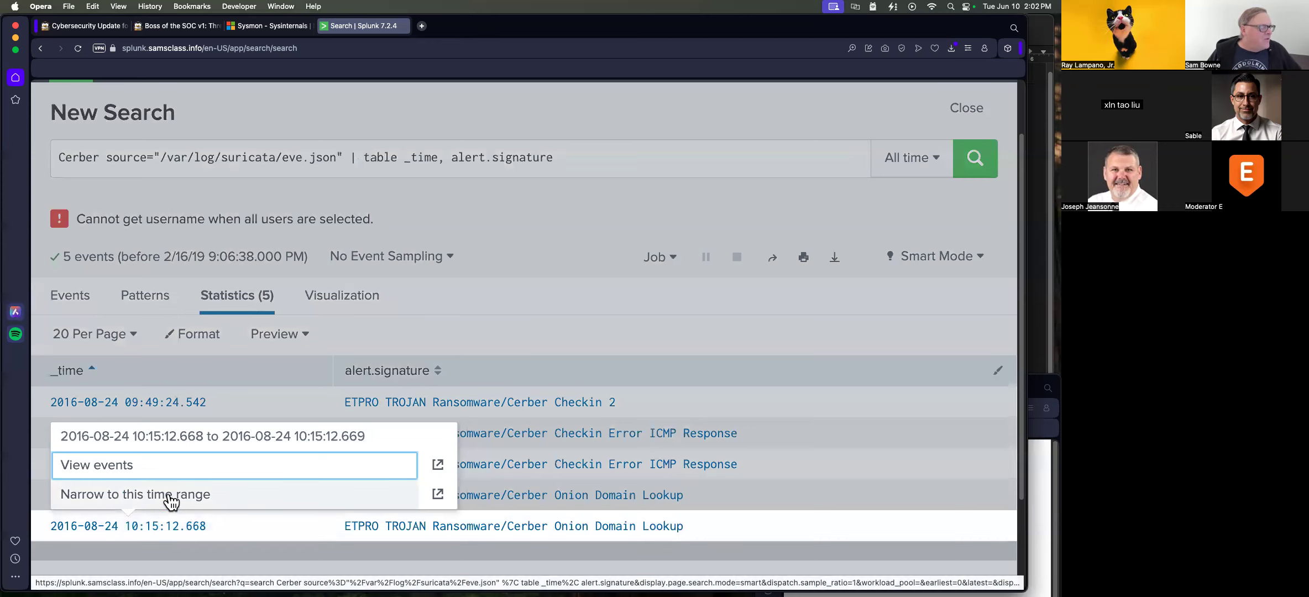
{"action": "left_click", "coordinate": [438, 494]}
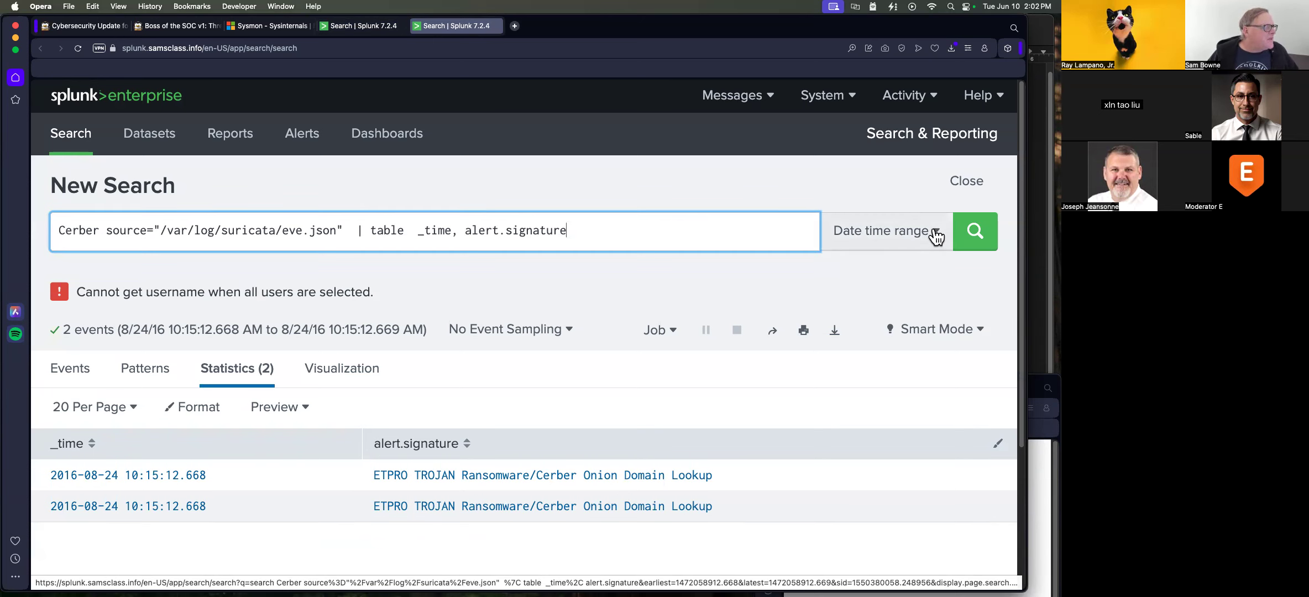
{"action": "left_click", "coordinate": [112, 481]}
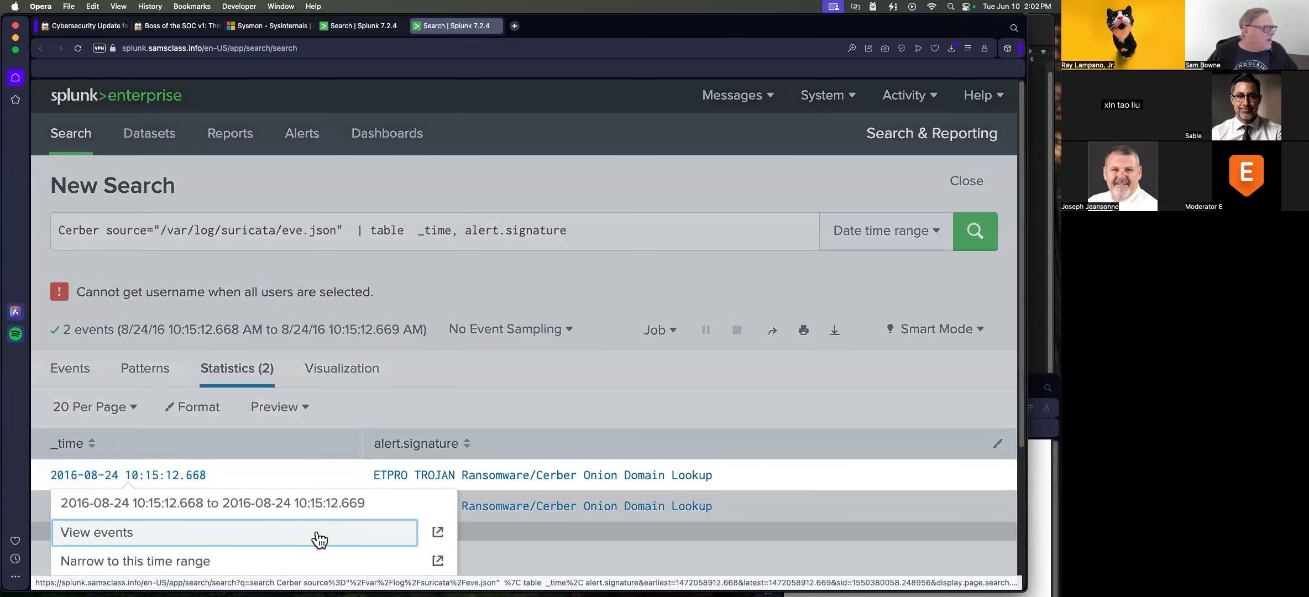
{"action": "scroll", "coordinate": [317, 469], "scroll_direction": "down", "scroll_amount": 5}
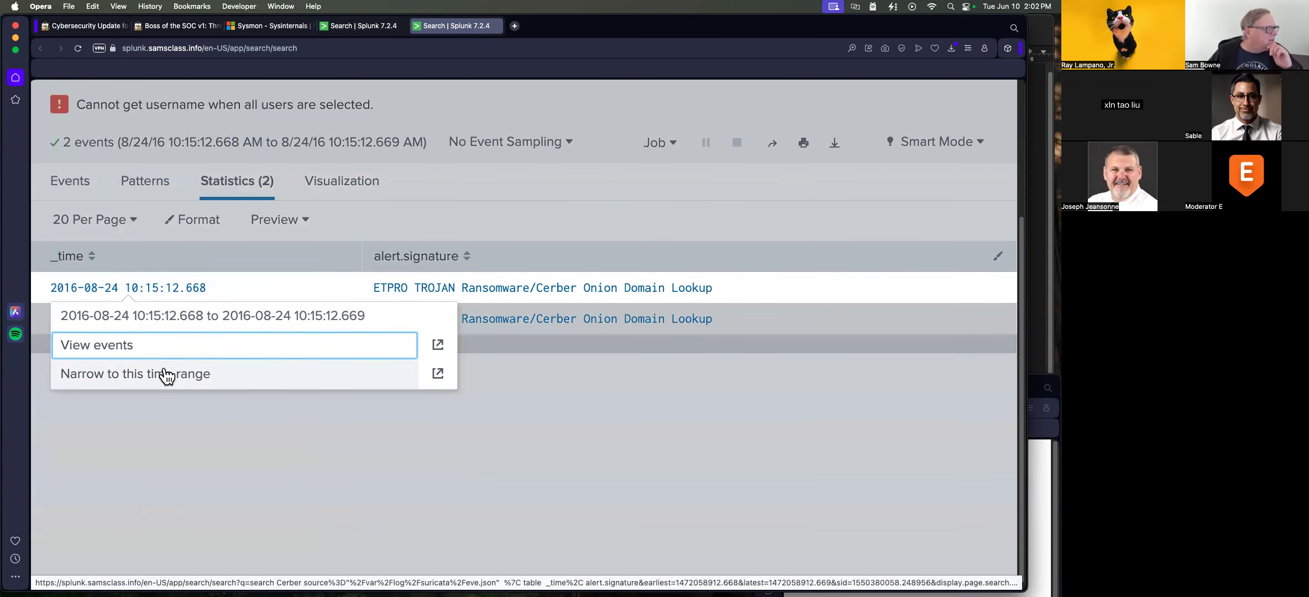
{"action": "left_click", "coordinate": [413, 210]}
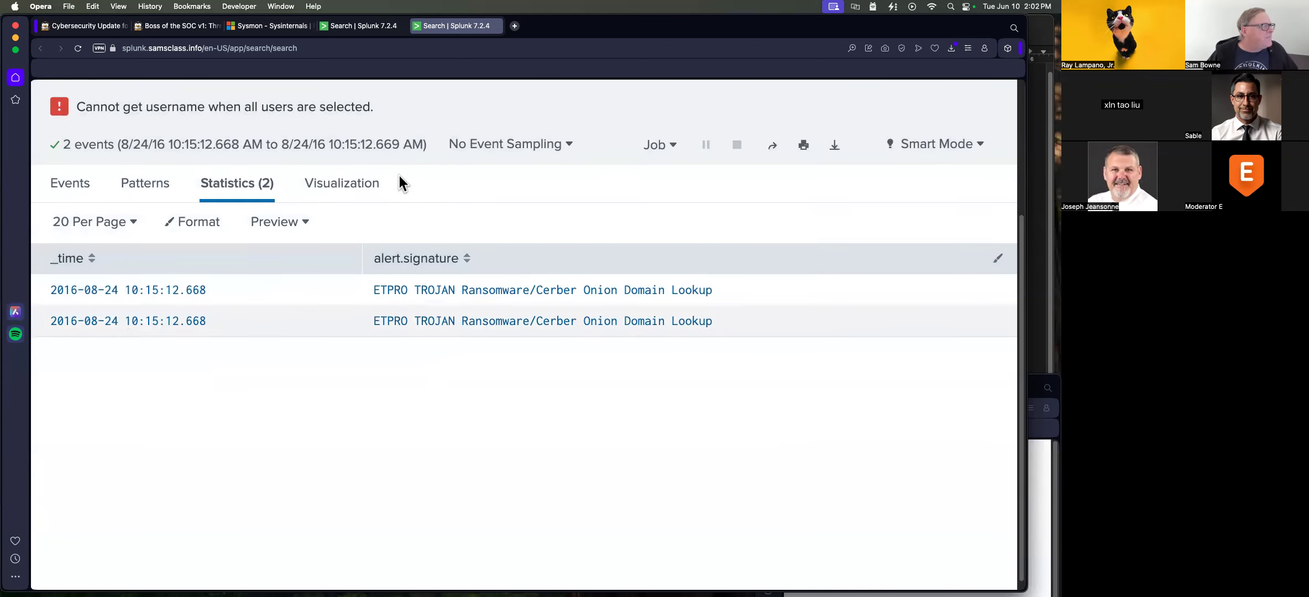
- Remove the "| table _time, alert.signature" part from the narrowed search query
{"action": "scroll", "coordinate": [399, 175], "scroll_direction": "up", "scroll_amount": 3}
{"action": "left_click", "coordinate": [448, 137]}
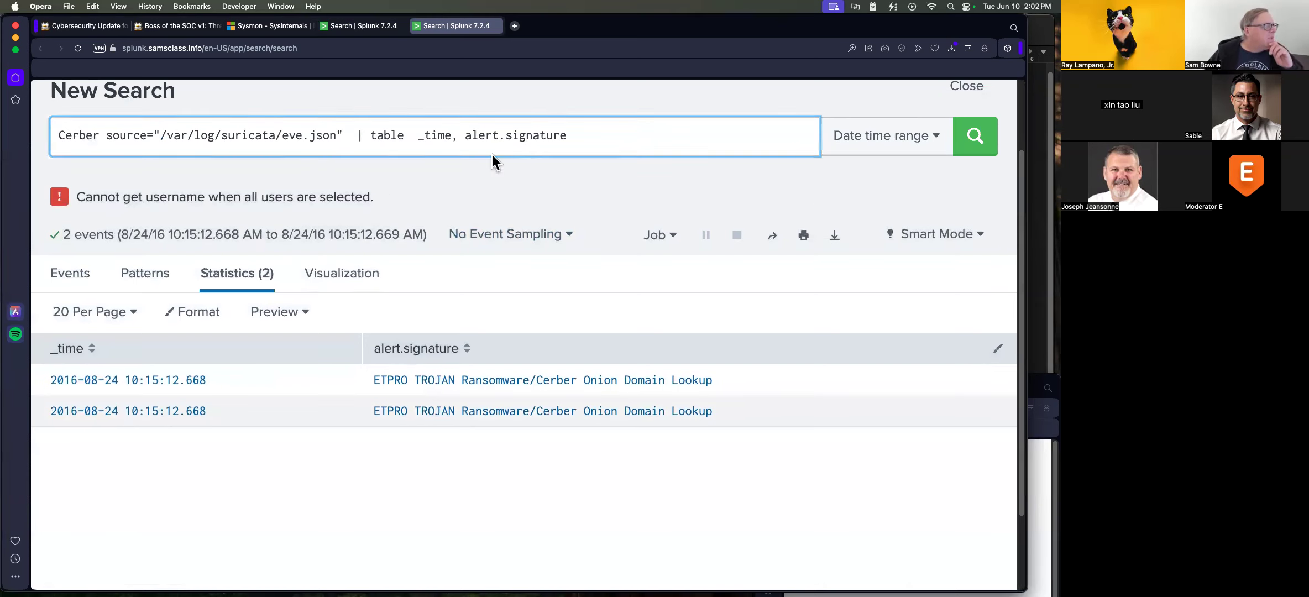
{"action": "left_click_drag", "start_coordinate": [354, 136], "coordinate": [663, 133]}
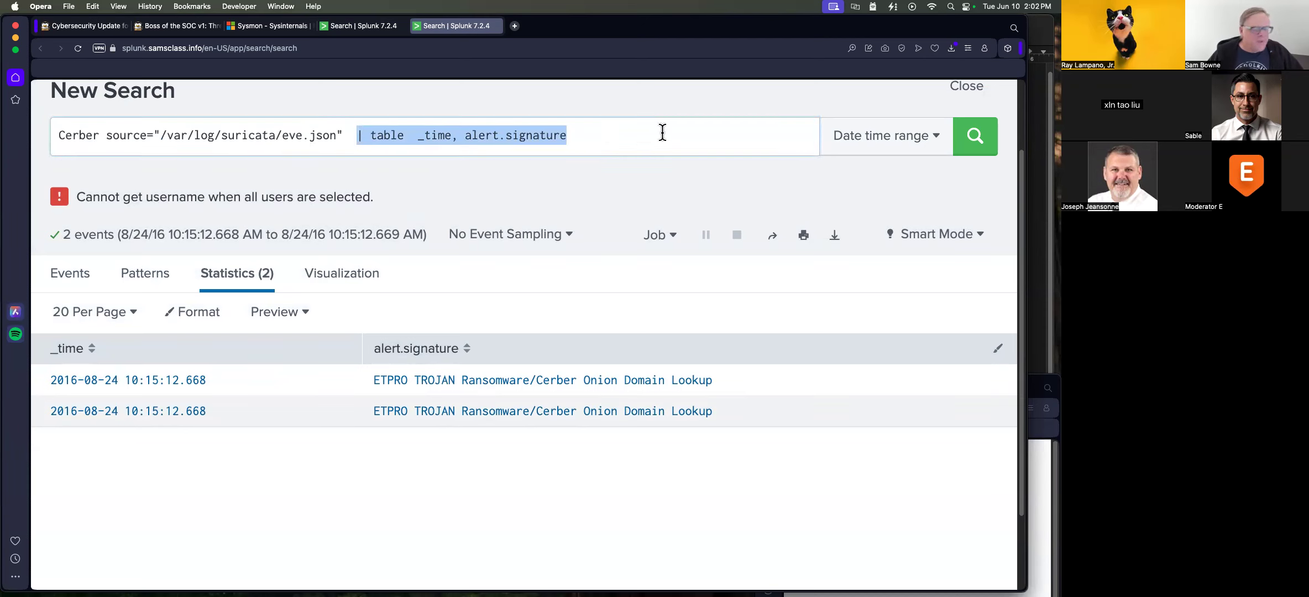
{"action": "key", "text": "BackSpace"}
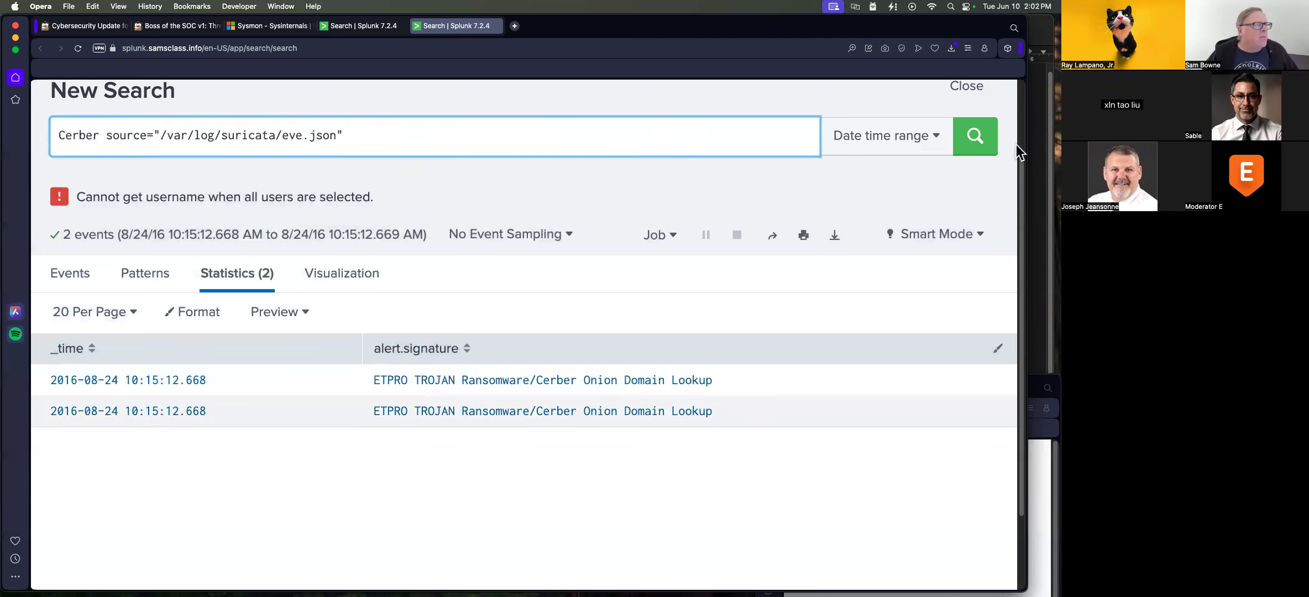
- Set the search's date and time range to between 10:15:11.000 and 10:15:13.000 on 08/24/2016 and apply it
{"action": "left_click", "coordinate": [932, 138]}
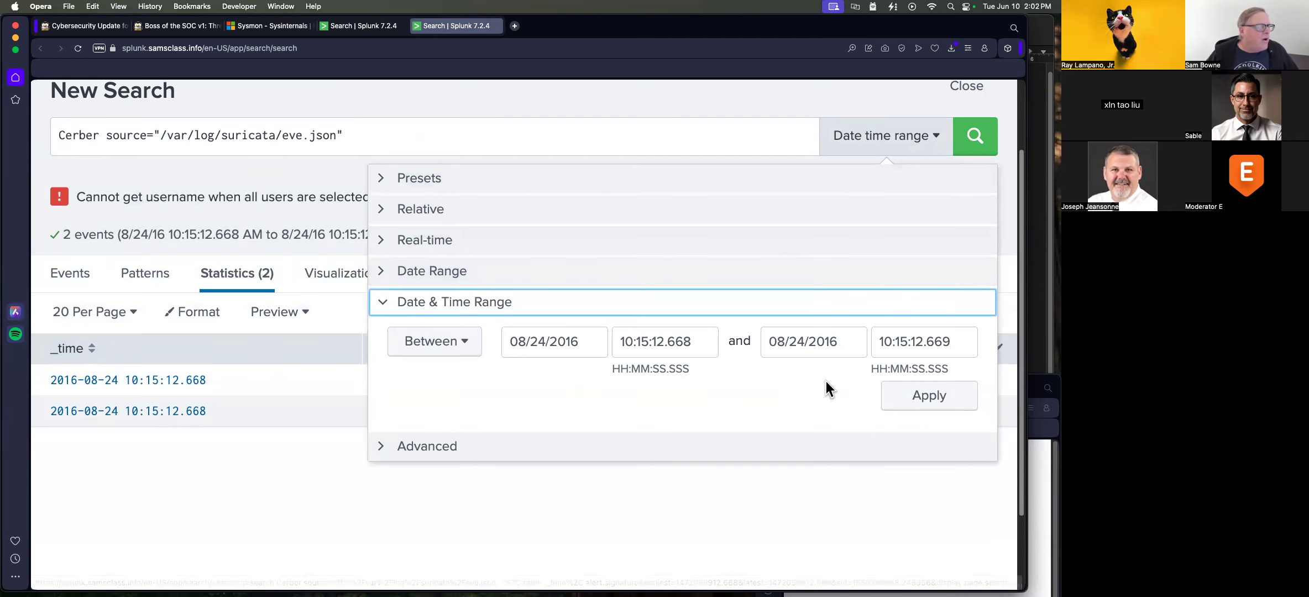
{"action": "left_click", "coordinate": [707, 121]}
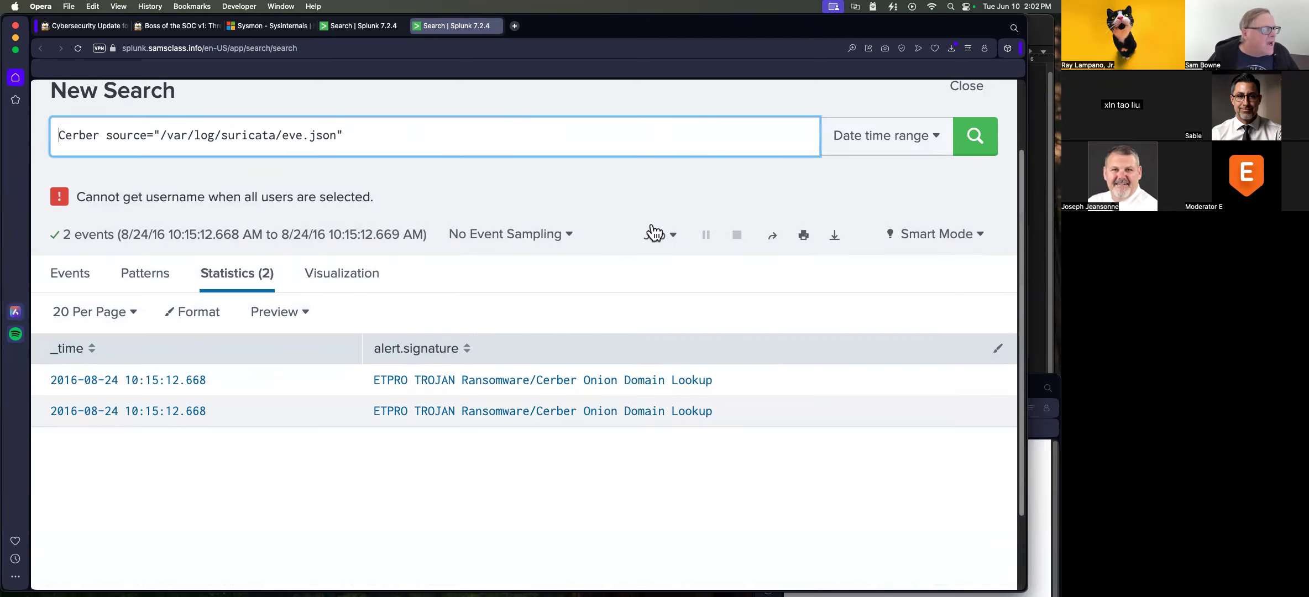
{"action": "left_click", "coordinate": [936, 137]}
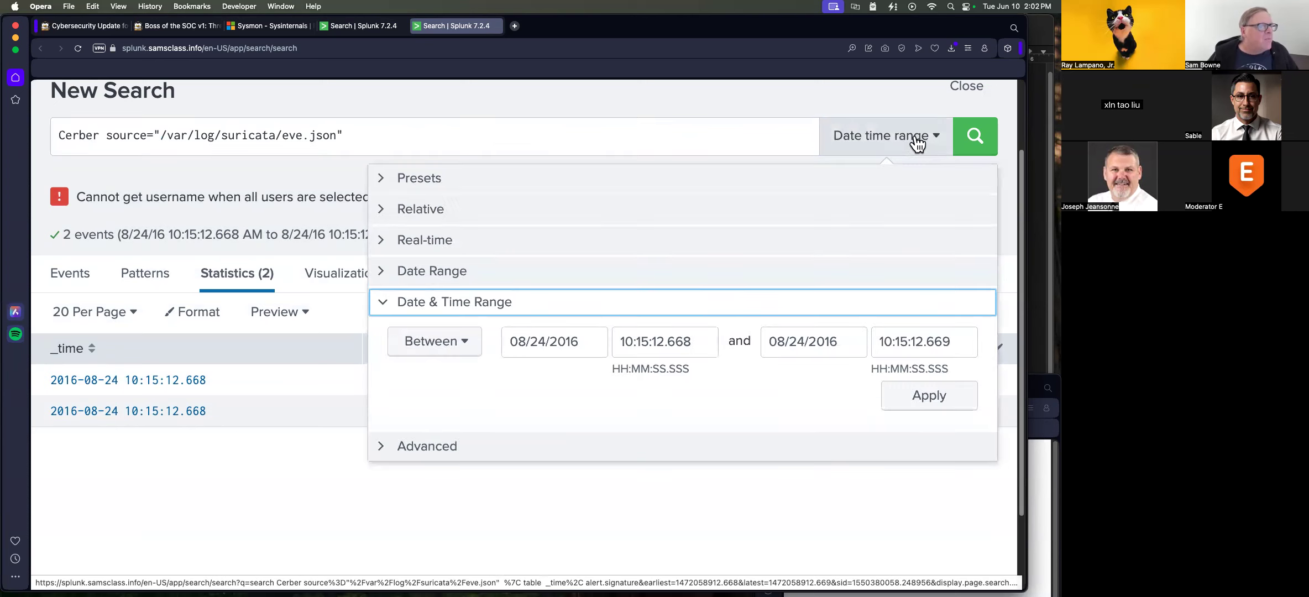
{"action": "left_click", "coordinate": [660, 341]}
{"action": "left_click_drag", "start_coordinate": [659, 341], "coordinate": [689, 341]}
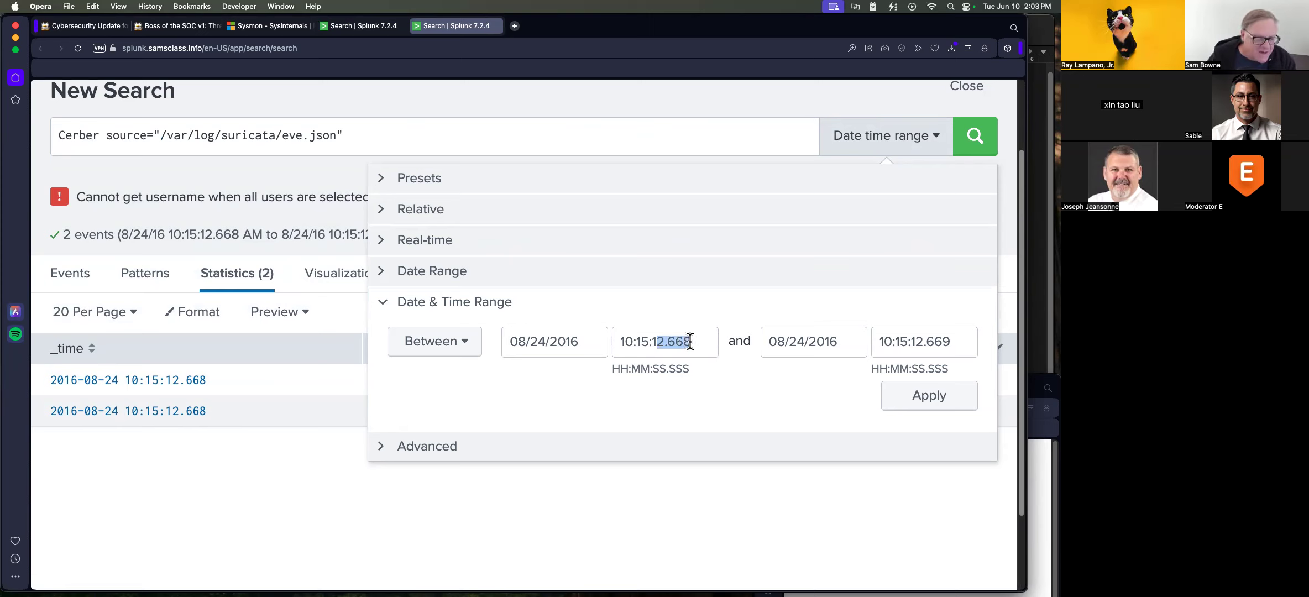
{"action": "type", "text": "1"}
{"action": "left_click_drag", "start_coordinate": [915, 397], "coordinate": [968, 397]}
{"action": "type", "text": "3"}
{"action": "left_click", "coordinate": [695, 392]}
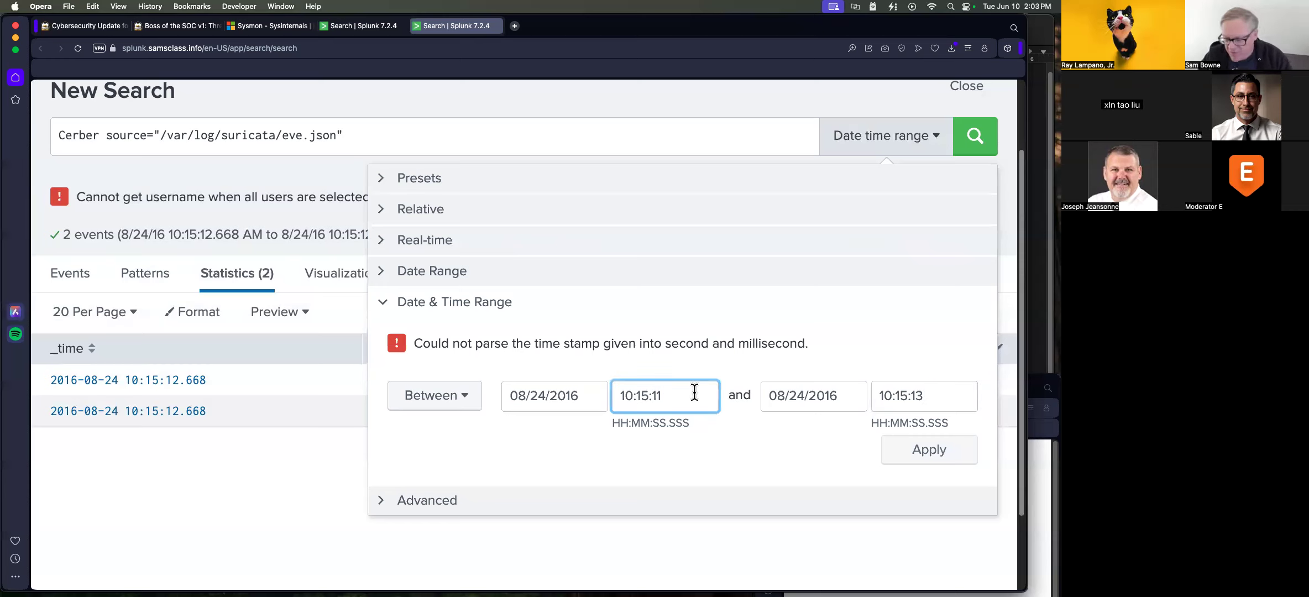
{"action": "type", "text": ".0"}
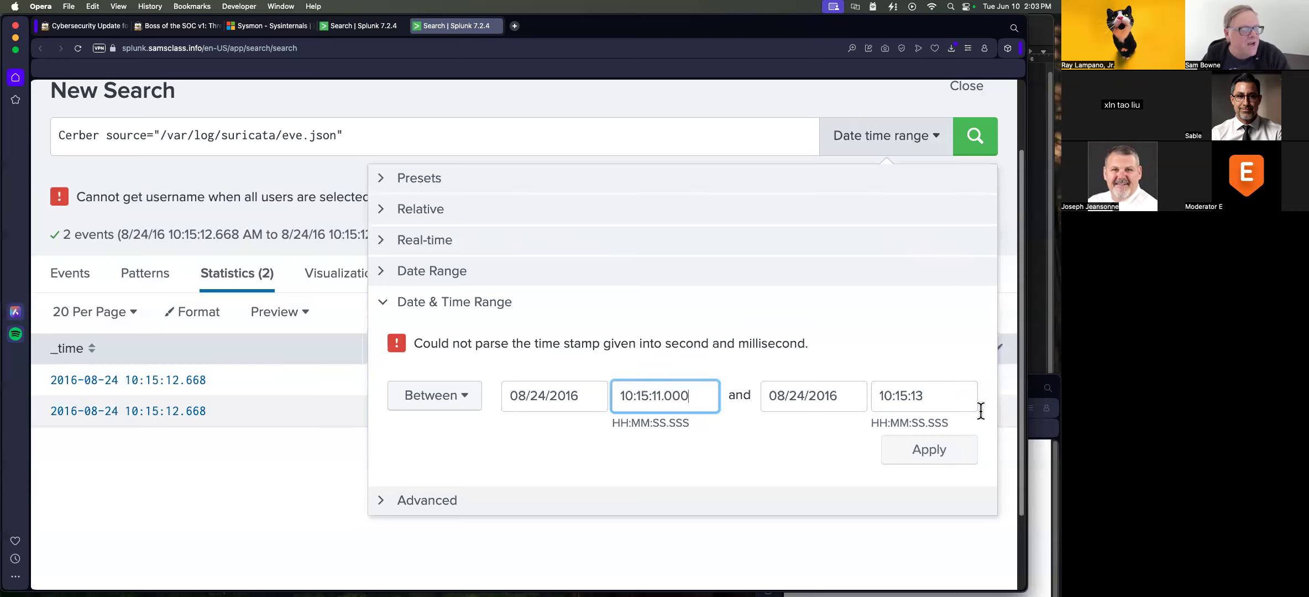
{"action": "left_click", "coordinate": [935, 402]}
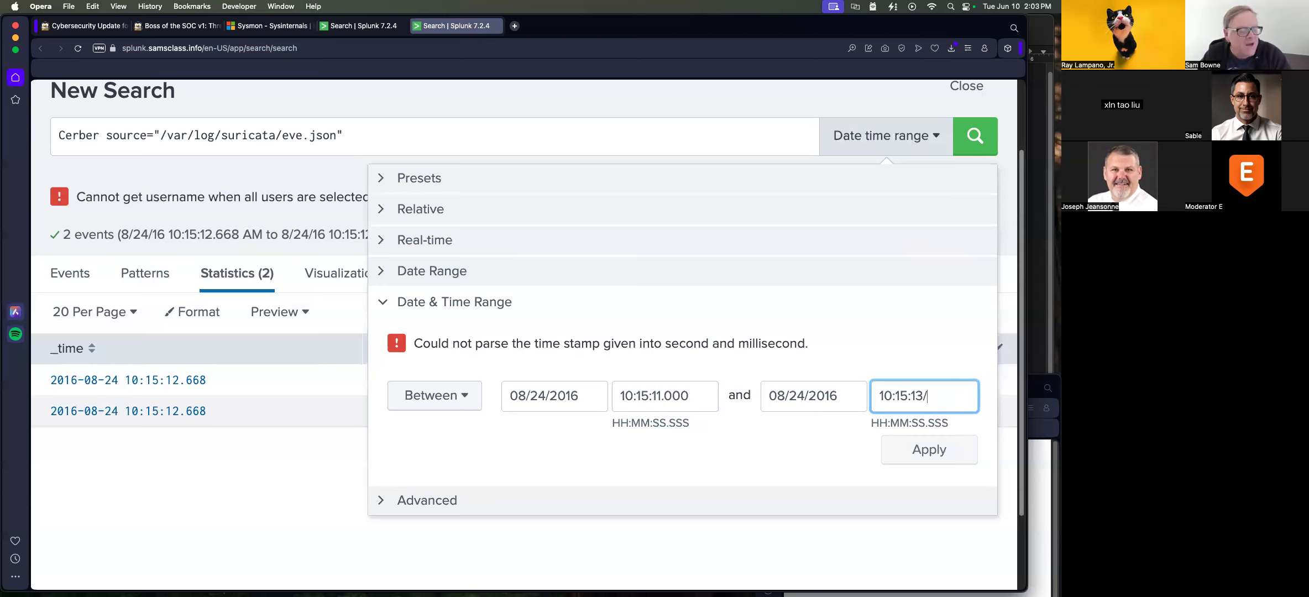
{"action": "type", "text": ".00"}
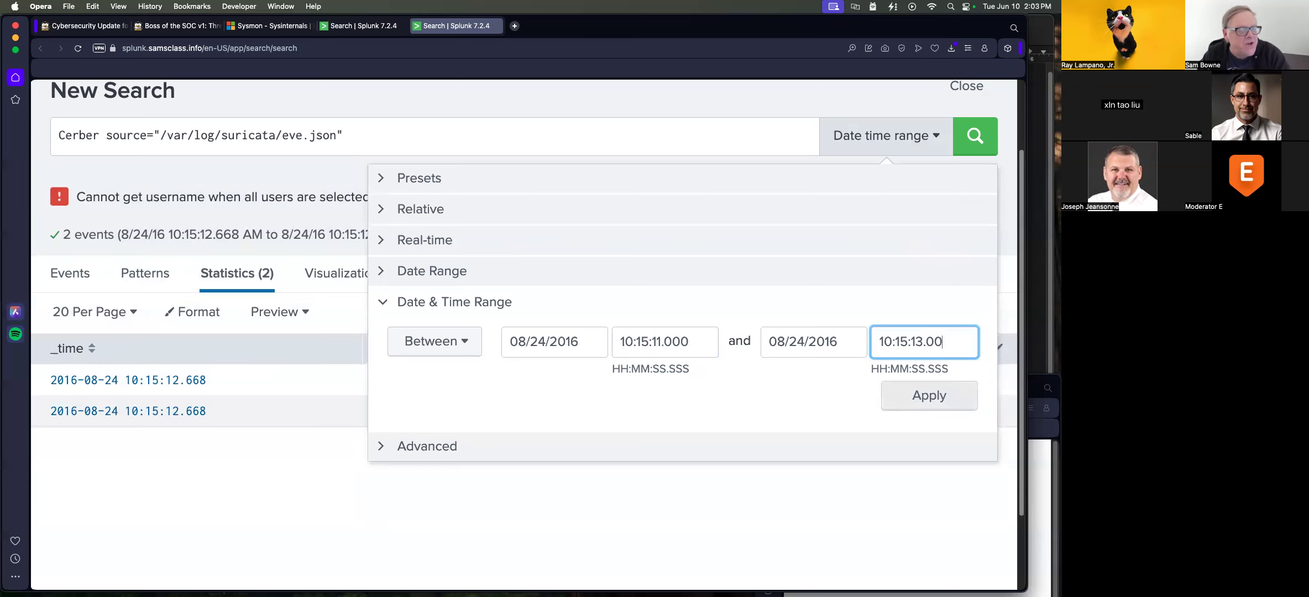
{"action": "left_click", "coordinate": [930, 398]}
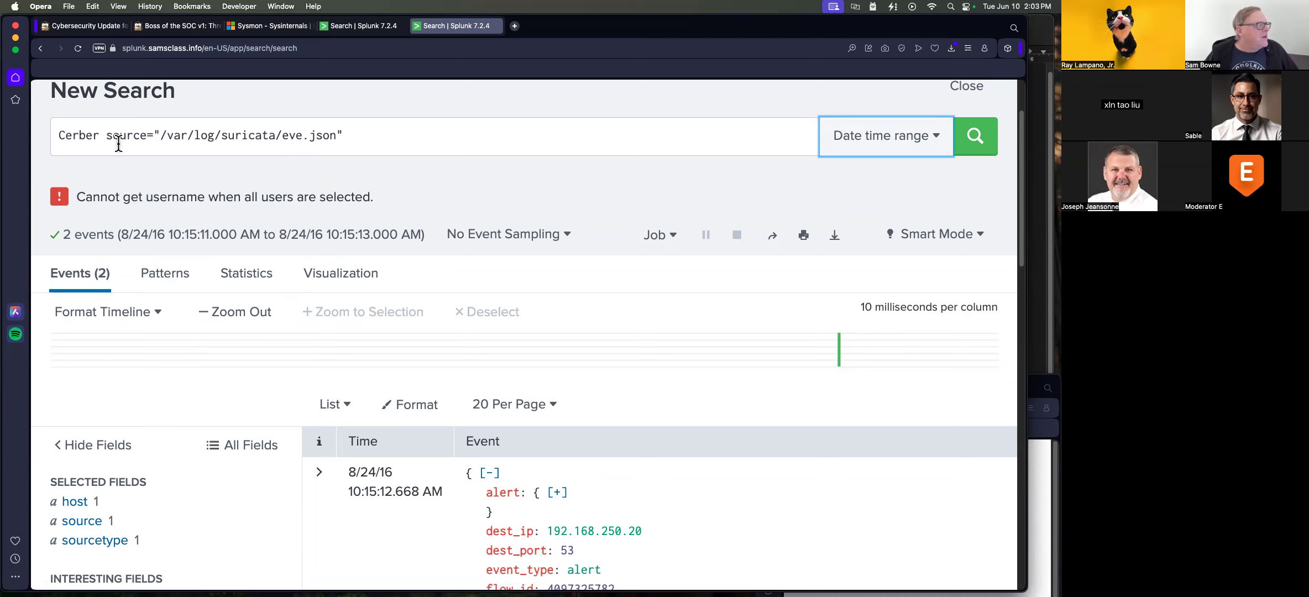
- Replace the Cerber query with * and run the search over the same time range
{"action": "left_click_drag", "start_coordinate": [376, 134], "coordinate": [50, 132]}
{"action": "key", "text": "BackSpace"}
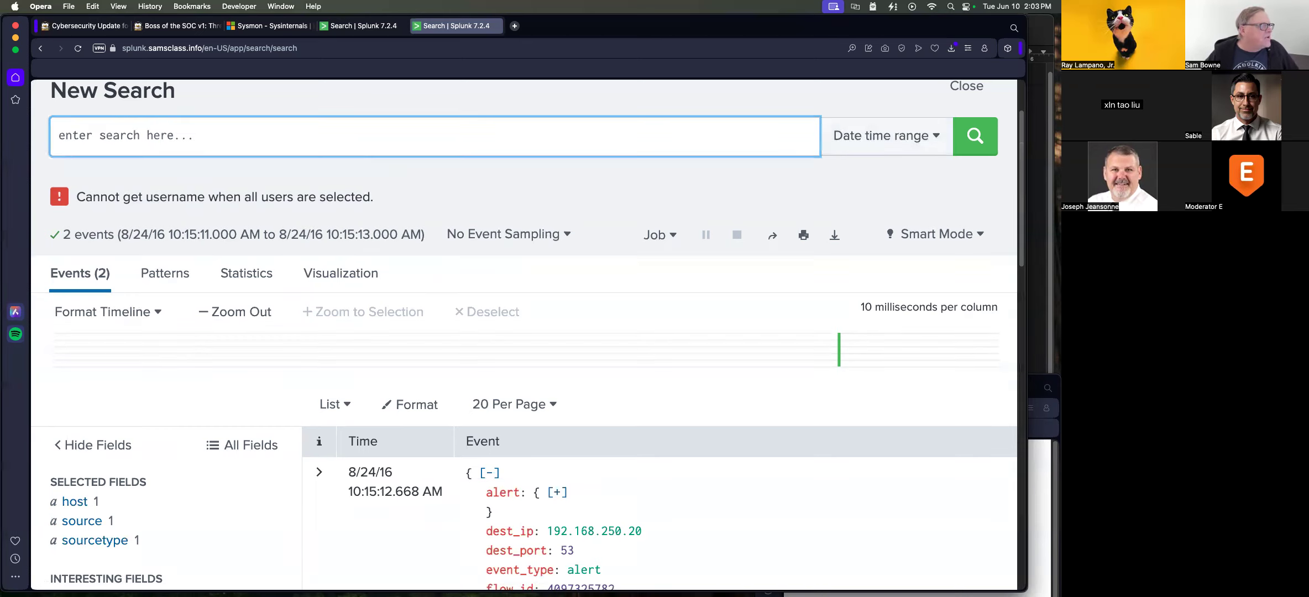
{"action": "left_click", "coordinate": [974, 138]}
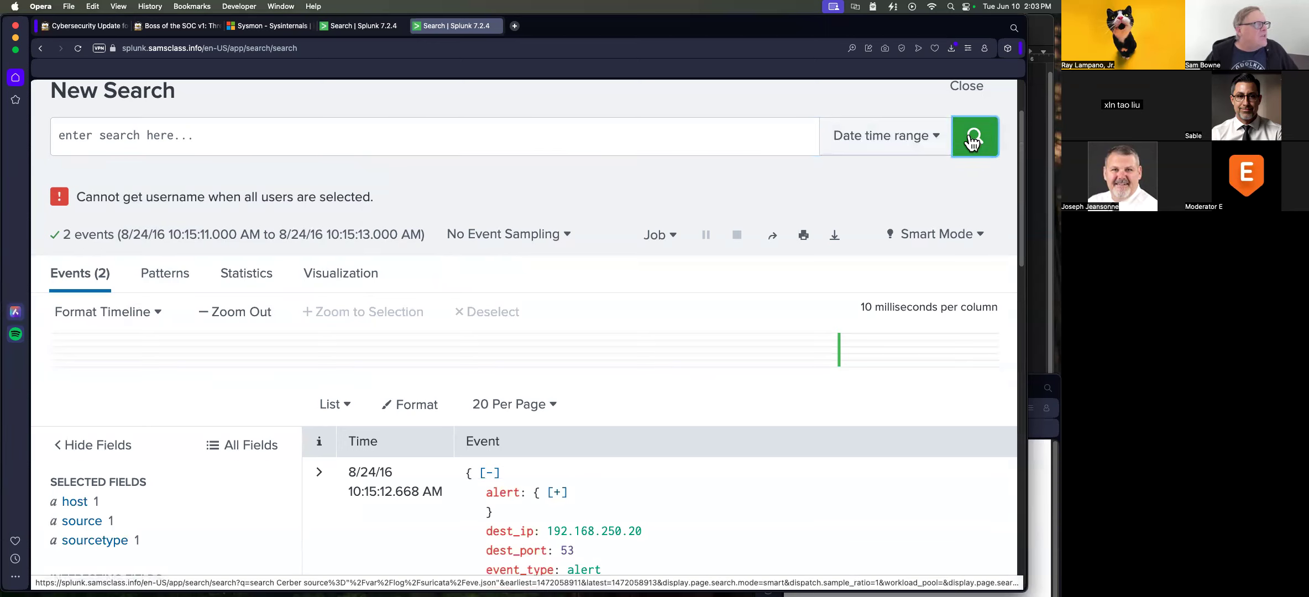
{"action": "left_click", "coordinate": [294, 141]}
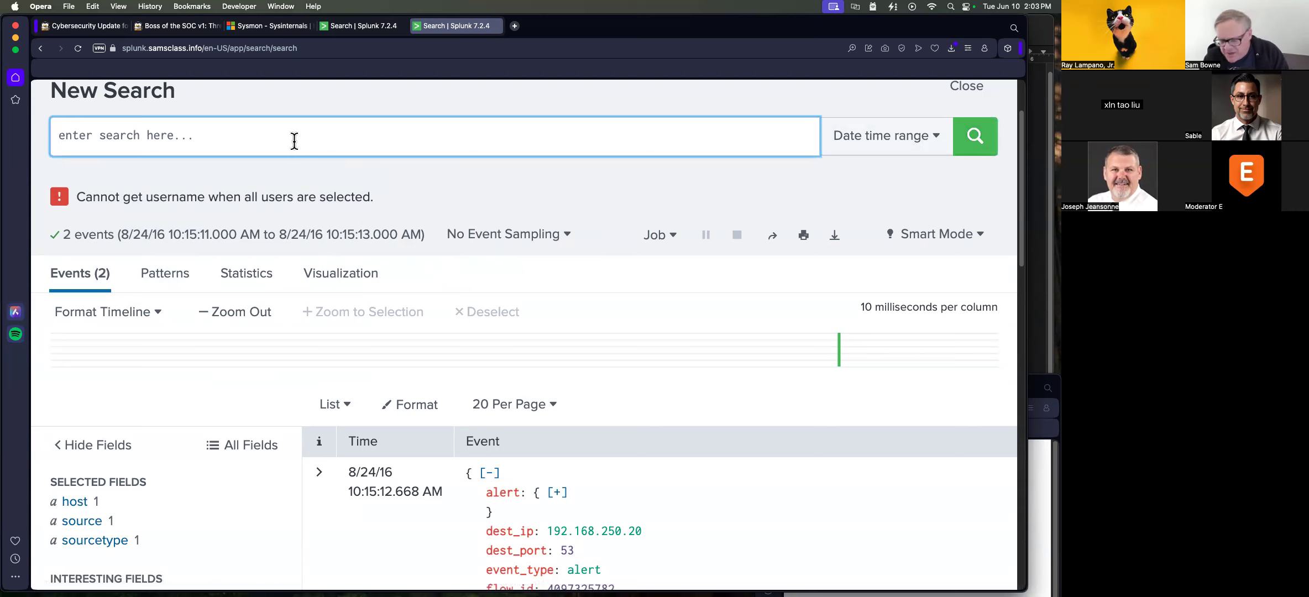
{"action": "type", "text": "*"}
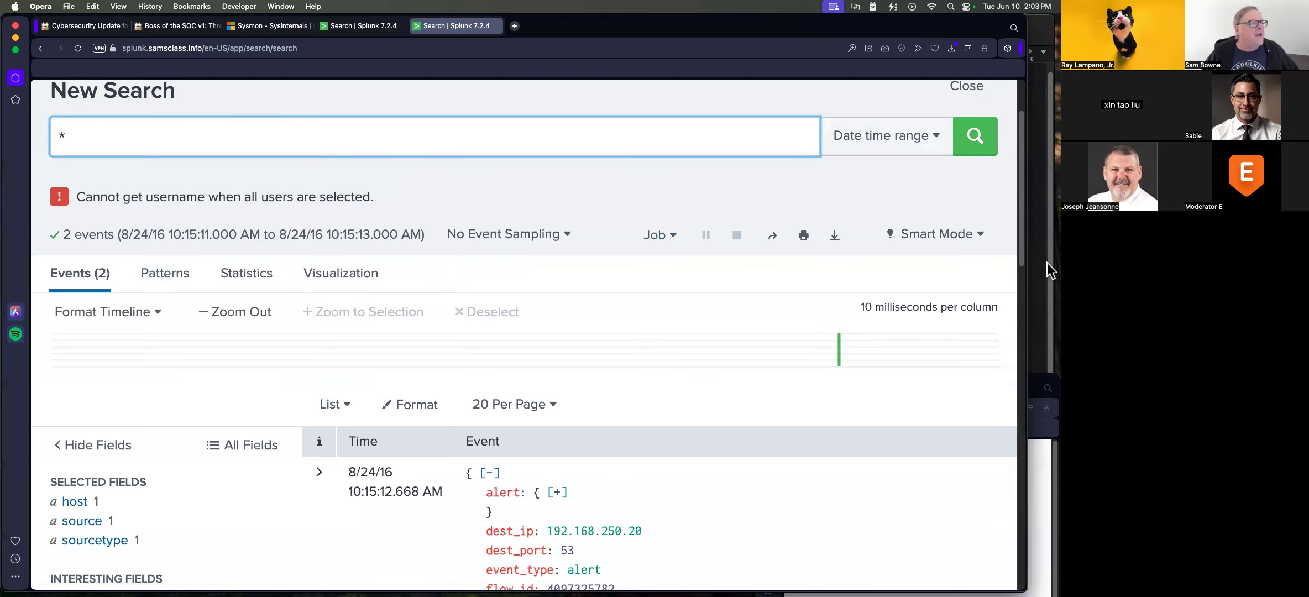
{"action": "left_click", "coordinate": [984, 146]}
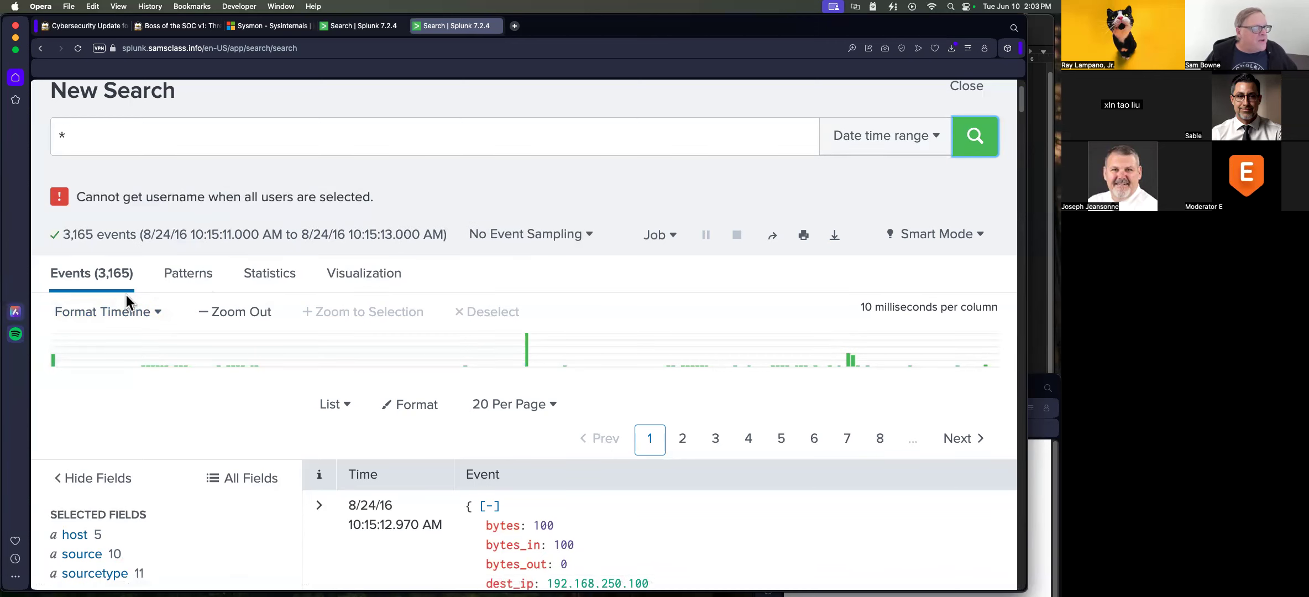
- Restrict the events to the source stream:dns and look through their interesting fields
{"action": "scroll", "coordinate": [148, 520], "scroll_direction": "down", "scroll_amount": 3}
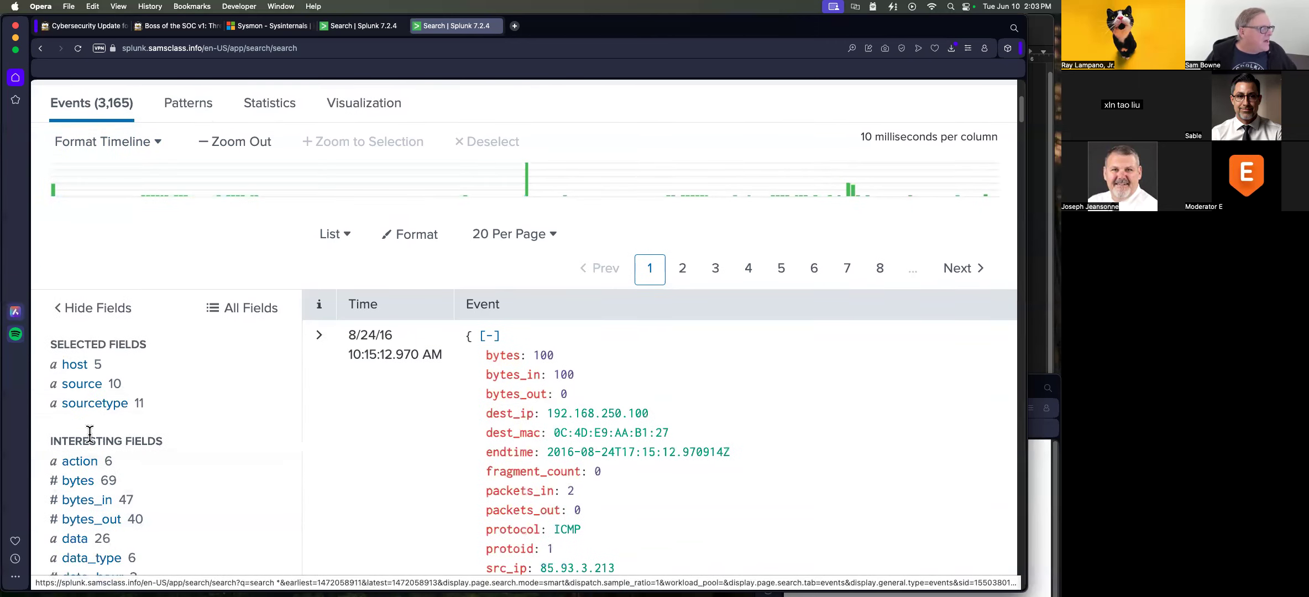
{"action": "left_click", "coordinate": [81, 384]}
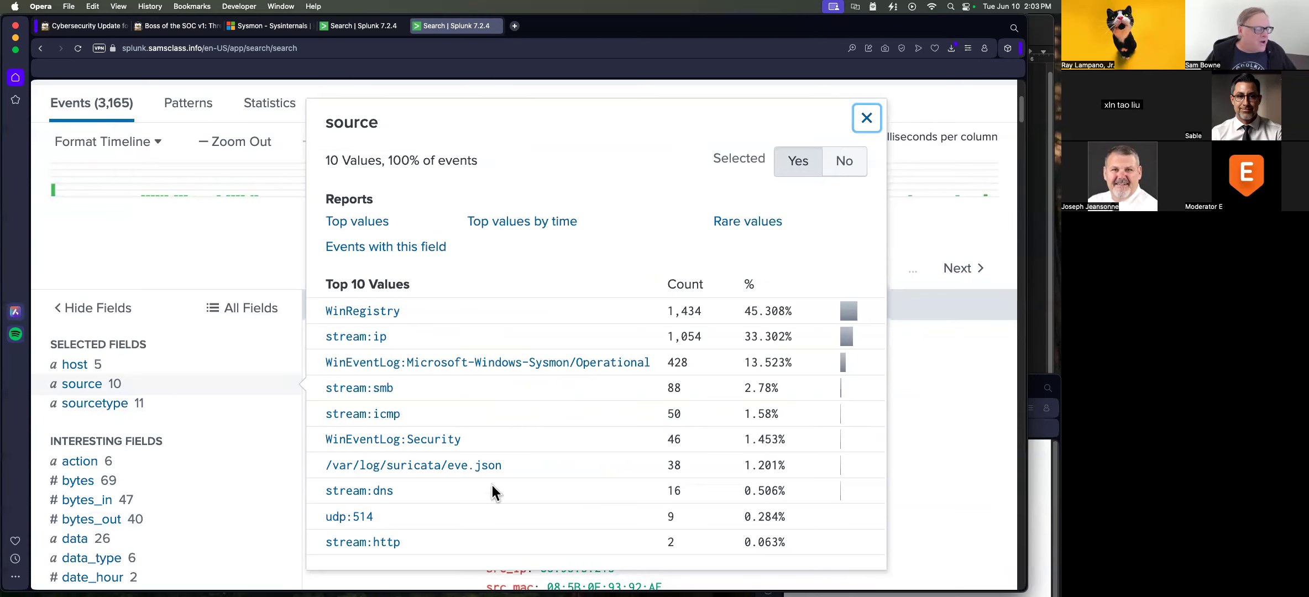
{"action": "left_click", "coordinate": [364, 490]}
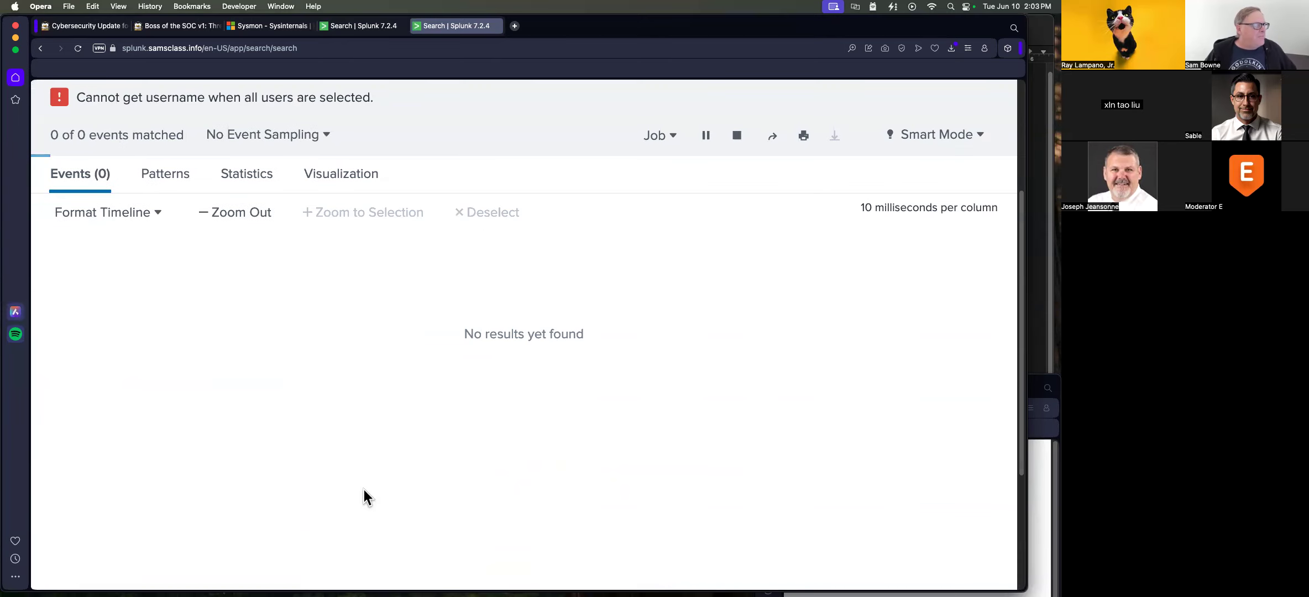
{"action": "scroll", "coordinate": [185, 445], "scroll_direction": "down", "scroll_amount": 5}
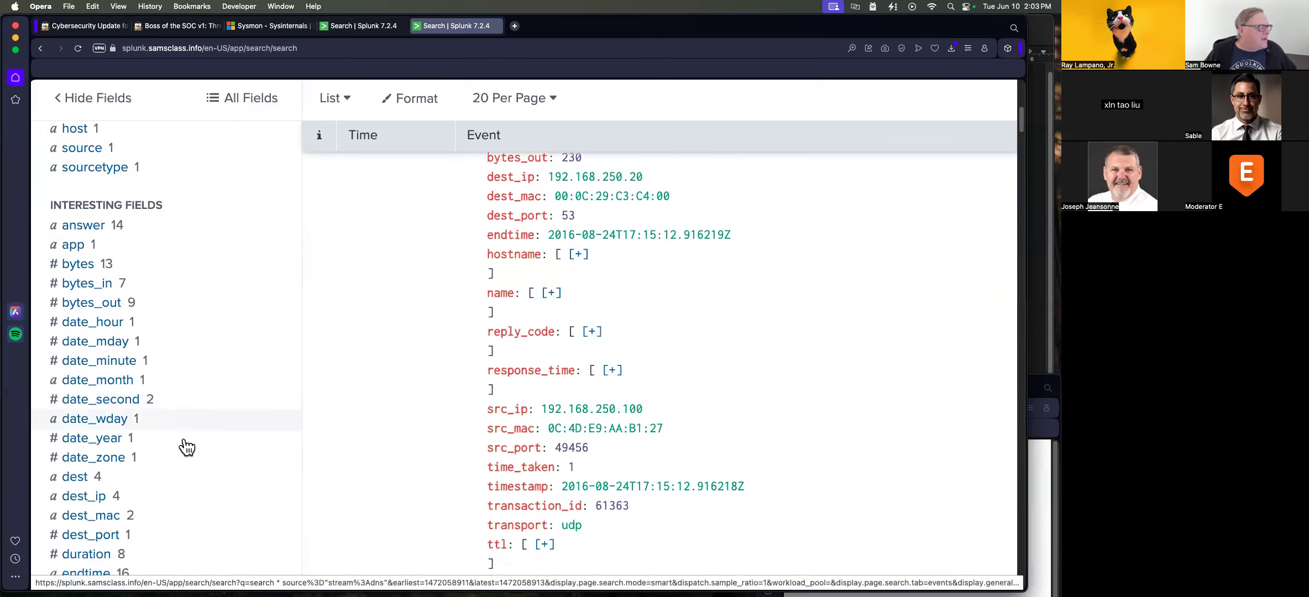
{"action": "scroll", "coordinate": [186, 447], "scroll_direction": "down", "scroll_amount": 5}
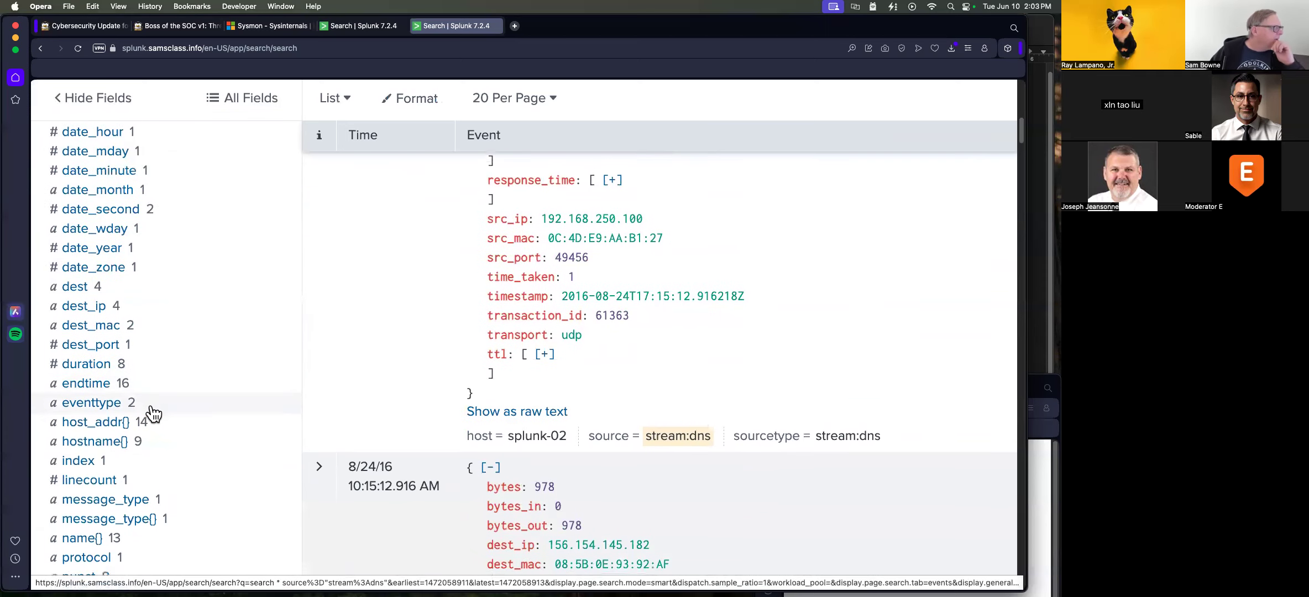
- Show the values of the query field for the stream:dns events and highlight the Cerber domain value
{"action": "scroll", "coordinate": [154, 410], "scroll_direction": "down", "scroll_amount": 5}
{"action": "scroll", "coordinate": [153, 412], "scroll_direction": "down", "scroll_amount": 2}
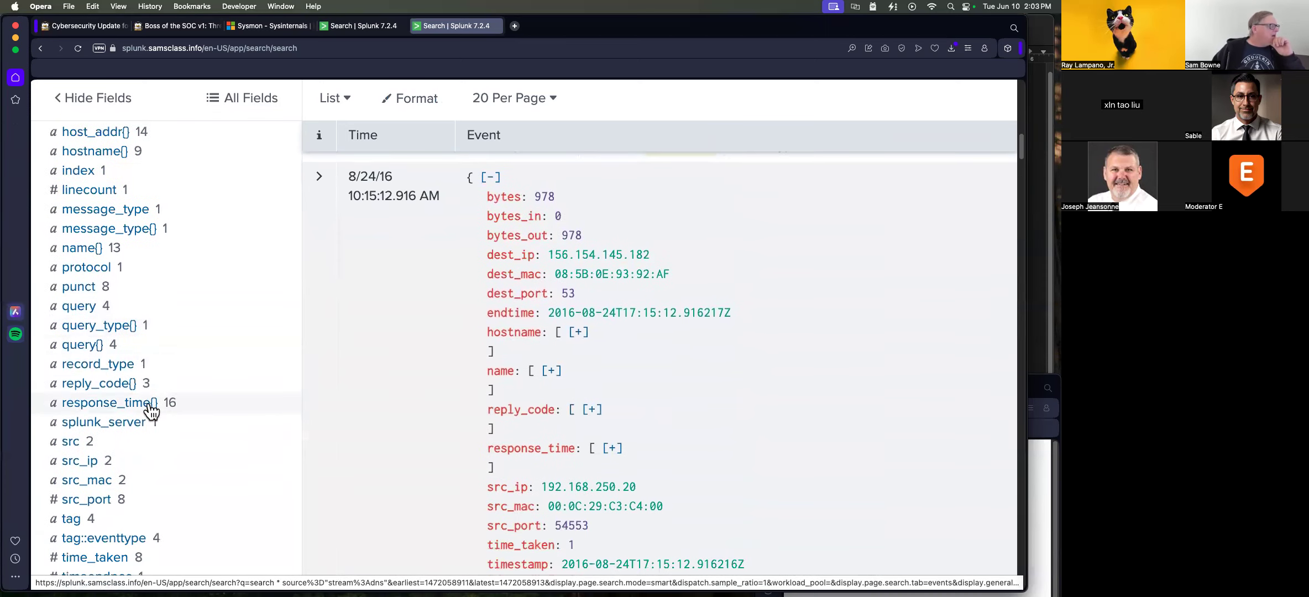
{"action": "left_click", "coordinate": [75, 310]}
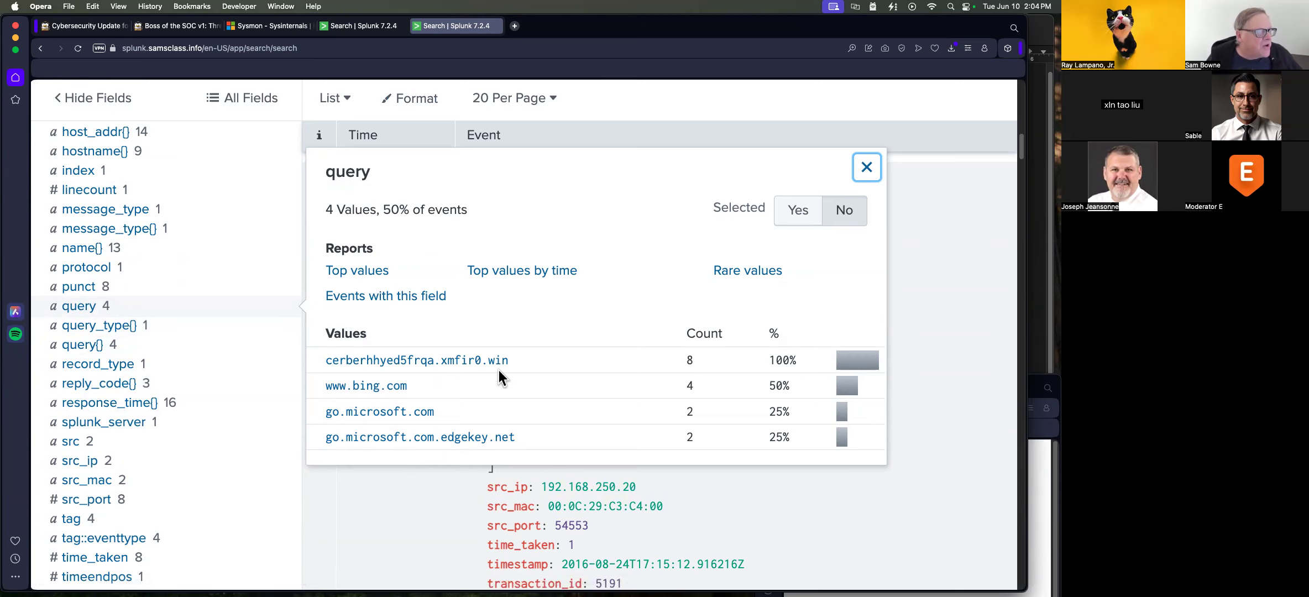
{"action": "left_click_drag", "start_coordinate": [509, 361], "coordinate": [325, 361]}
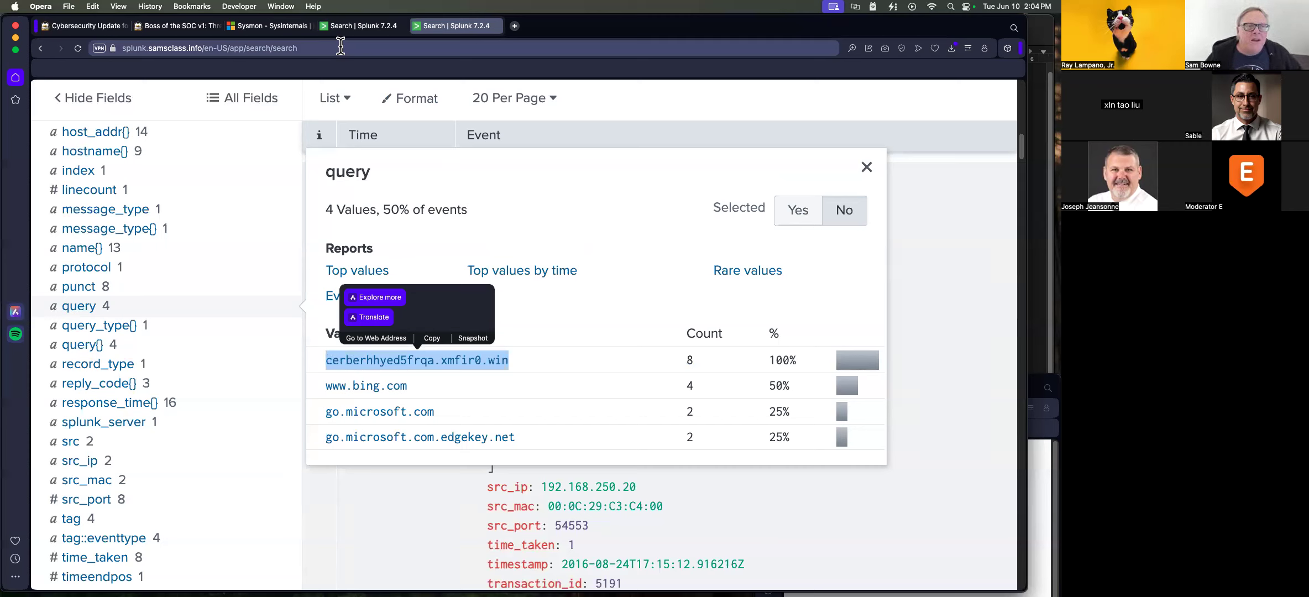
- Read the BOTSv1 4.4 Suspicious Domain question and hints on the challenge page and return to the earlier Splunk Cerber search, closing the extra search tab
{"action": "left_click", "coordinate": [167, 30]}
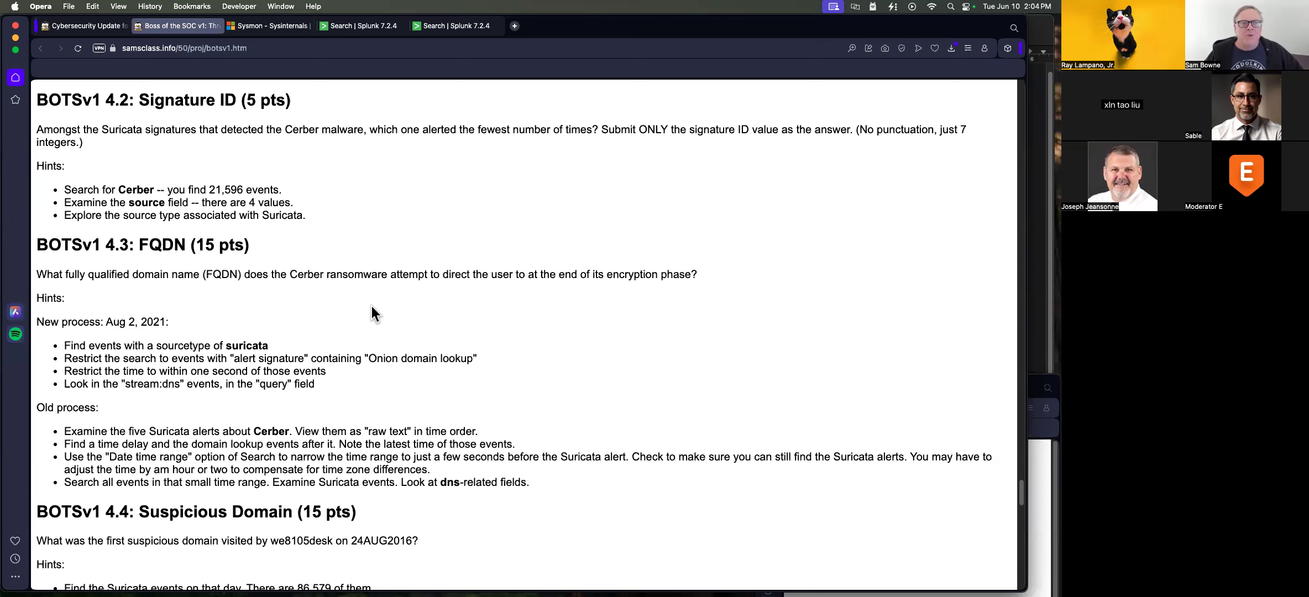
{"action": "scroll", "coordinate": [376, 303], "scroll_direction": "down", "scroll_amount": 6}
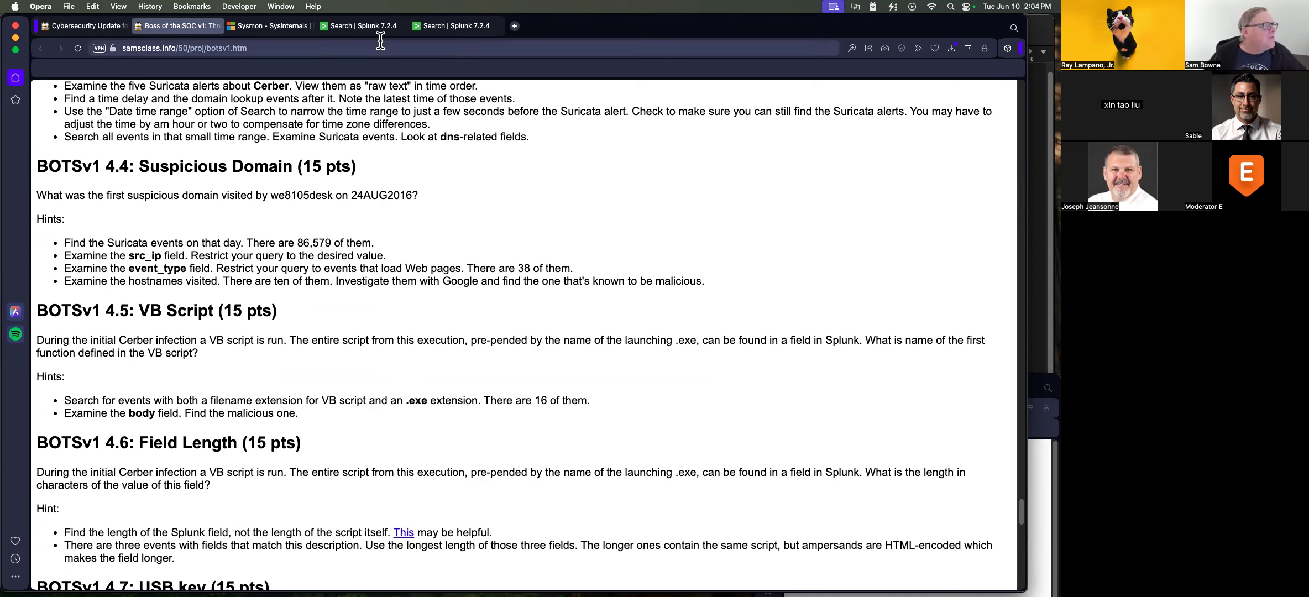
{"action": "left_click", "coordinate": [416, 26]}
{"action": "left_click", "coordinate": [365, 26]}
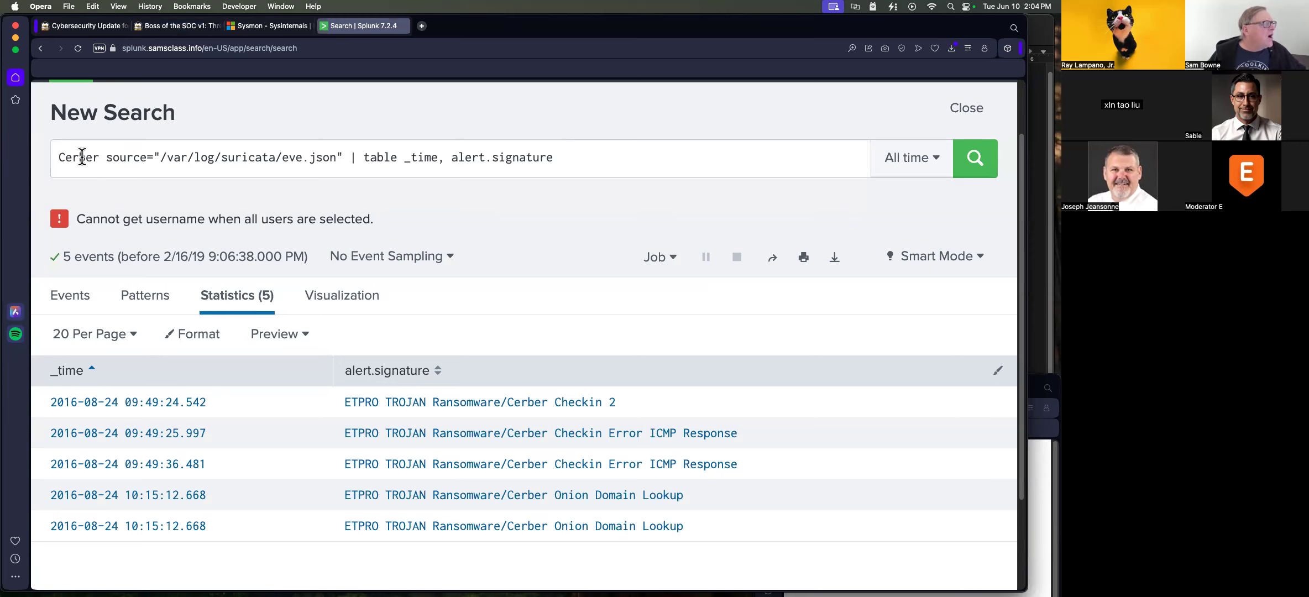
- Reduce the query to source="/var/log/suricata/eve.json" by removing Cerber and the "| table _time, alert.signature" part
{"action": "double_click", "coordinate": [97, 157]}
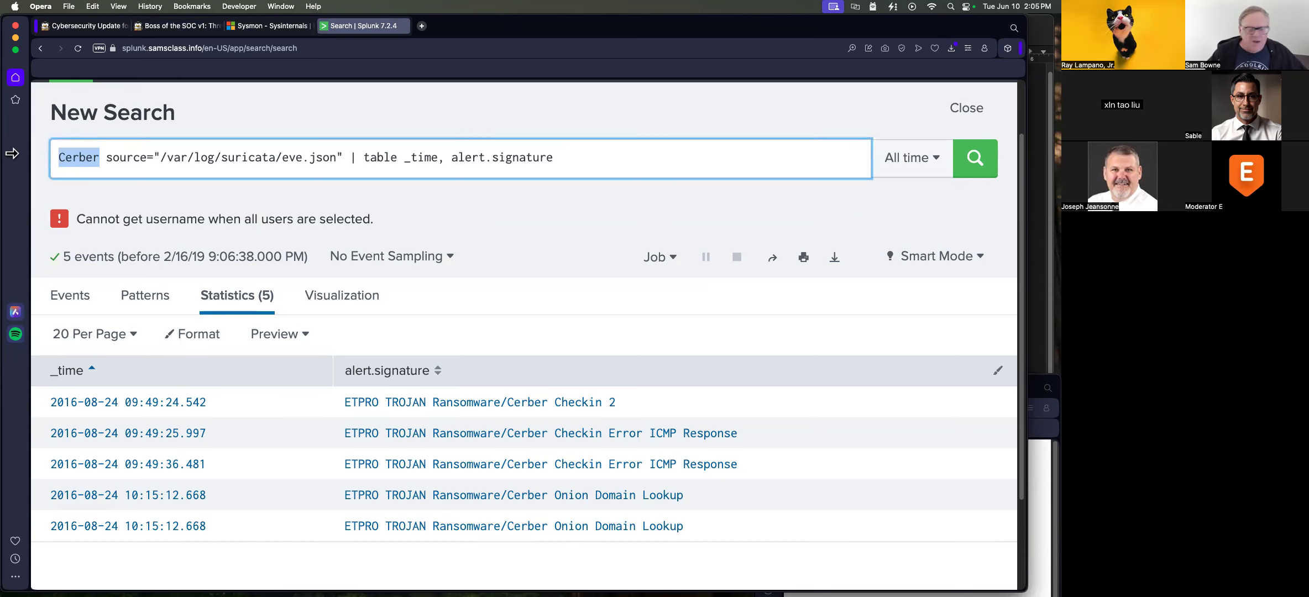
{"action": "key", "text": "BackSpace"}
{"action": "left_click_drag", "start_coordinate": [311, 157], "coordinate": [548, 159]}
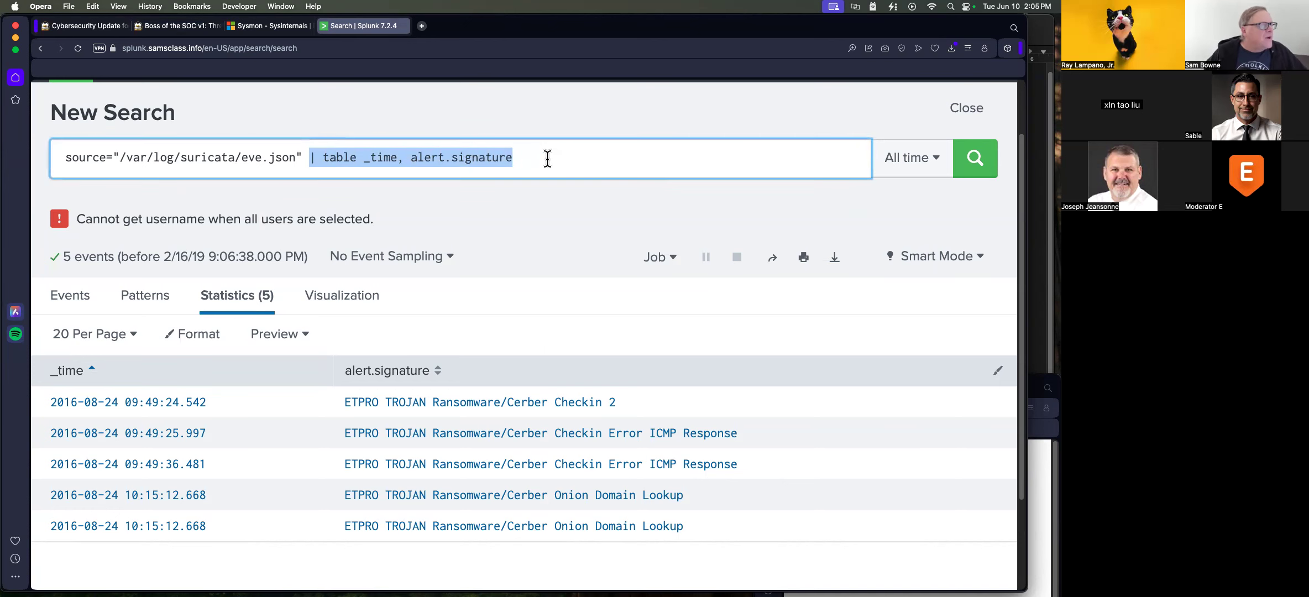
{"action": "key", "text": "BackSpace"}
- Switch the search's date and time range to Between and check the date in the 4.4 question on the challenge page
{"action": "left_click", "coordinate": [935, 159]}
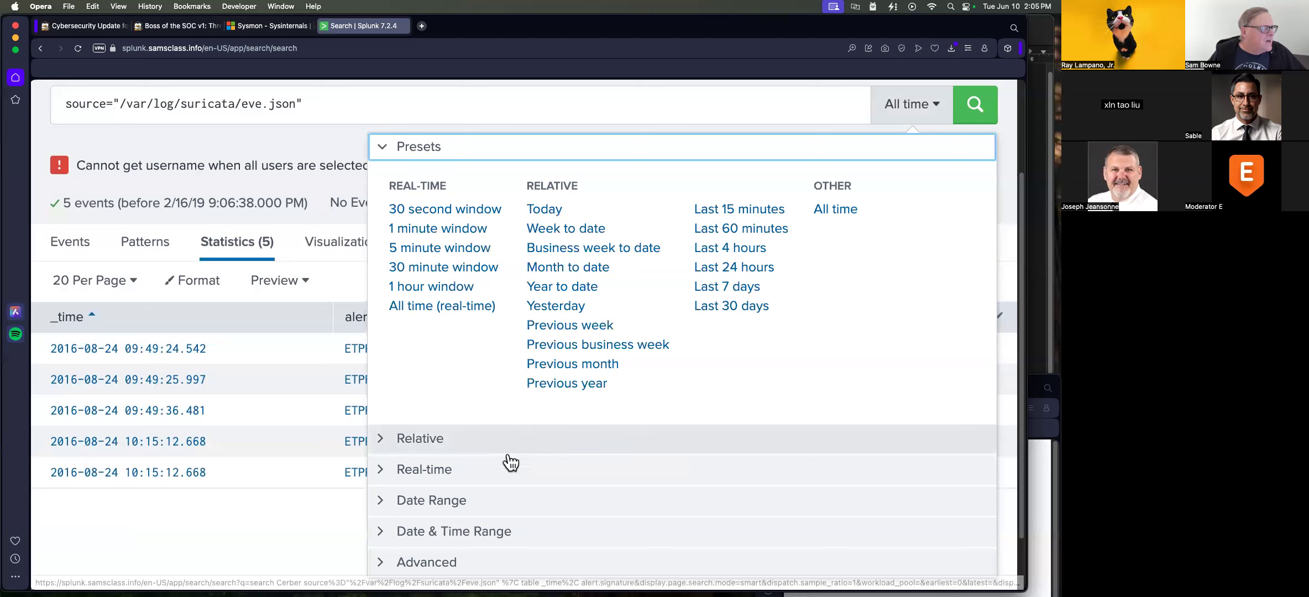
{"action": "left_click", "coordinate": [426, 533]}
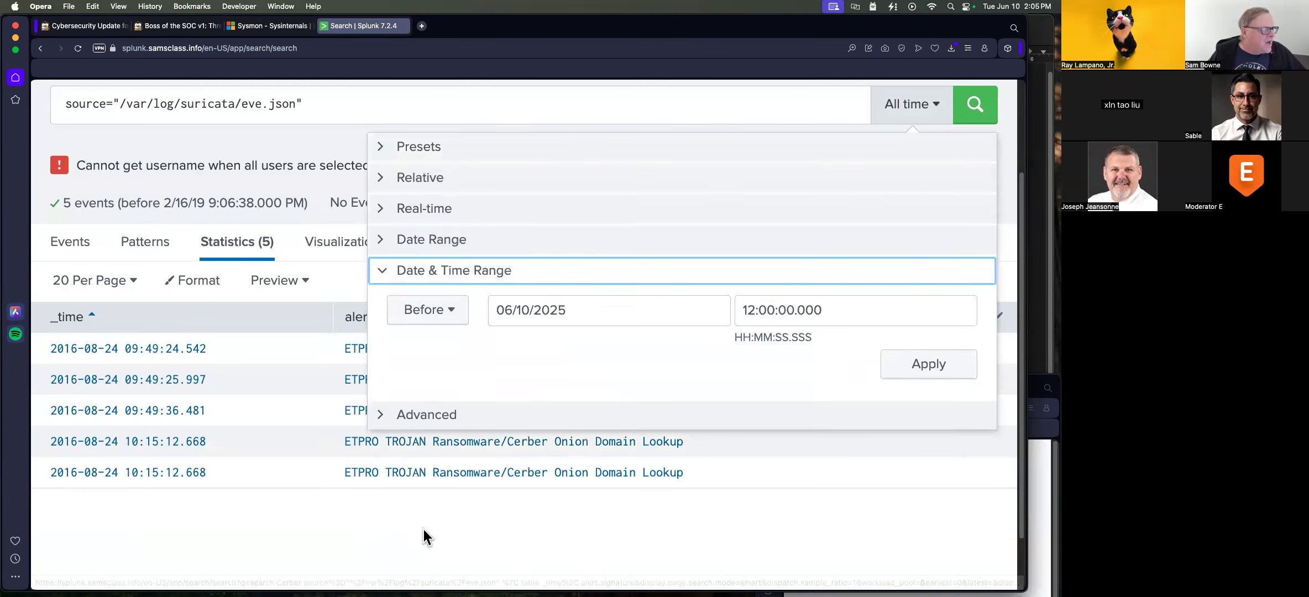
{"action": "left_click", "coordinate": [451, 320]}
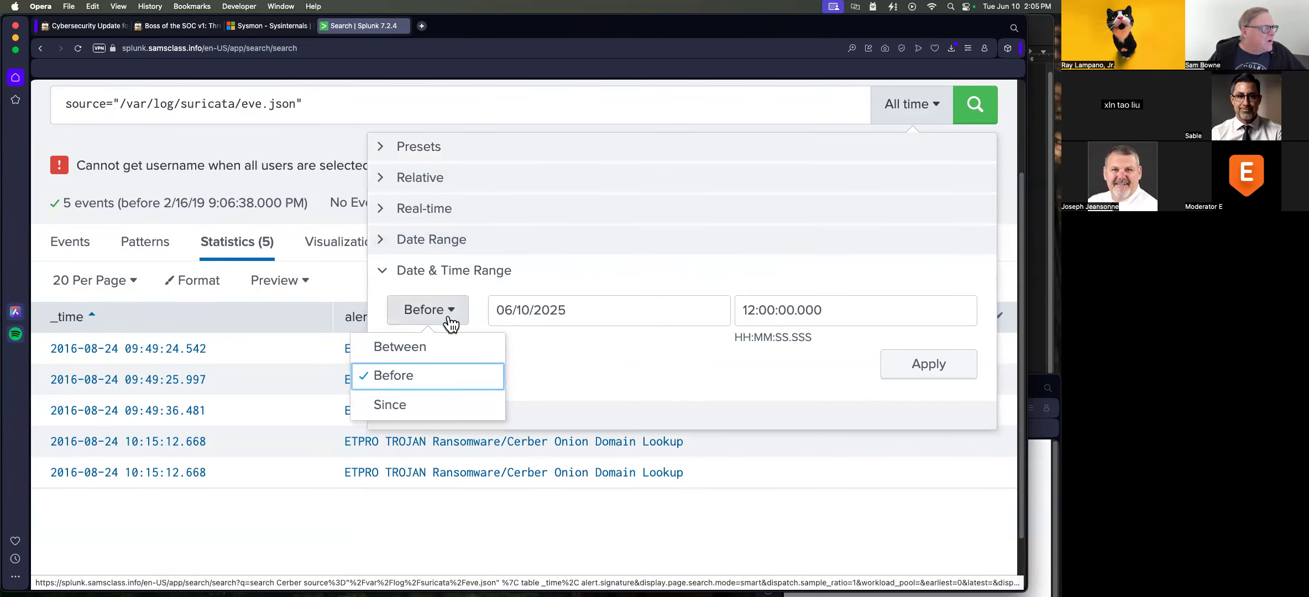
{"action": "left_click", "coordinate": [409, 348]}
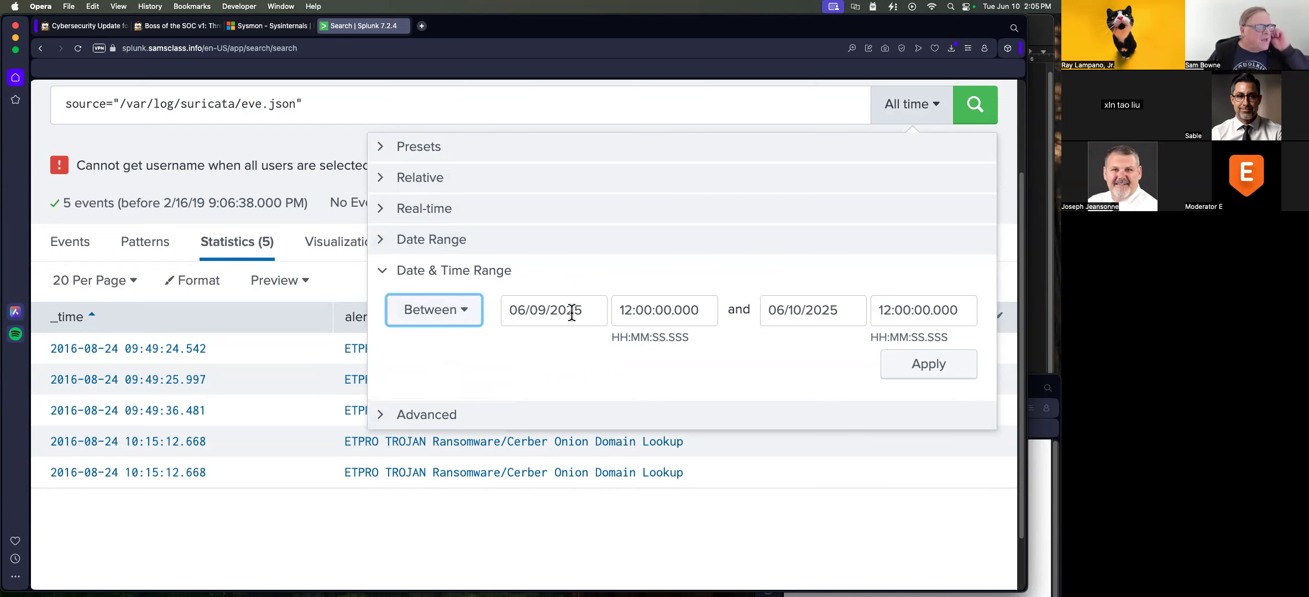
{"action": "left_click", "coordinate": [175, 22]}
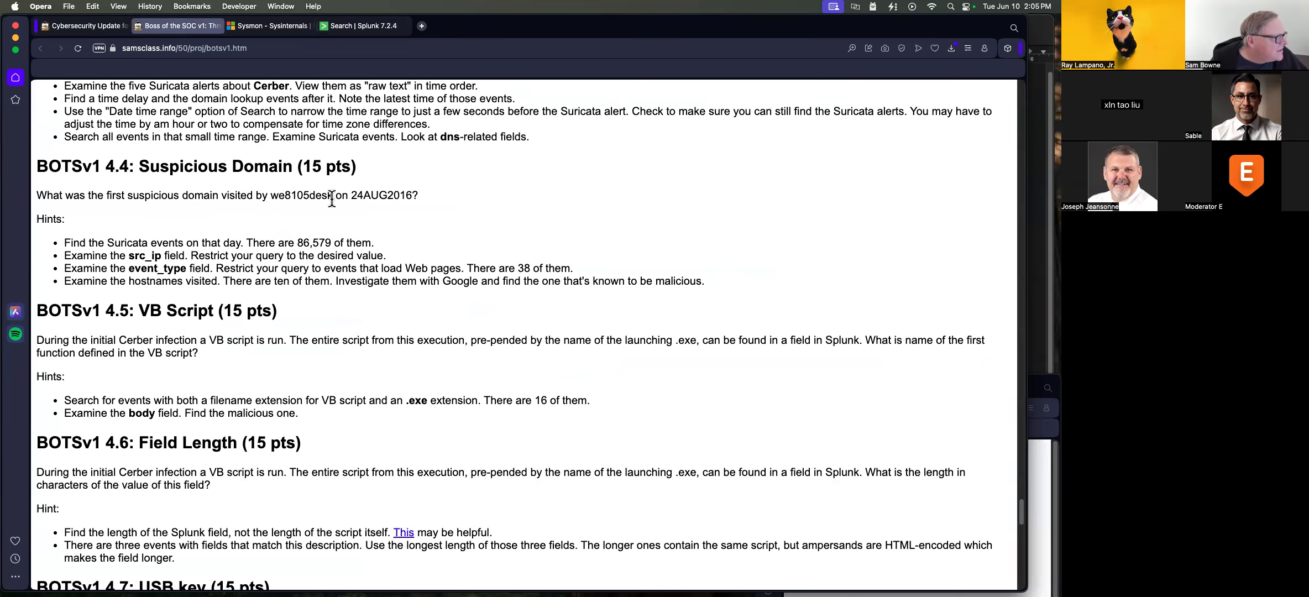
{"action": "left_click", "coordinate": [359, 26]}
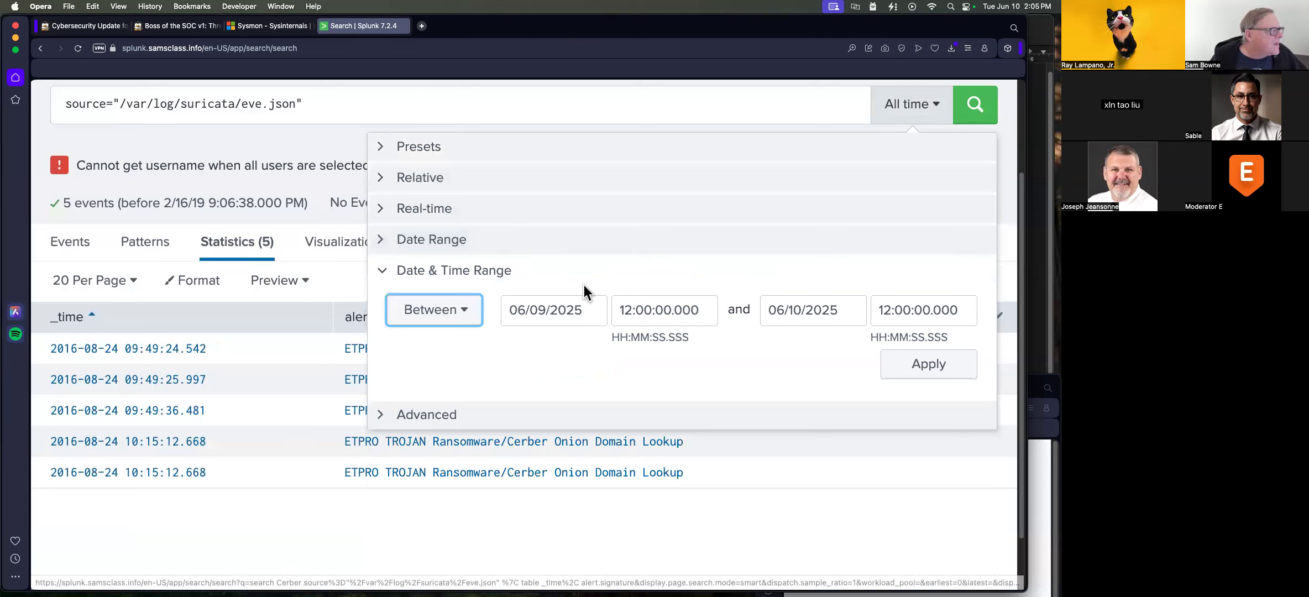
- Set the start date of the date and time range to 08/24/2016
{"action": "left_click", "coordinate": [523, 310]}
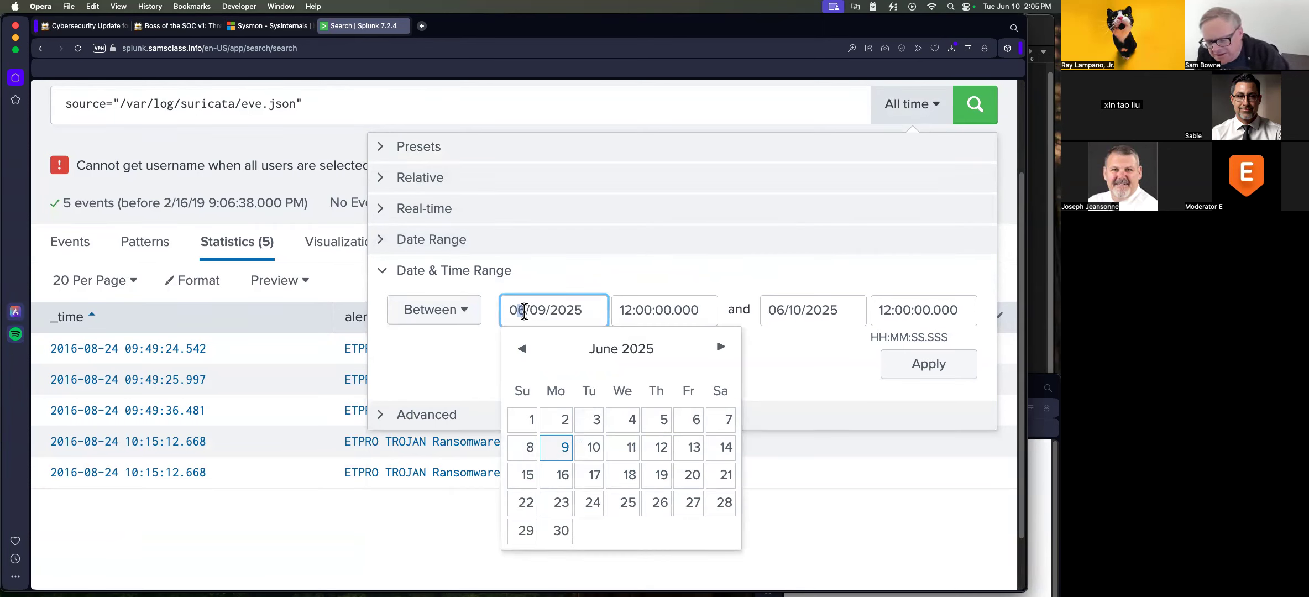
{"action": "type", "text": "8"}
{"action": "left_click_drag", "start_coordinate": [531, 311], "coordinate": [542, 311]}
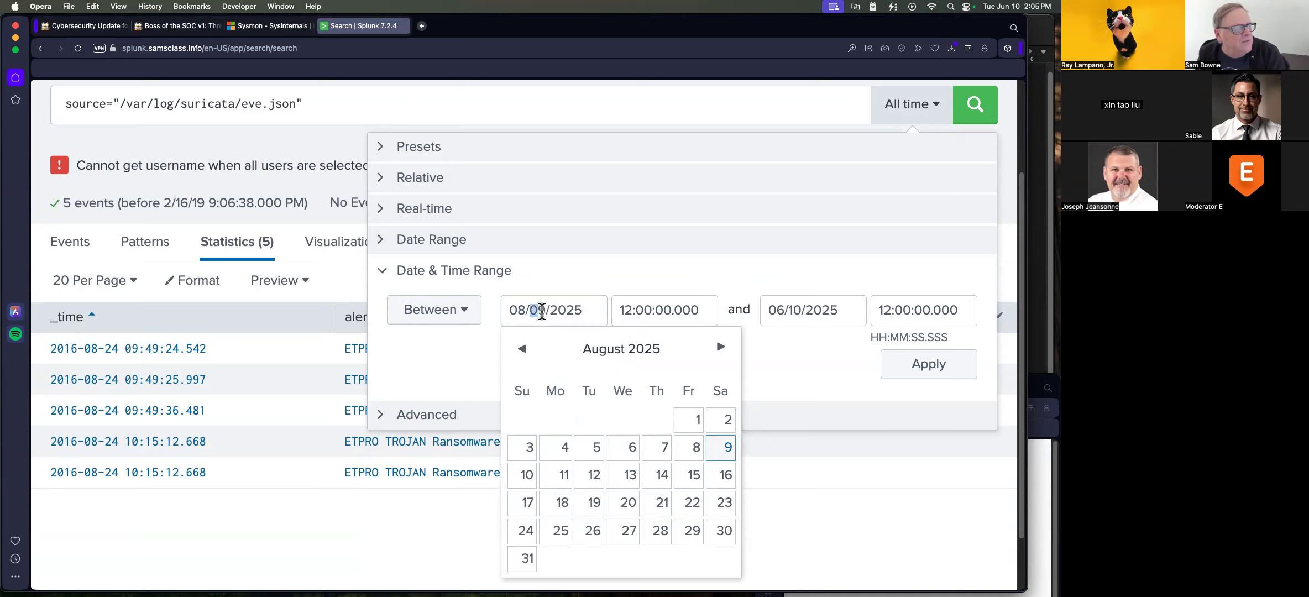
{"action": "type", "text": "24"}
{"action": "left_click_drag", "start_coordinate": [565, 310], "coordinate": [581, 311]}
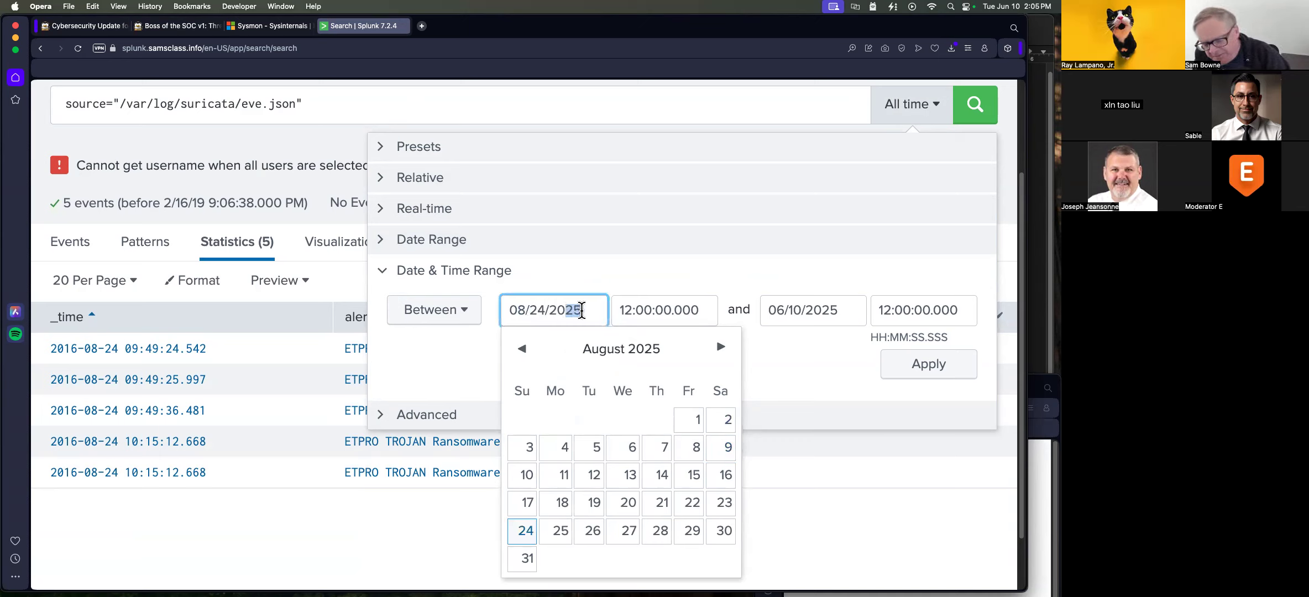
{"action": "type", "text": "16"}
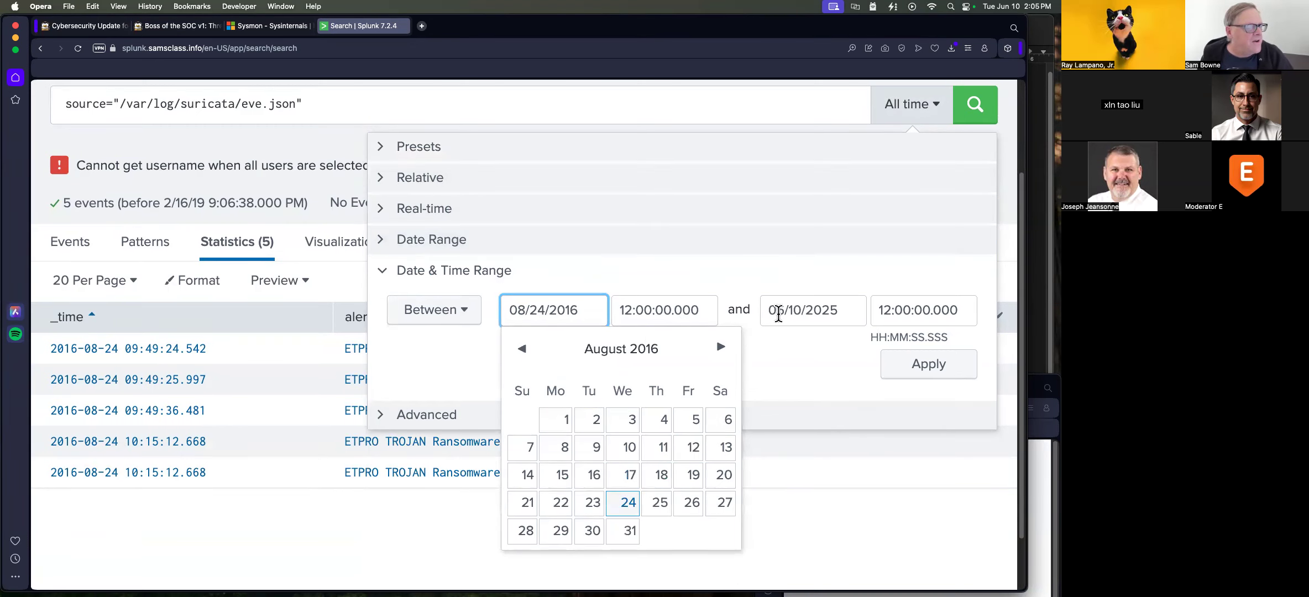
- Set the end date of the date and time range to 08/25/2016 and apply the range to the Suricata search
{"action": "left_click", "coordinate": [782, 312]}
{"action": "type", "text": "8"}
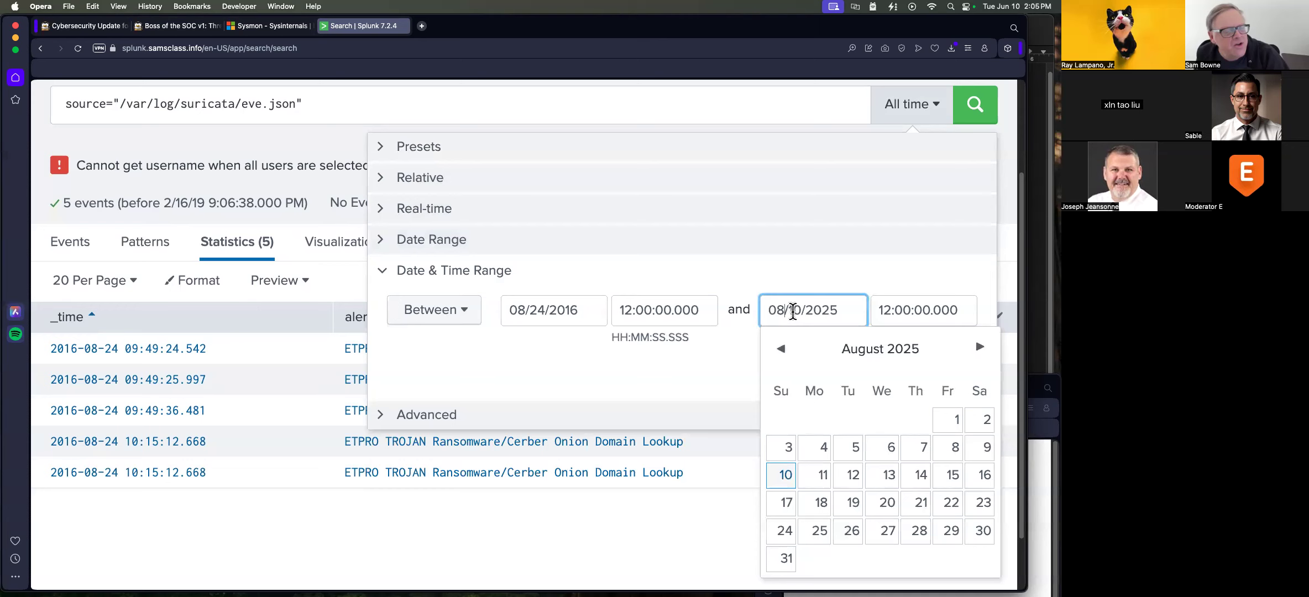
{"action": "left_click_drag", "start_coordinate": [791, 311], "coordinate": [801, 310]}
{"action": "type", "text": "25"}
{"action": "left_click_drag", "start_coordinate": [824, 310], "coordinate": [843, 310]}
{"action": "type", "text": "16"}
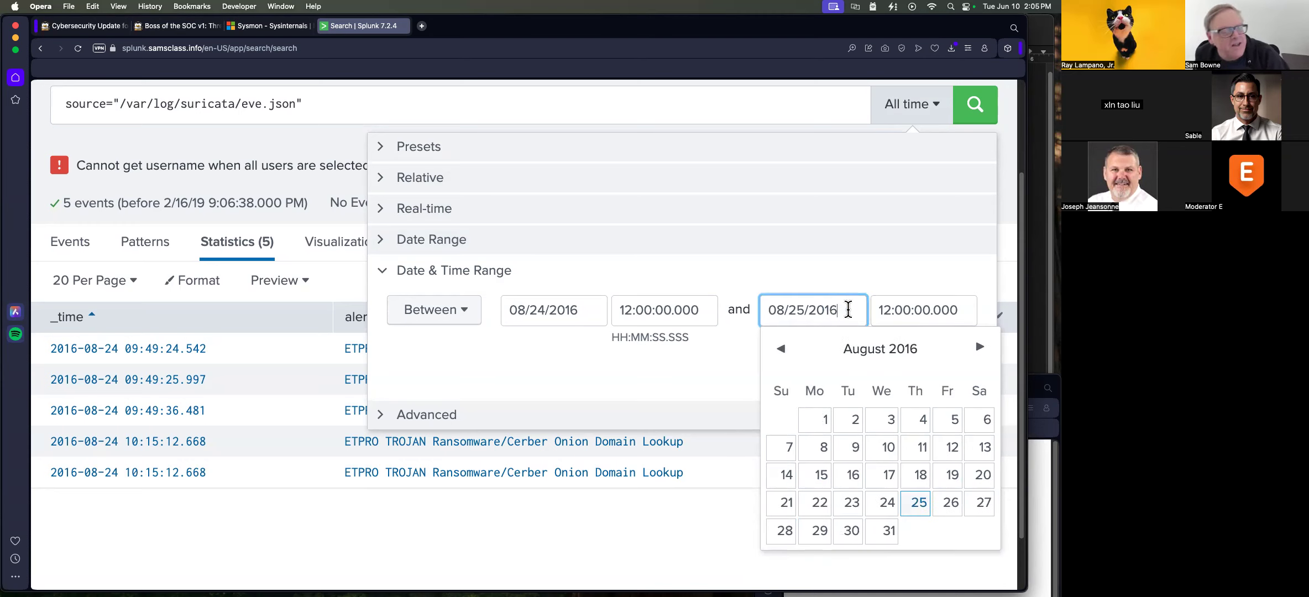
{"action": "left_click", "coordinate": [793, 217]}
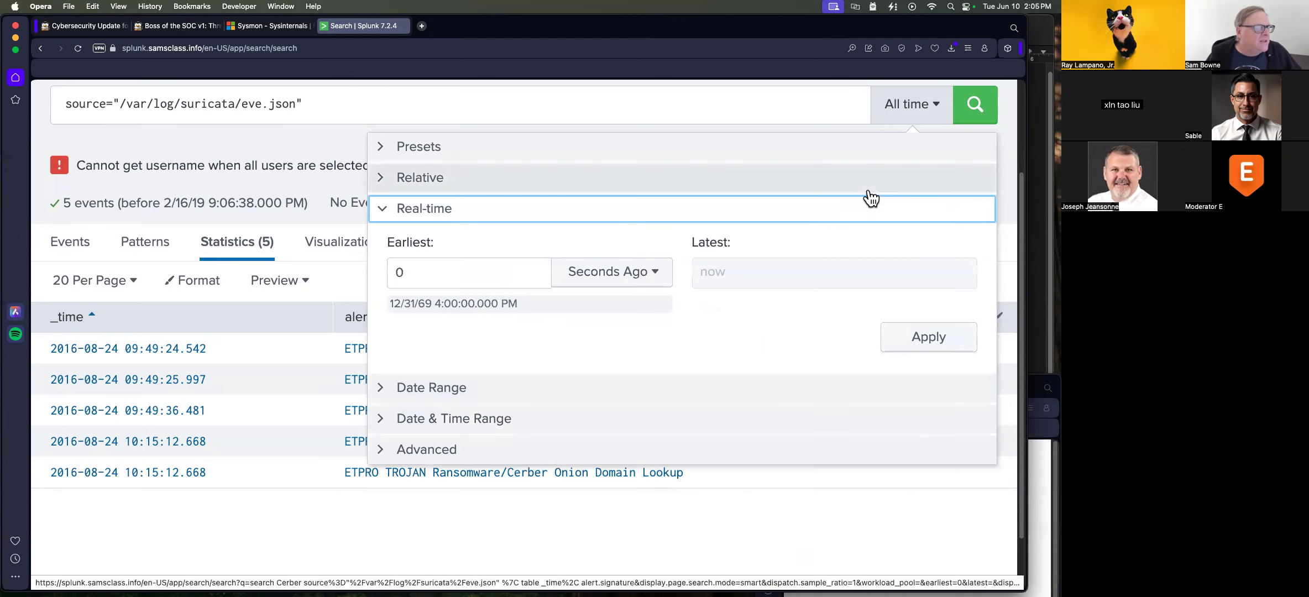
{"action": "left_click", "coordinate": [933, 336]}
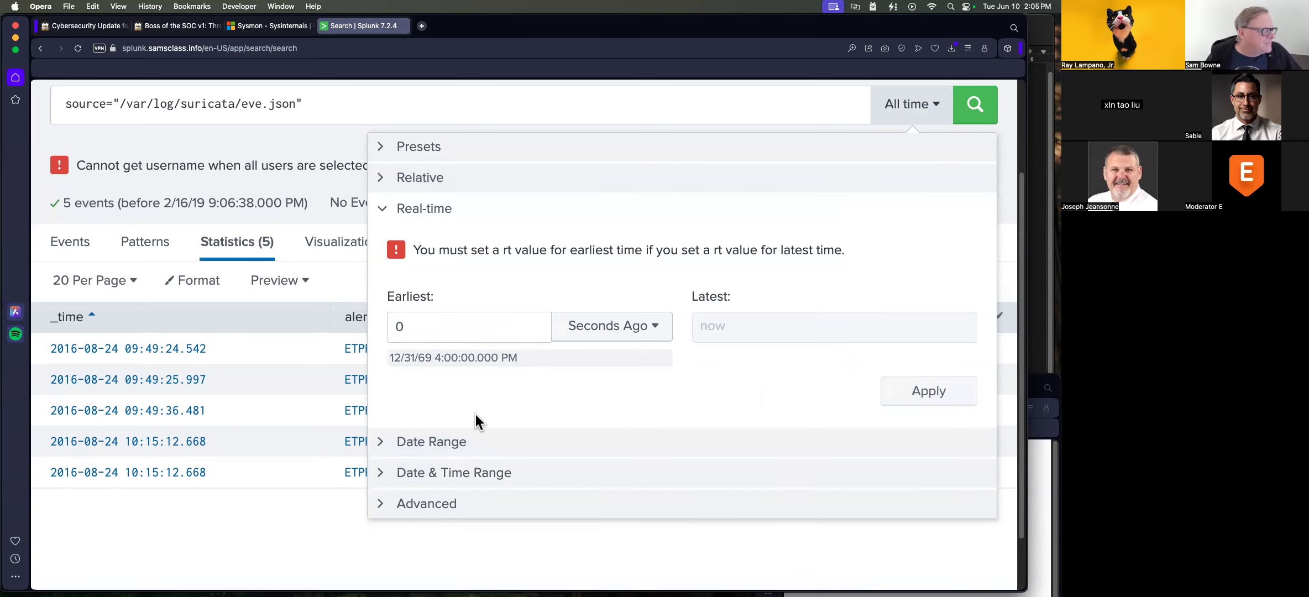
{"action": "left_click", "coordinate": [446, 472]}
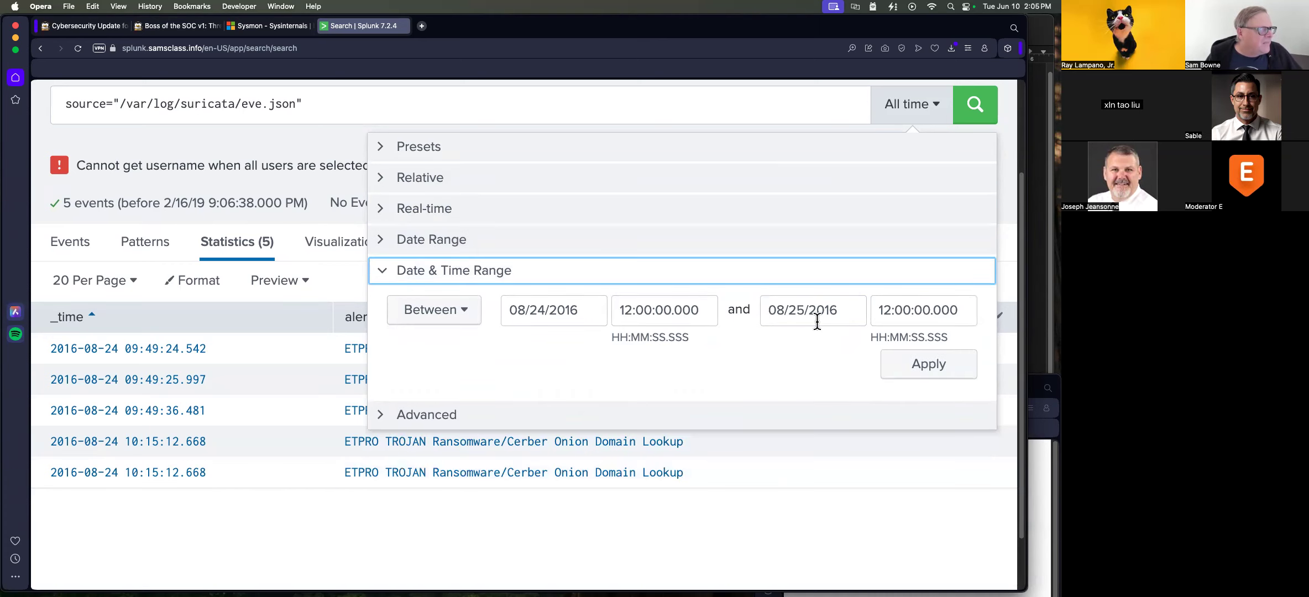
{"action": "left_click", "coordinate": [920, 362]}
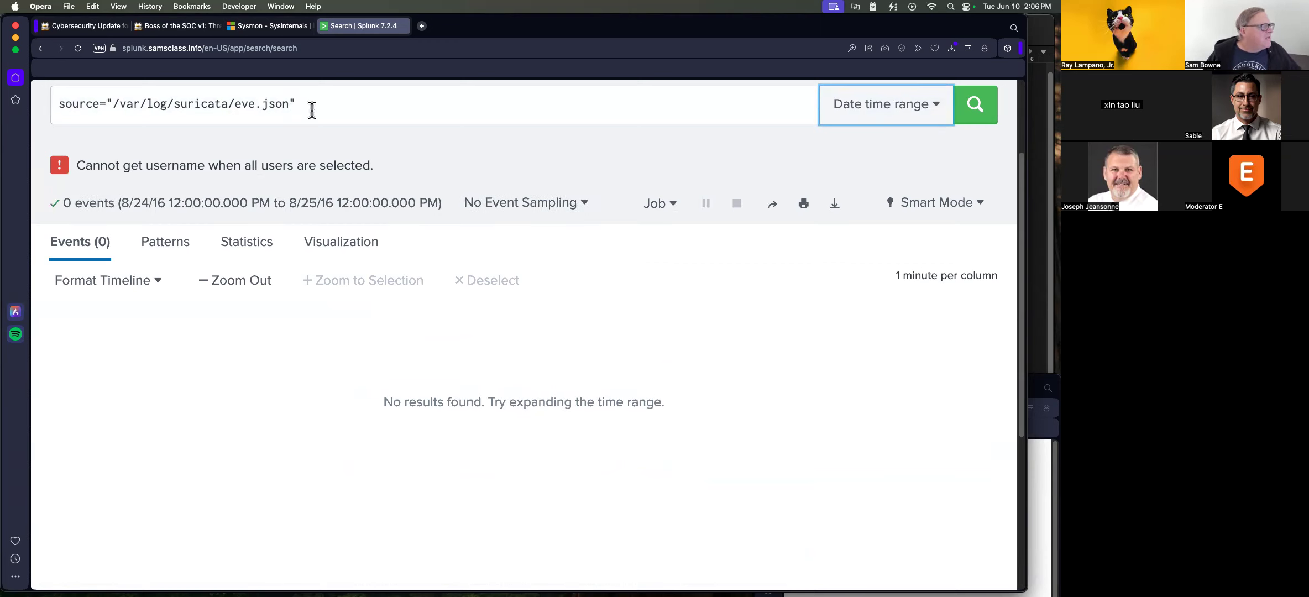
- Recheck the 4.4 hints, replace the Suricata source query with * and run the search over the same date range
{"action": "left_click", "coordinate": [168, 24]}
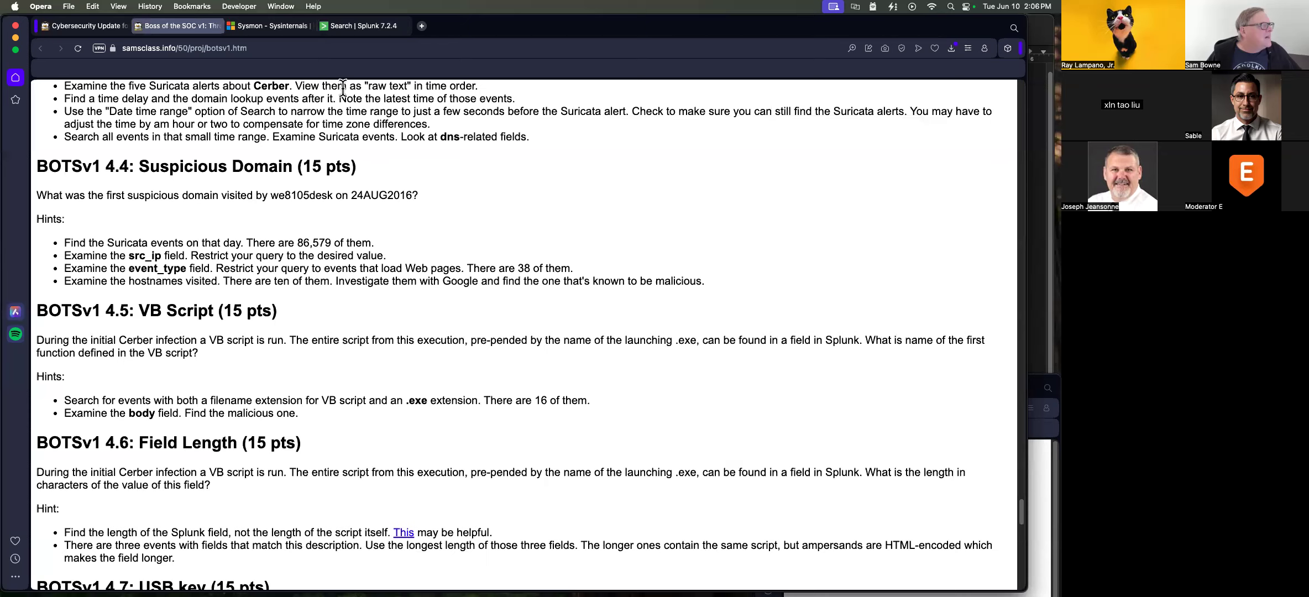
{"action": "left_click", "coordinate": [367, 27]}
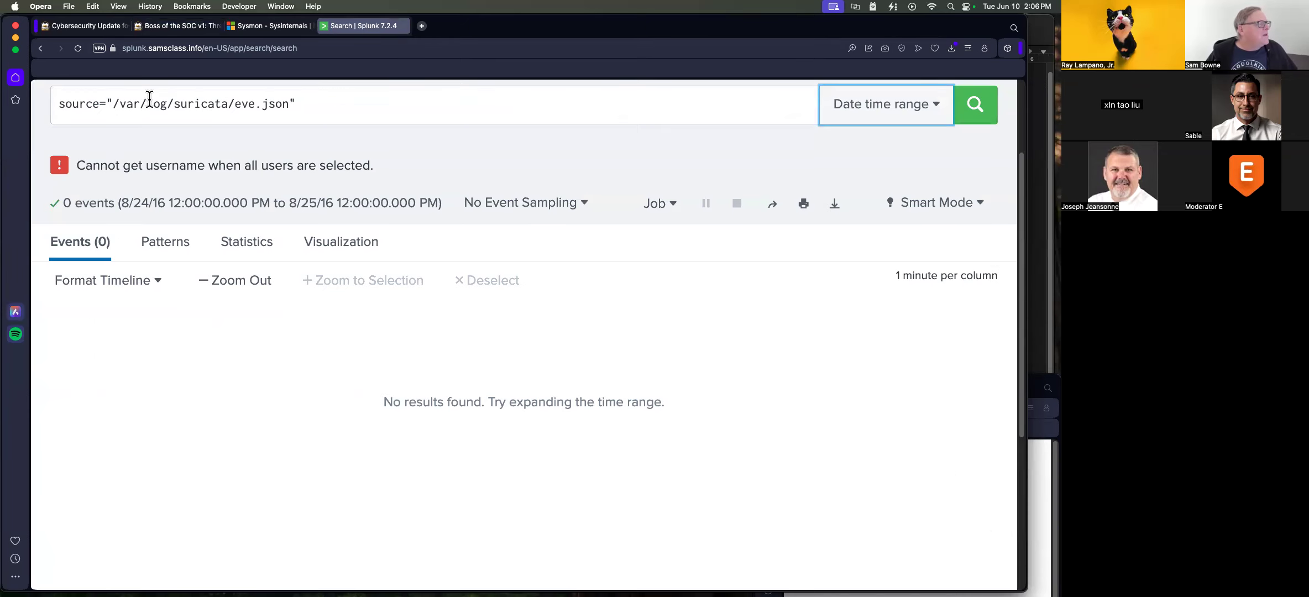
{"action": "left_click_drag", "start_coordinate": [307, 103], "coordinate": [17, 101]}
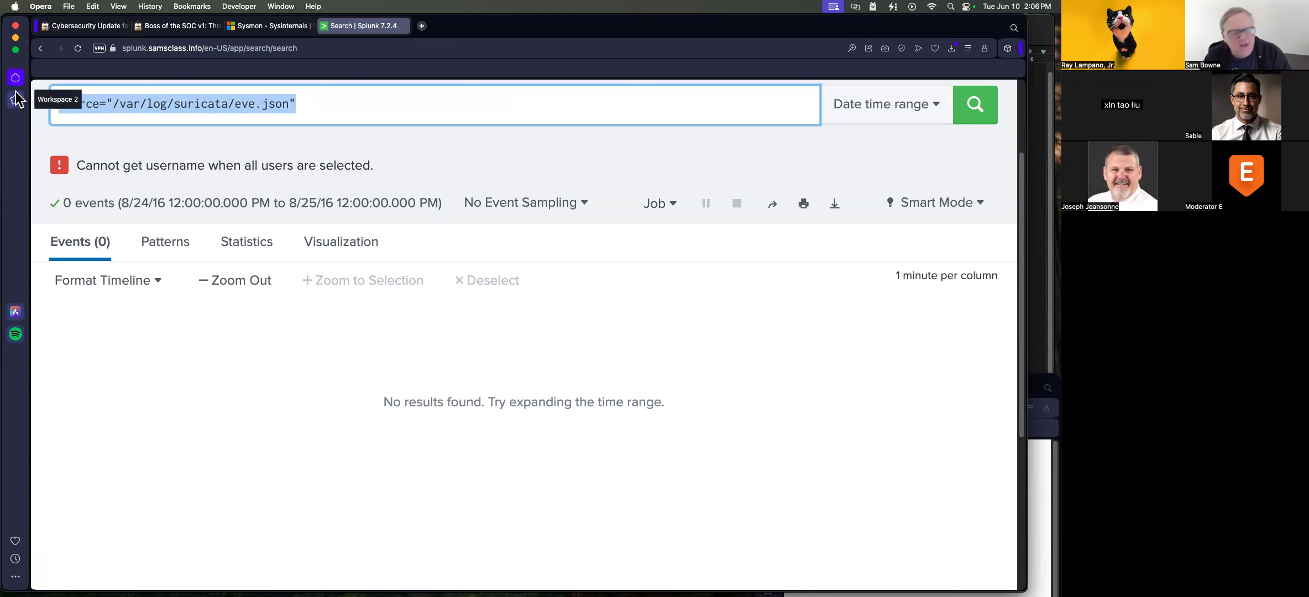
{"action": "key", "text": "BackSpace"}
{"action": "type", "text": "*"}
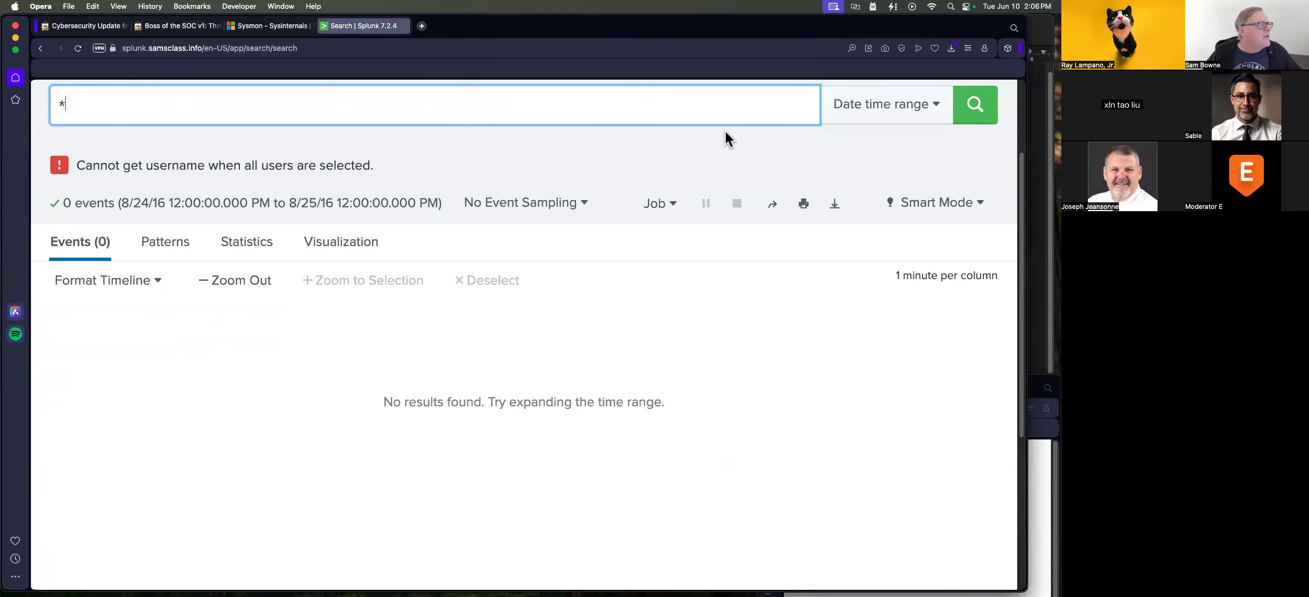
{"action": "left_click", "coordinate": [966, 114]}
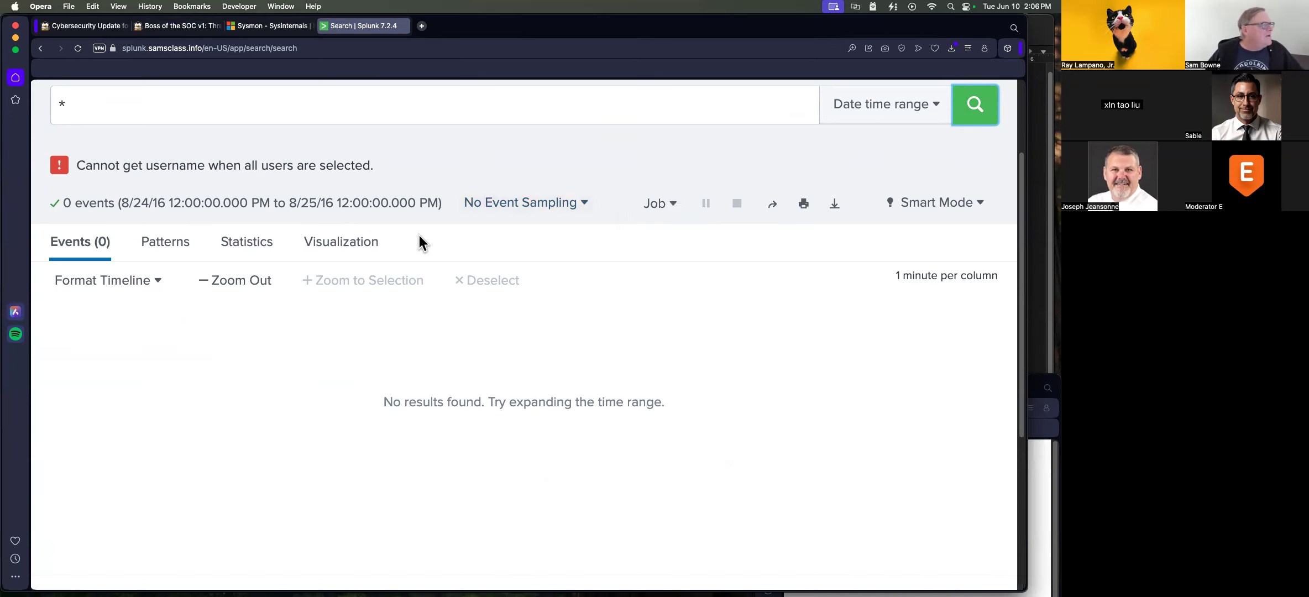
- Open the Data Summary from a fresh Search page and examine the sourcetypes with their counts and last update times
{"action": "scroll", "coordinate": [423, 243], "scroll_direction": "up", "scroll_amount": 3}
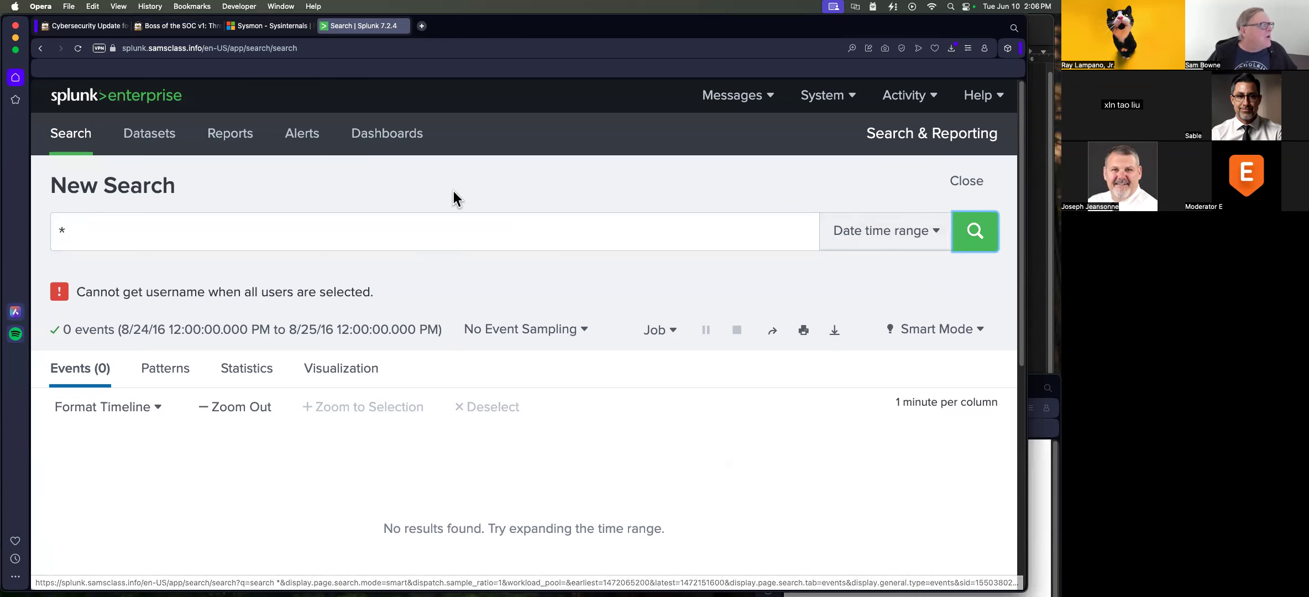
{"action": "left_click", "coordinate": [67, 135]}
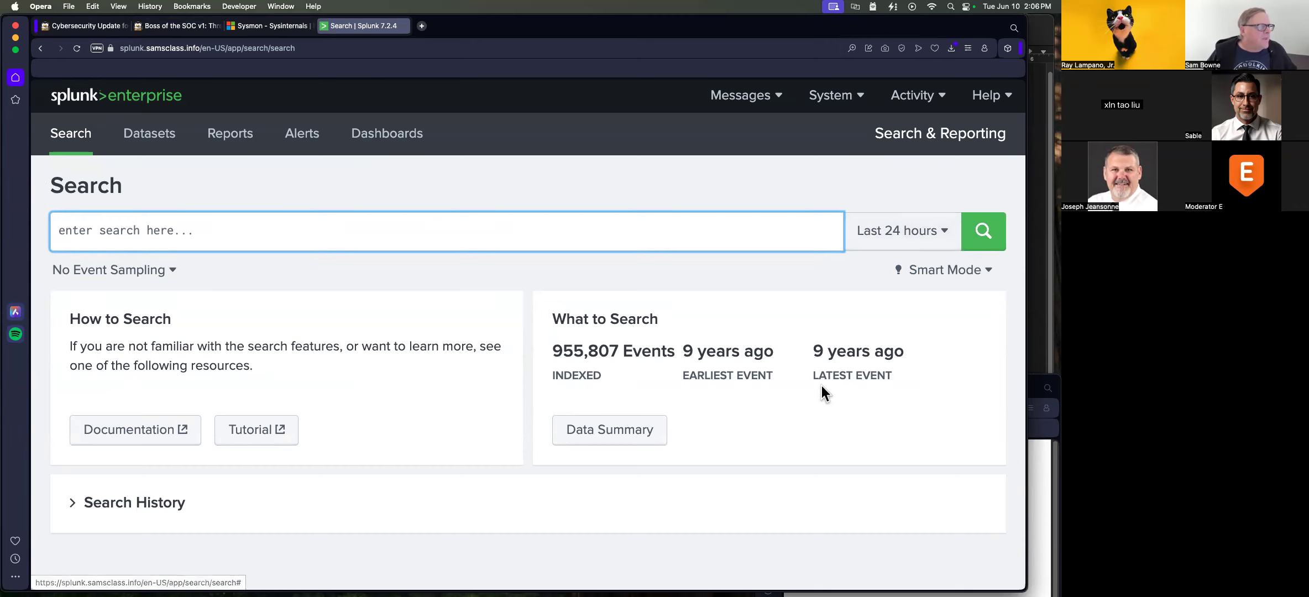
{"action": "left_click", "coordinate": [630, 432]}
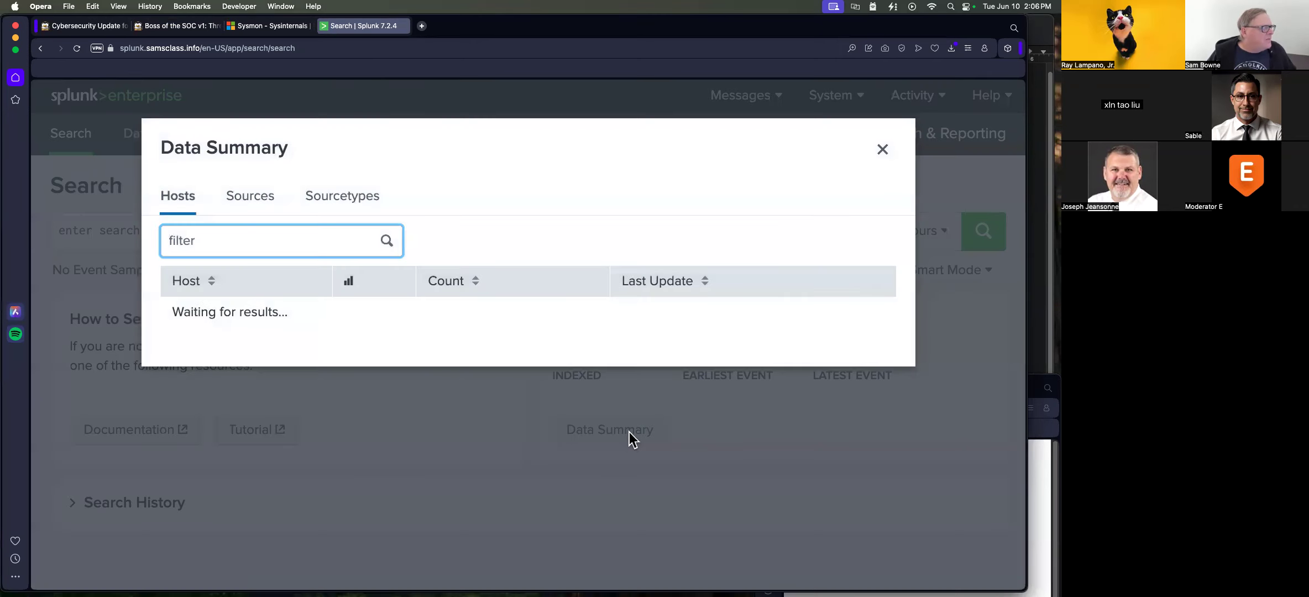
{"action": "left_click", "coordinate": [387, 199]}
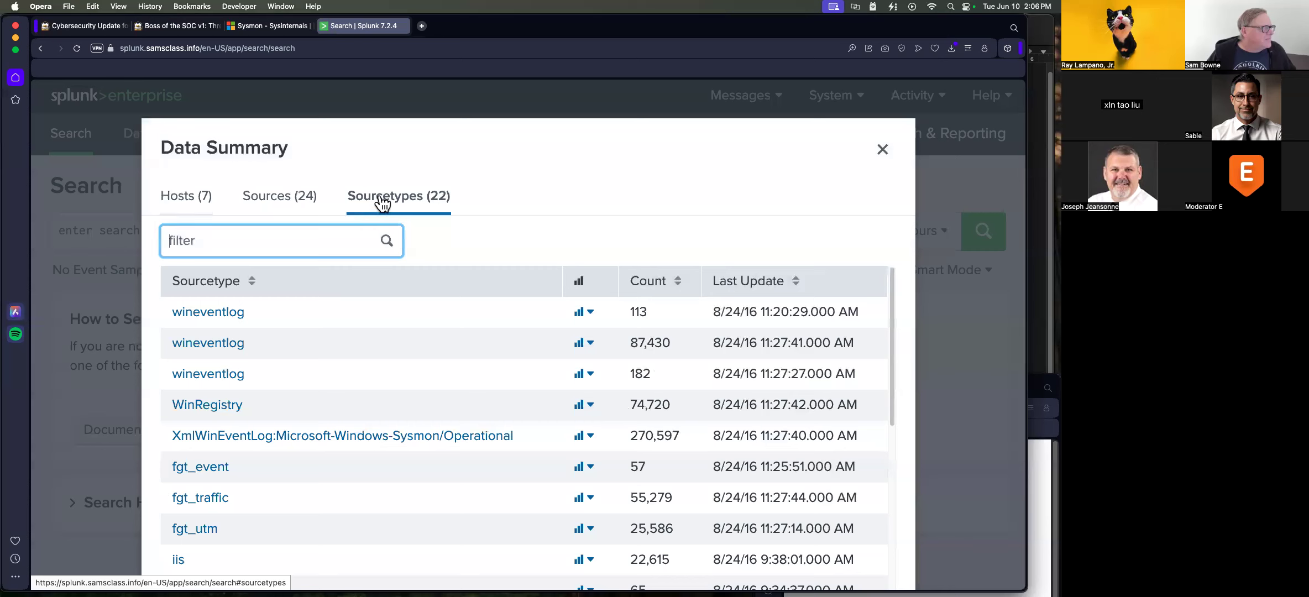
{"action": "scroll", "coordinate": [360, 445], "scroll_direction": "down", "scroll_amount": 5}
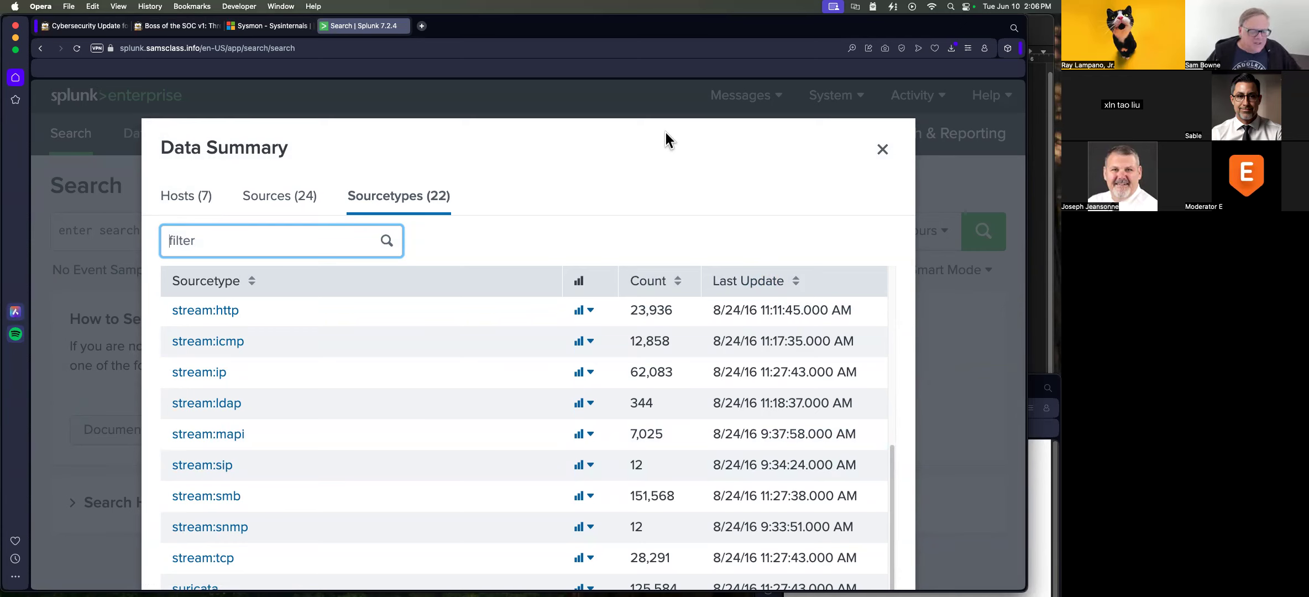
{"action": "key", "text": "super+minus"}
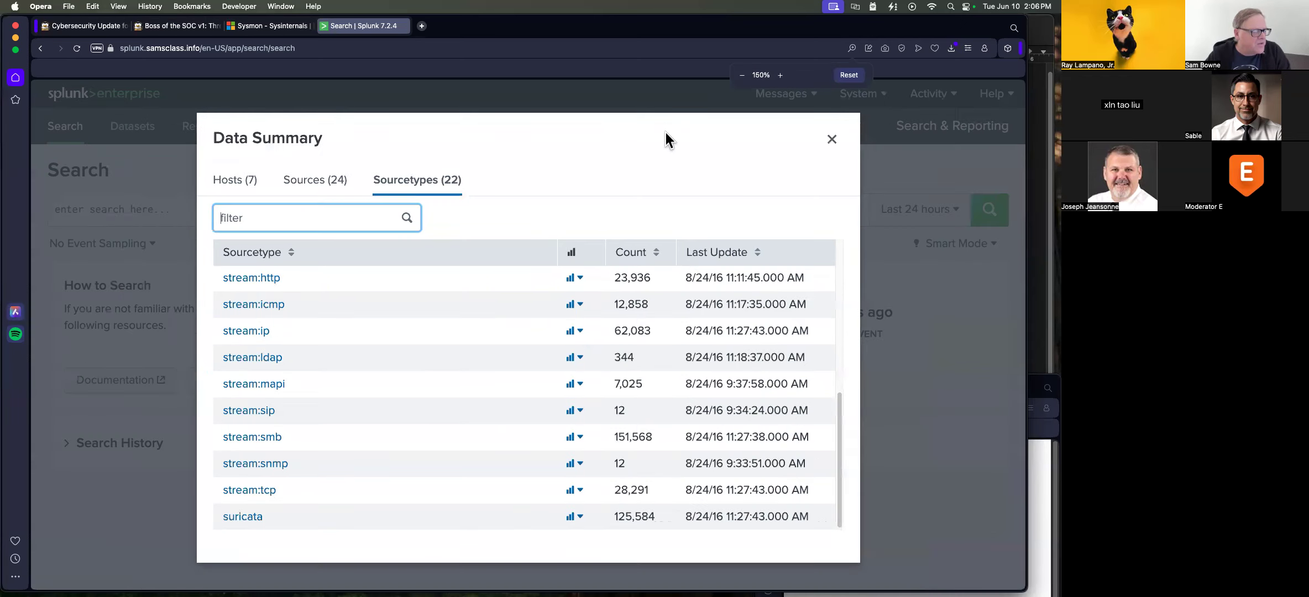
- Search all events of the suricata sourcetype over all time
{"action": "left_click", "coordinate": [231, 513]}
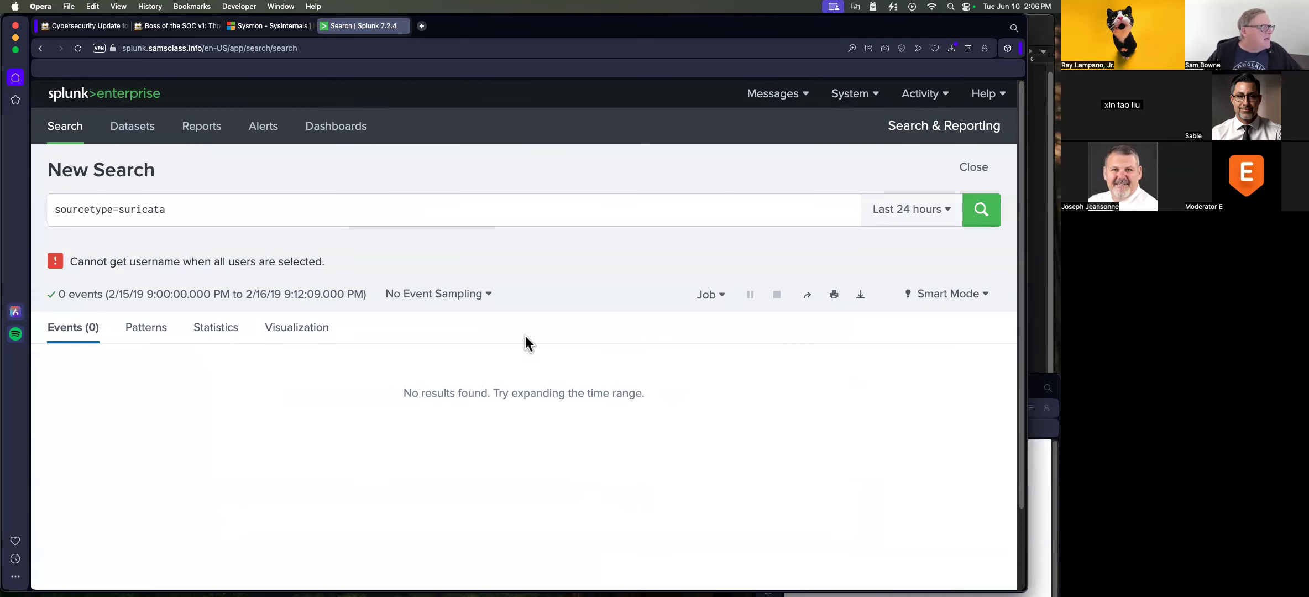
{"action": "left_click", "coordinate": [947, 211]}
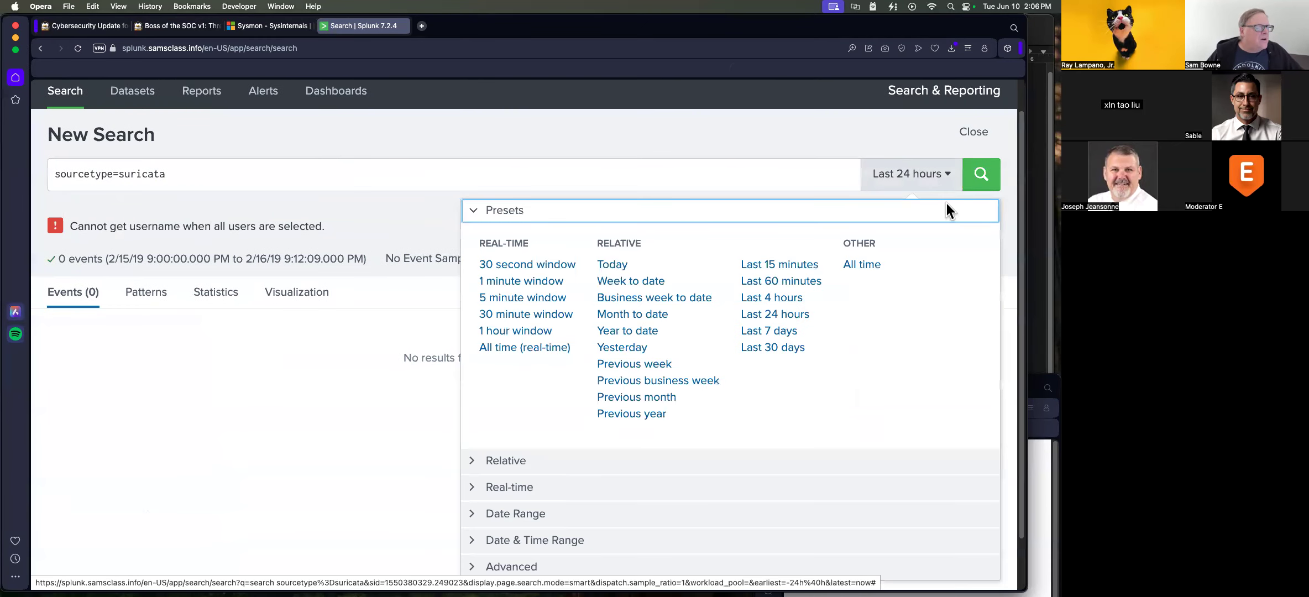
{"action": "left_click", "coordinate": [848, 274]}
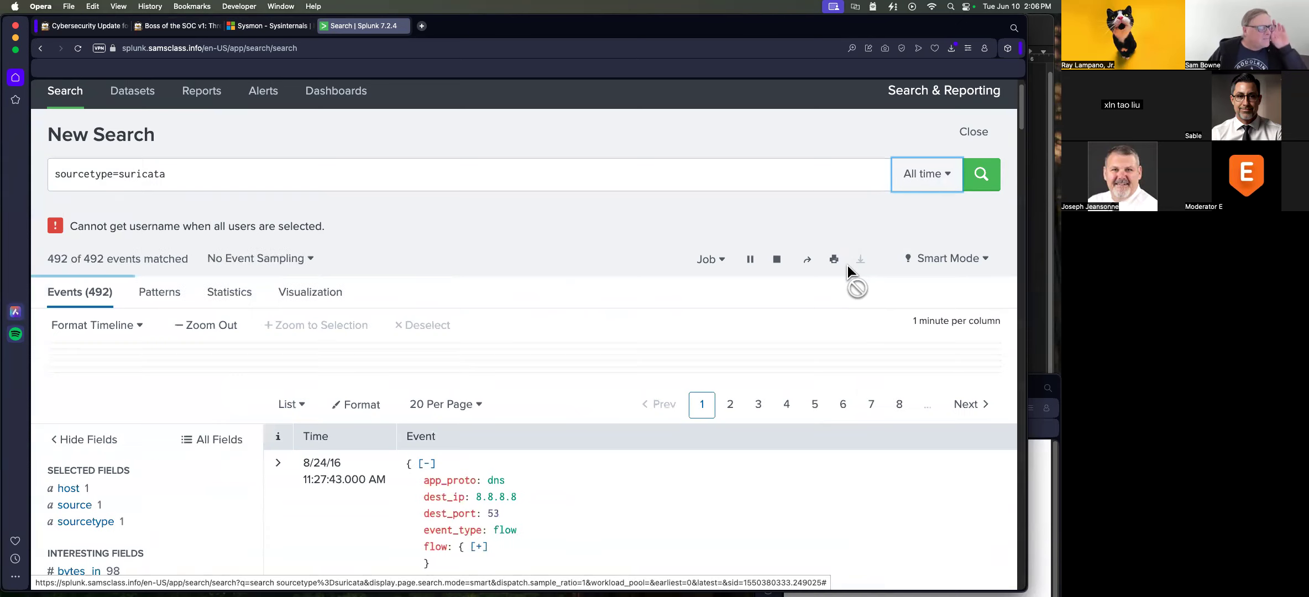
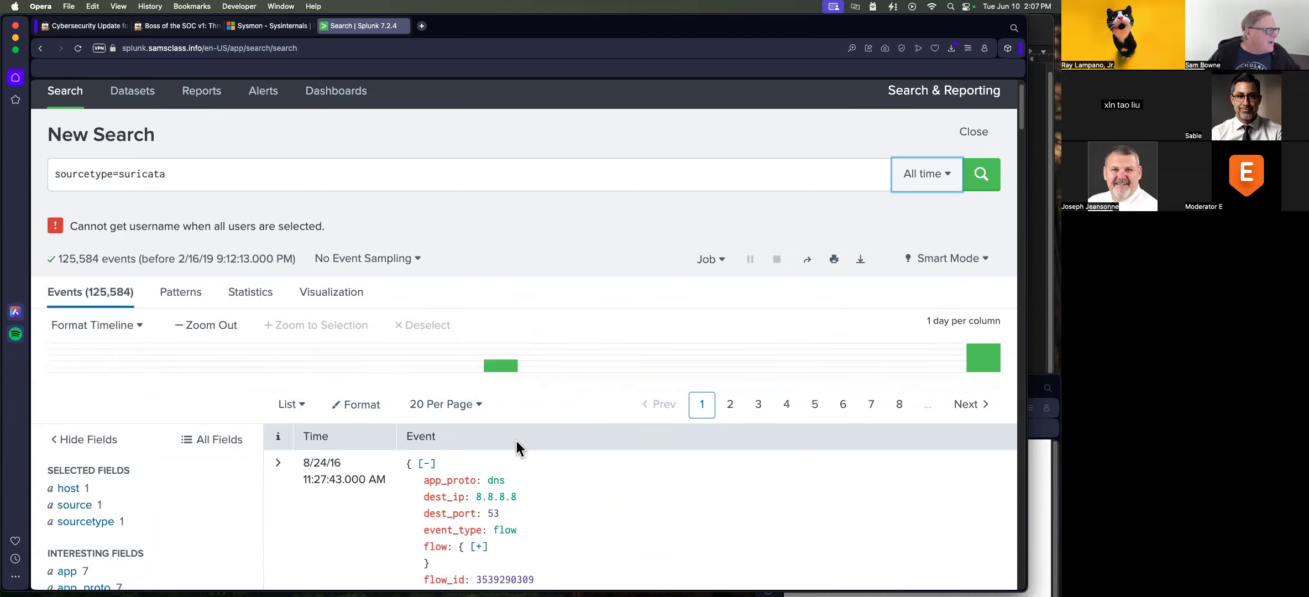
- Narrow the Suricata search to the timeline's 24 August 2016 column and check the result against the 4.4 hints
{"action": "left_click", "coordinate": [954, 375]}
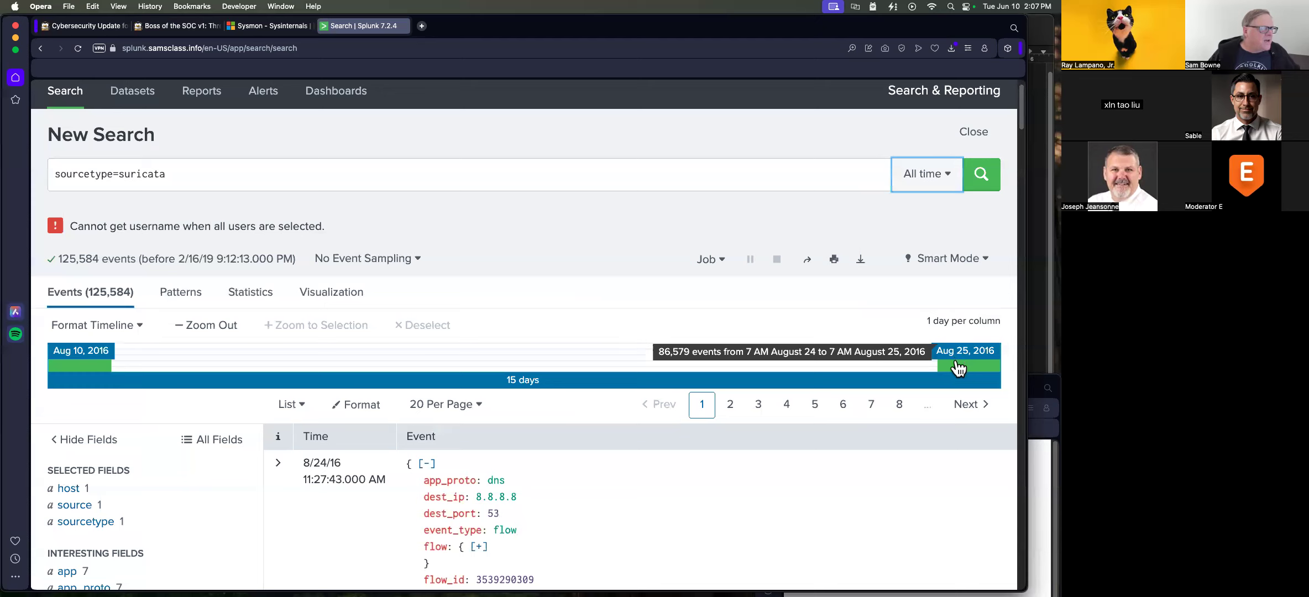
{"action": "left_click", "coordinate": [958, 368]}
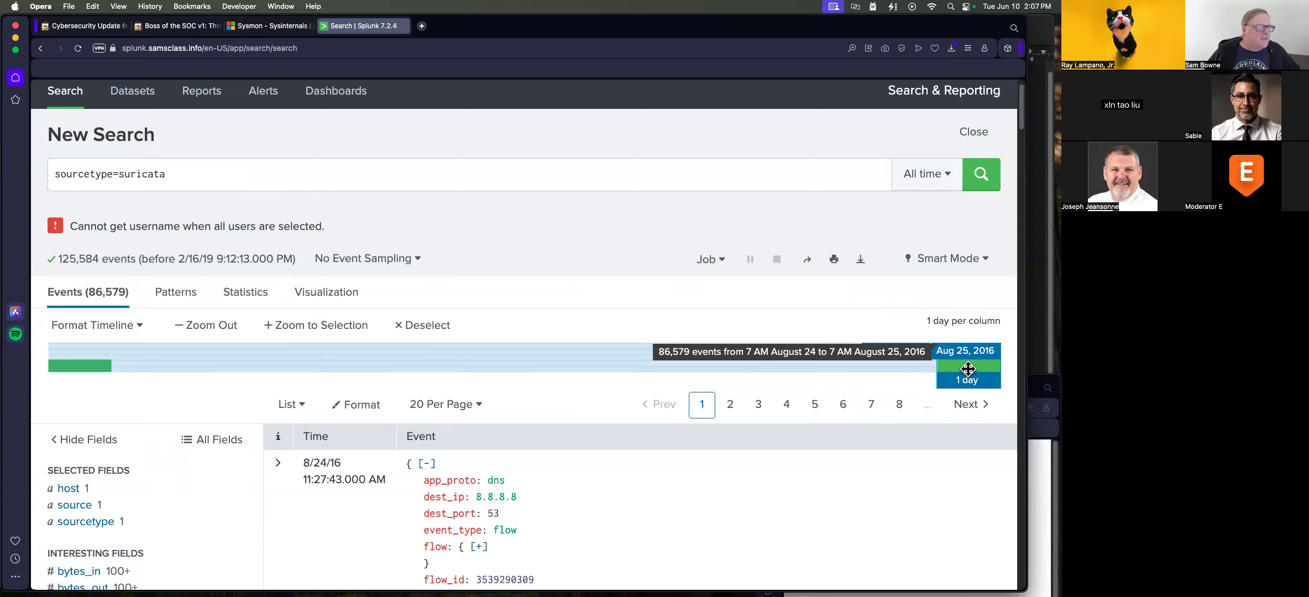
{"action": "double_click", "coordinate": [969, 369]}
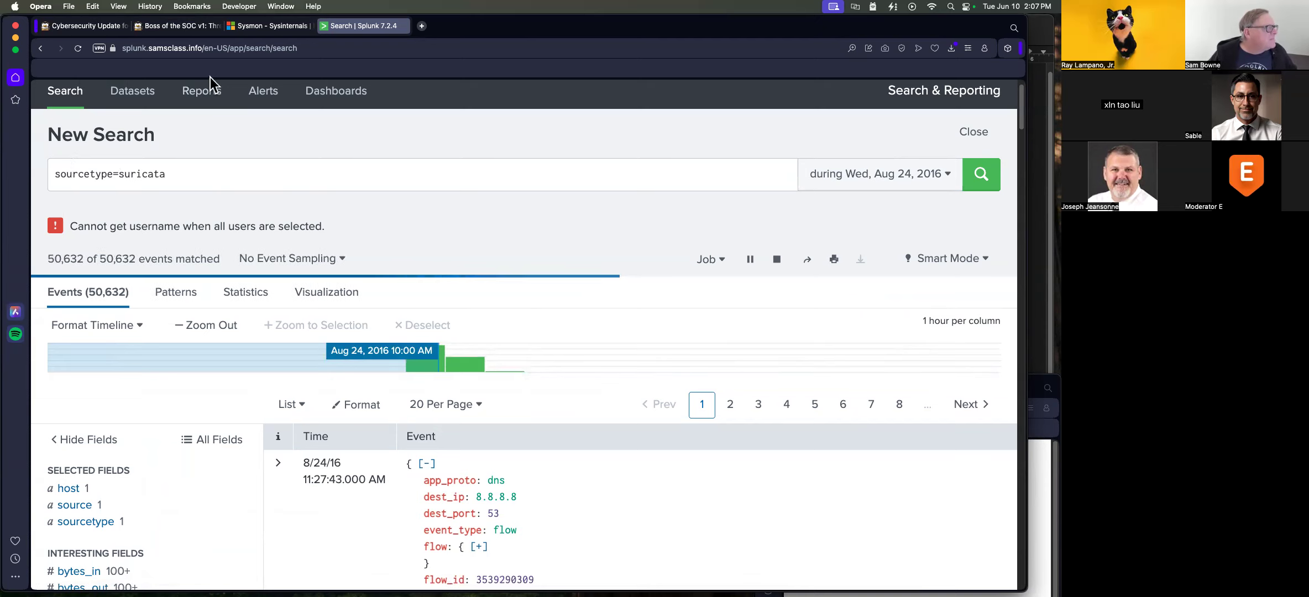
{"action": "left_click", "coordinate": [175, 32]}
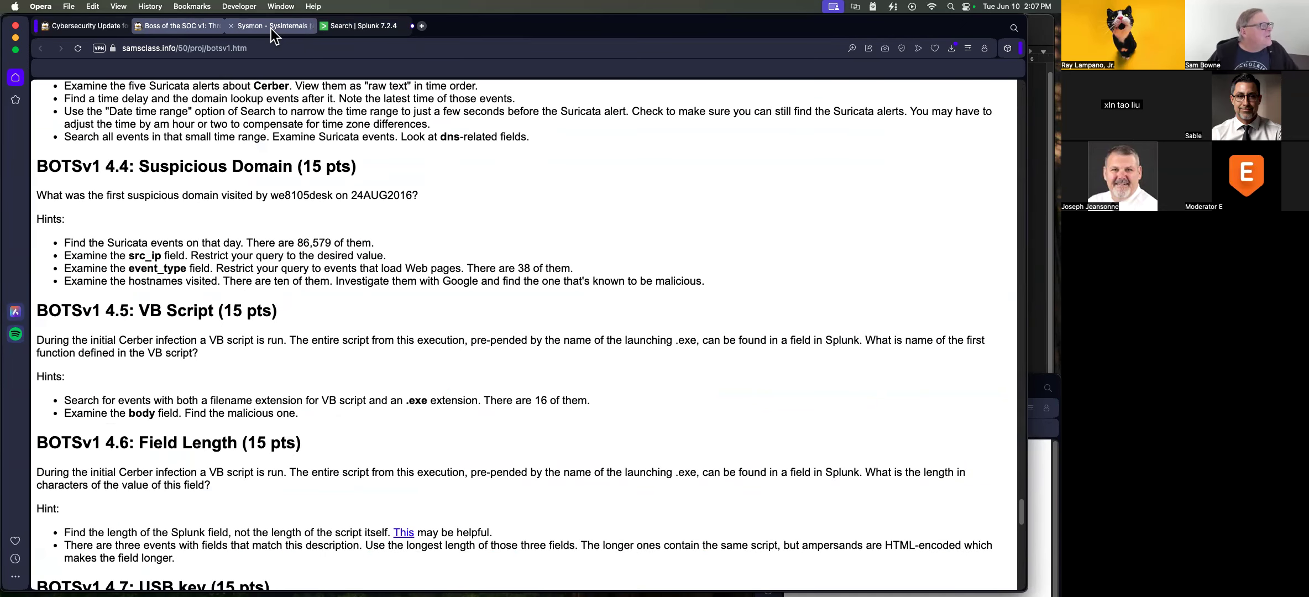
{"action": "left_click", "coordinate": [354, 29]}
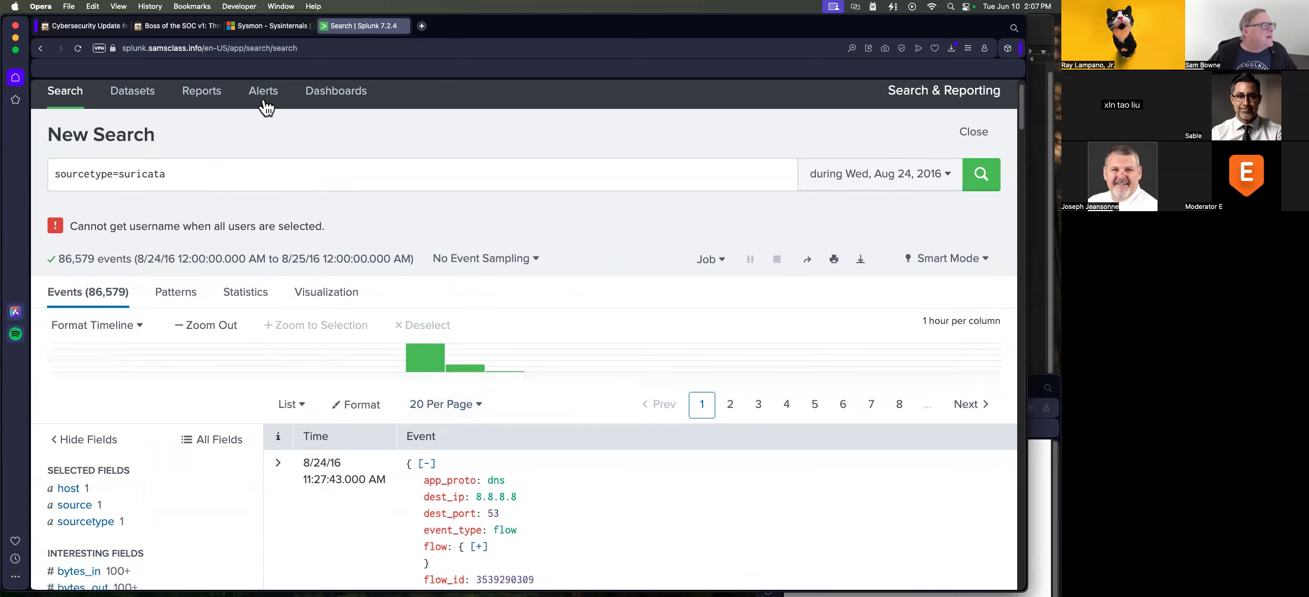
- Reread the 4.4 hints and restrict the Suricata search to src_ip 192.168.250.100
{"action": "left_click", "coordinate": [172, 28]}
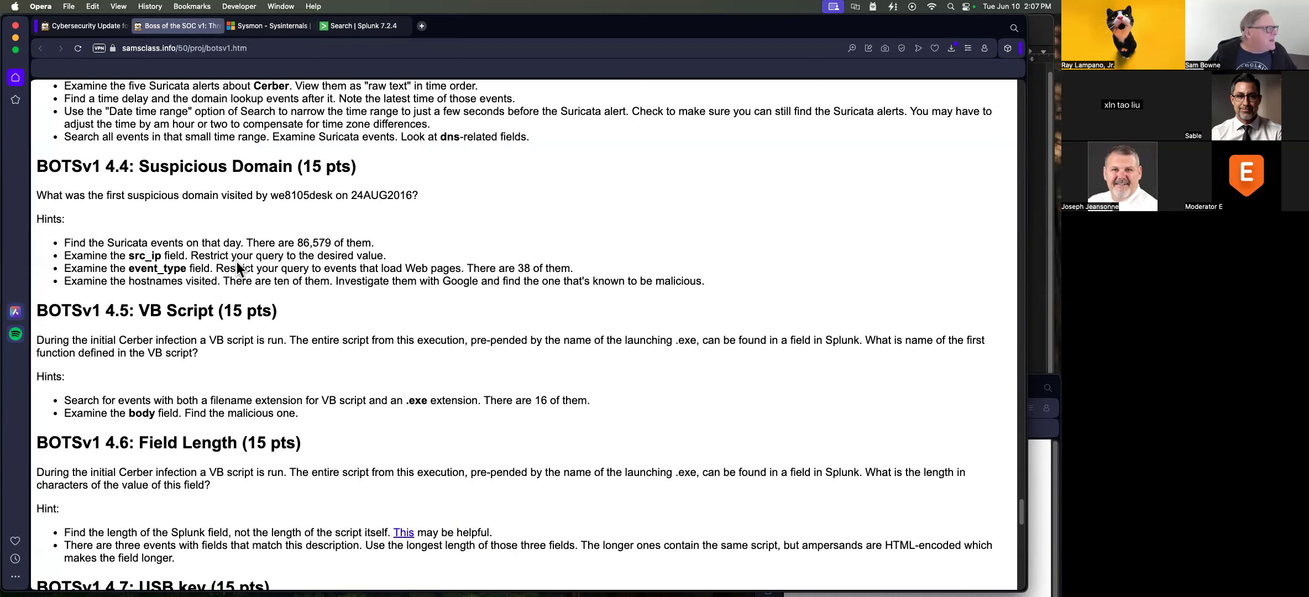
{"action": "left_click", "coordinate": [352, 28]}
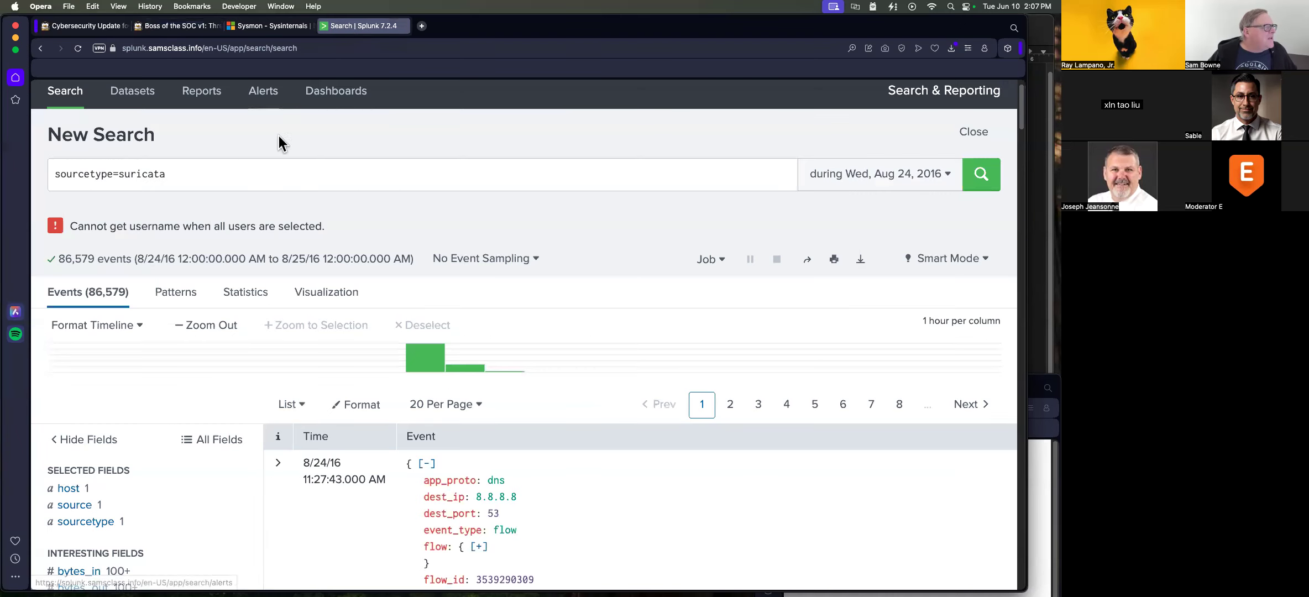
{"action": "scroll", "coordinate": [112, 415], "scroll_direction": "down", "scroll_amount": 6}
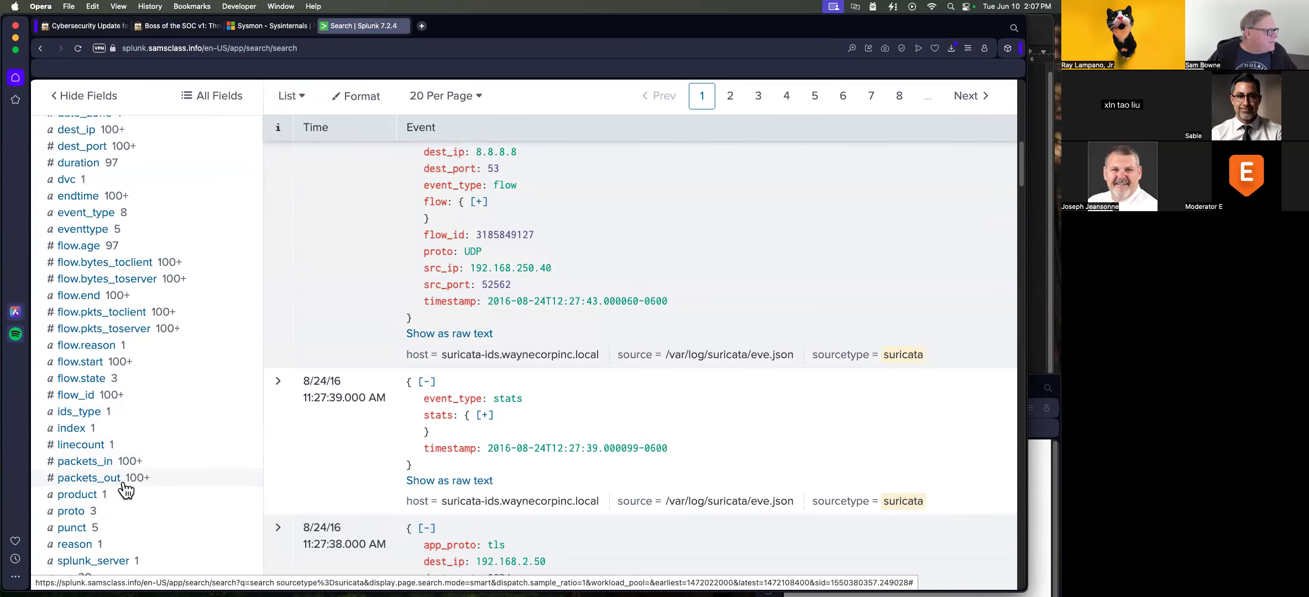
{"action": "scroll", "coordinate": [127, 489], "scroll_direction": "down", "scroll_amount": 3}
{"action": "left_click", "coordinate": [71, 445]}
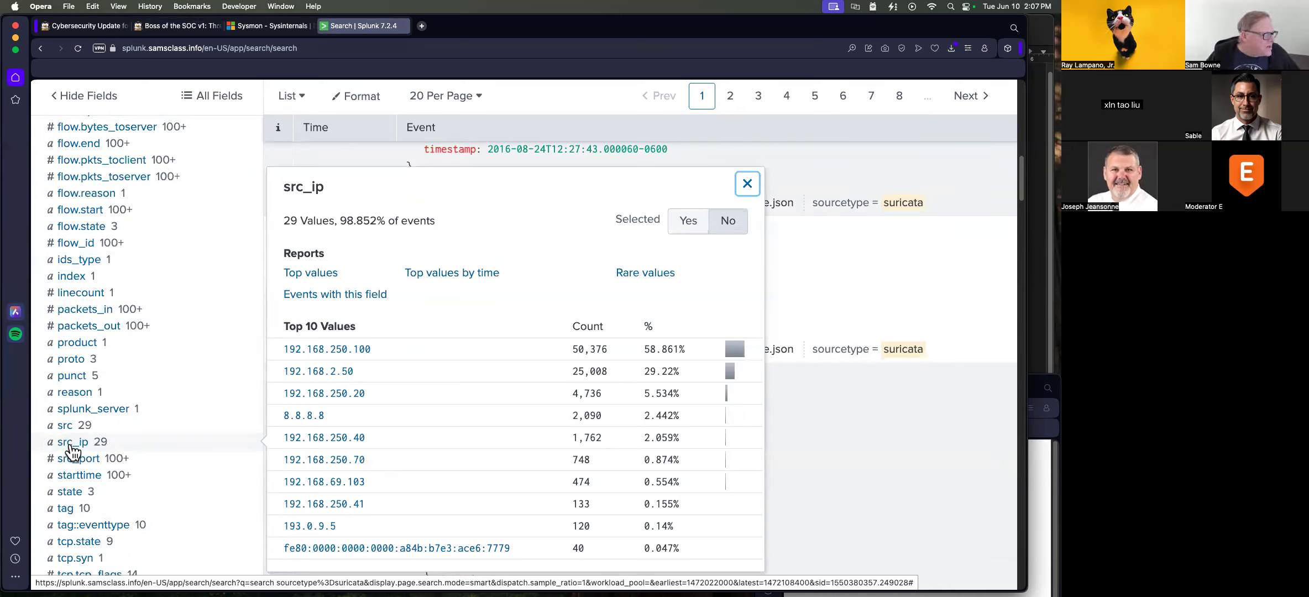
{"action": "left_click", "coordinate": [343, 350]}
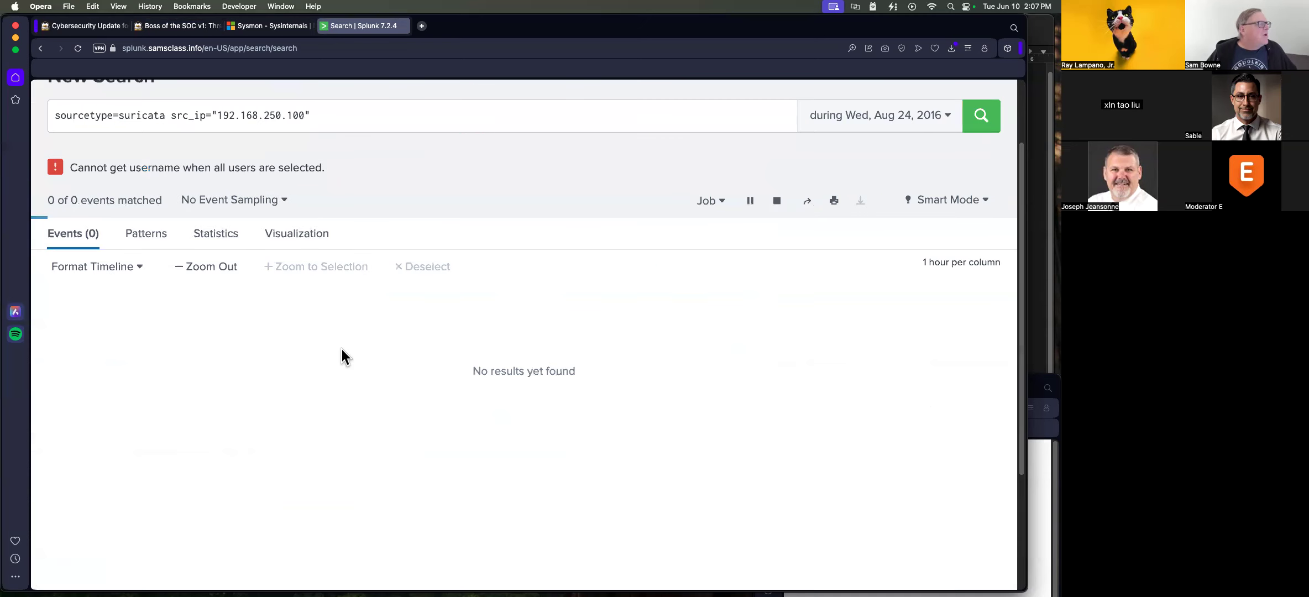
- Check the event_type hint for 4.4 and restrict the search to event_type http
{"action": "left_click", "coordinate": [175, 24]}
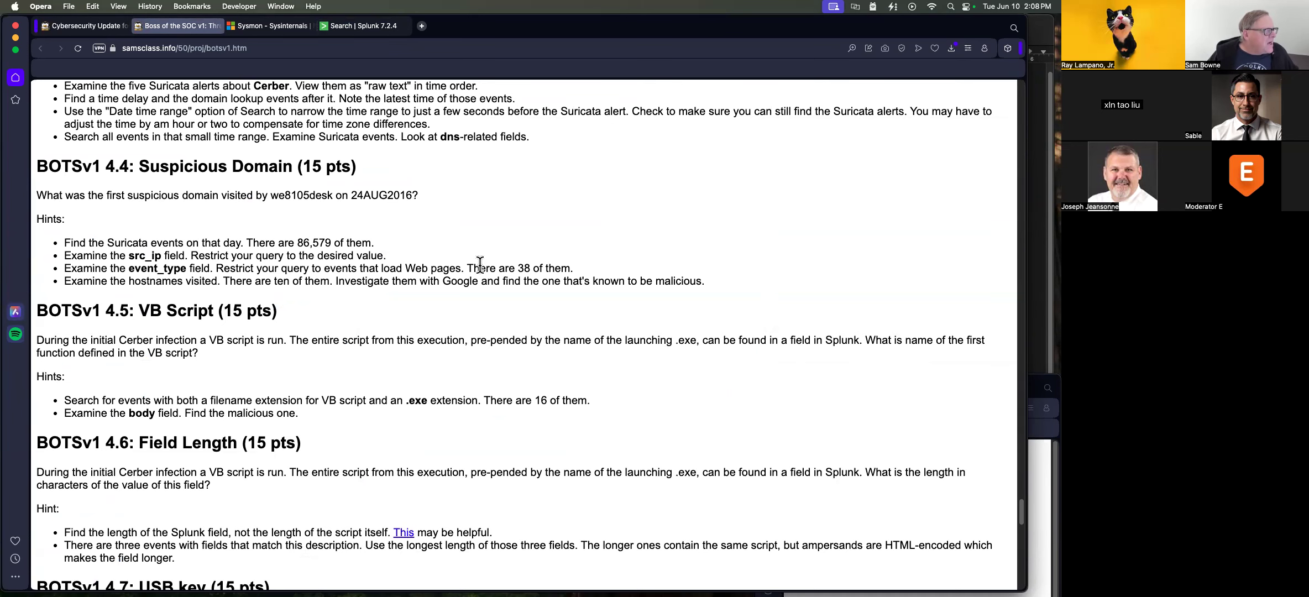
{"action": "left_click", "coordinate": [352, 24]}
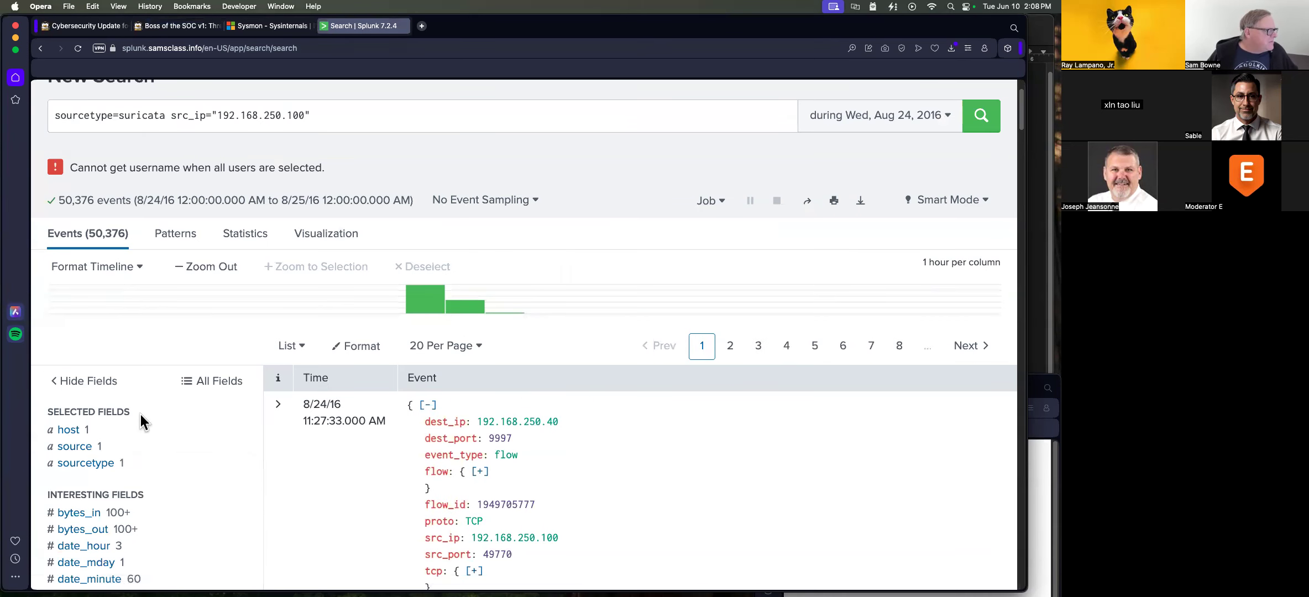
{"action": "scroll", "coordinate": [128, 415], "scroll_direction": "down", "scroll_amount": 5}
{"action": "scroll", "coordinate": [119, 413], "scroll_direction": "down", "scroll_amount": 5}
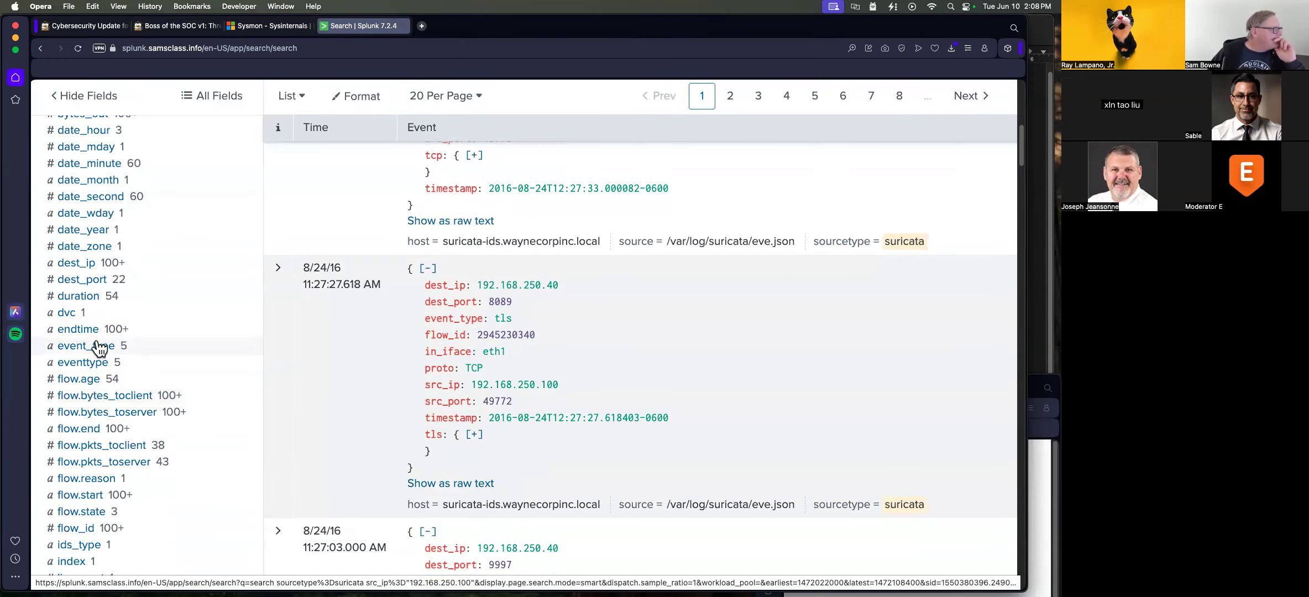
{"action": "left_click", "coordinate": [100, 346]}
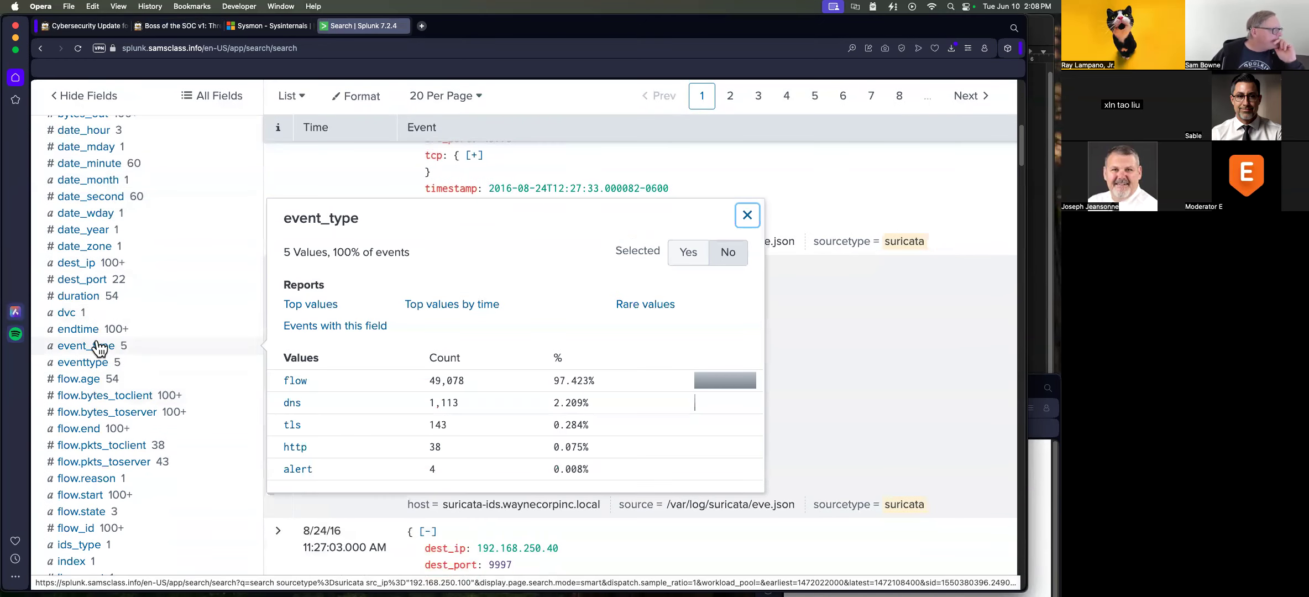
{"action": "left_click", "coordinate": [294, 447]}
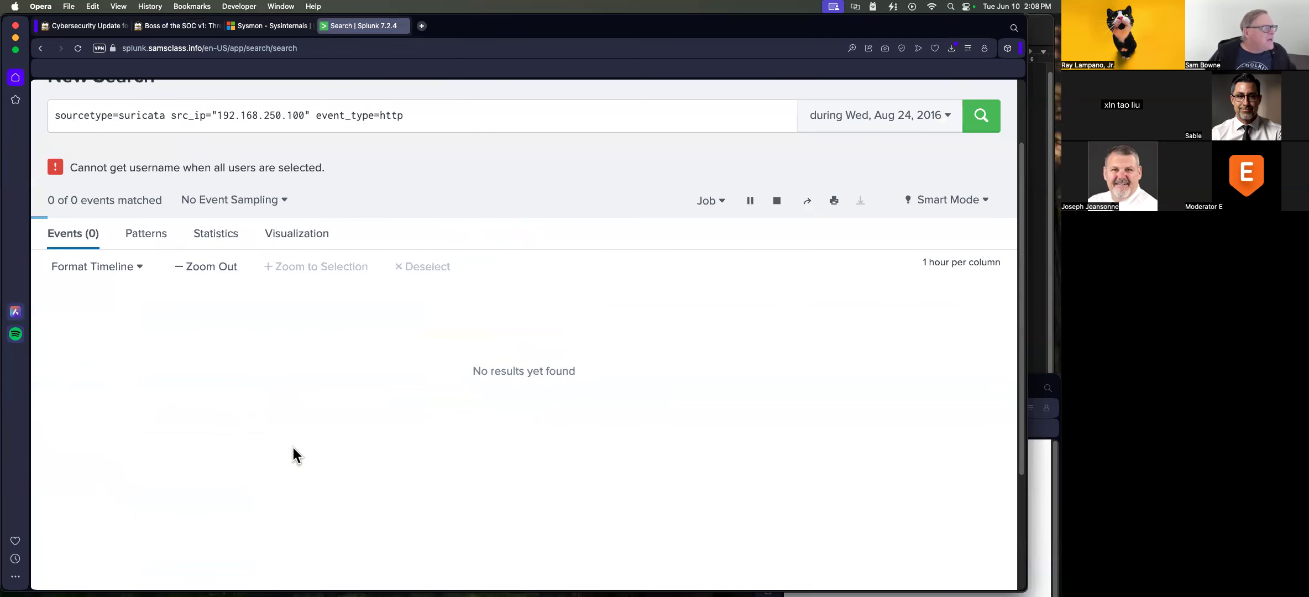
- Following the 4.4 hints, examine the http.hostname values of the filtered events and copy solidaritedeproximite.org
{"action": "left_click", "coordinate": [185, 28]}
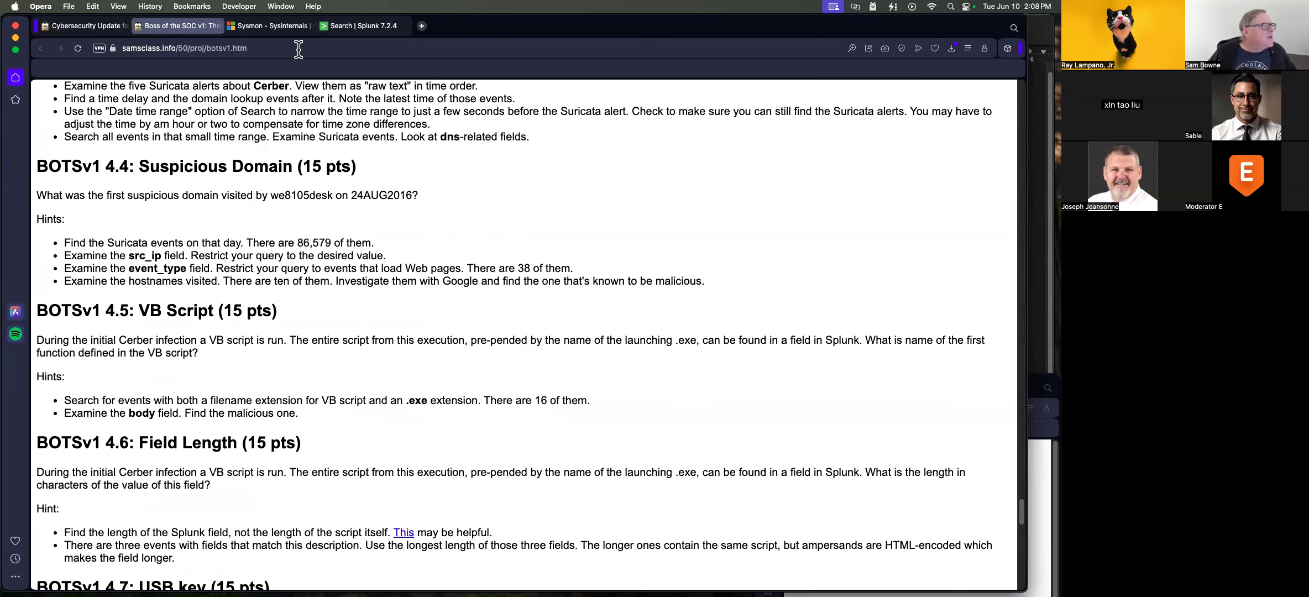
{"action": "left_click", "coordinate": [362, 26]}
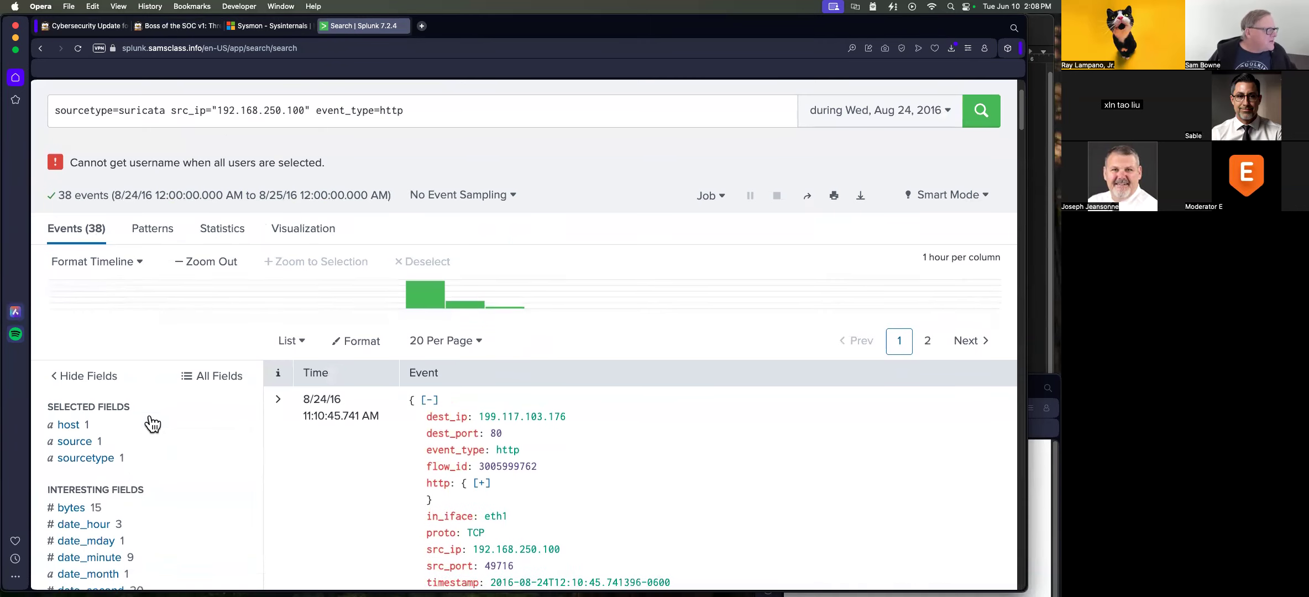
{"action": "scroll", "coordinate": [144, 420], "scroll_direction": "down", "scroll_amount": 10}
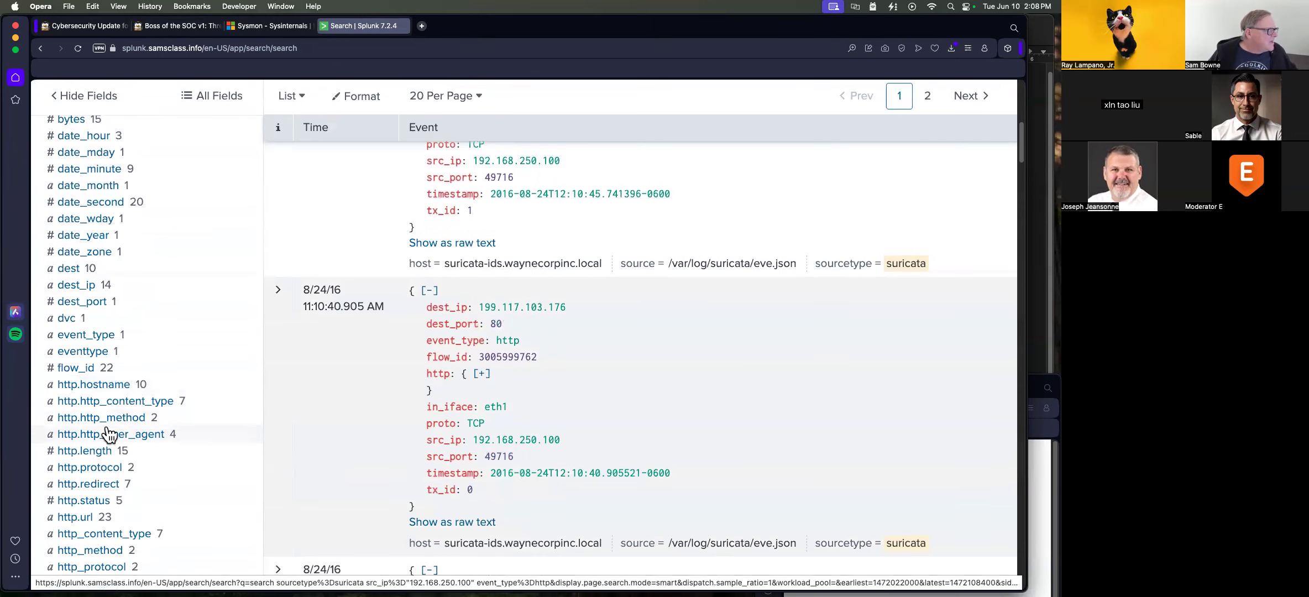
{"action": "left_click", "coordinate": [110, 386]}
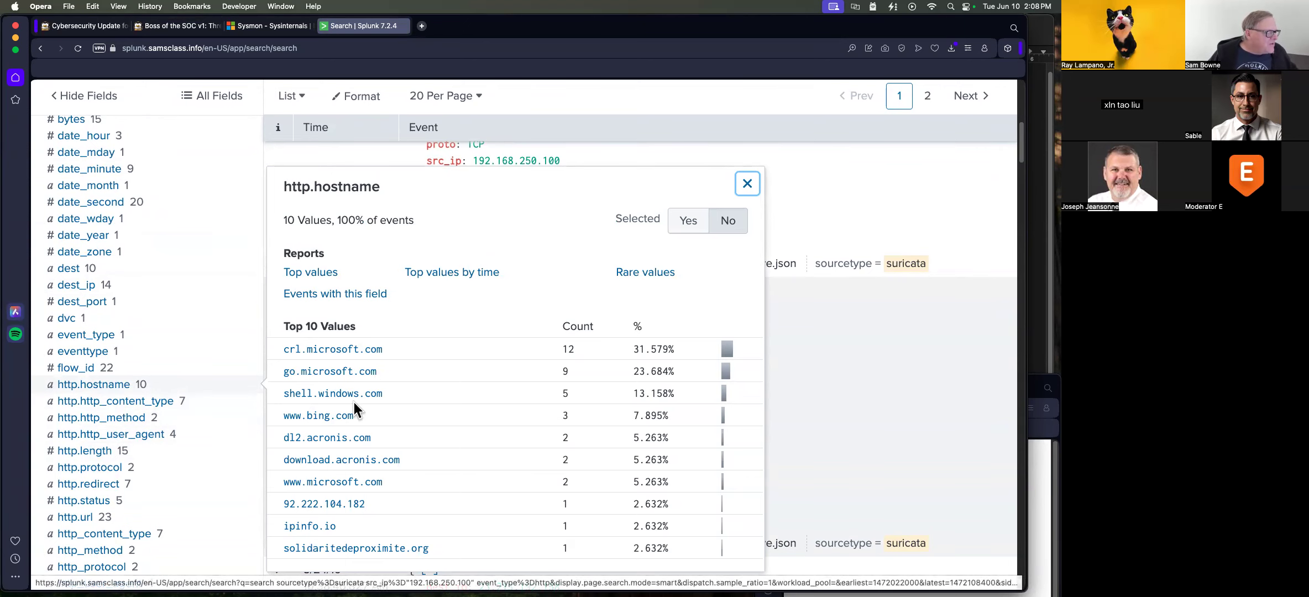
{"action": "scroll", "coordinate": [458, 481], "scroll_direction": "down", "scroll_amount": 2}
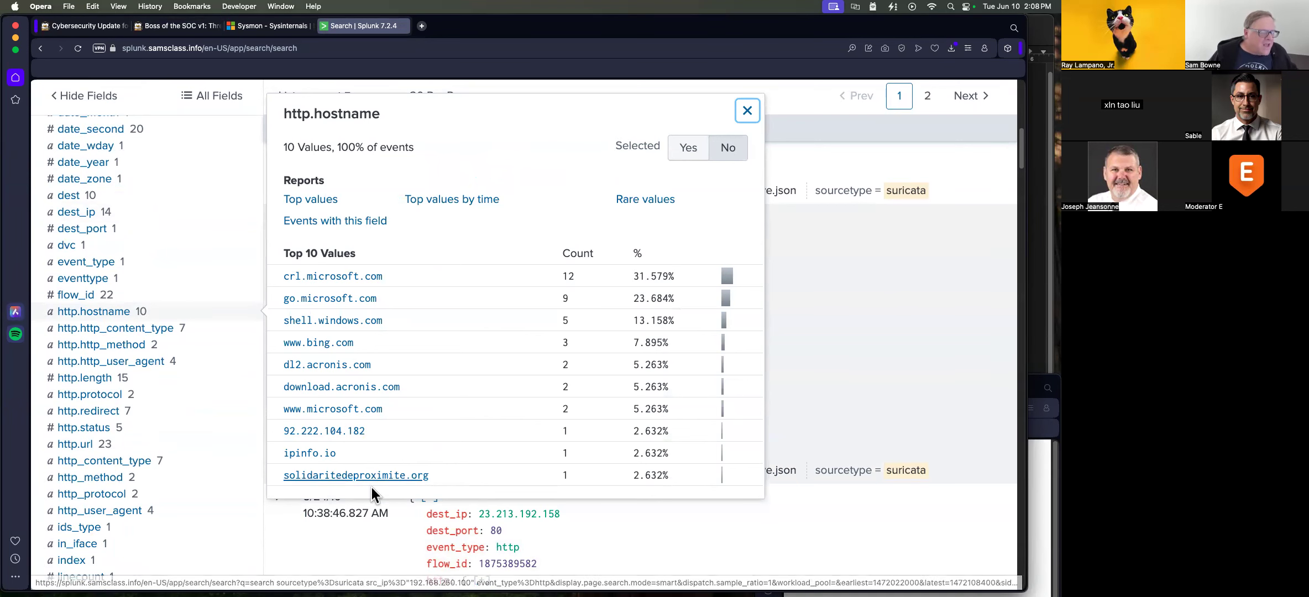
{"action": "left_click_drag", "start_coordinate": [440, 479], "coordinate": [280, 474]}
{"action": "key", "text": "super+c"}
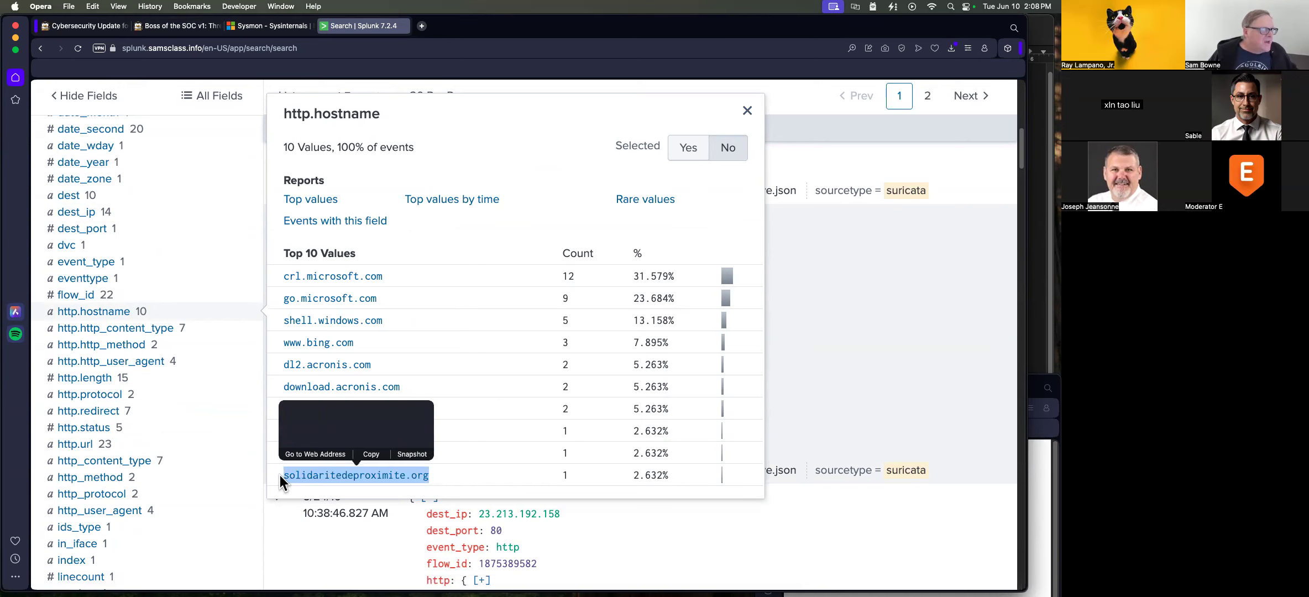
{"action": "left_click", "coordinate": [371, 454]}
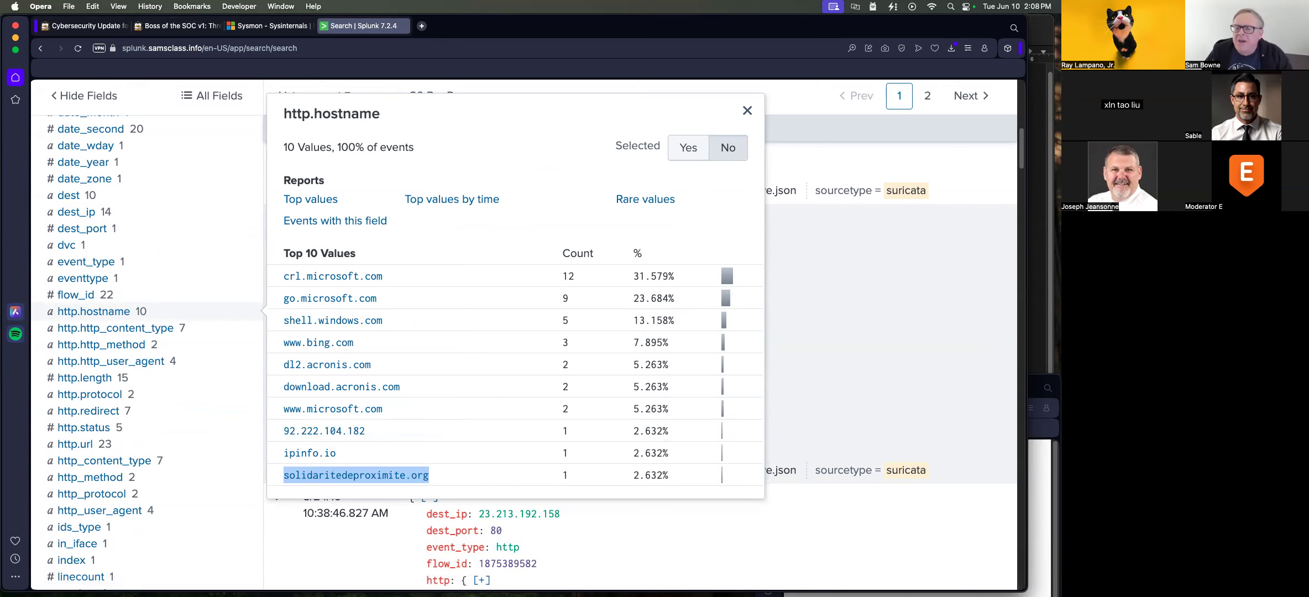
- Open Google in a new browser tab and search for solidaritedeproximite.org
{"action": "key", "text": "super+Tab"}
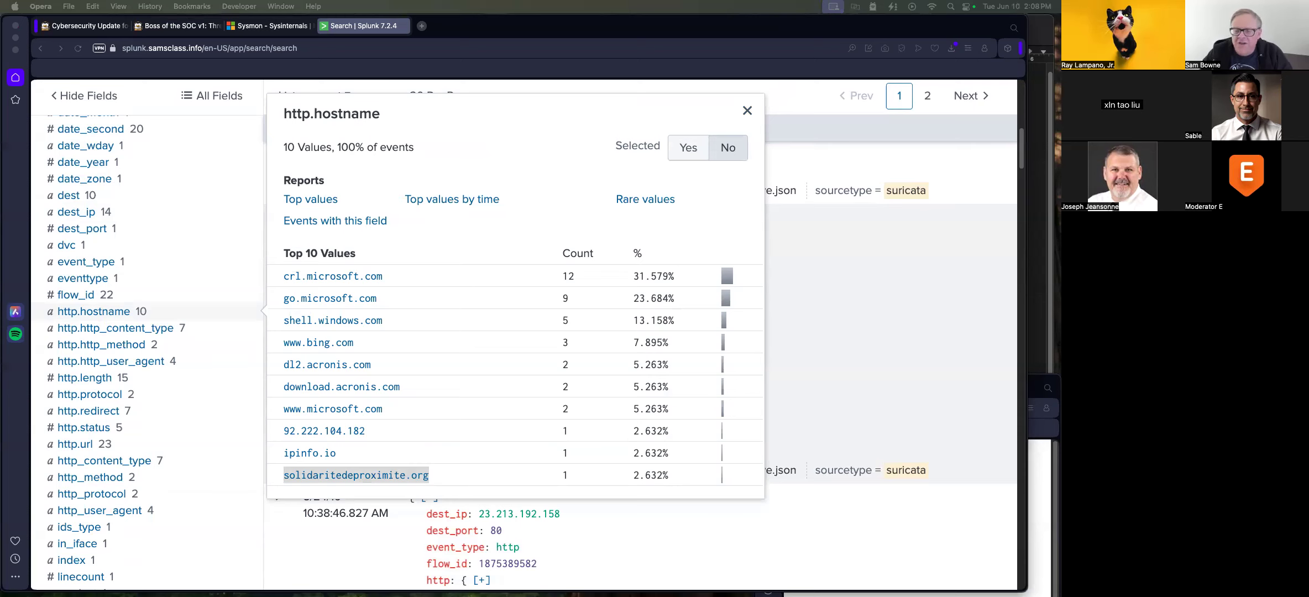
{"action": "left_click", "coordinate": [421, 27]}
{"action": "type", "text": "google"}
{"action": "key", "text": "Return"}
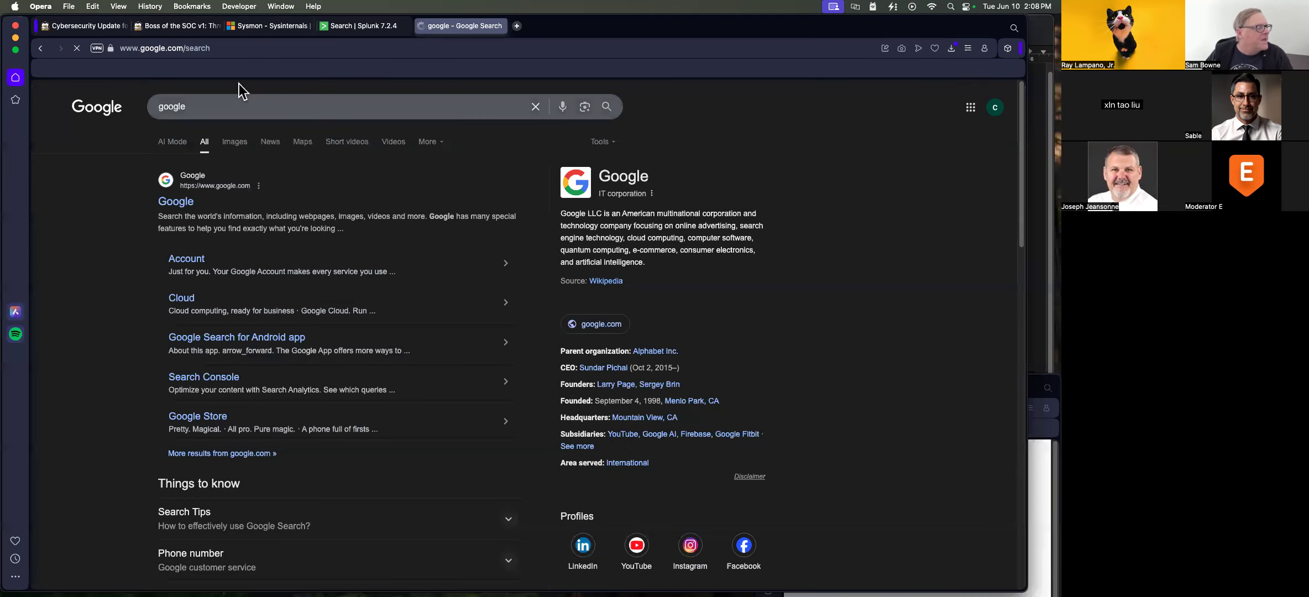
{"action": "left_click", "coordinate": [192, 201]}
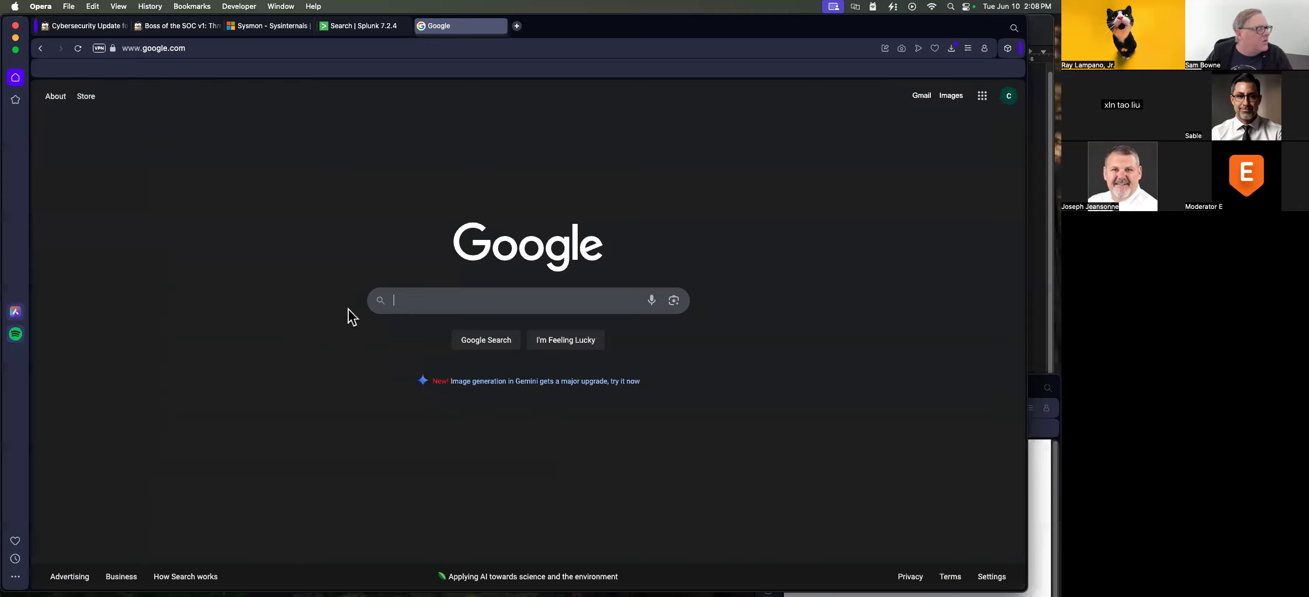
{"action": "left_click", "coordinate": [422, 299]}
{"action": "key", "text": "super+v"}
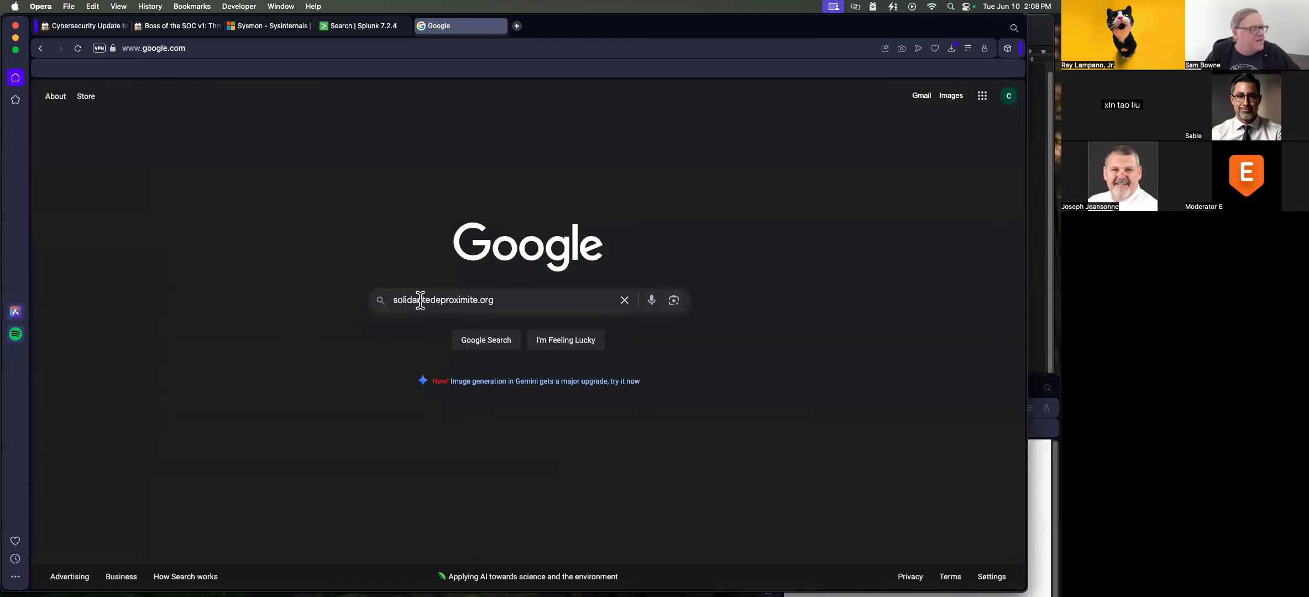
{"action": "key", "text": "Return"}
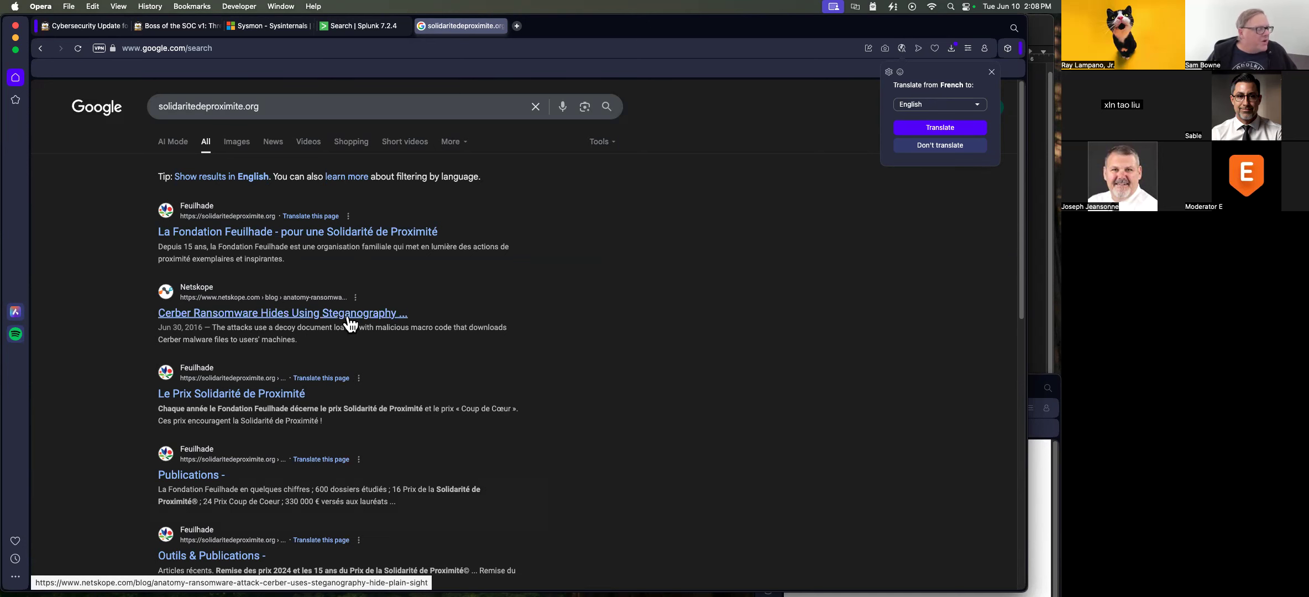
- Read the 4.5 VB Script hints and replace the Splunk search with .vbs .exe for Aug 24, 2016
{"action": "left_click", "coordinate": [182, 25]}
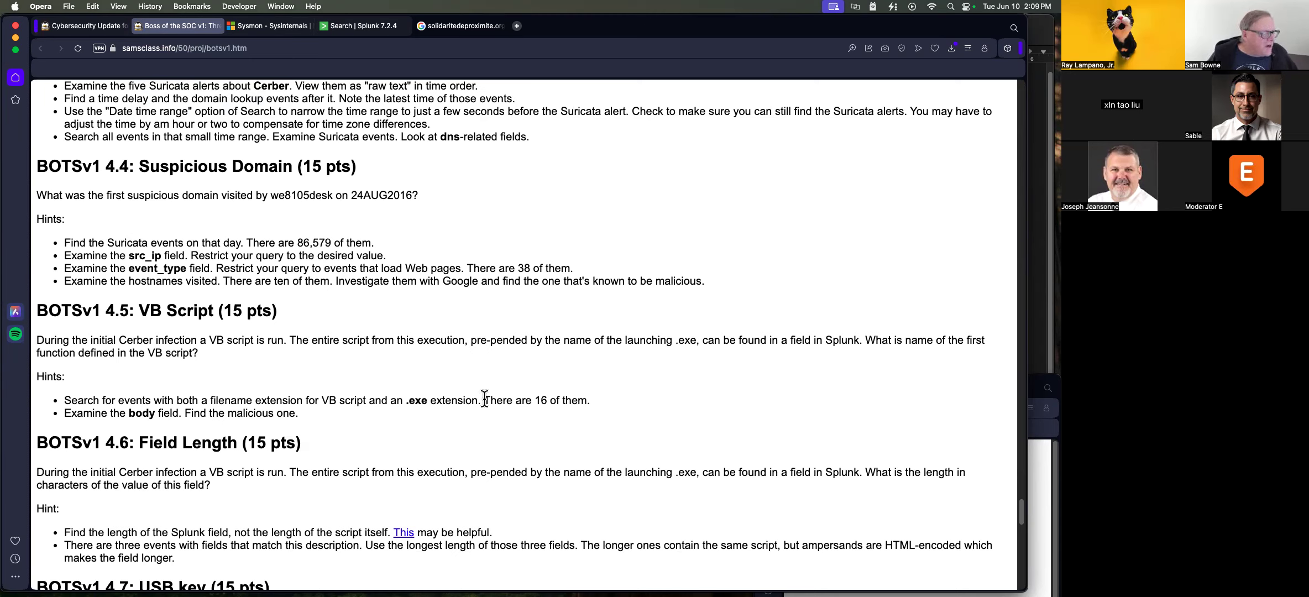
{"action": "left_click", "coordinate": [358, 26]}
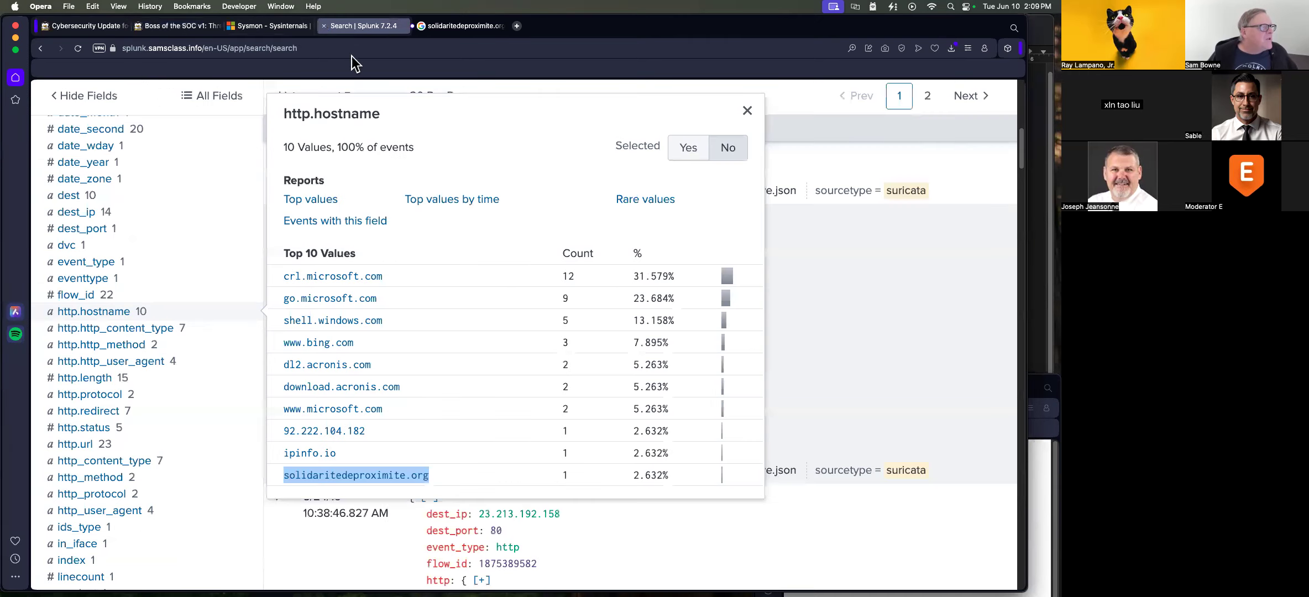
{"action": "scroll", "coordinate": [711, 229], "scroll_direction": "up", "scroll_amount": 10}
{"action": "left_click_drag", "start_coordinate": [418, 209], "coordinate": [53, 209]}
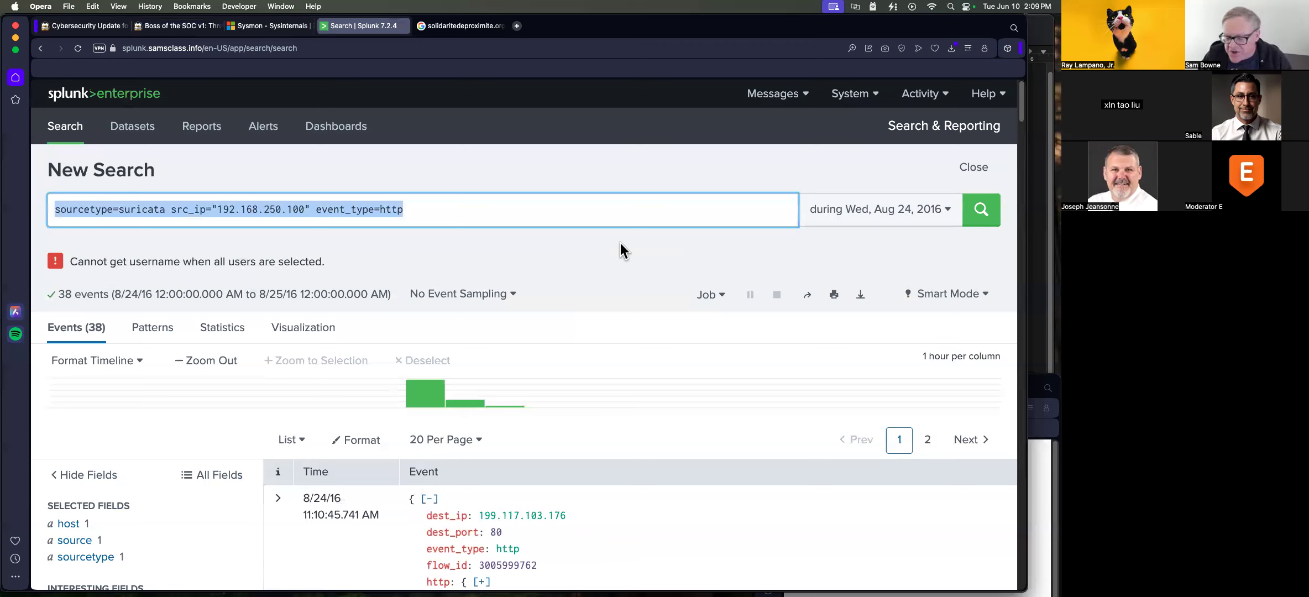
{"action": "type", "text": ".vbs"}
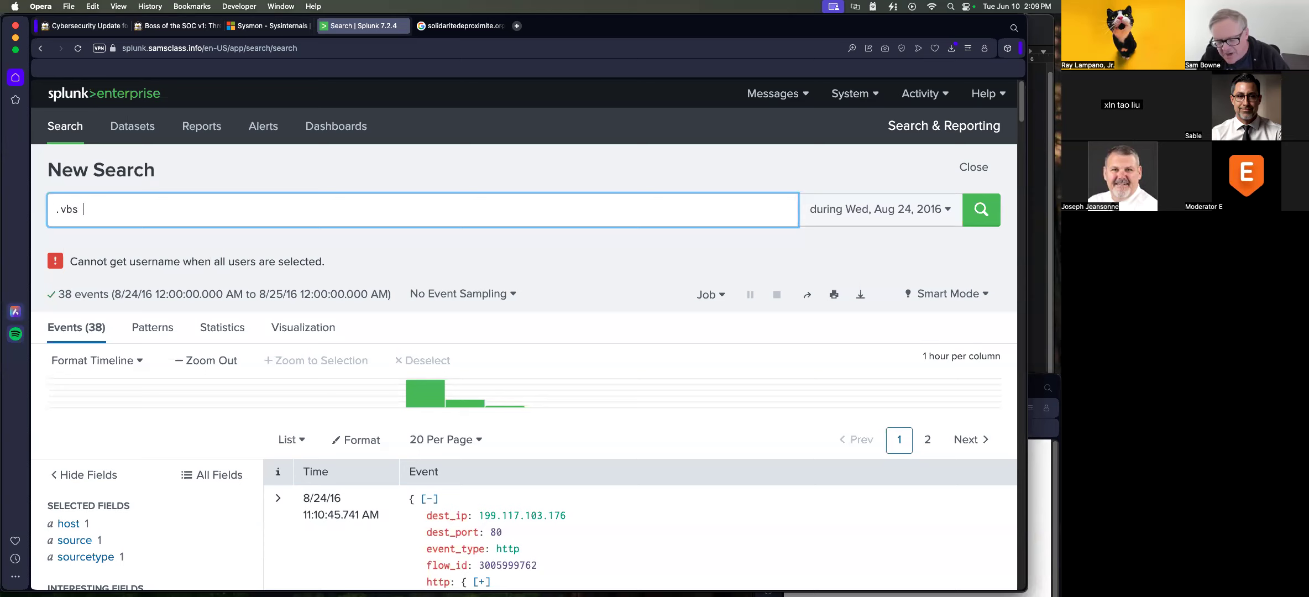
{"action": "type", "text": " .exe"}
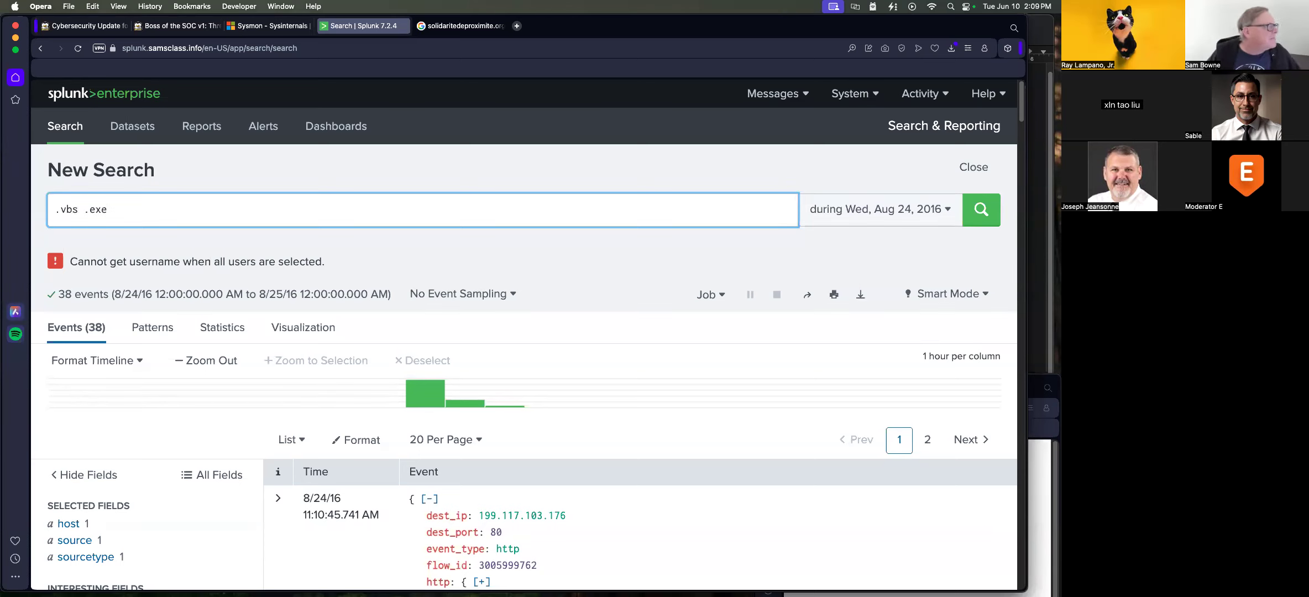
{"action": "left_click", "coordinate": [981, 214]}
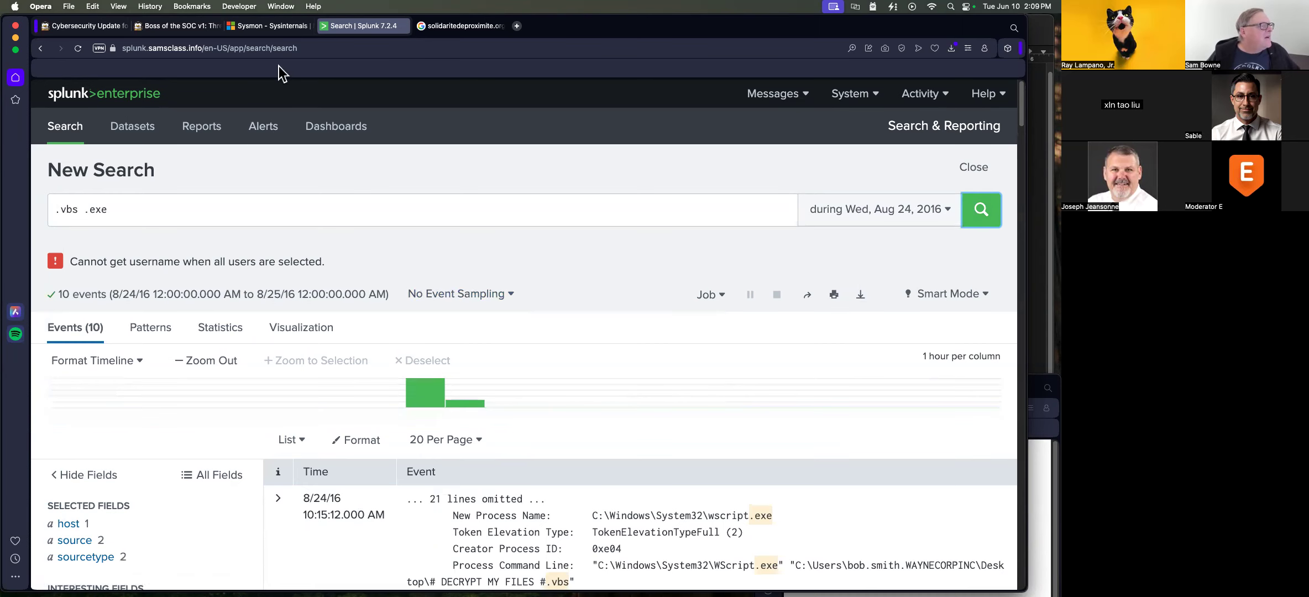
- Recheck the 4.5 hints and display the values of the body field for the matching events
{"action": "left_click", "coordinate": [175, 30]}
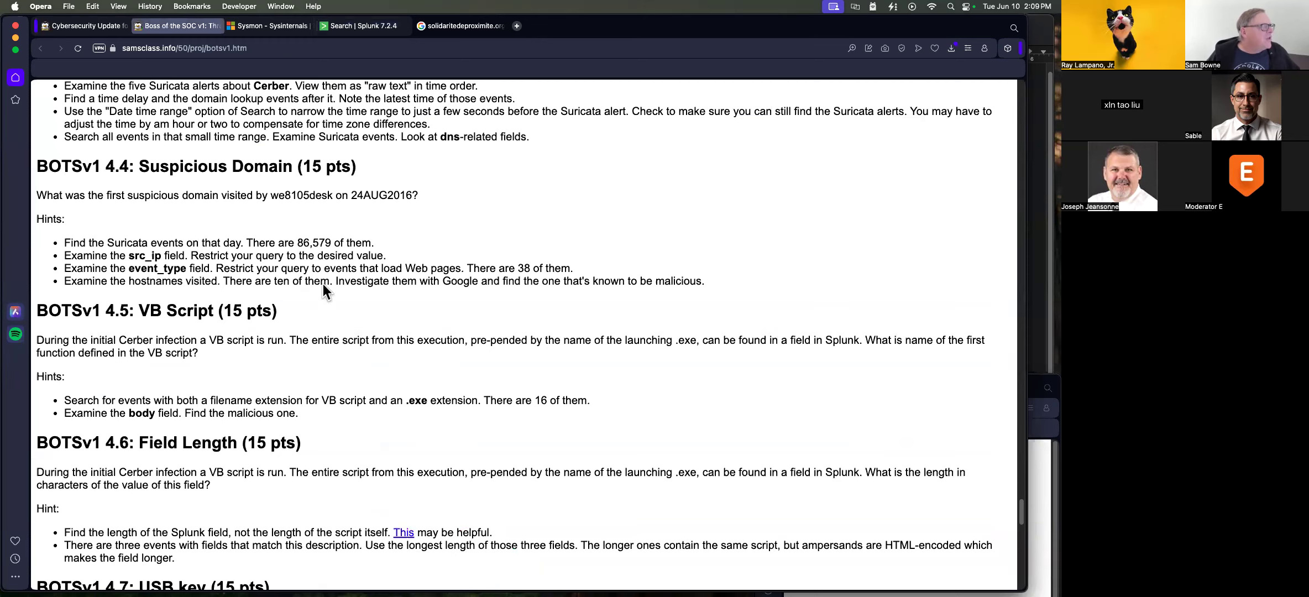
{"action": "left_click", "coordinate": [345, 29]}
{"action": "scroll", "coordinate": [118, 500], "scroll_direction": "down", "scroll_amount": 1}
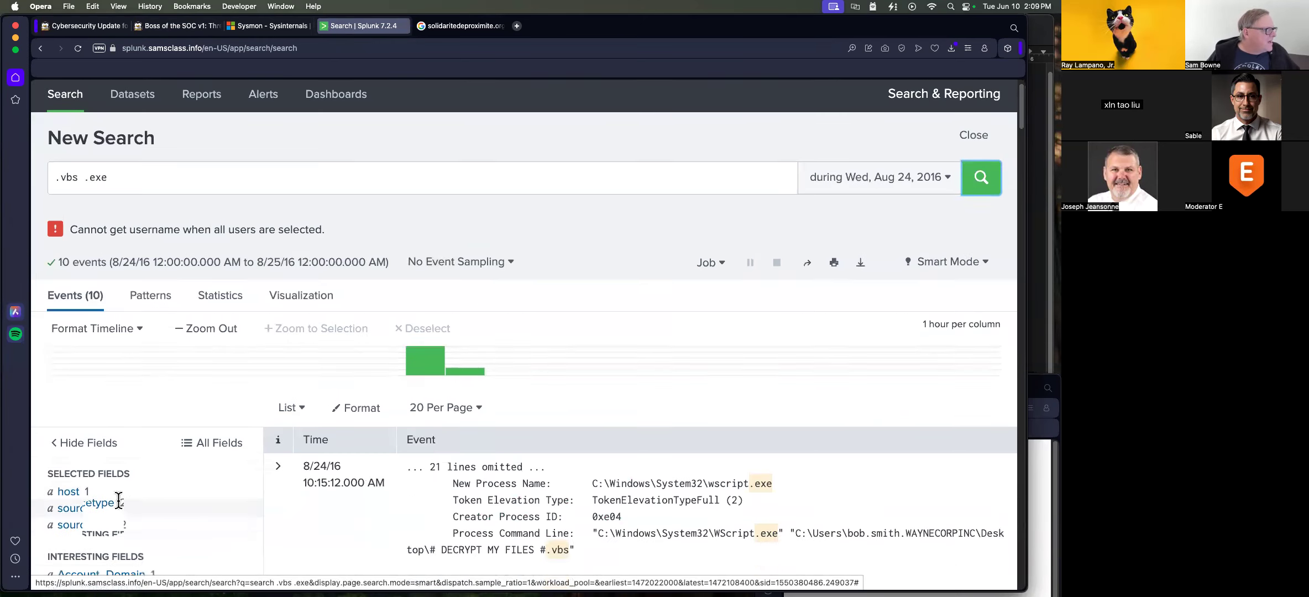
{"action": "scroll", "coordinate": [118, 500], "scroll_direction": "down", "scroll_amount": 10}
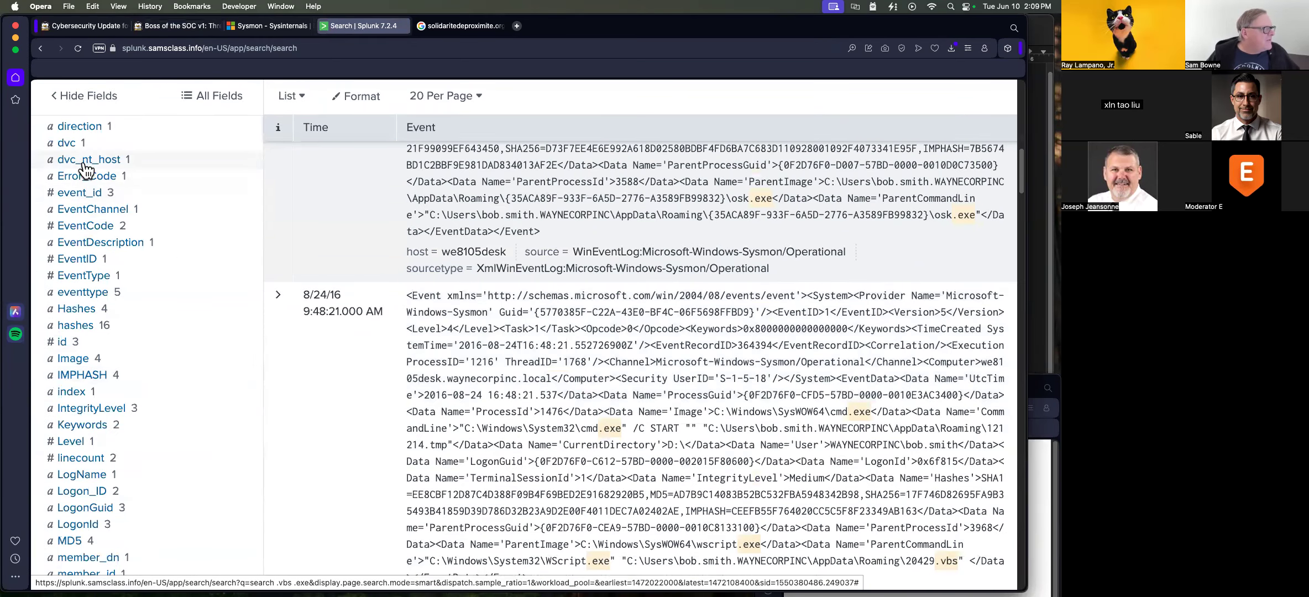
{"action": "scroll", "coordinate": [83, 172], "scroll_direction": "up", "scroll_amount": 7}
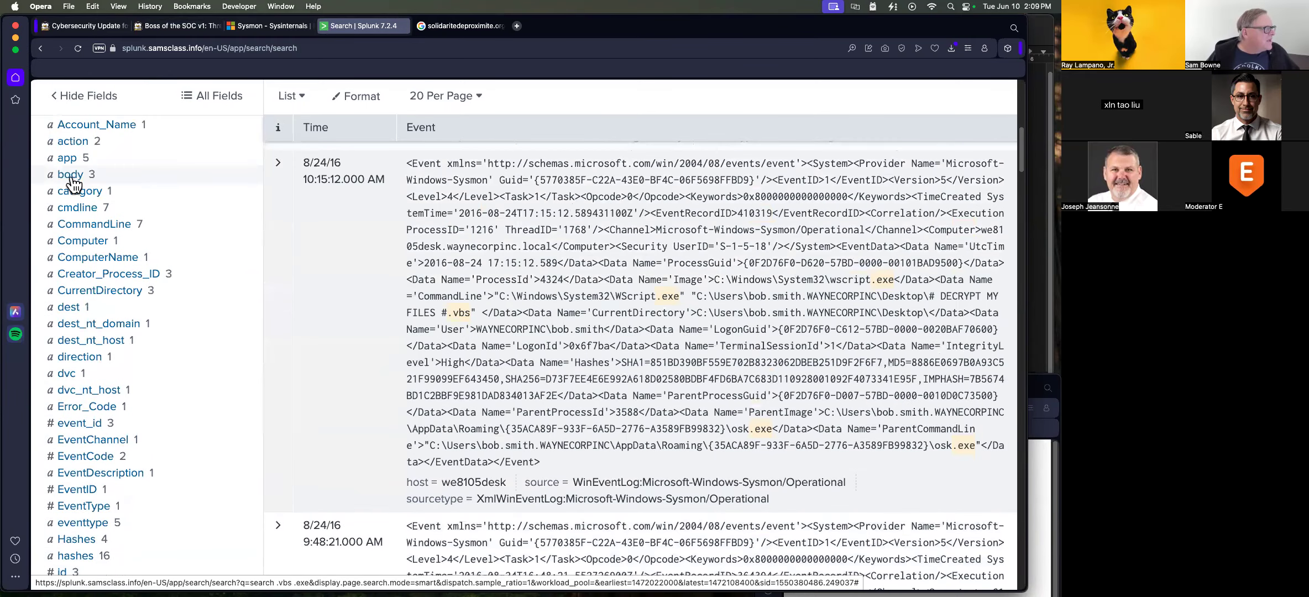
{"action": "left_click", "coordinate": [70, 175]}
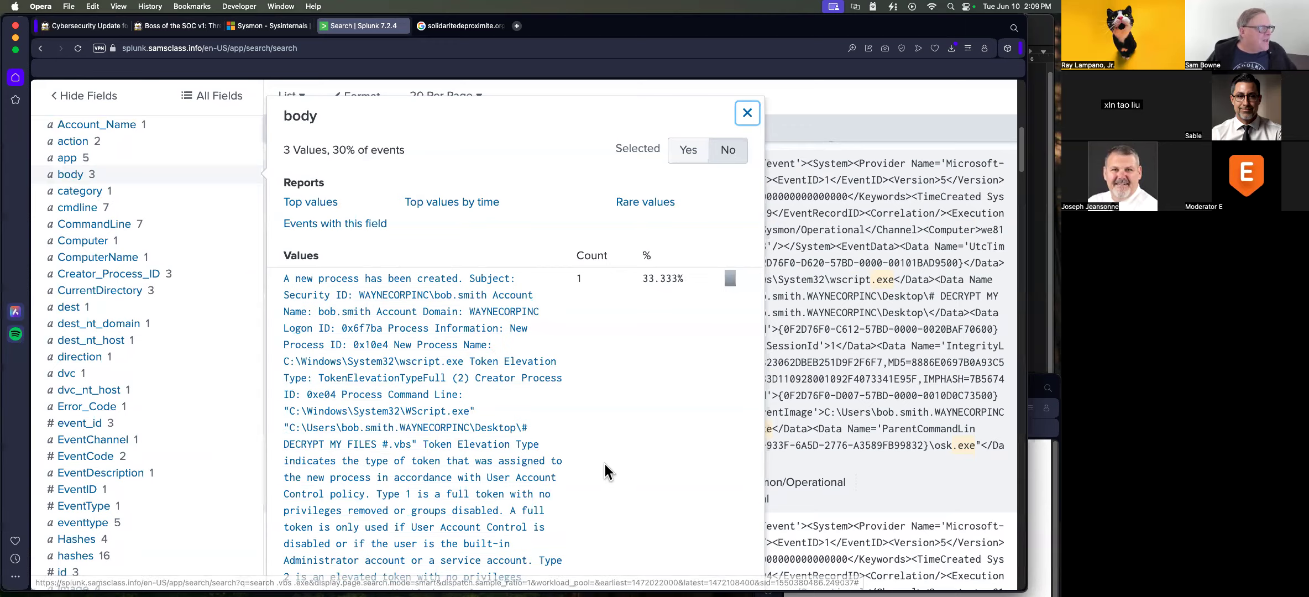
- Look through the body values for the malicious VB script command line and close the value list
{"action": "scroll", "coordinate": [605, 463], "scroll_direction": "down", "scroll_amount": 10}
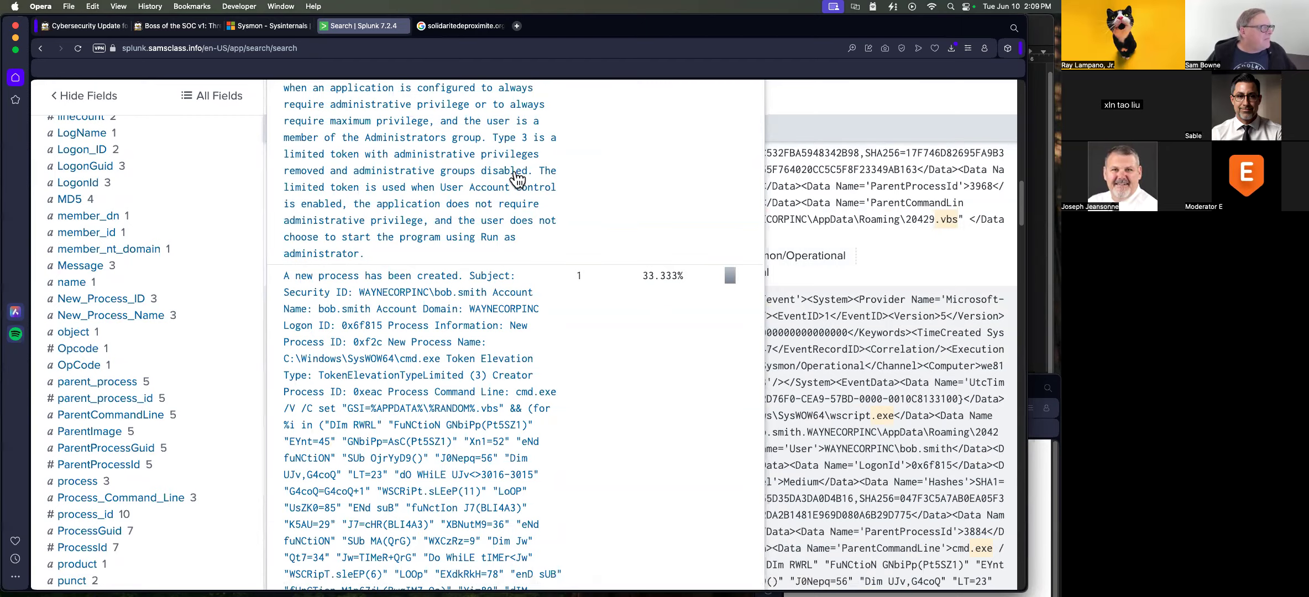
{"action": "scroll", "coordinate": [517, 178], "scroll_direction": "up", "scroll_amount": 10}
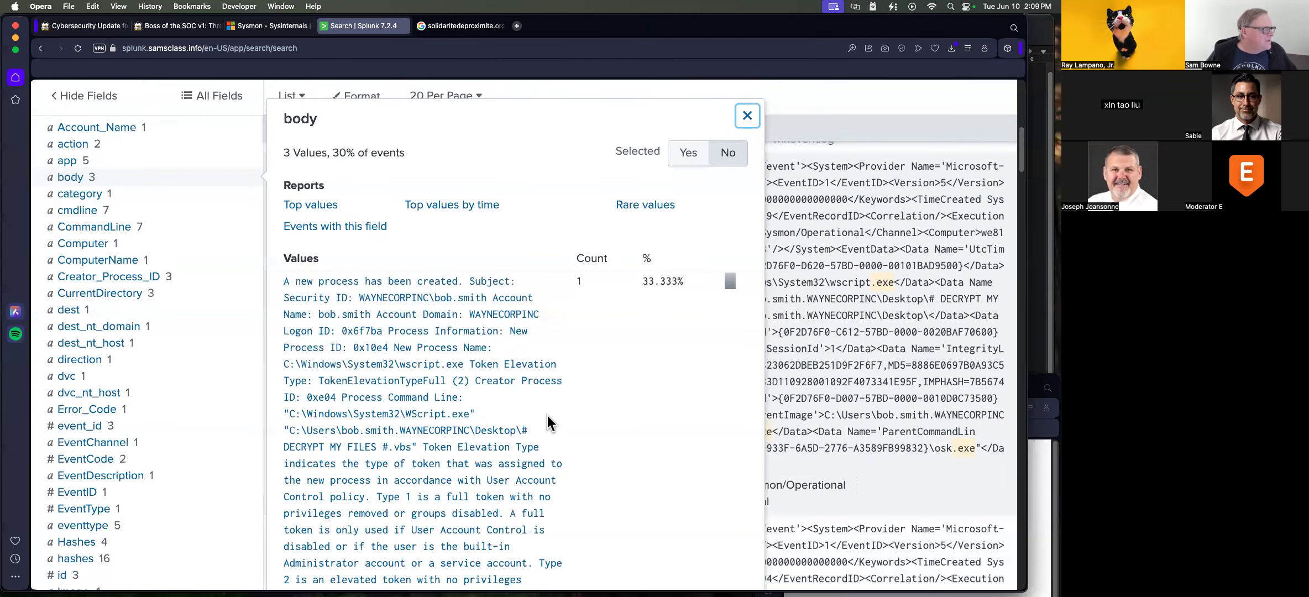
{"action": "scroll", "coordinate": [546, 415], "scroll_direction": "down", "scroll_amount": 5}
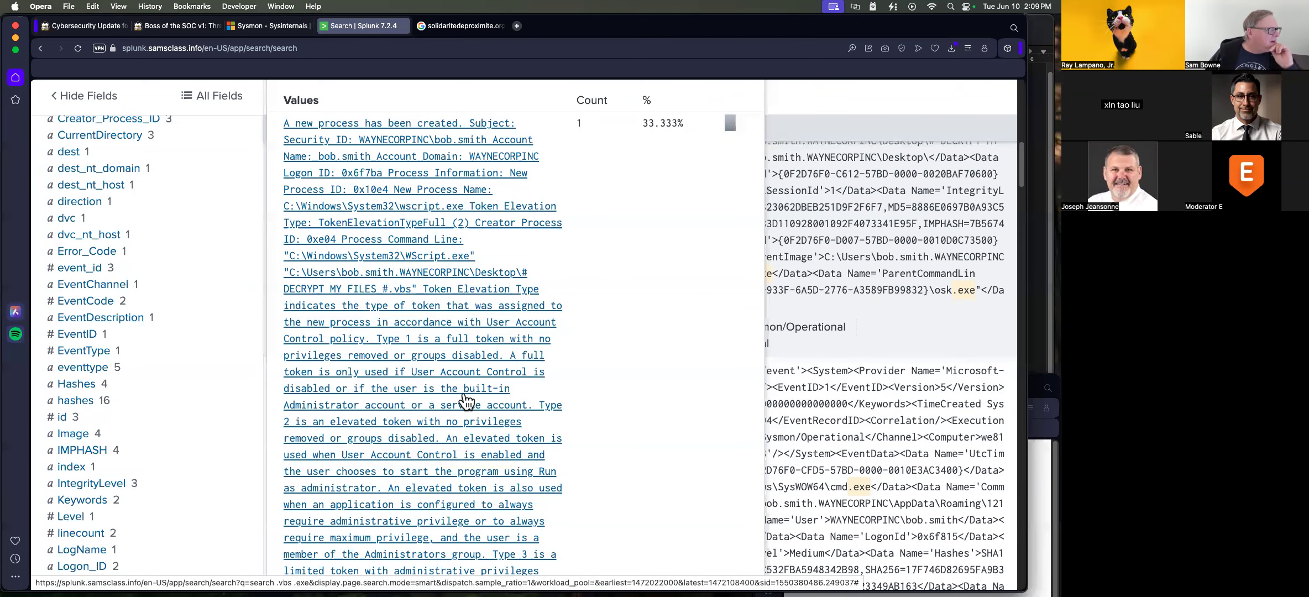
{"action": "scroll", "coordinate": [466, 399], "scroll_direction": "down", "scroll_amount": 15}
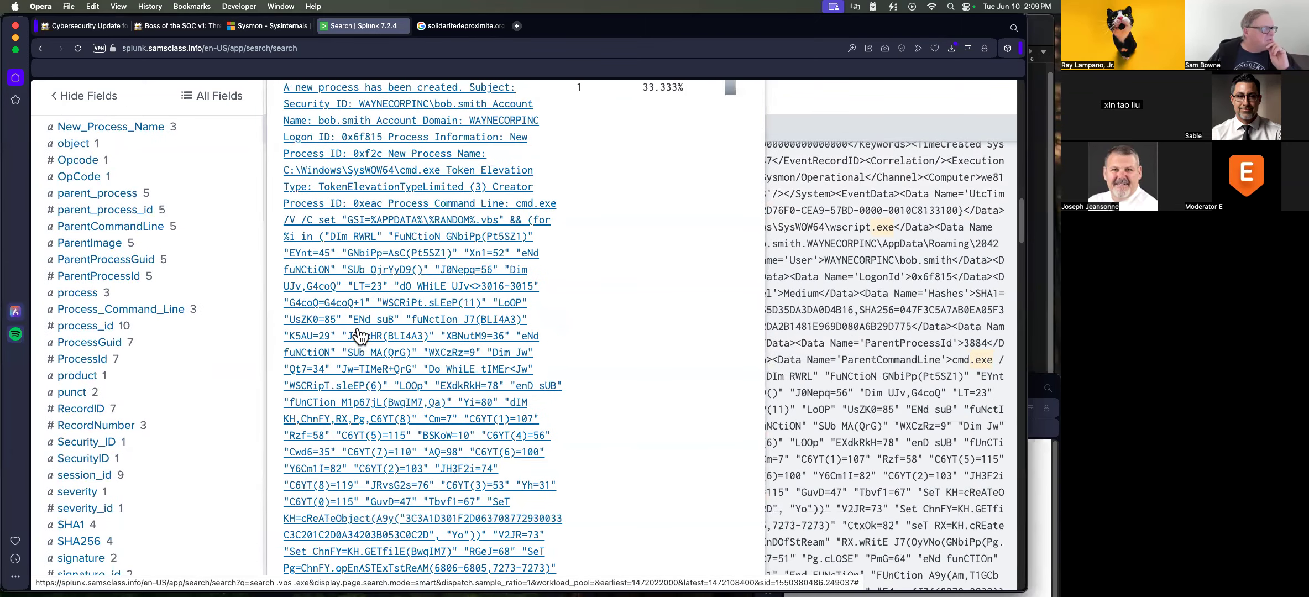
{"action": "scroll", "coordinate": [415, 316], "scroll_direction": "up", "scroll_amount": 3}
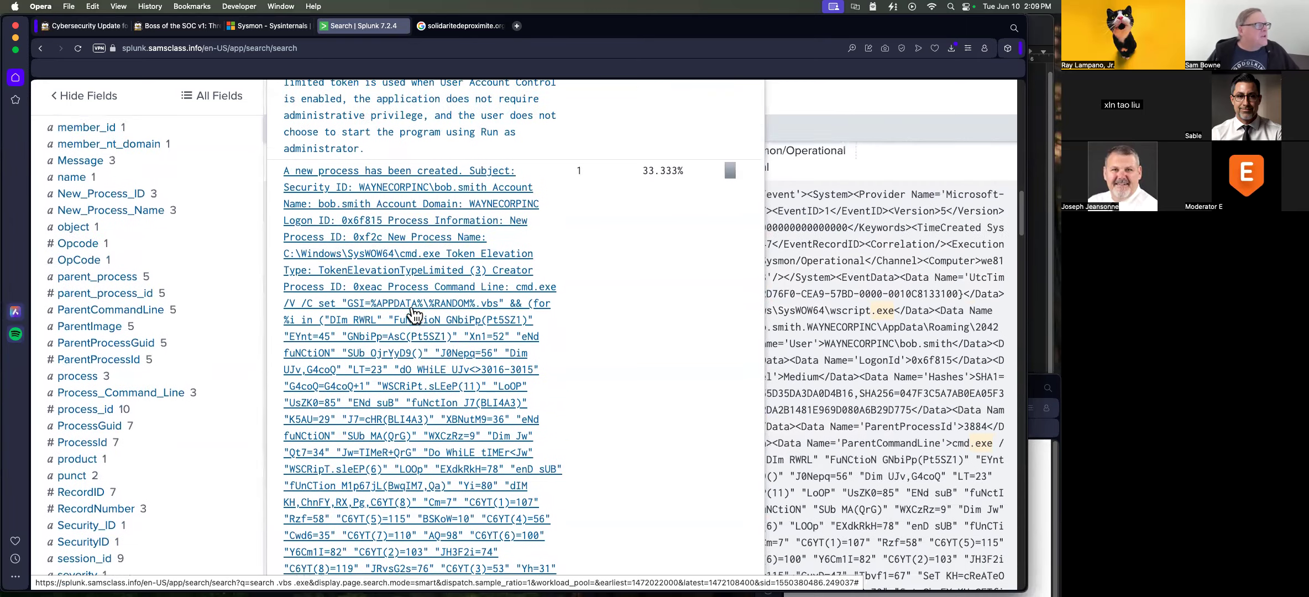
{"action": "scroll", "coordinate": [414, 311], "scroll_direction": "up", "scroll_amount": 1}
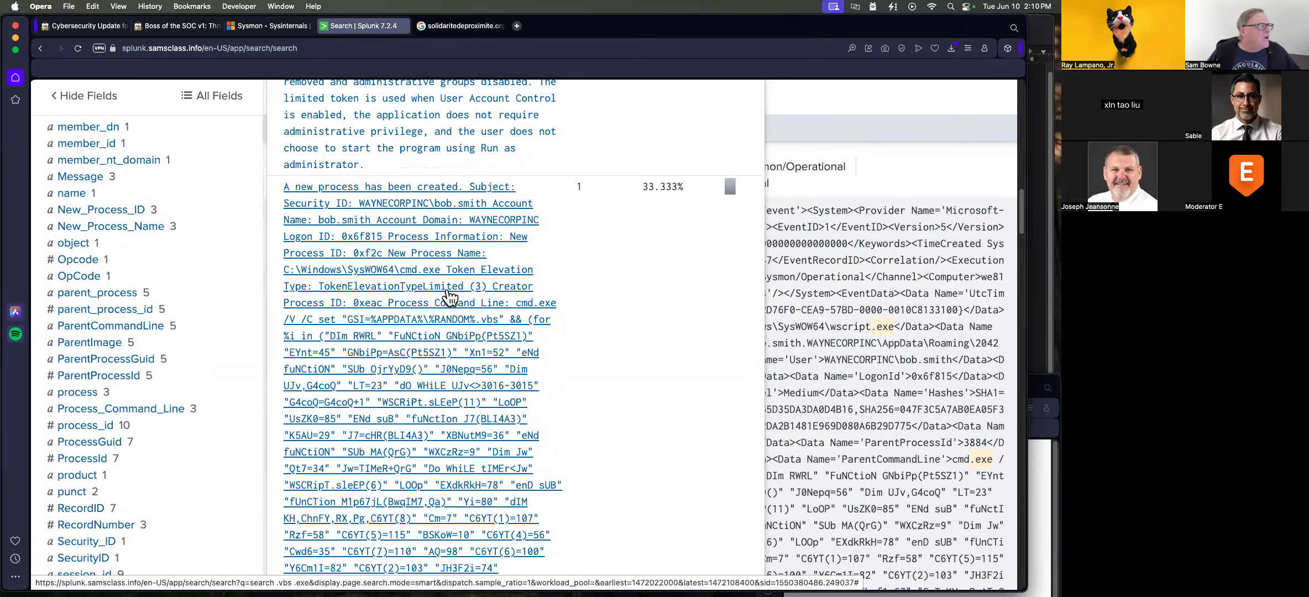
{"action": "left_click", "coordinate": [815, 102]}
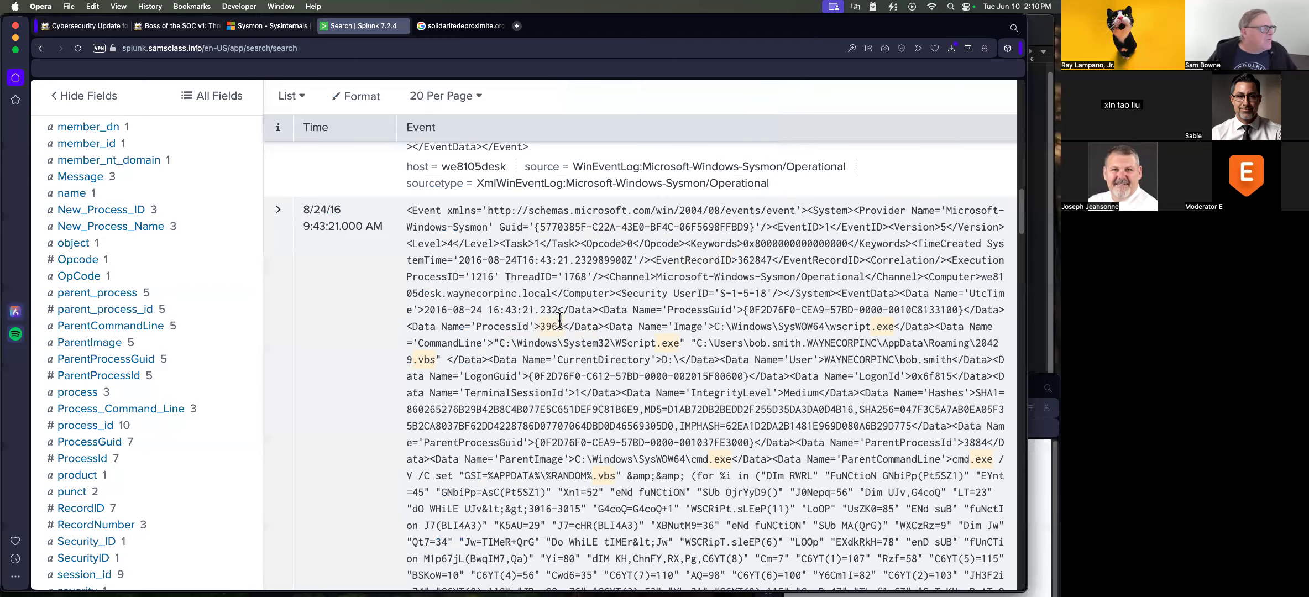
- Extend the search with | table _time, body and run it to tabulate the events
{"action": "scroll", "coordinate": [387, 205], "scroll_direction": "up", "scroll_amount": 20}
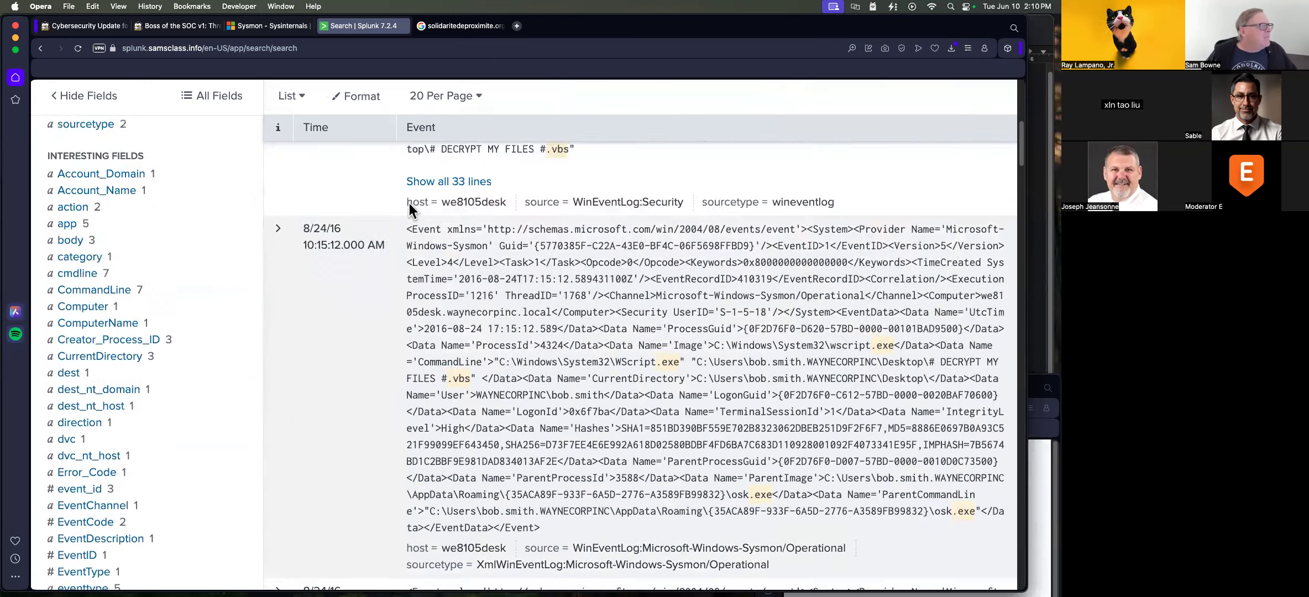
{"action": "left_click", "coordinate": [250, 212]}
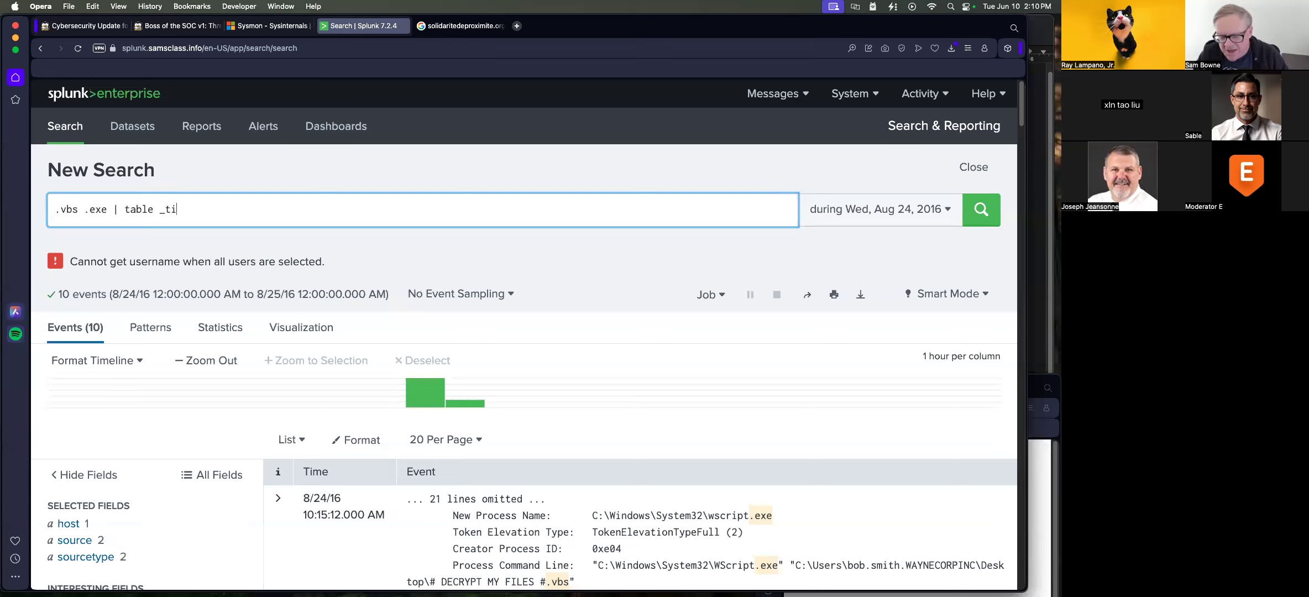
{"action": "type", "text": "| table _time, body"}
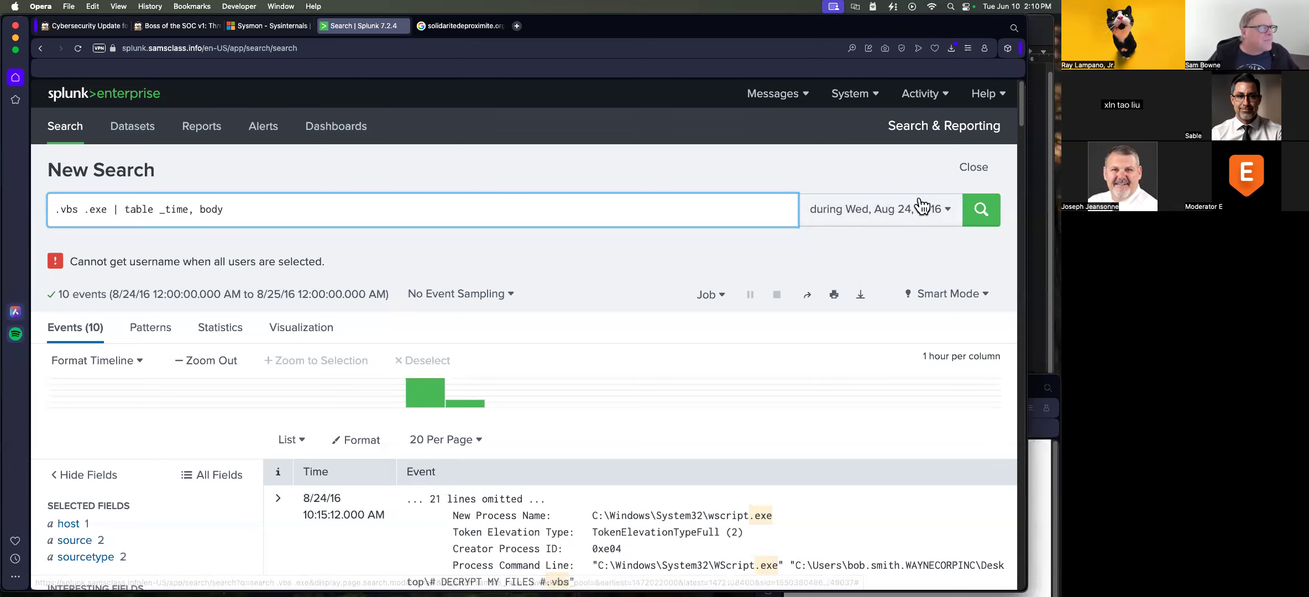
{"action": "left_click", "coordinate": [982, 210]}
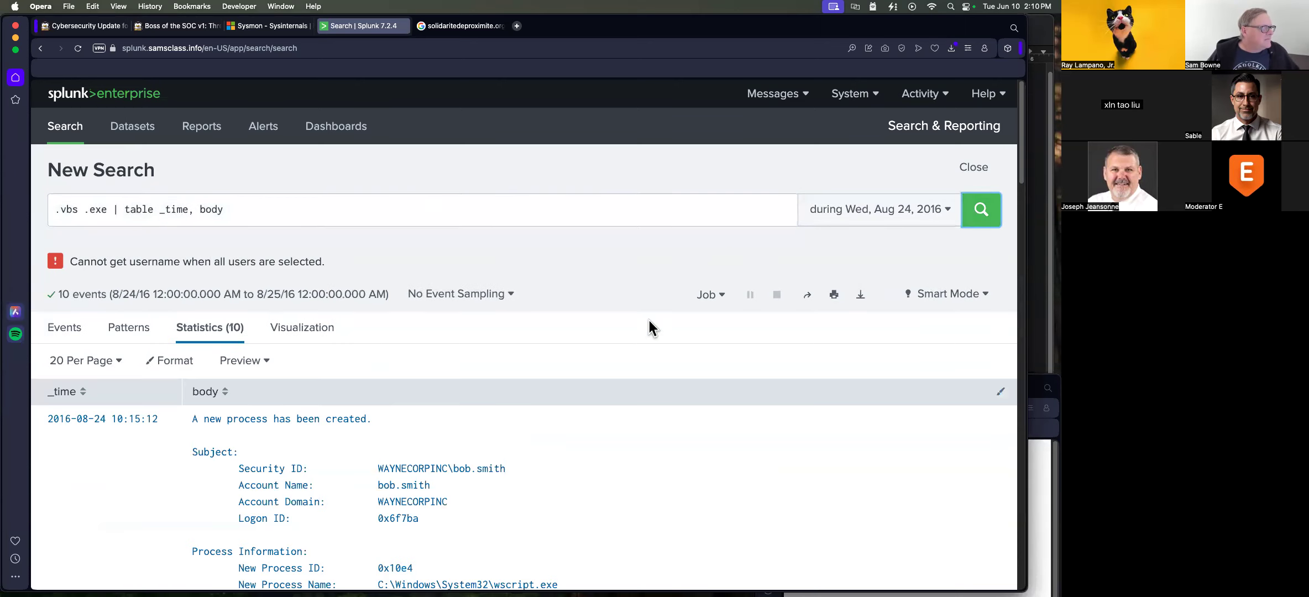
- Examine the body column of the table for the cmd.exe process whose command line contains the VB script
{"action": "scroll", "coordinate": [627, 318], "scroll_direction": "down", "scroll_amount": 5}
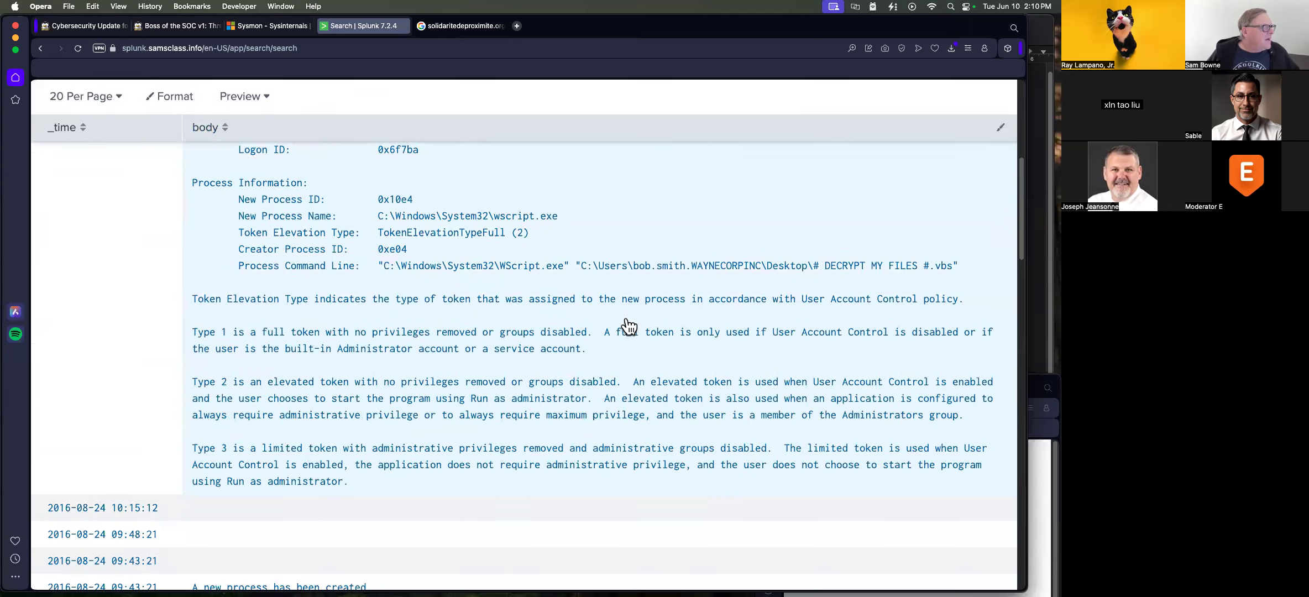
{"action": "scroll", "coordinate": [537, 382], "scroll_direction": "down", "scroll_amount": 8}
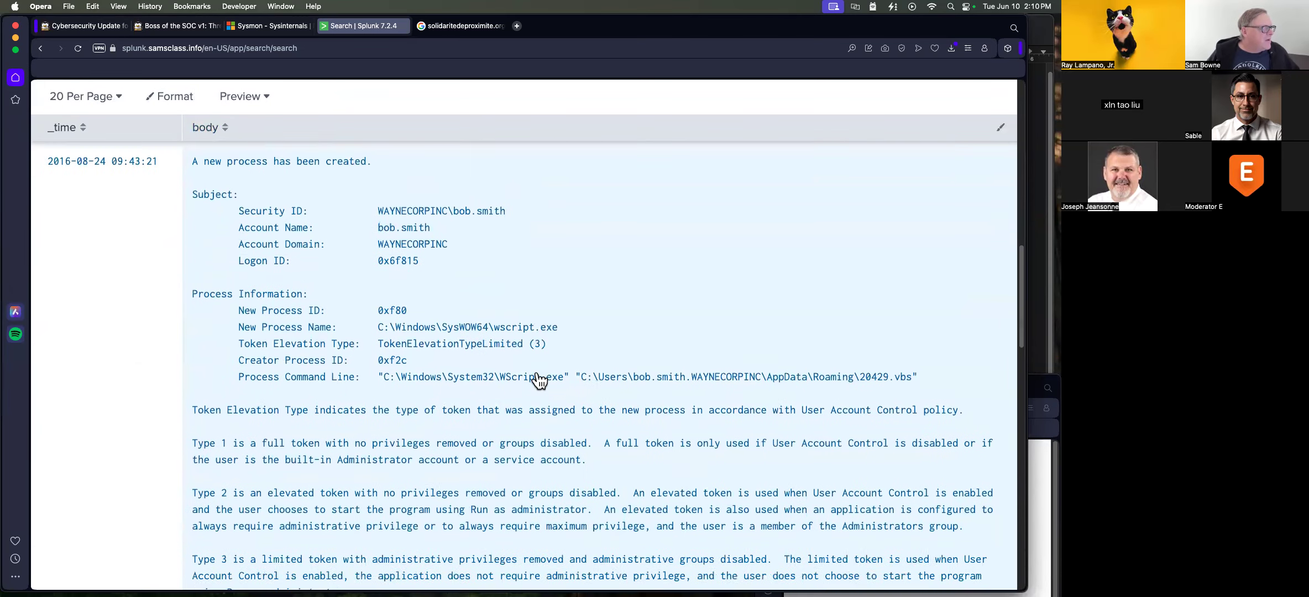
{"action": "scroll", "coordinate": [538, 381], "scroll_direction": "down", "scroll_amount": 6}
{"action": "scroll", "coordinate": [501, 358], "scroll_direction": "down", "scroll_amount": 6}
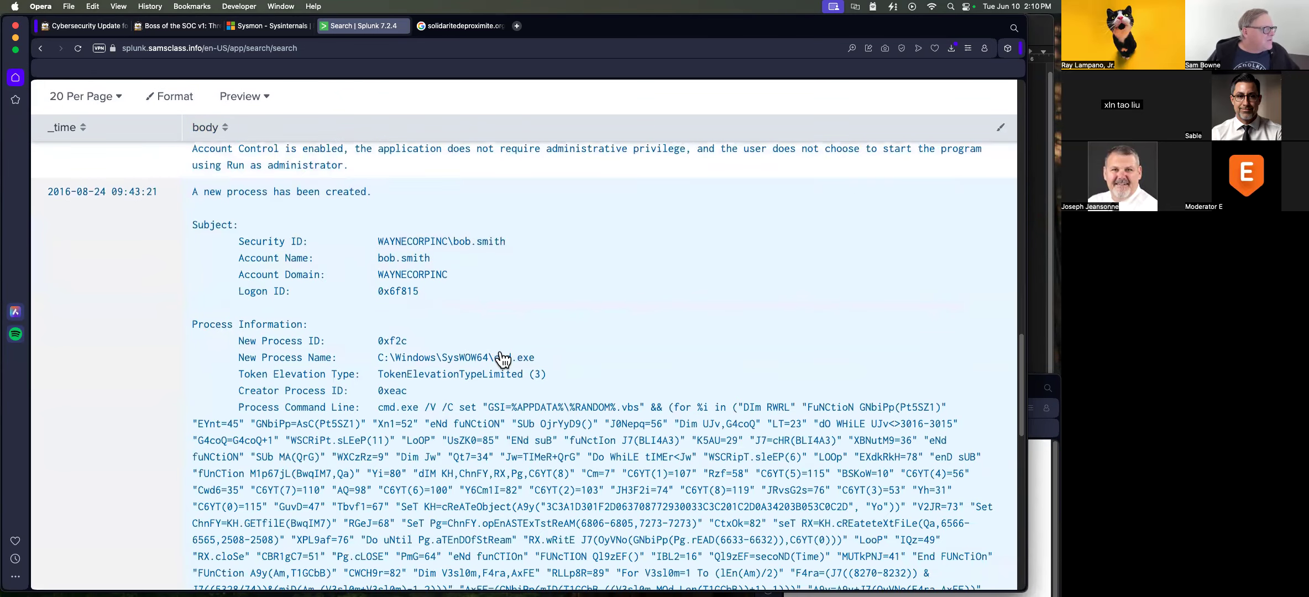
{"action": "scroll", "coordinate": [500, 358], "scroll_direction": "down", "scroll_amount": 4}
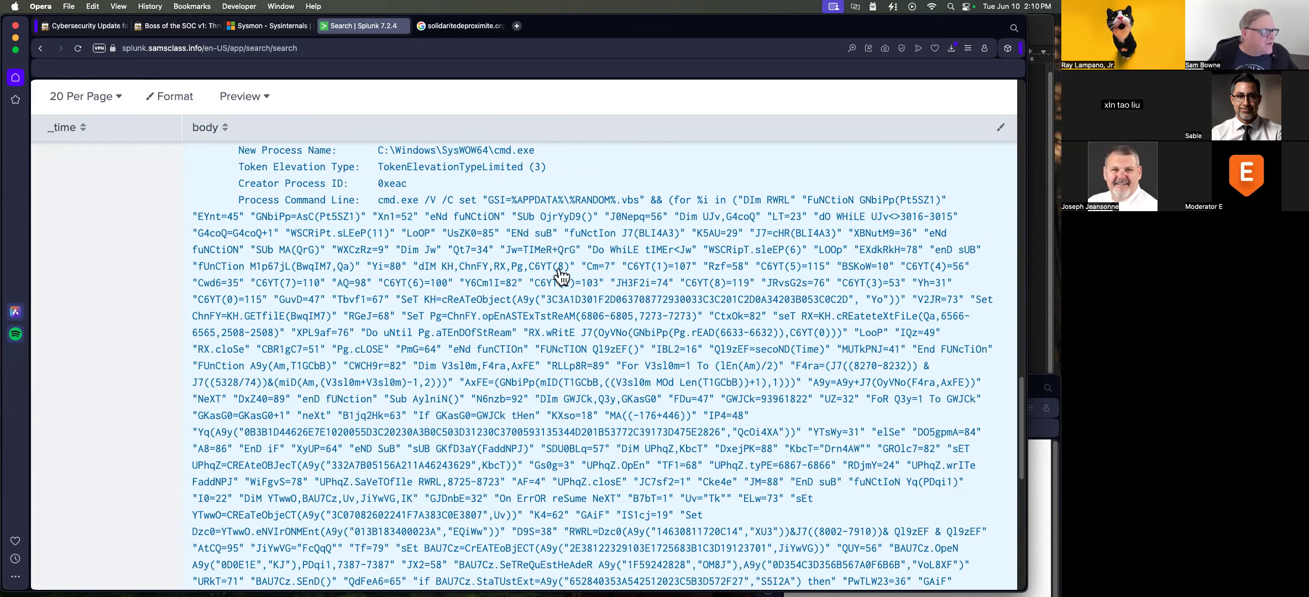
- Return to the challenge page and read through the remaining Level 4 challenges and hints, from 4.6 to 4.14
{"action": "left_click", "coordinate": [174, 26]}
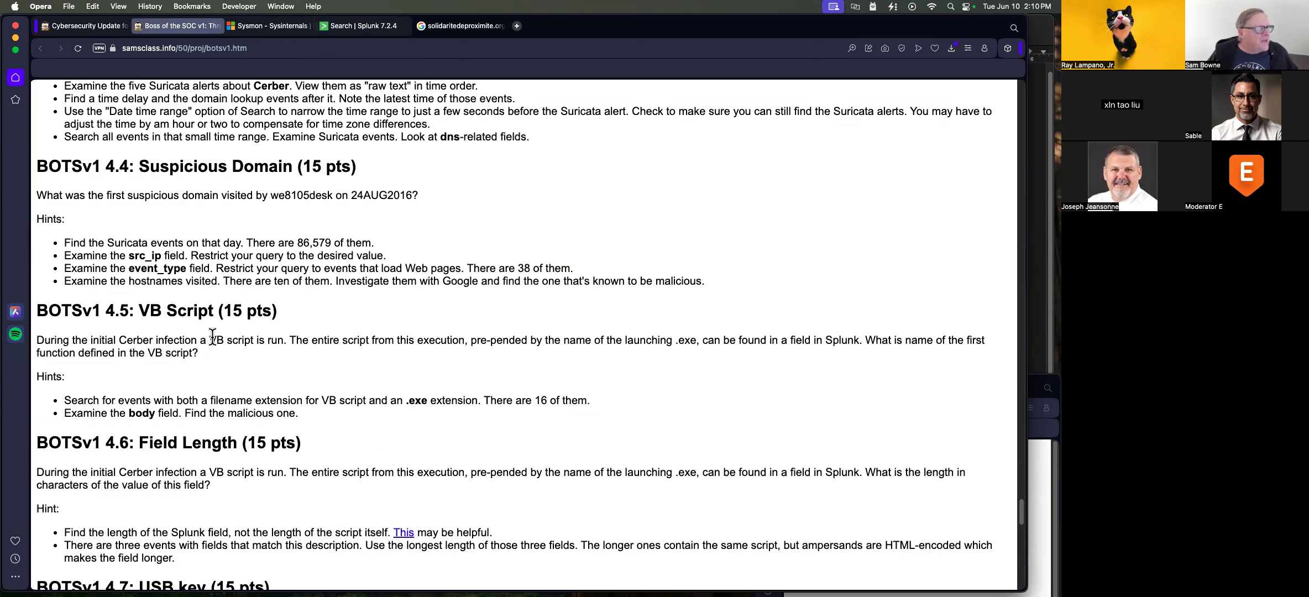
{"action": "scroll", "coordinate": [239, 447], "scroll_direction": "down", "scroll_amount": 7}
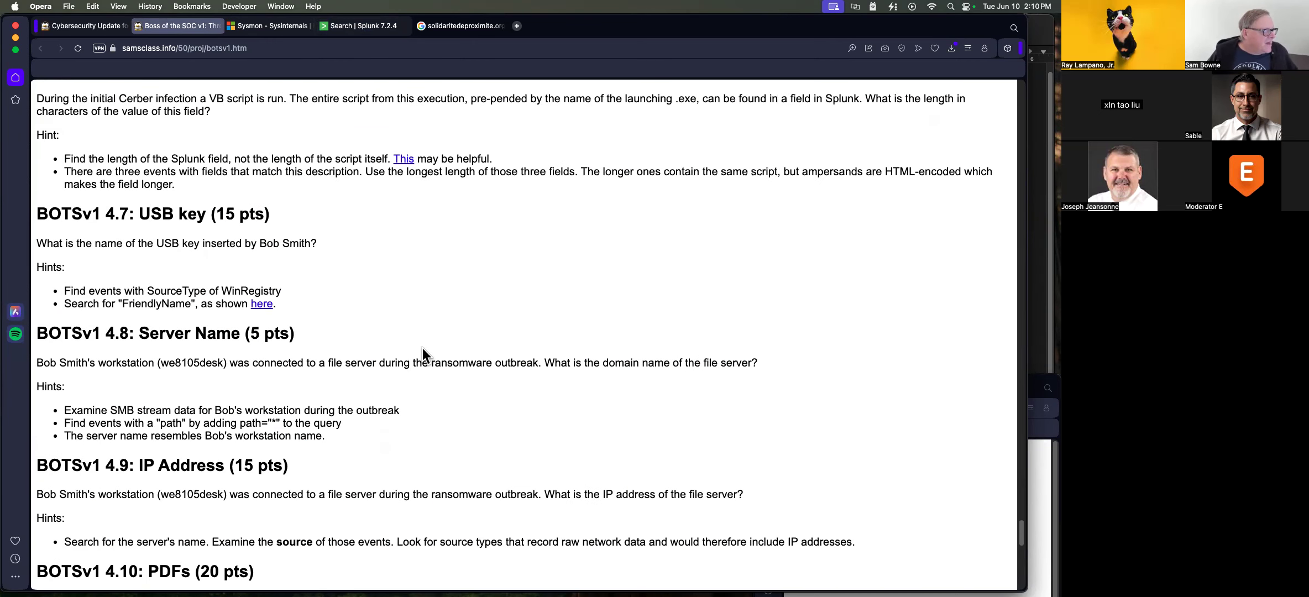
{"action": "scroll", "coordinate": [422, 348], "scroll_direction": "down", "scroll_amount": 4}
{"action": "scroll", "coordinate": [268, 172], "scroll_direction": "up", "scroll_amount": 2}
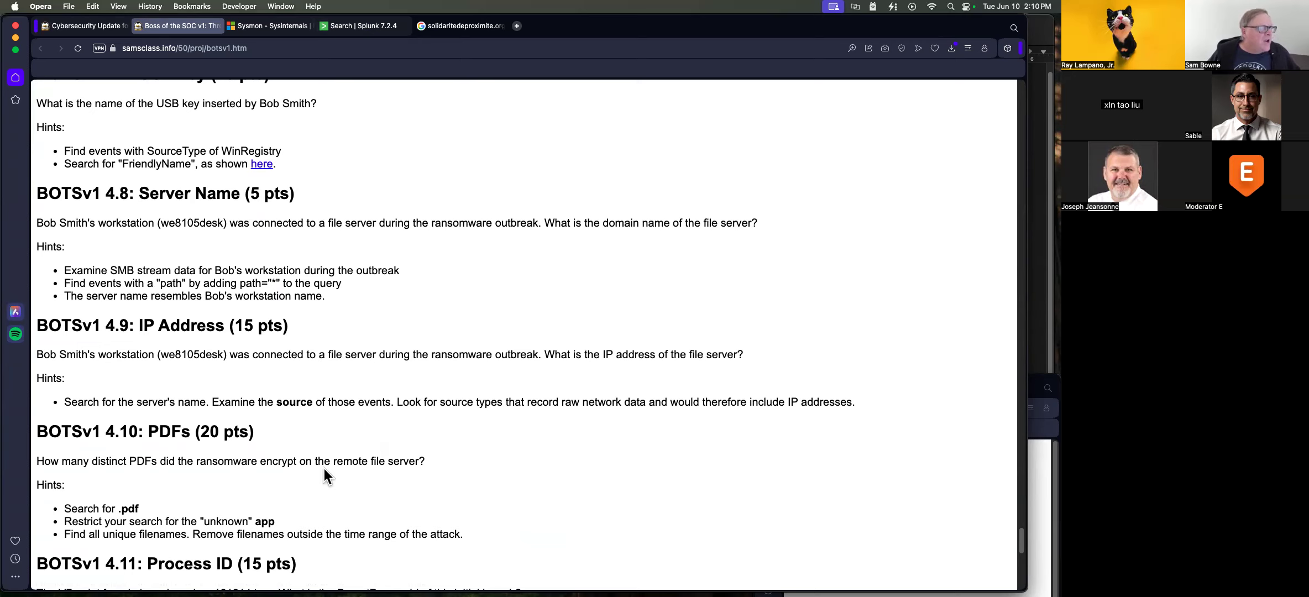
{"action": "scroll", "coordinate": [324, 468], "scroll_direction": "down", "scroll_amount": 4}
{"action": "scroll", "coordinate": [325, 468], "scroll_direction": "down", "scroll_amount": 2}
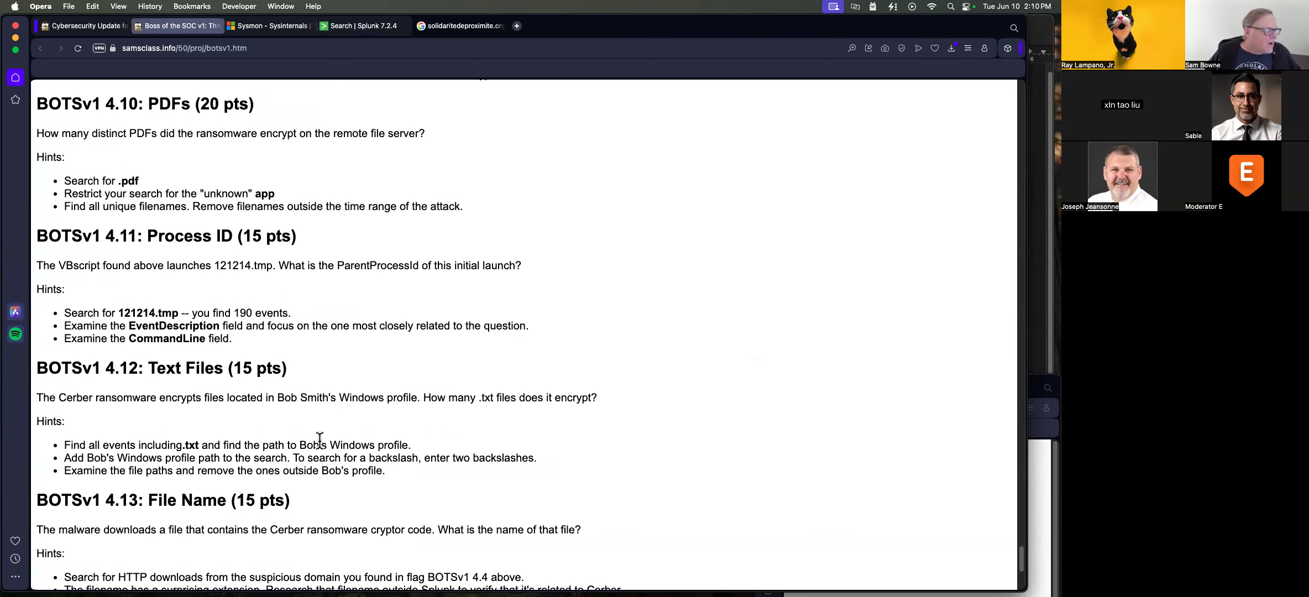
{"action": "scroll", "coordinate": [321, 442], "scroll_direction": "down", "scroll_amount": 5}
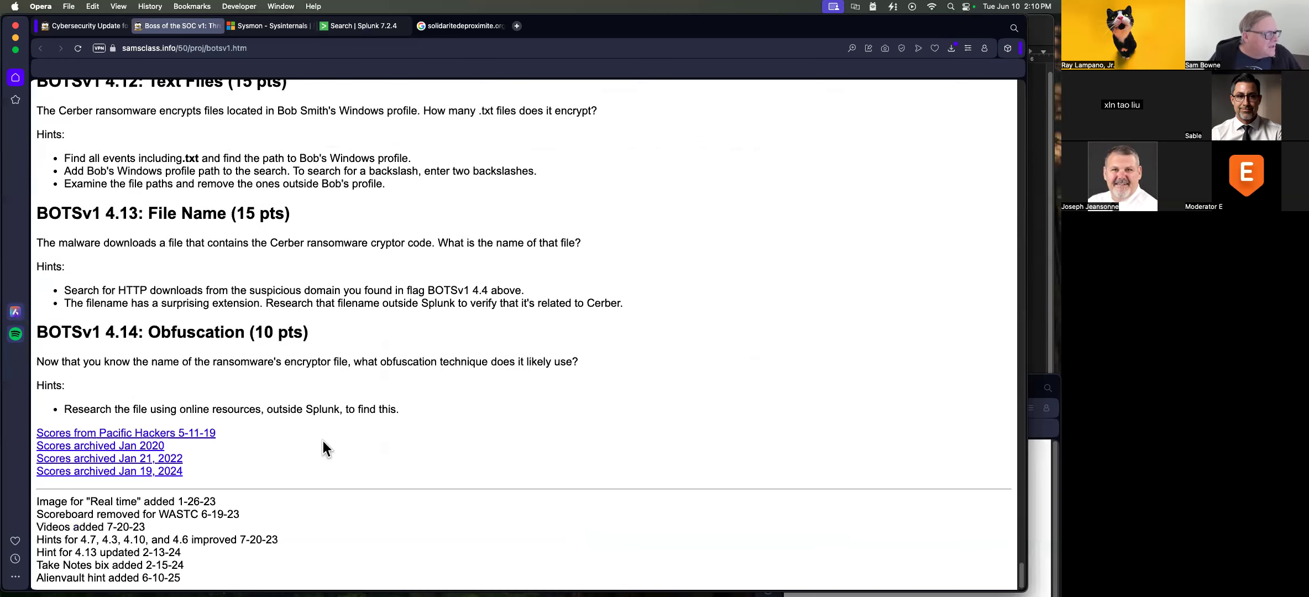